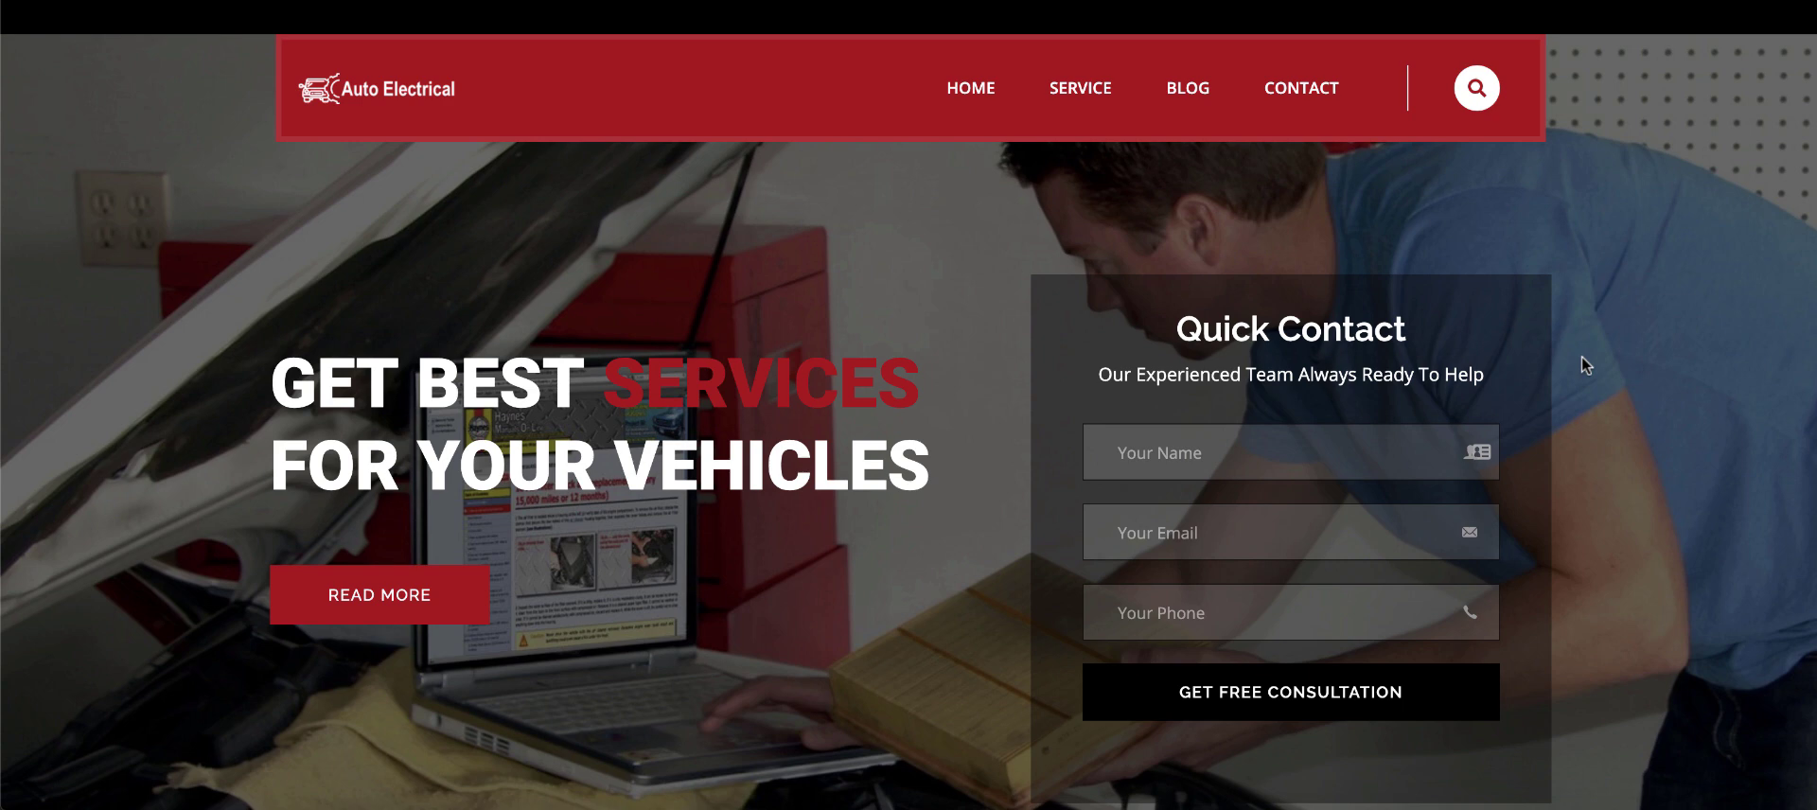
# Step: Look over the Auto Electrical demo homepage from the hero banner down to the news section and return to its start
pyautogui.scroll(-7, 1121, 452)
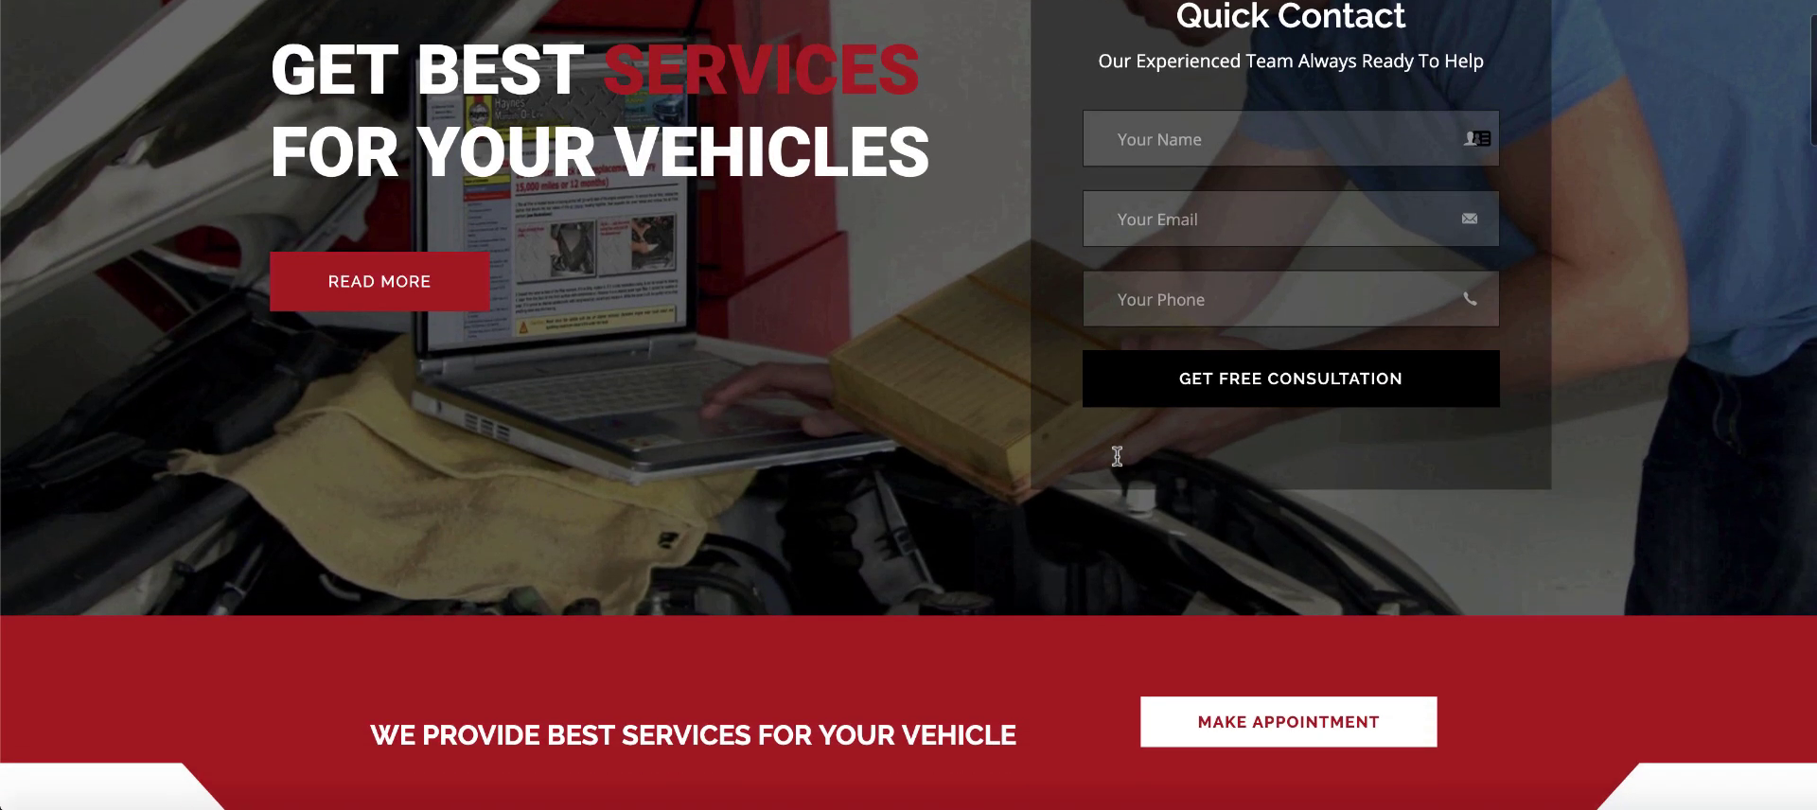
pyautogui.scroll(-11, 1117, 457)
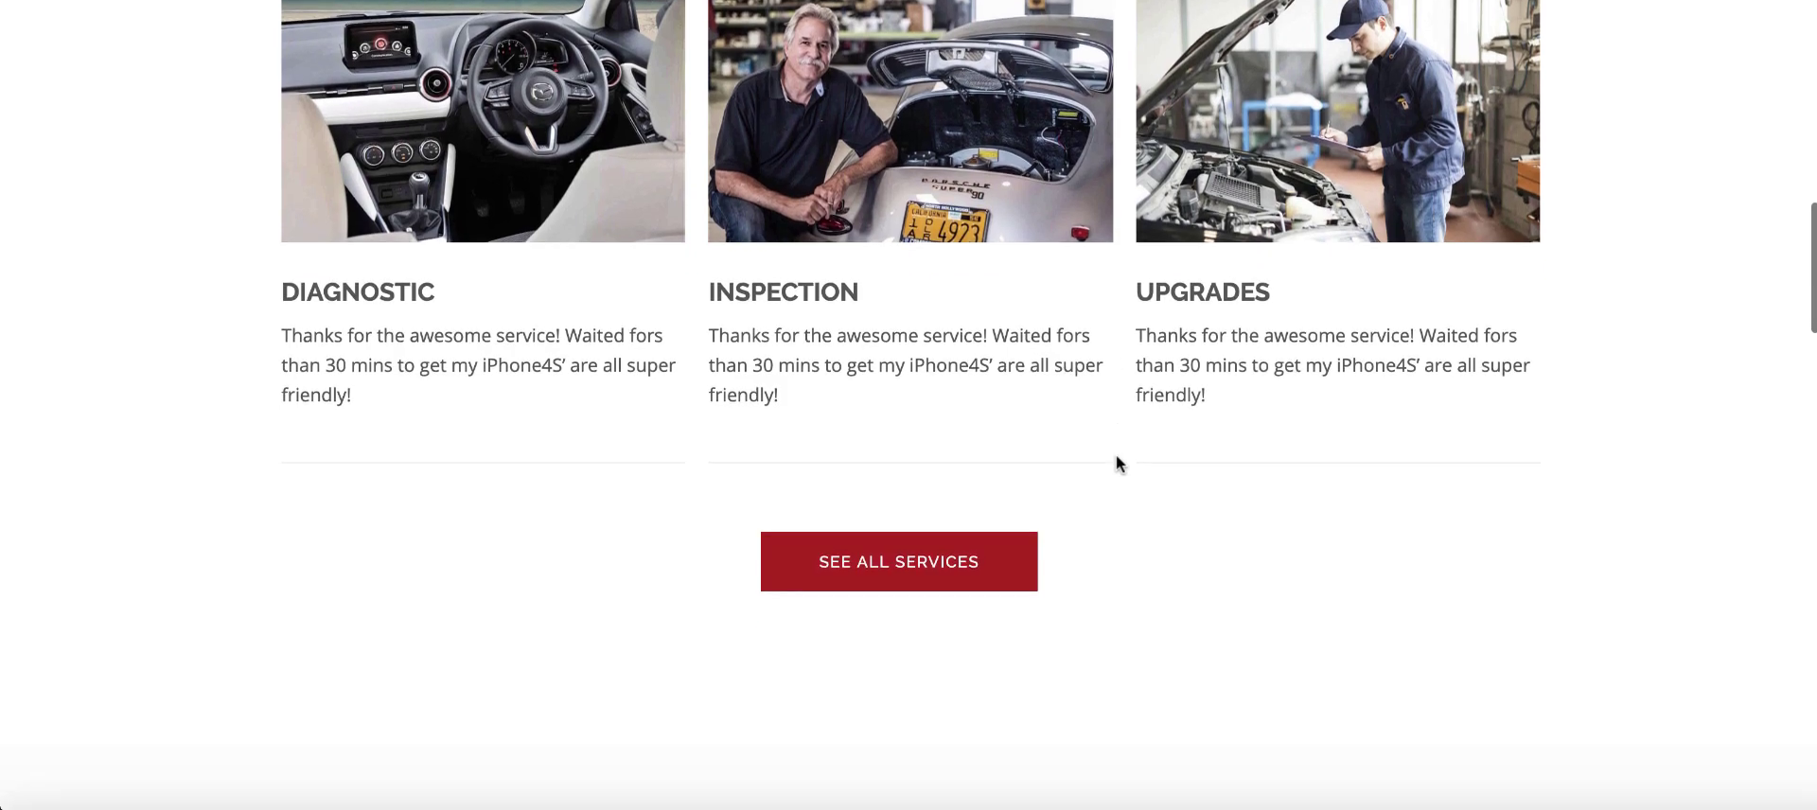
pyautogui.scroll(-17, 1116, 455)
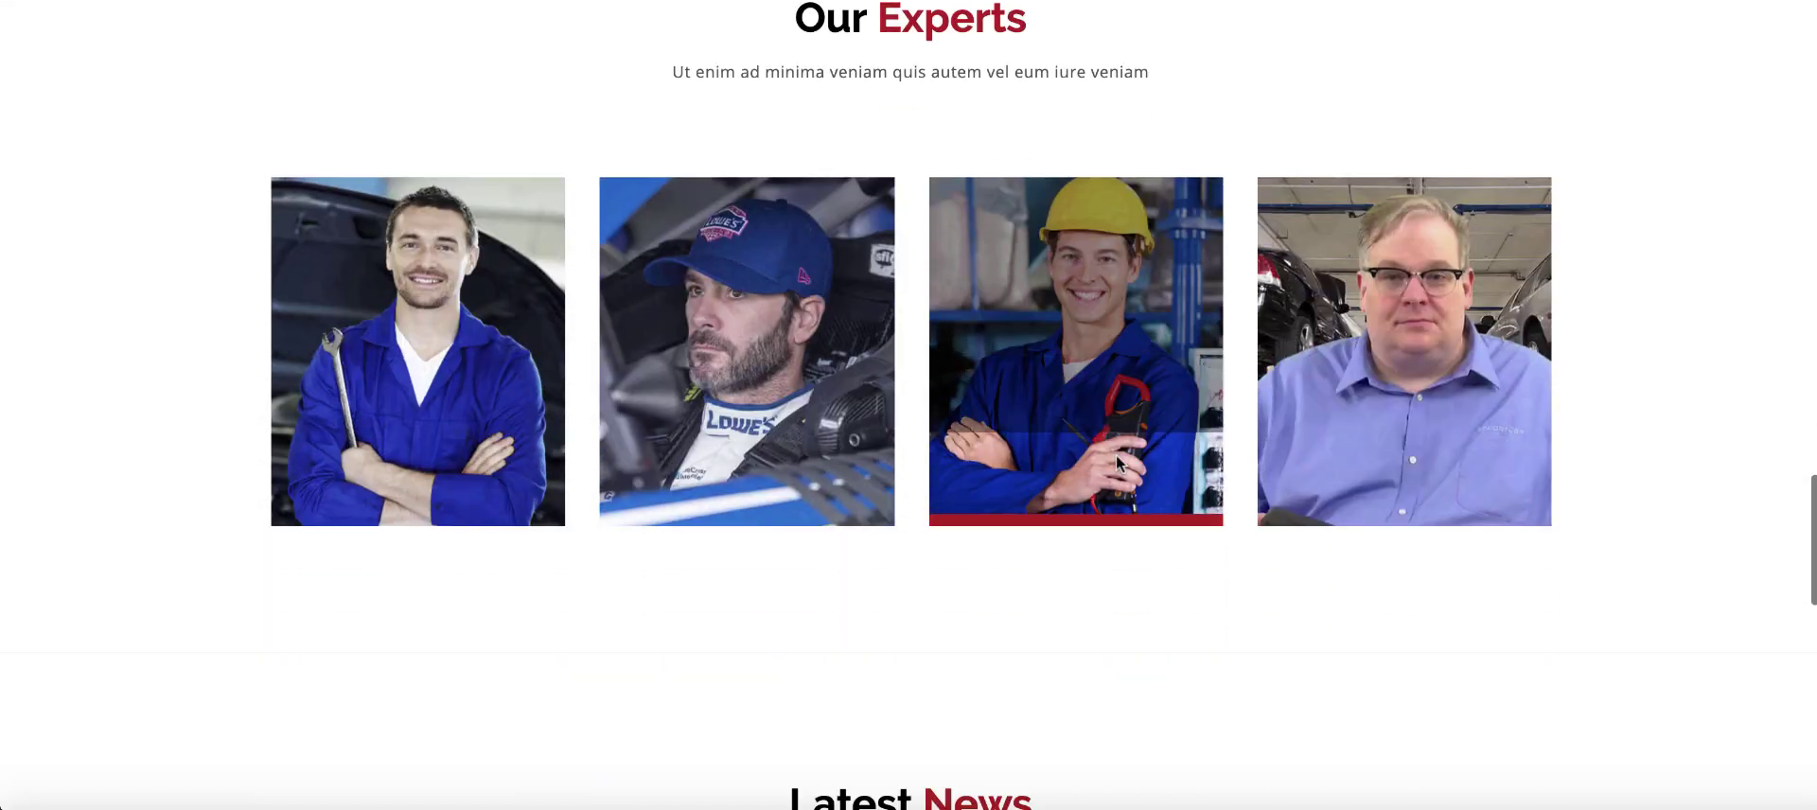
pyautogui.scroll(-10, 1117, 459)
pyautogui.scroll(17, 1117, 459)
pyautogui.press('Home')
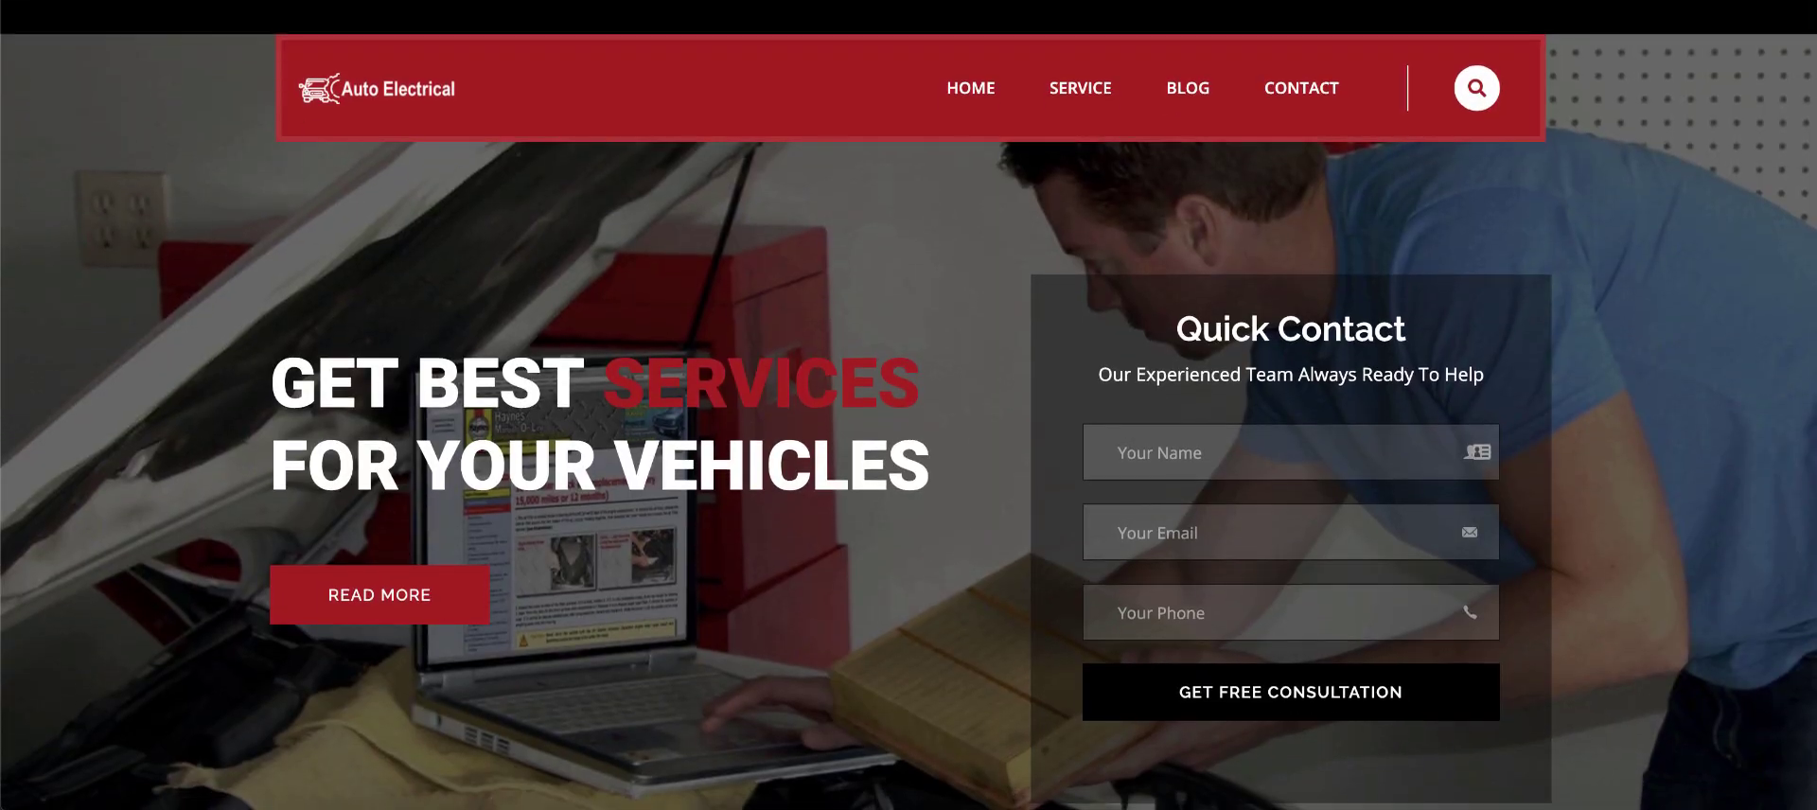
# Step: Close the demo site and browse the downloadable themes on the VC Theme Versions page
pyautogui.hotkey('ctrl', 'w')
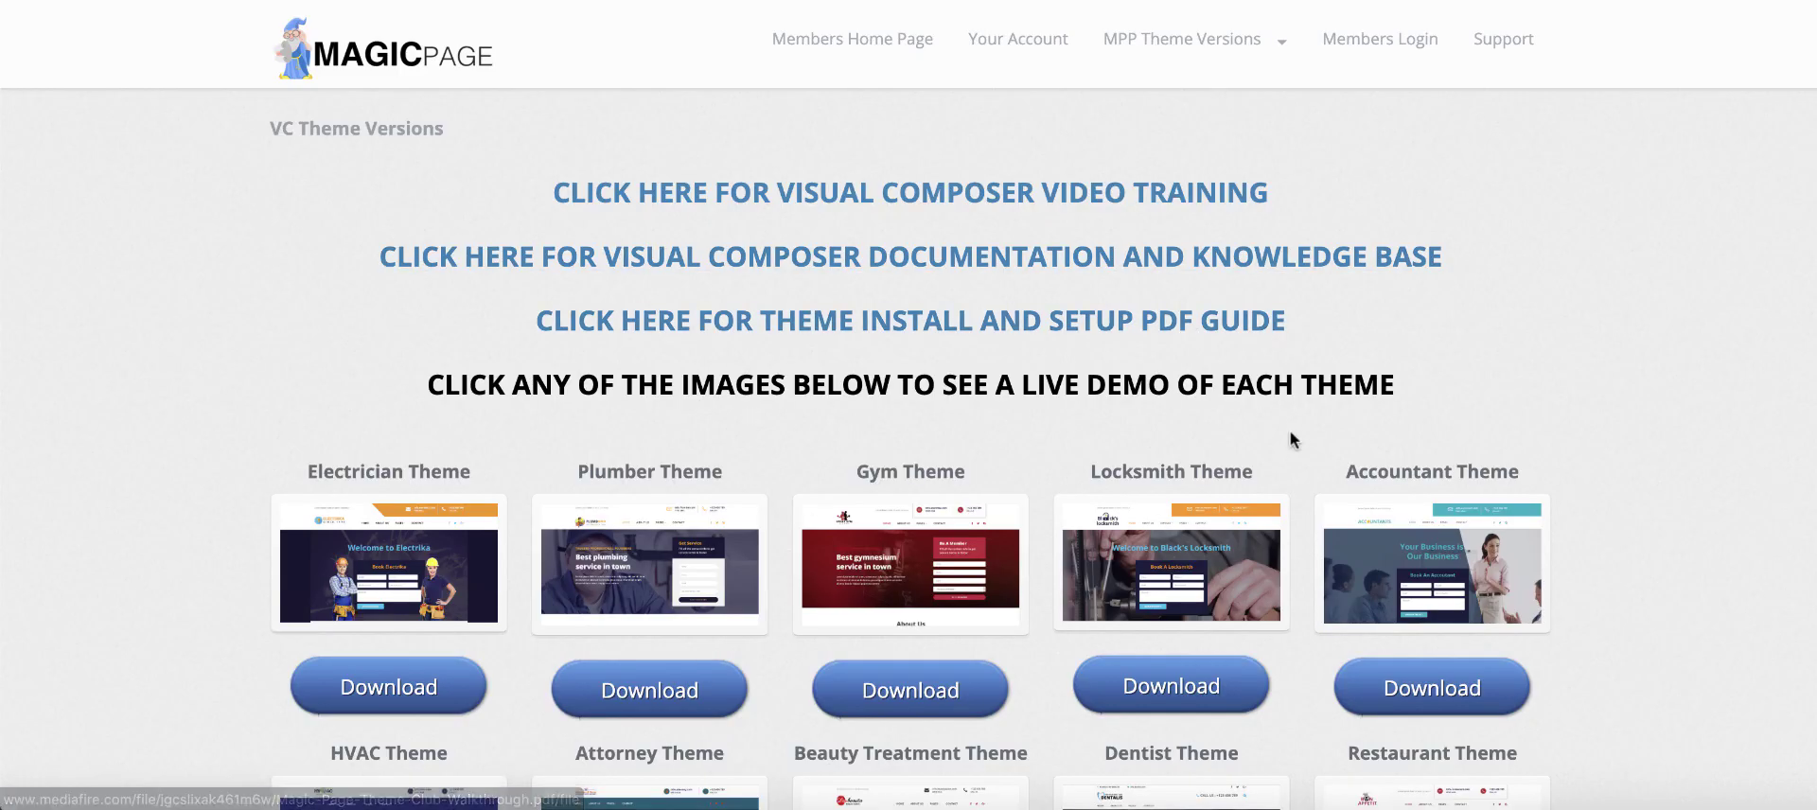
pyautogui.scroll(-2, 1235, 536)
pyautogui.scroll(-1, 1235, 537)
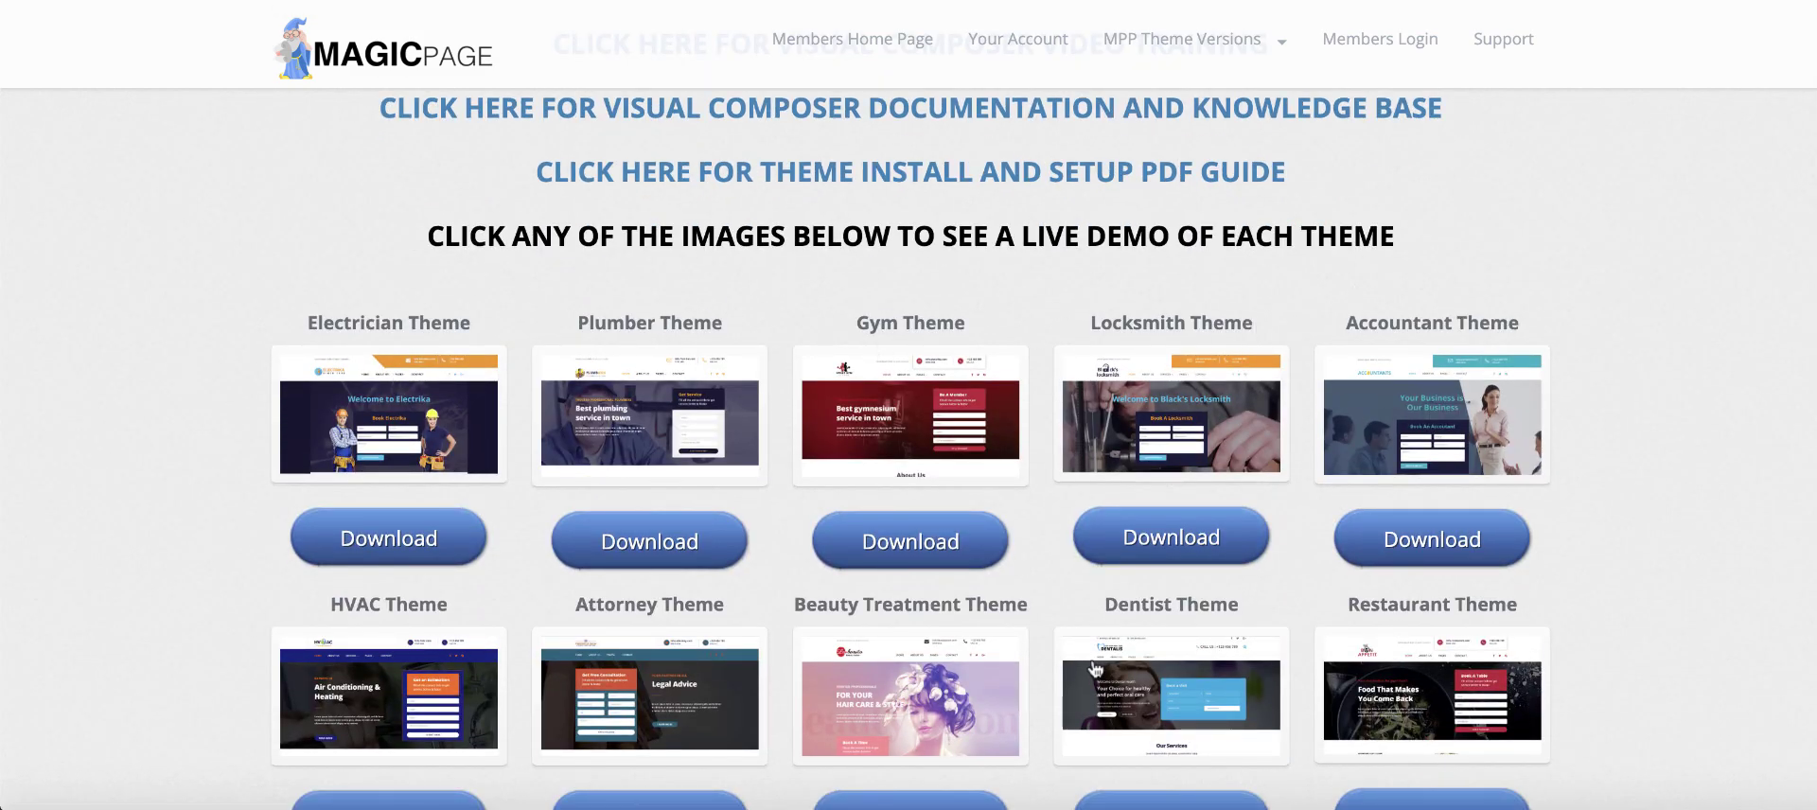
pyautogui.scroll(-6, 1074, 627)
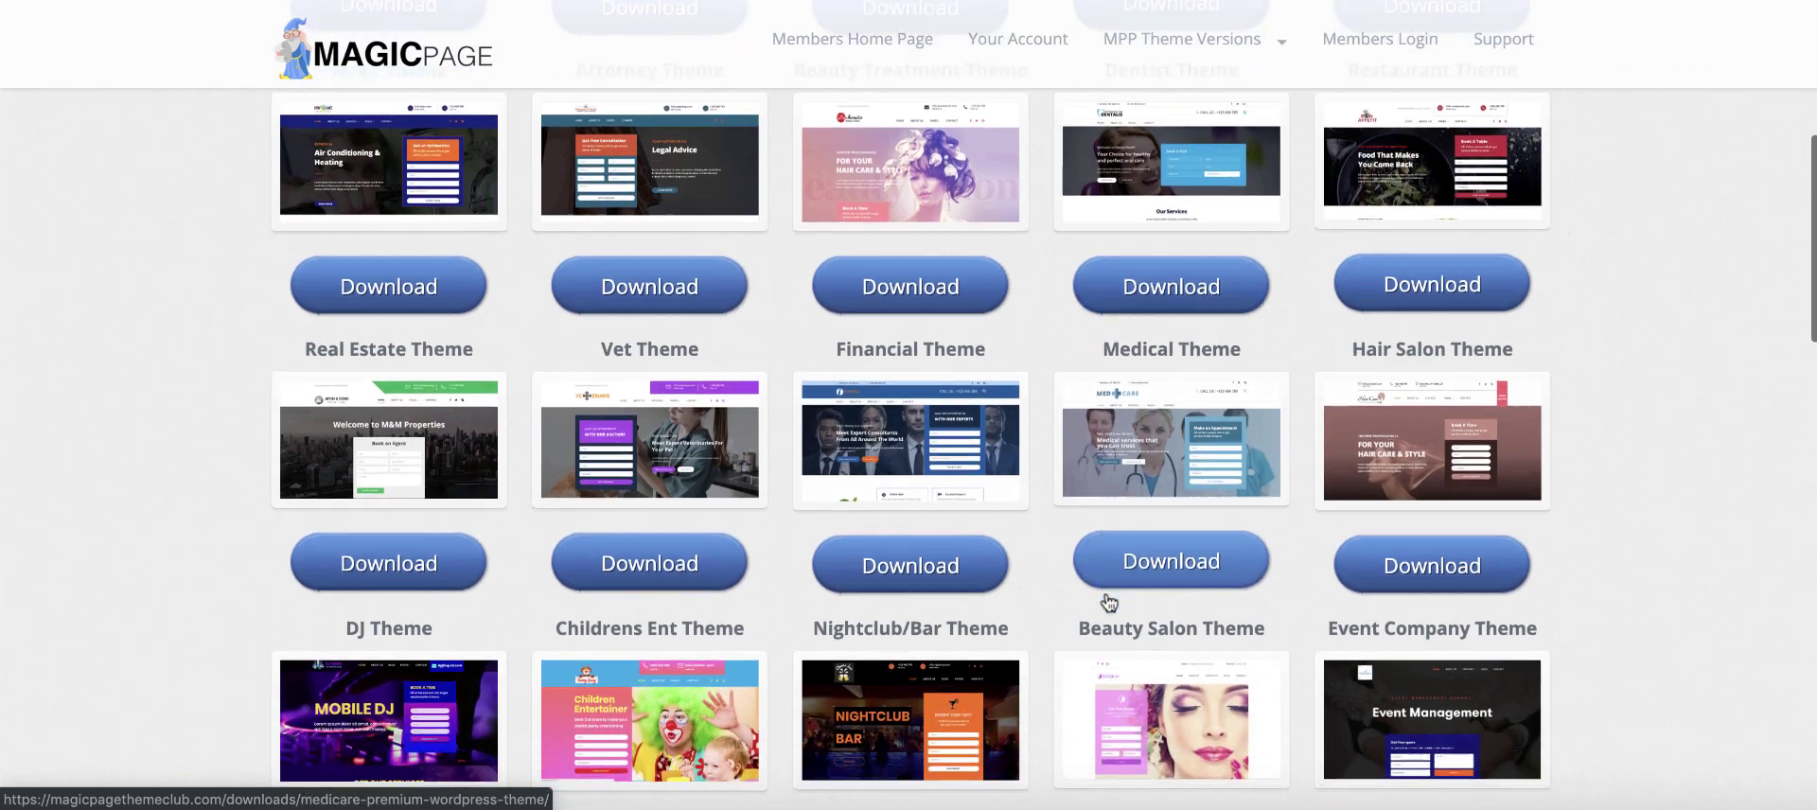
pyautogui.scroll(1, 1107, 603)
pyautogui.scroll(-2, 1204, 582)
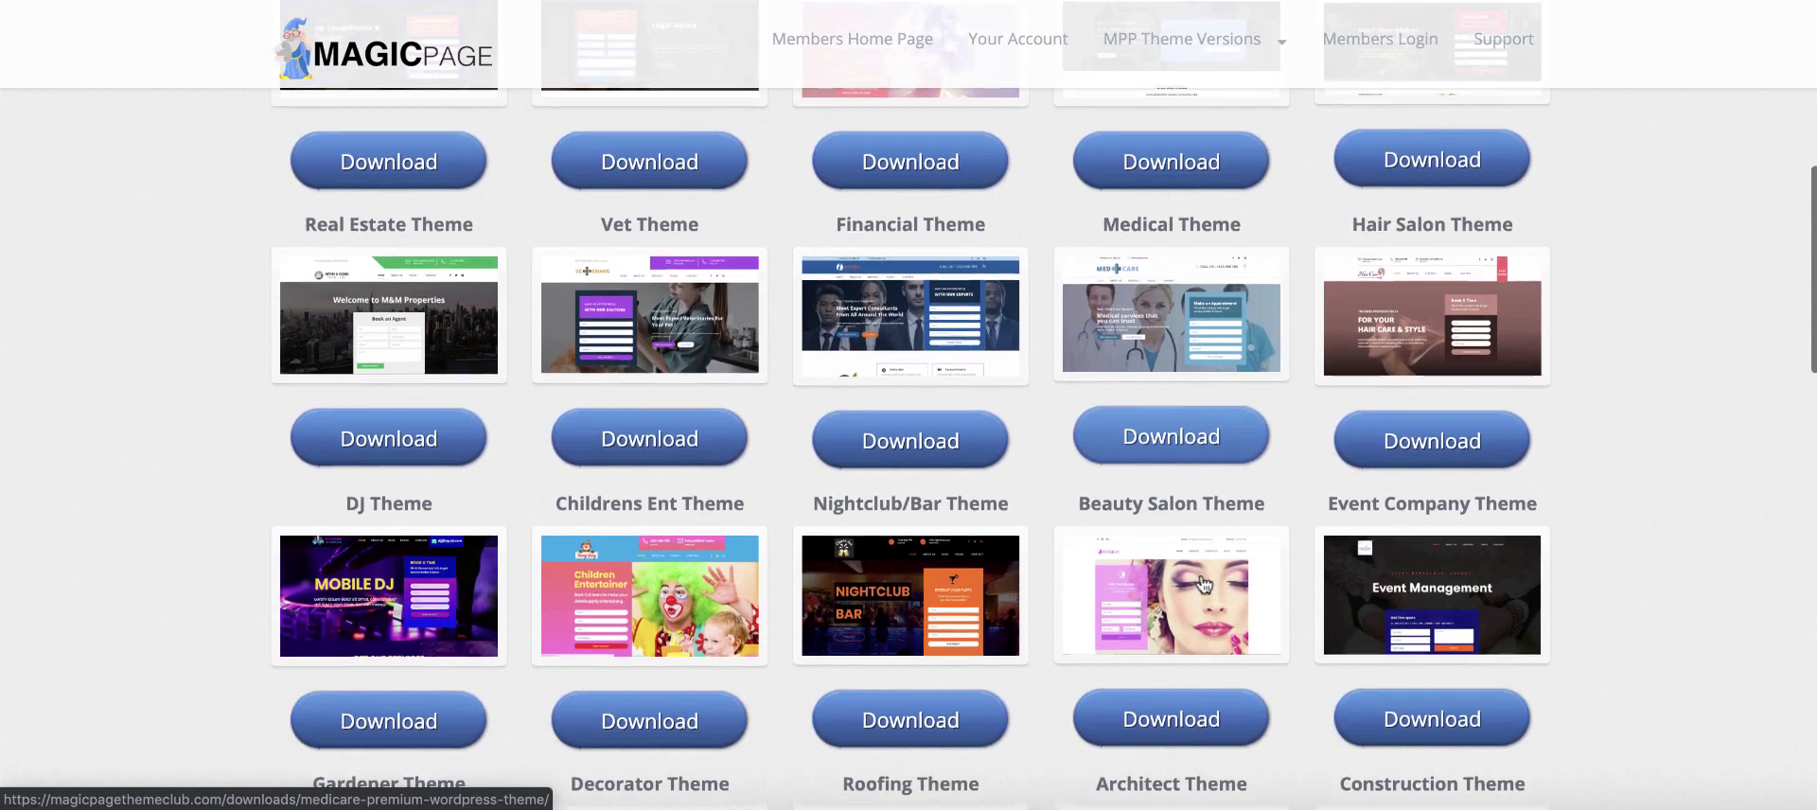
pyautogui.scroll(-1, 1204, 582)
pyautogui.scroll(-3, 1201, 578)
pyautogui.scroll(-4, 1202, 579)
pyautogui.scroll(15, 1204, 582)
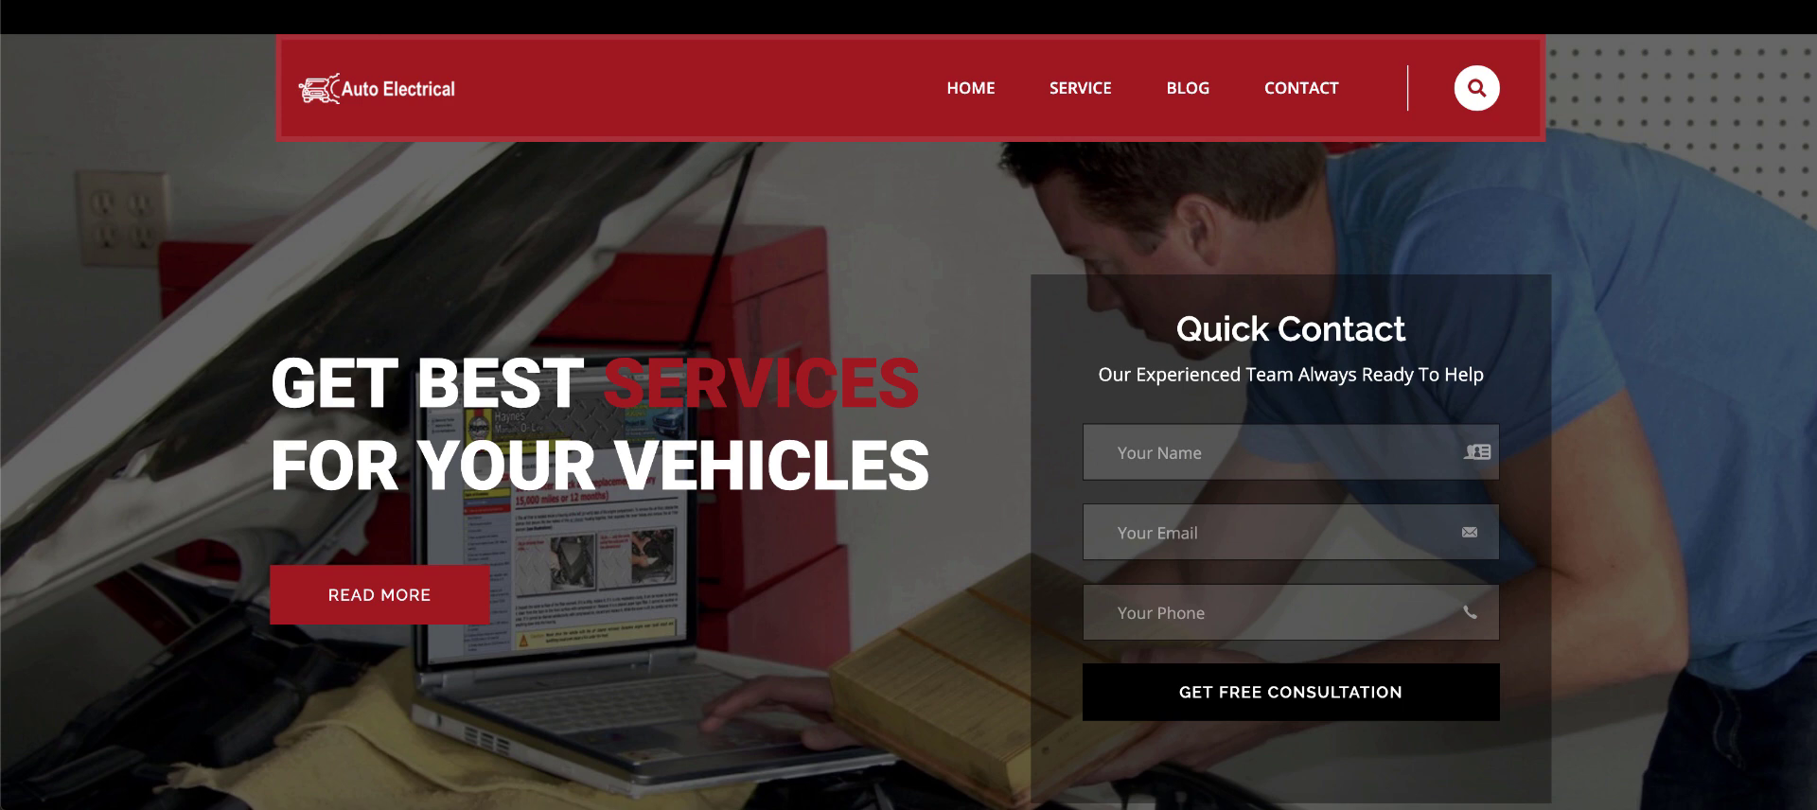
# Step: Open Magic Page Databases from the Magic Page plugin settings in WordPress, and dismiss the Simple Map and Yoast SEO notices
pyautogui.click(106, 3)
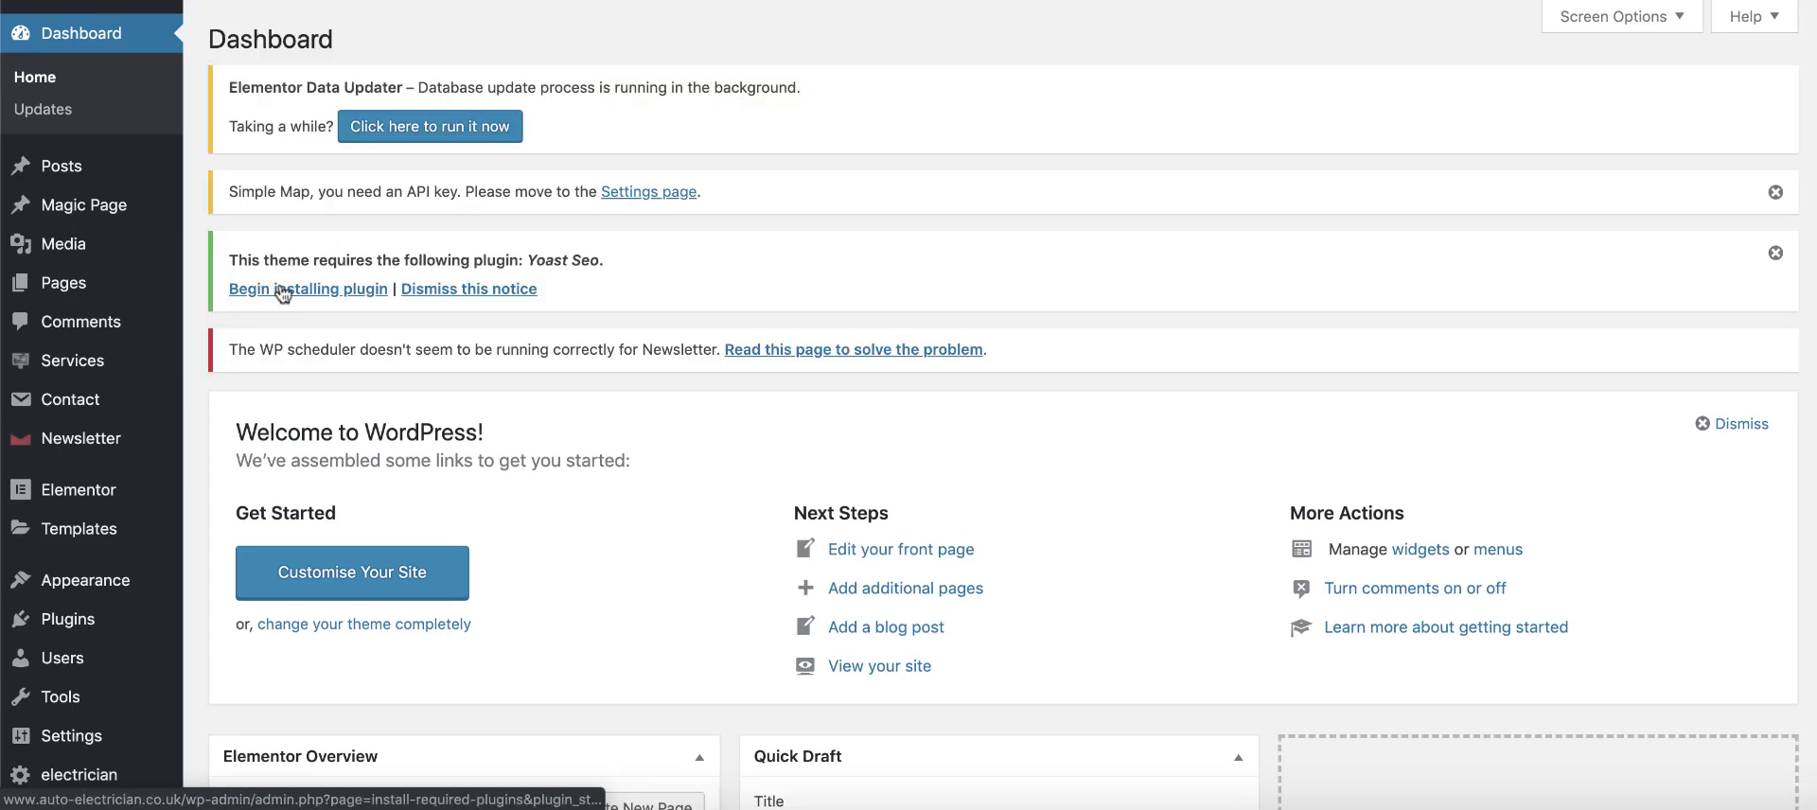
pyautogui.moveTo(66, 214)
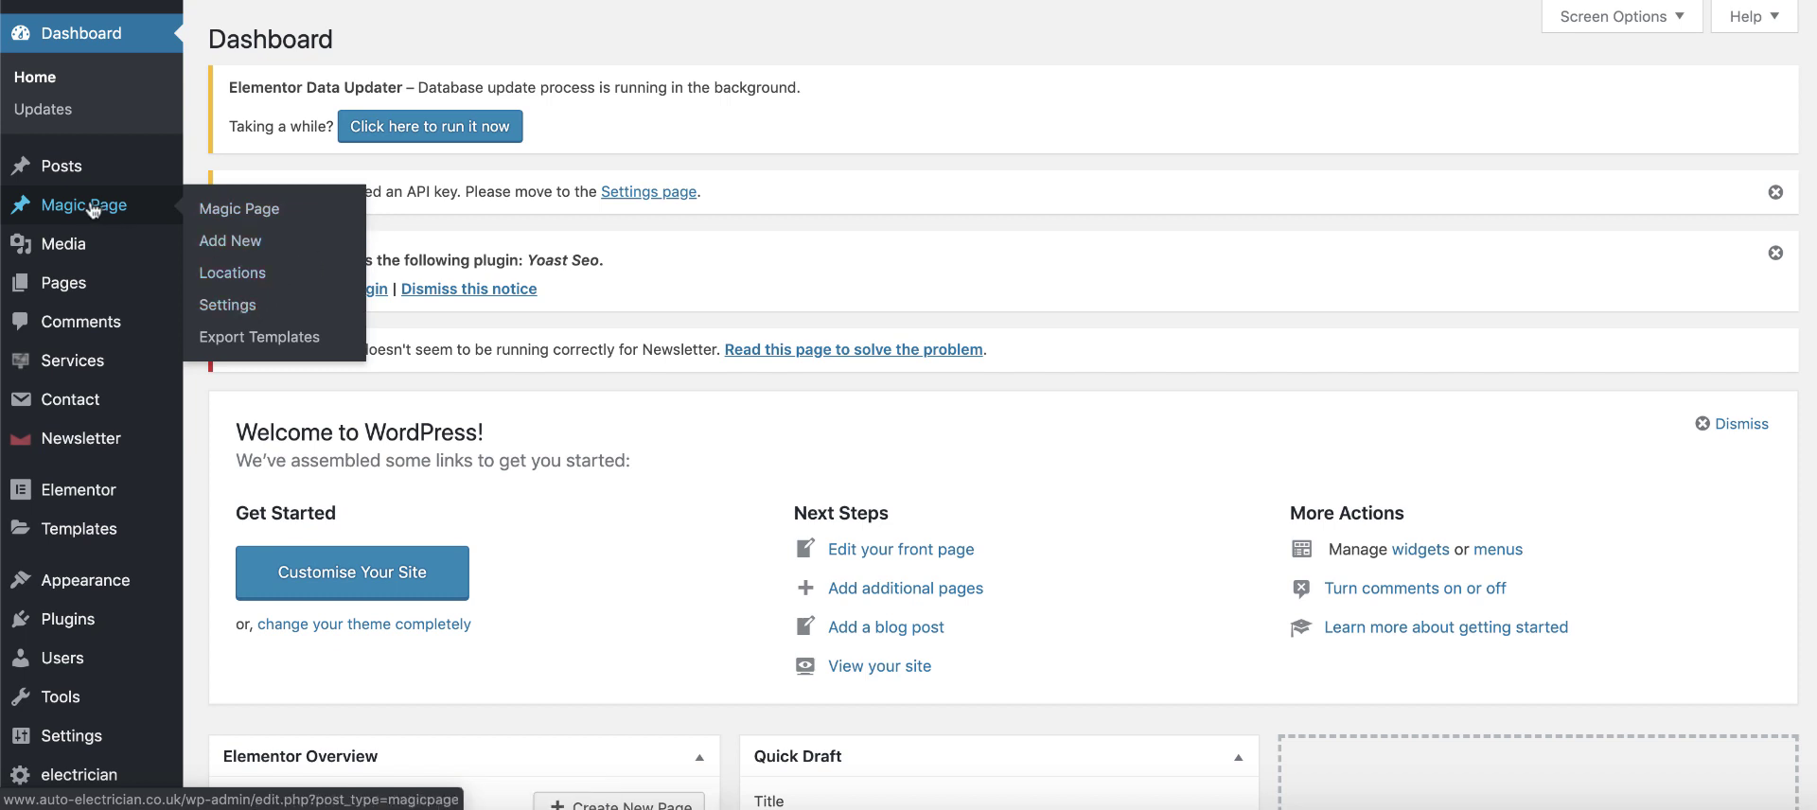
pyautogui.click(232, 312)
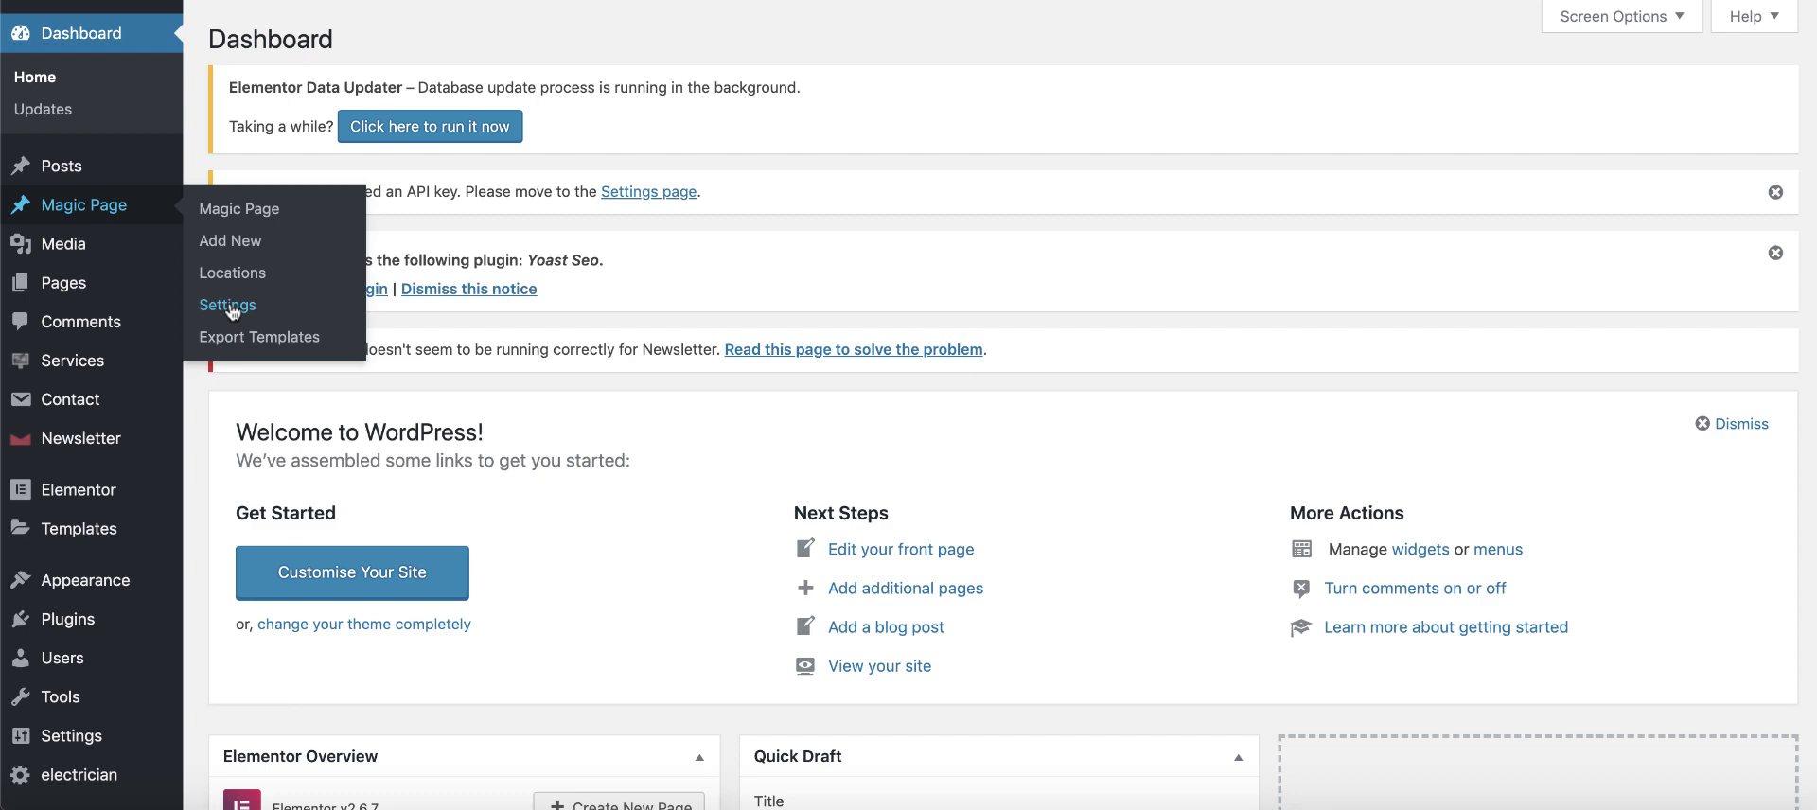
pyautogui.scroll(-3, 1281, 314)
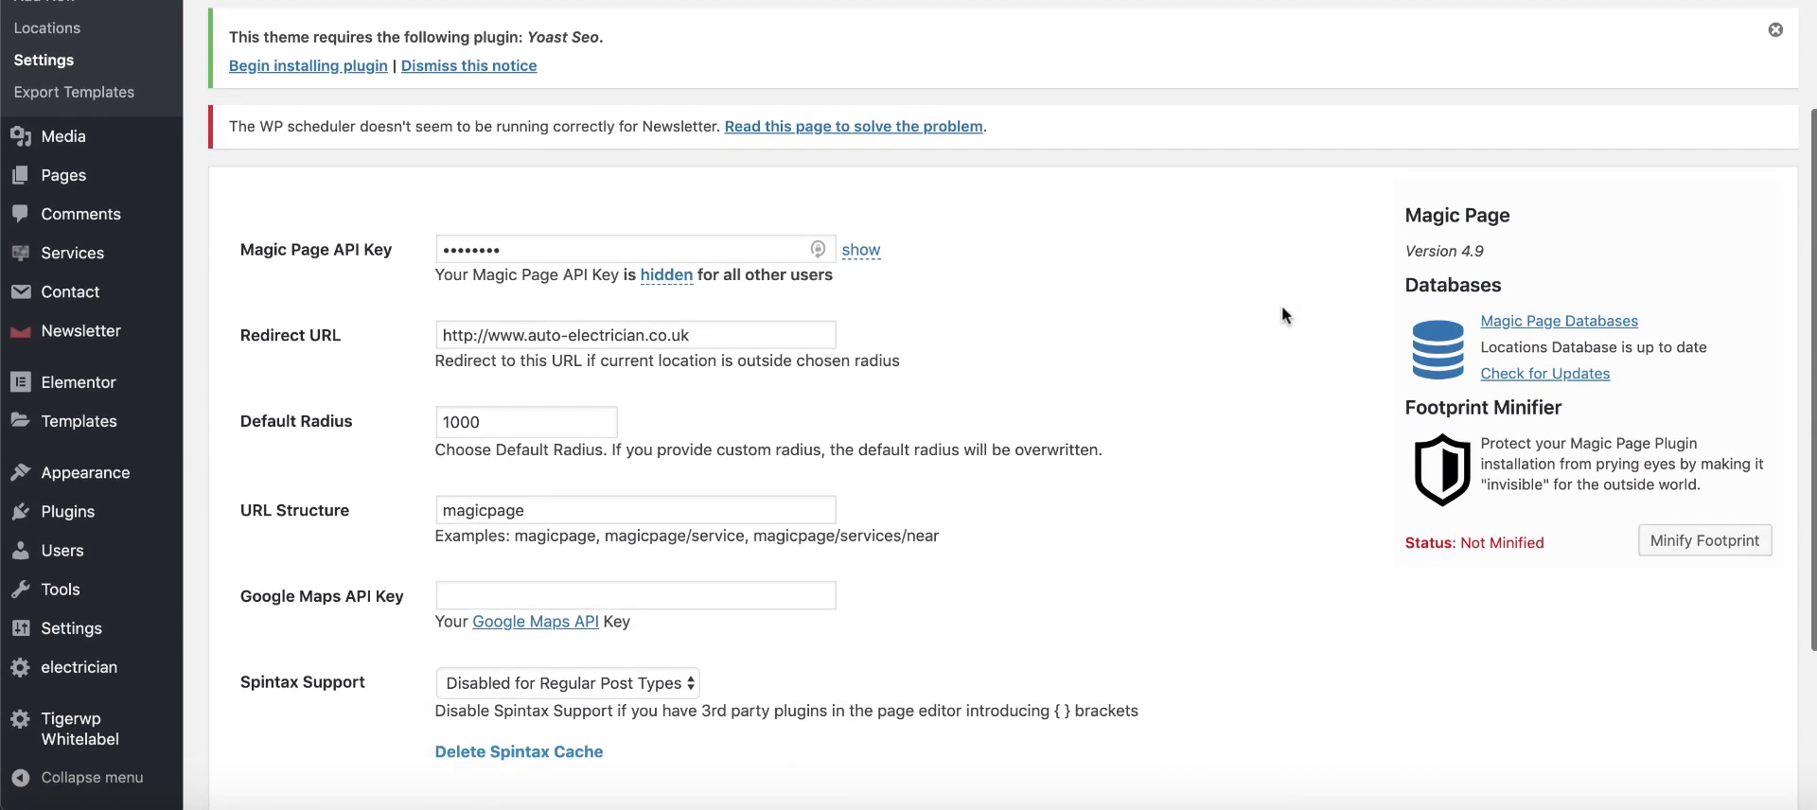
pyautogui.scroll(-1, 1282, 314)
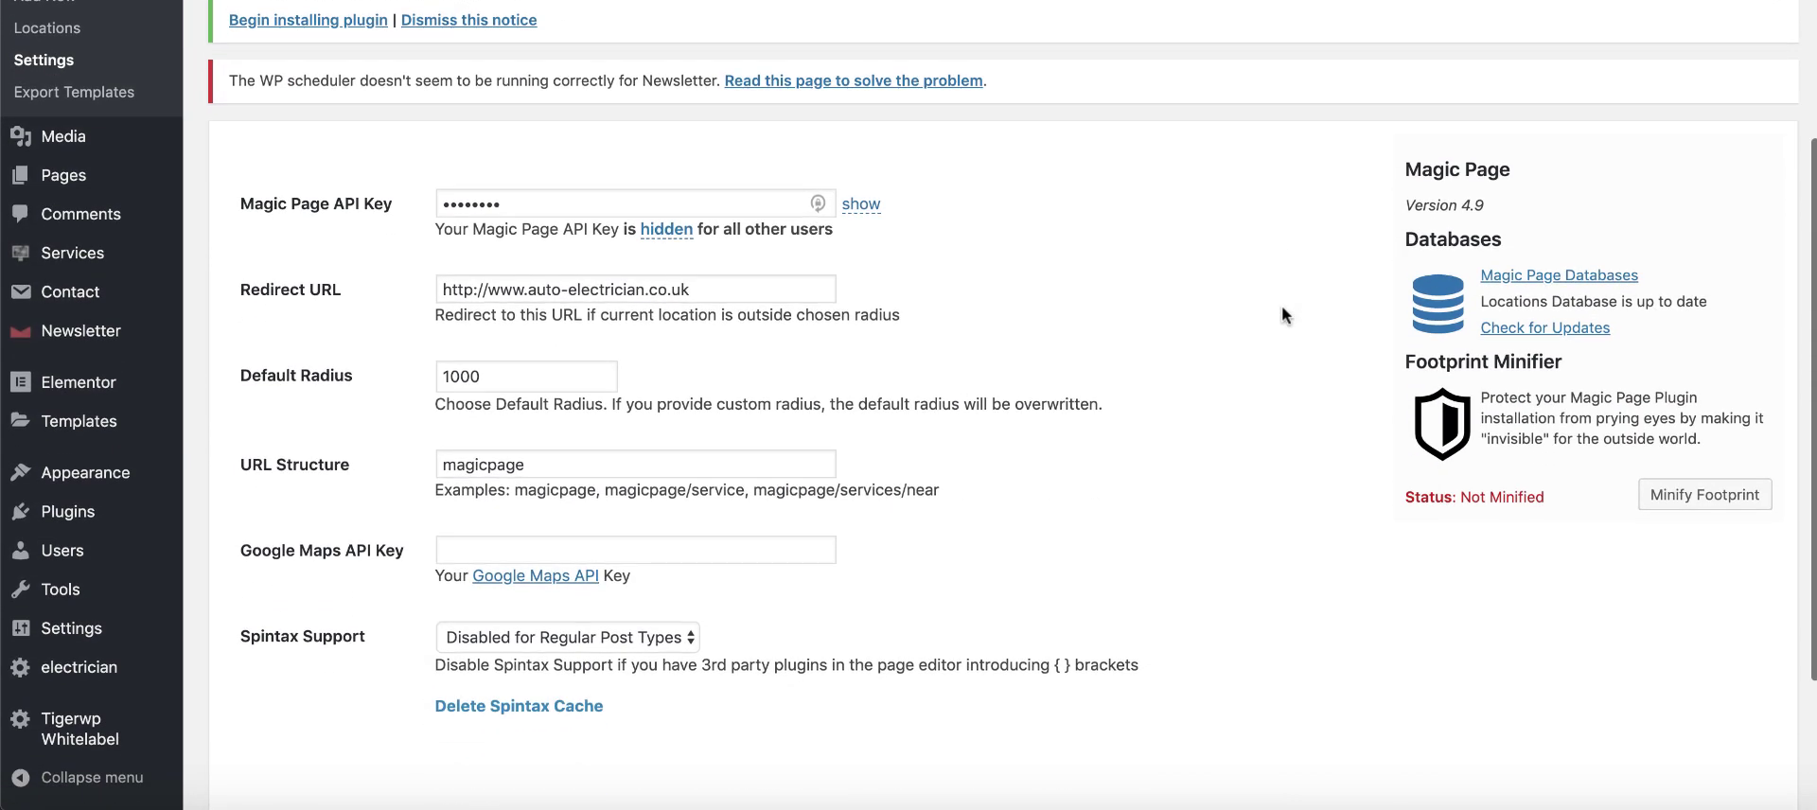
pyautogui.click(1573, 277)
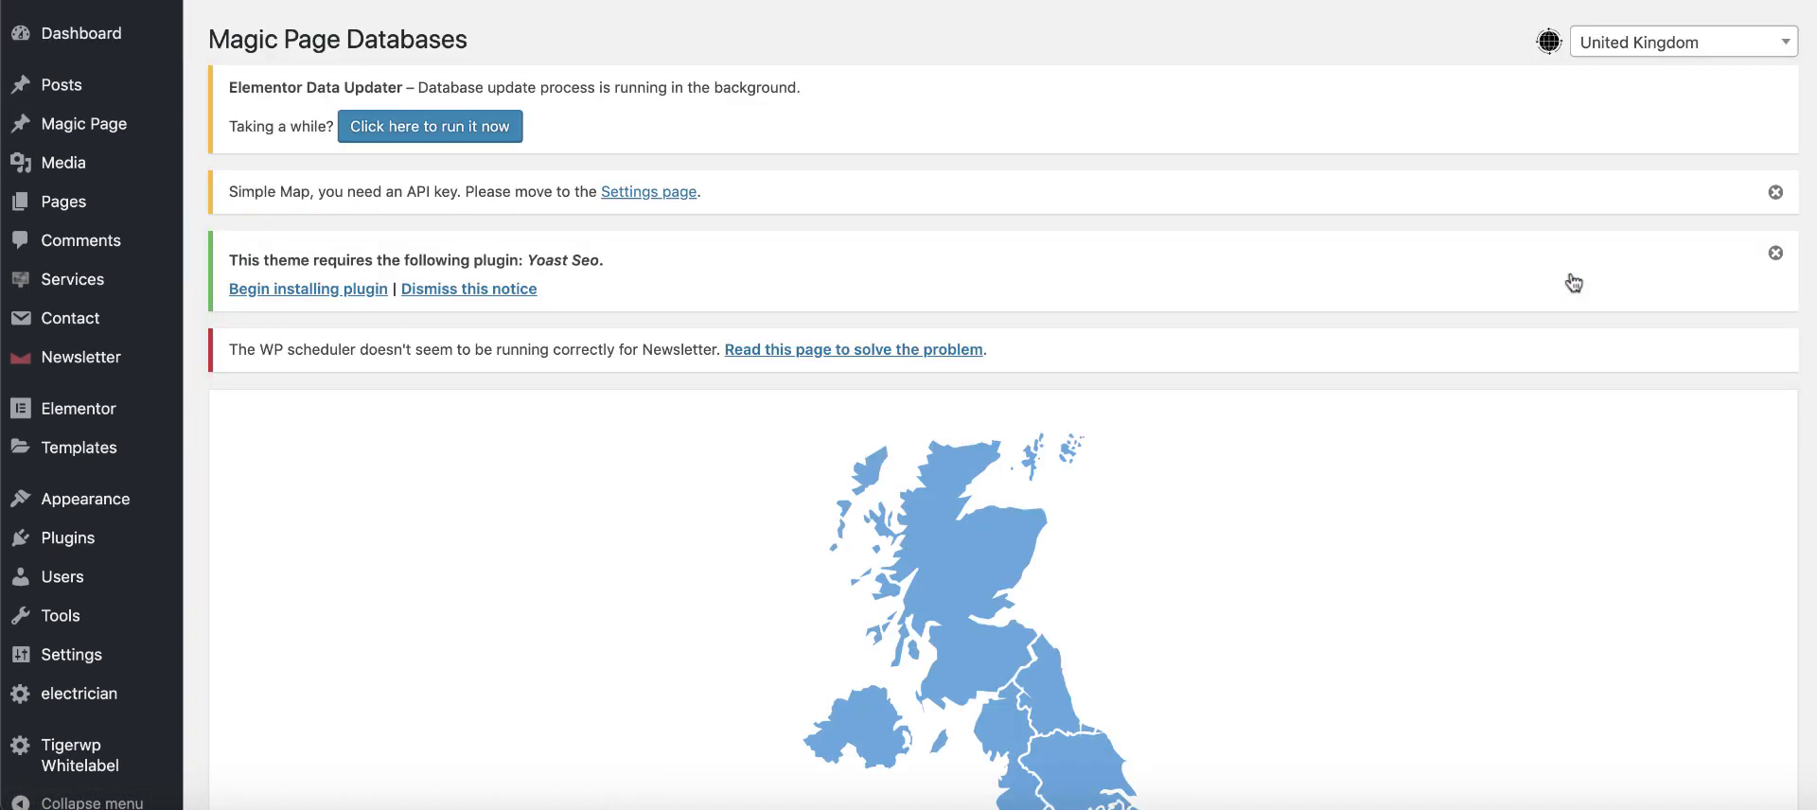
pyautogui.click(1775, 192)
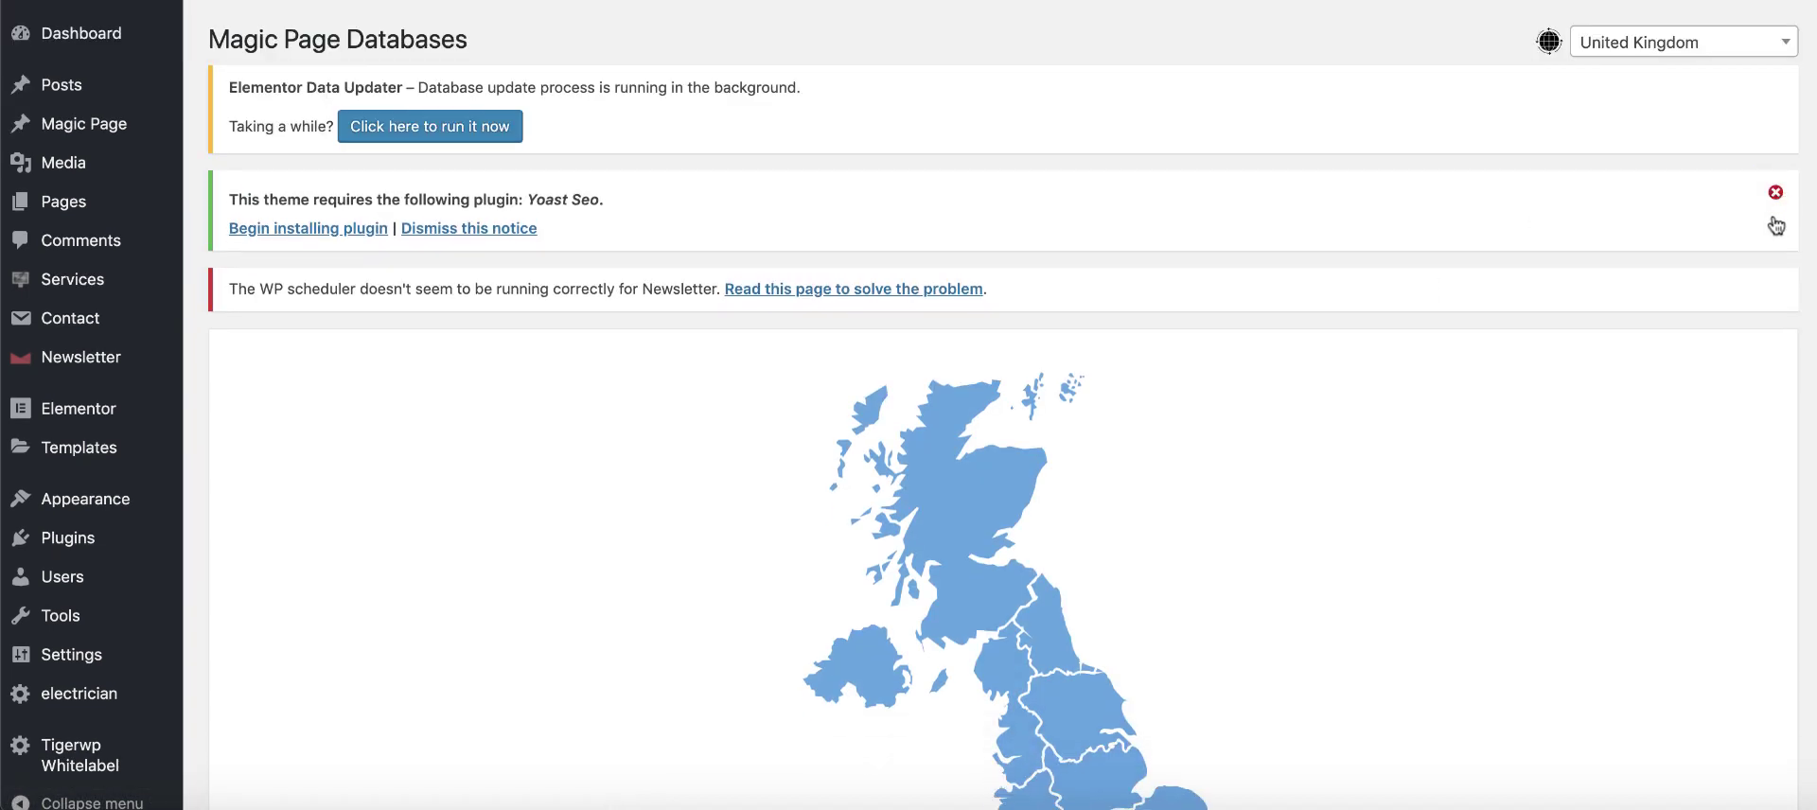
pyautogui.click(1777, 194)
# Step: Look through the available country databases and select United Kingdom
pyautogui.click(1784, 41)
pyautogui.scroll(5, 1614, 137)
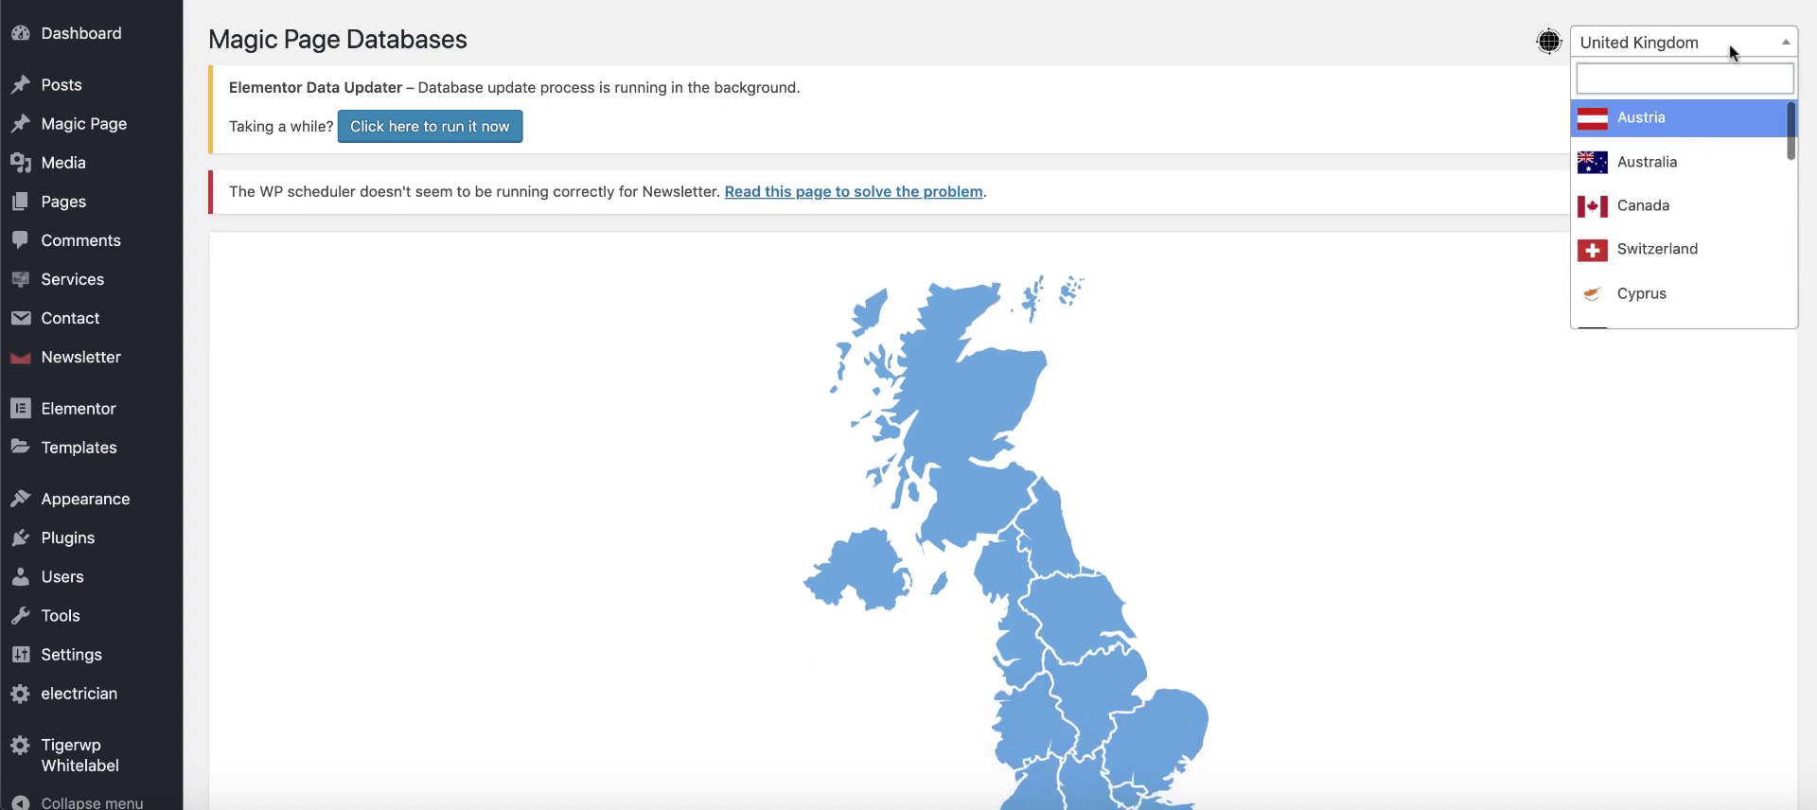
pyautogui.scroll(-1, 1682, 194)
pyautogui.scroll(-4, 1684, 198)
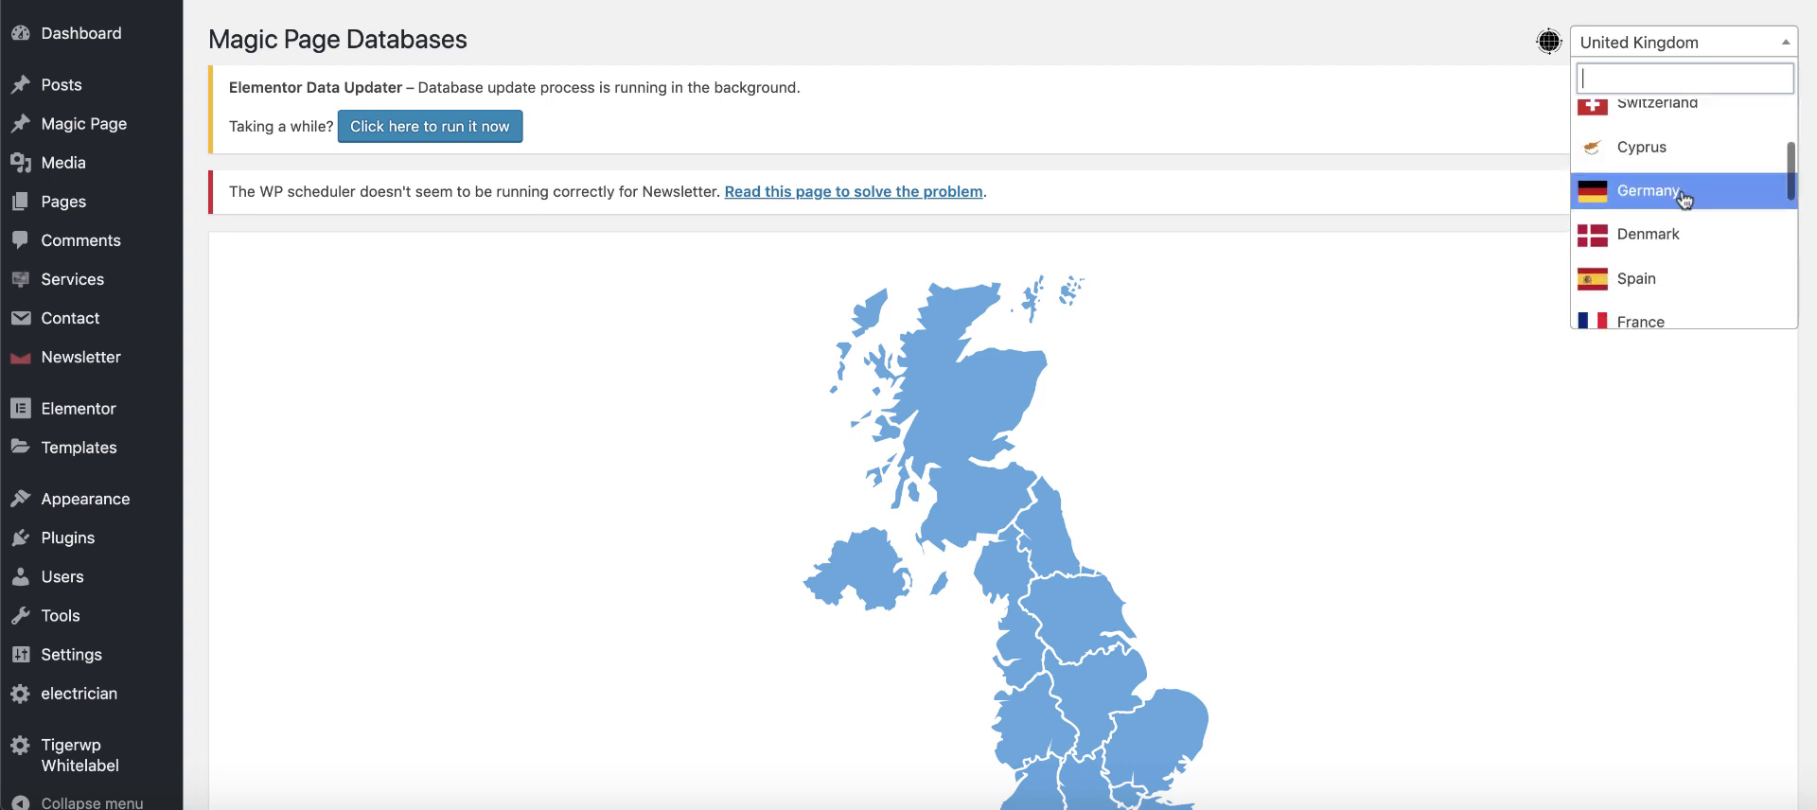
pyautogui.scroll(-4, 1685, 198)
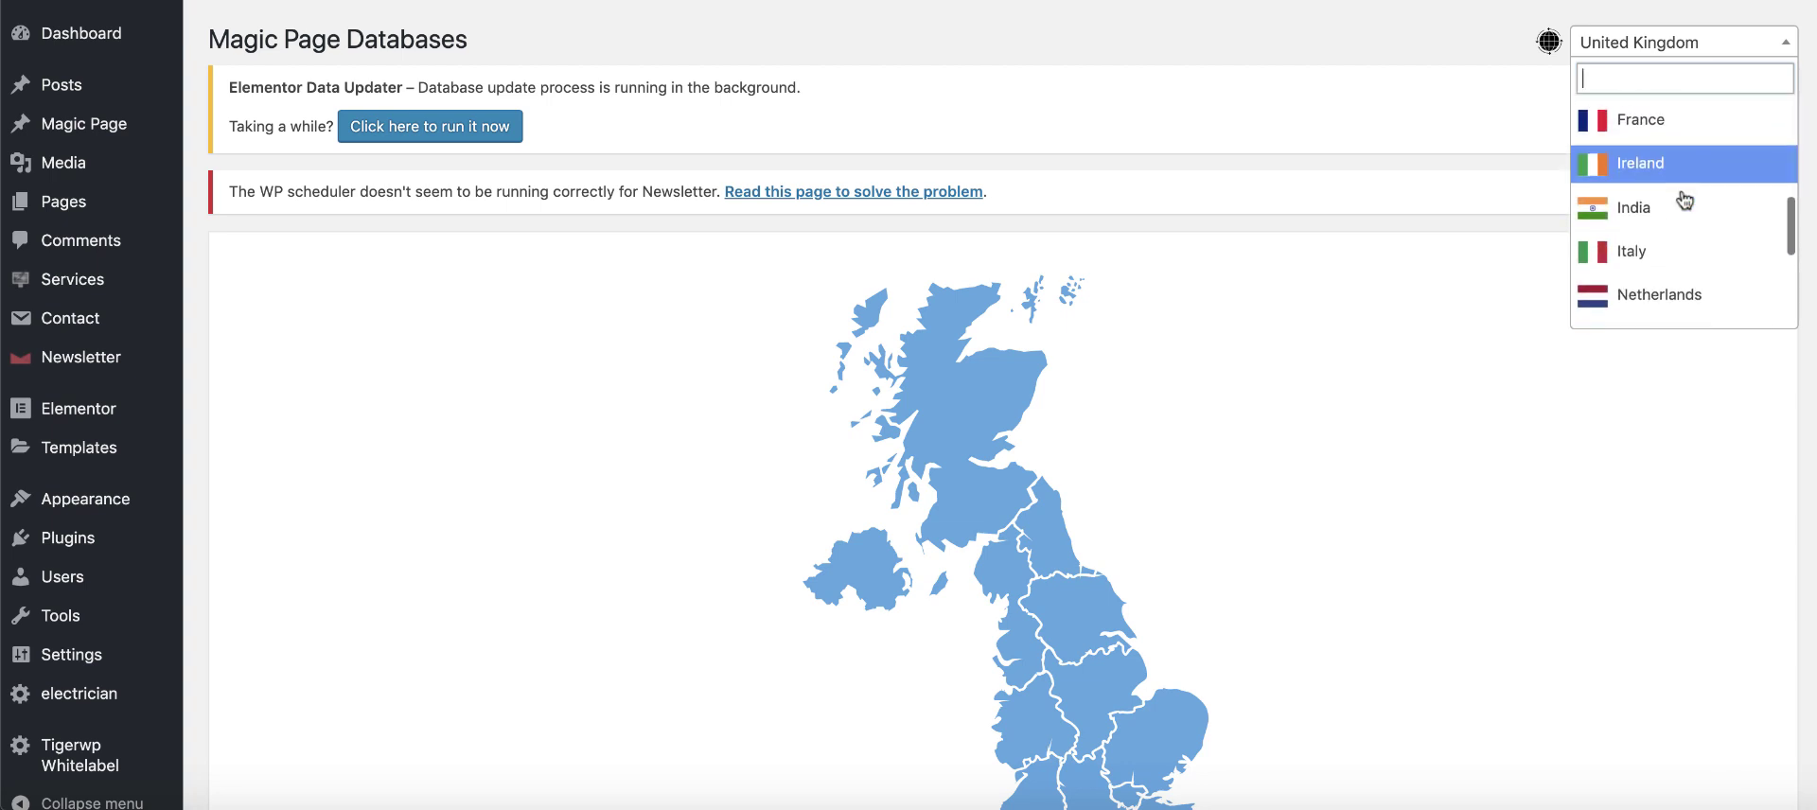
pyautogui.scroll(-4, 1685, 198)
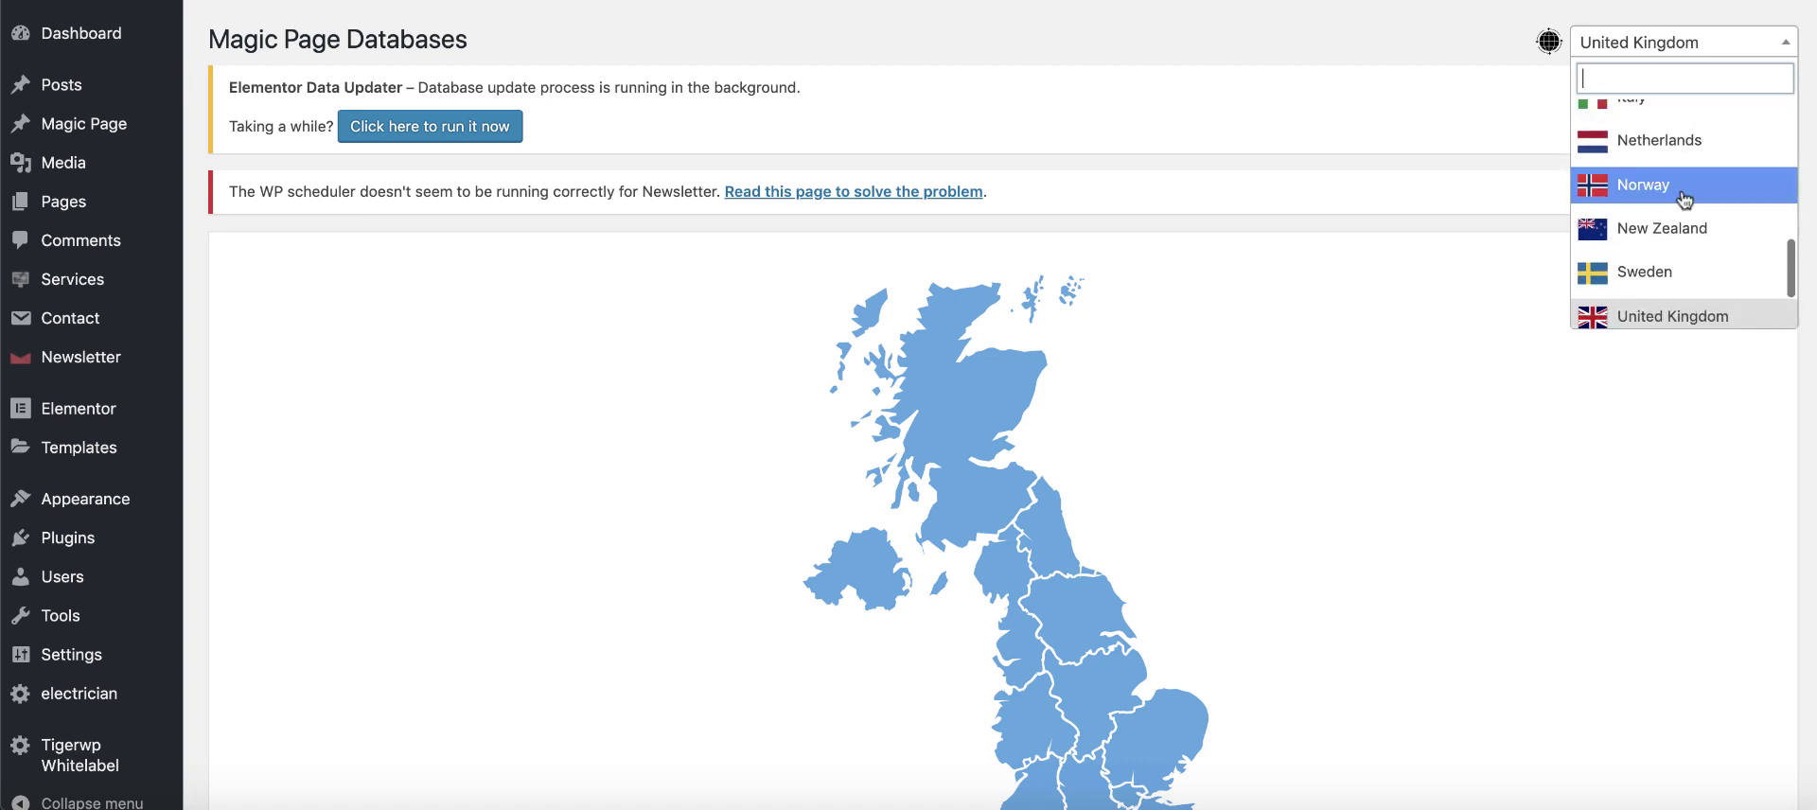
pyautogui.scroll(-2, 1685, 199)
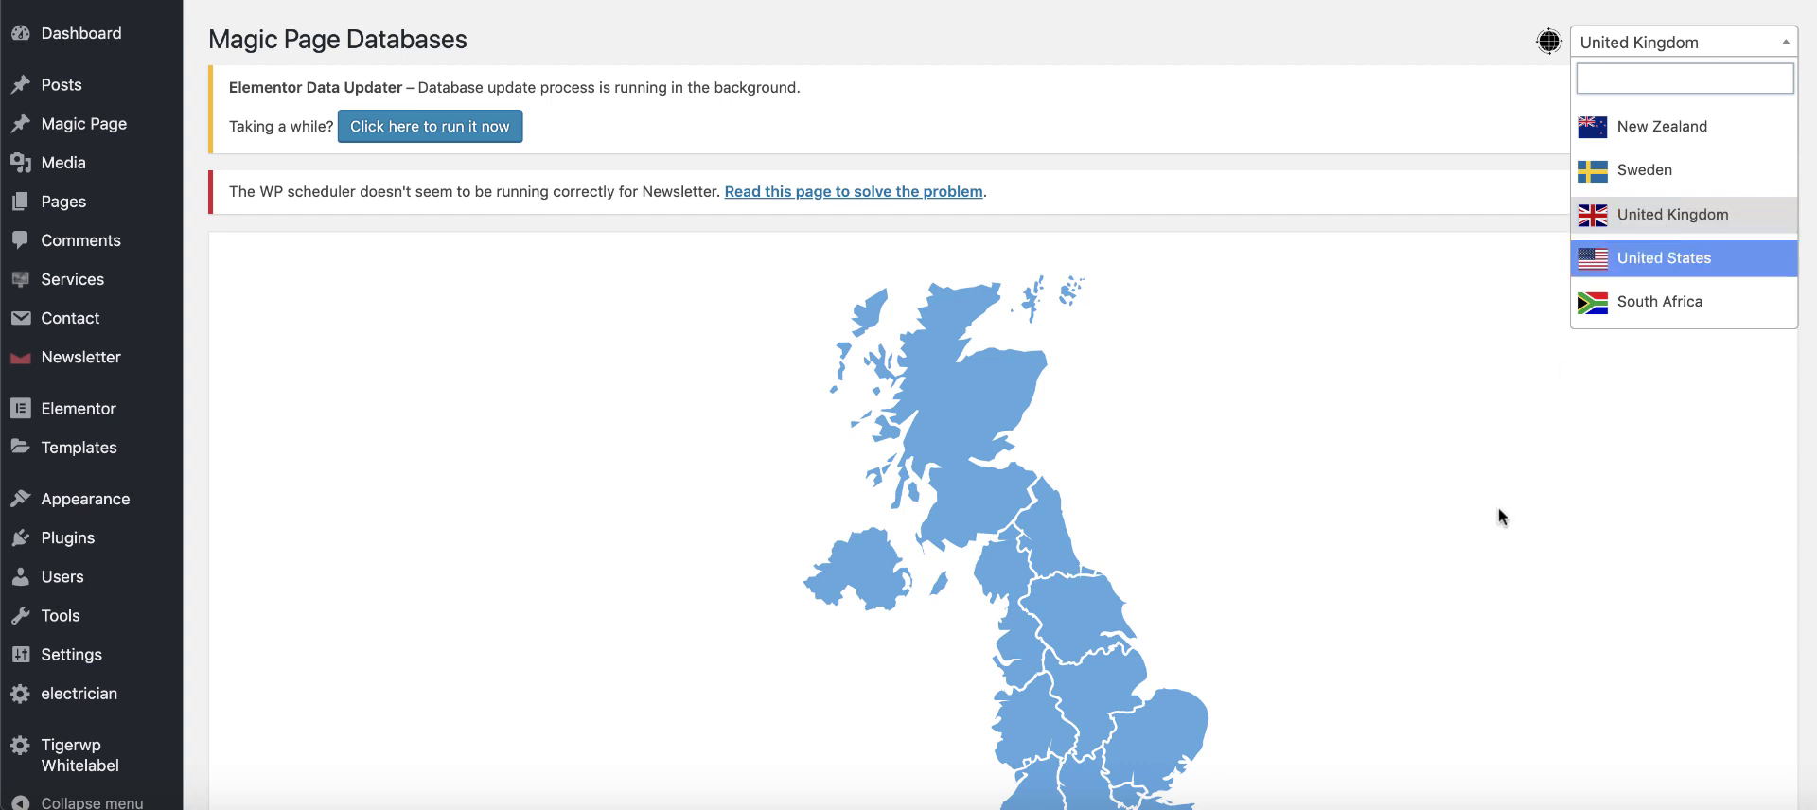
pyautogui.click(1621, 217)
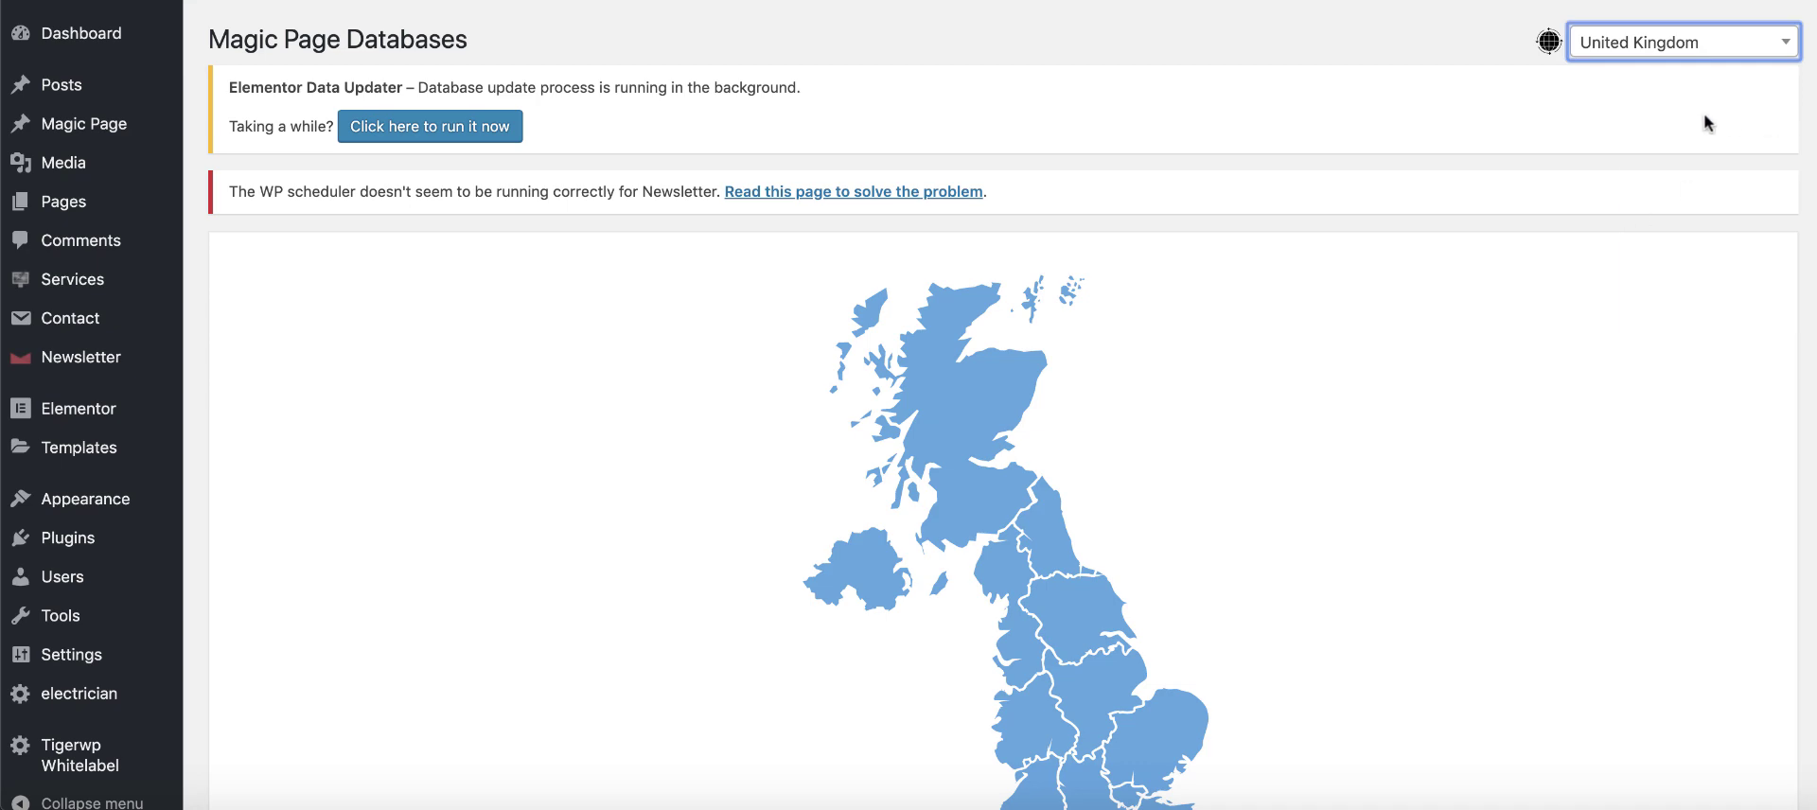
# Step: Examine the advanced filter options for the North West region in the United Kingdom database, then close them
pyautogui.scroll(-10, 1275, 291)
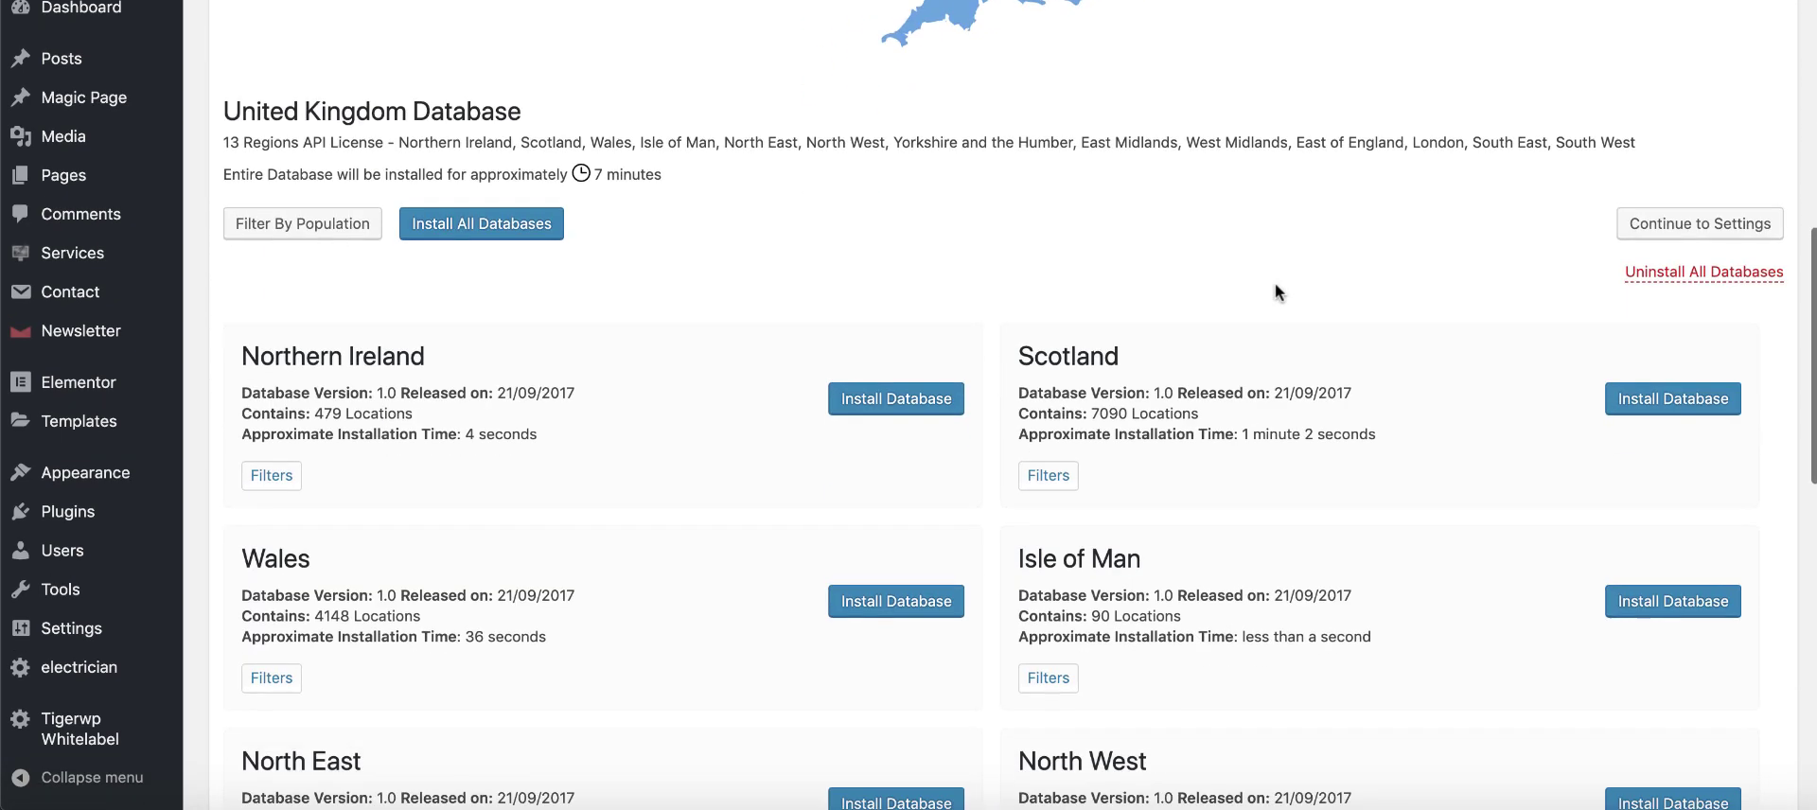
pyautogui.scroll(-2, 1275, 292)
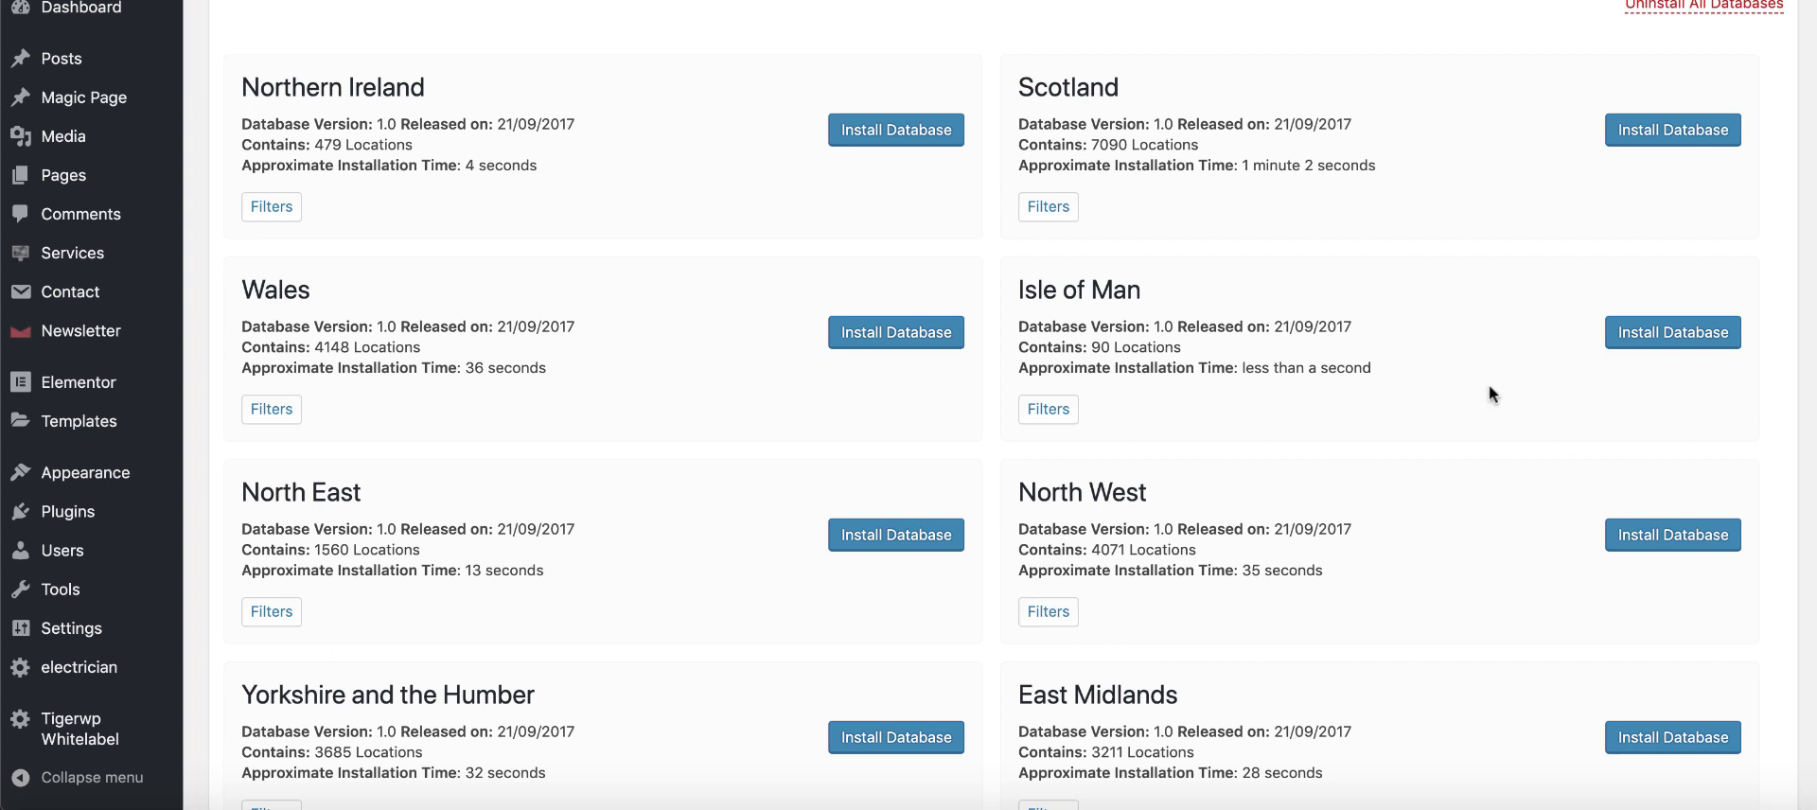
pyautogui.click(1046, 610)
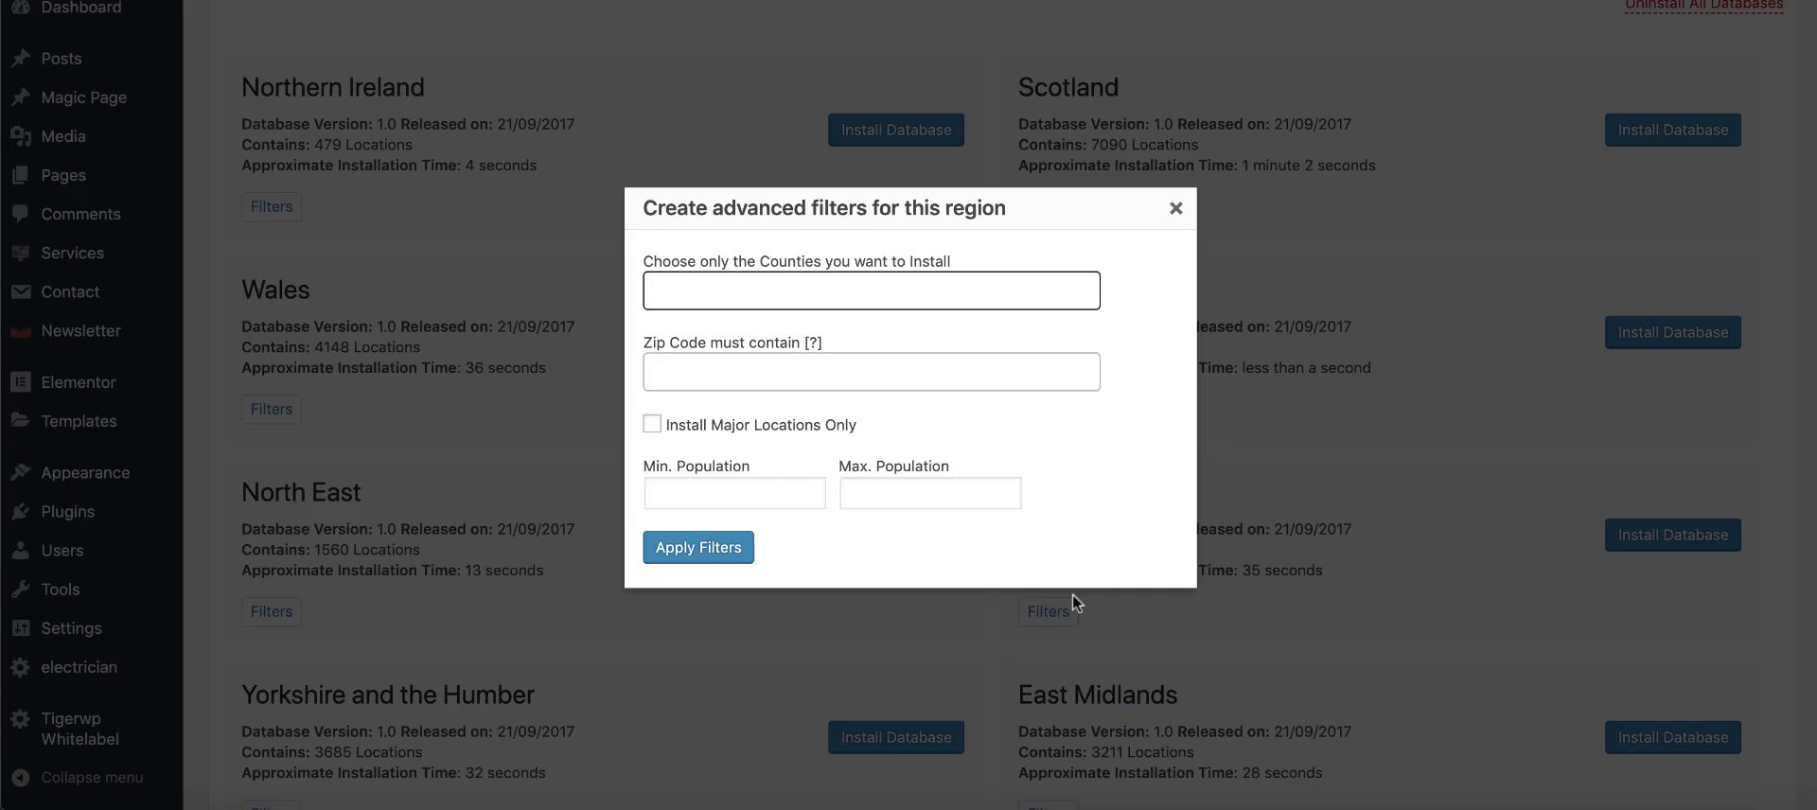
pyautogui.click(687, 496)
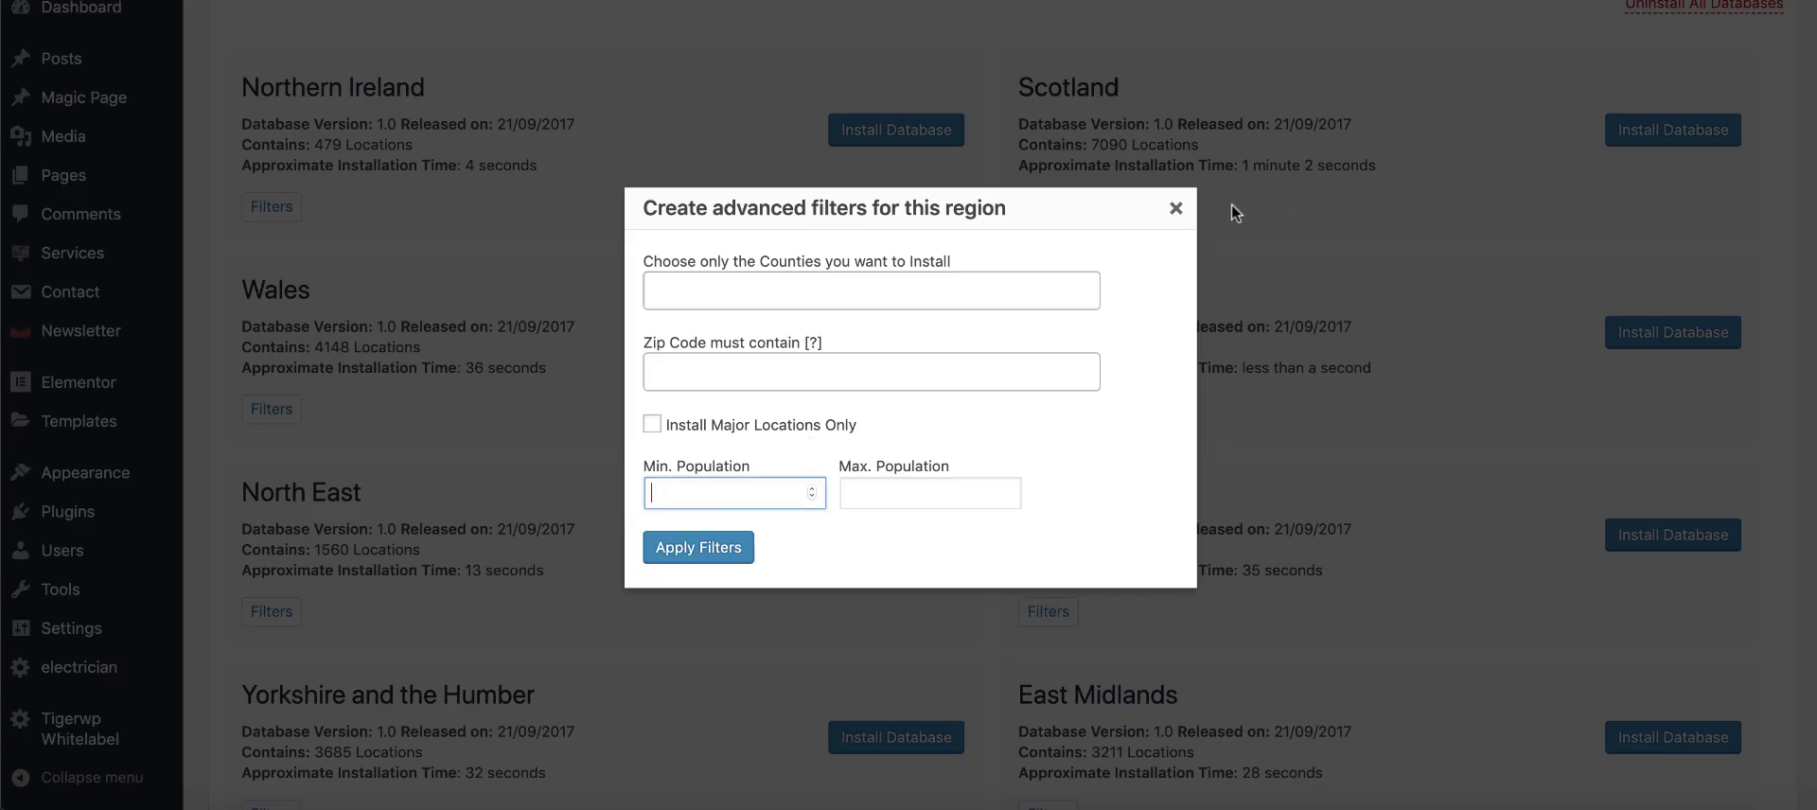
pyautogui.click(1174, 209)
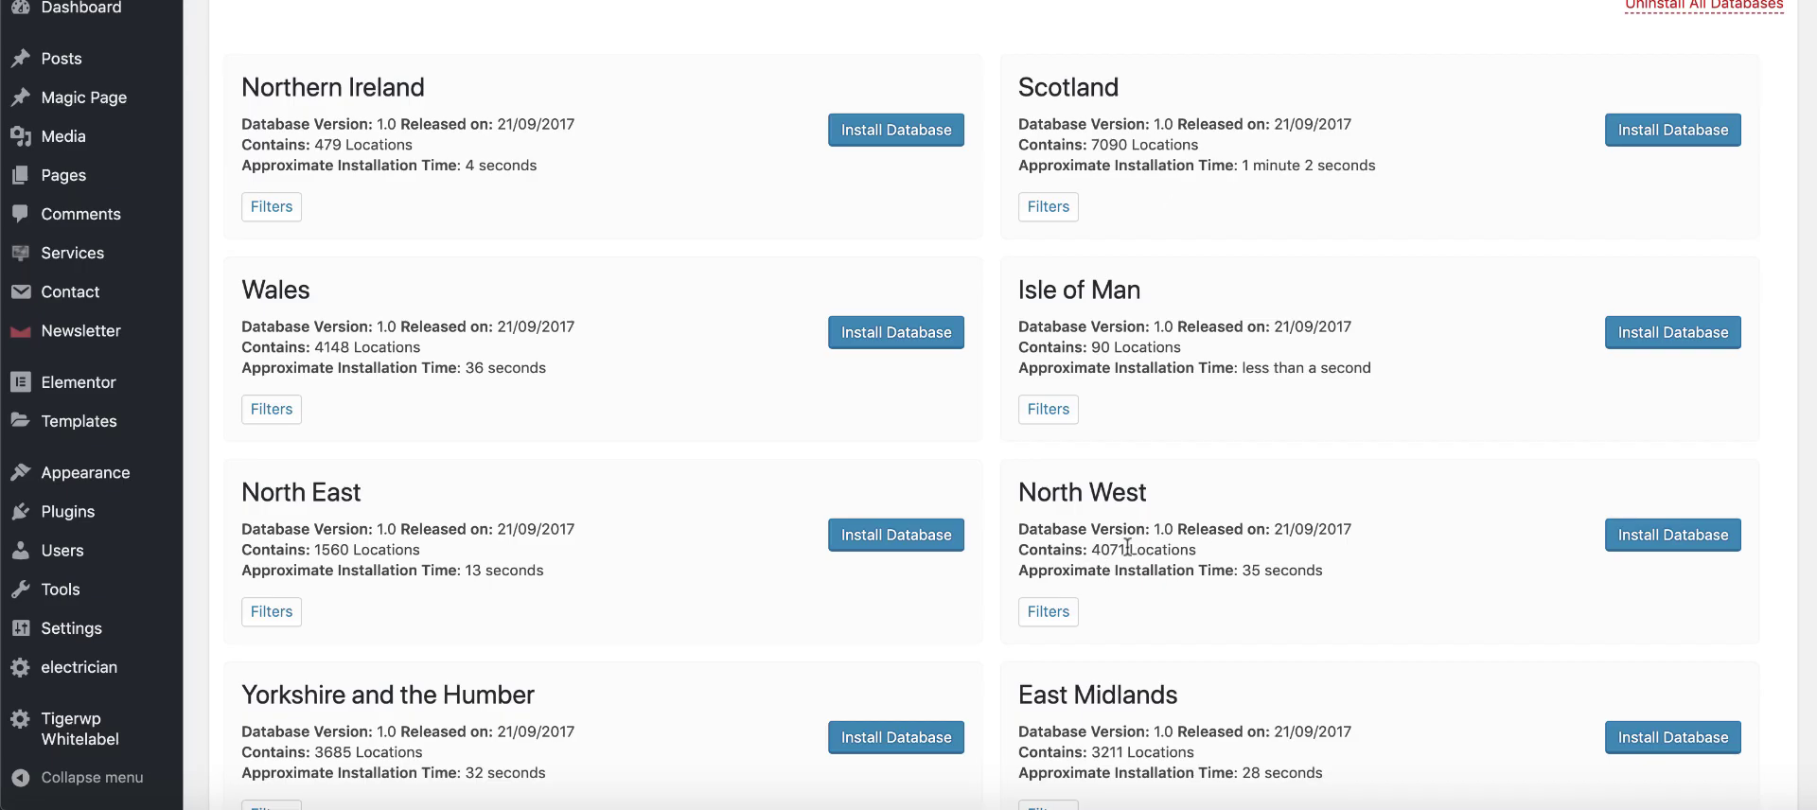
# Step: Filter the North West database to locations with a minimum population of 20000
pyautogui.click(1058, 614)
pyautogui.click(732, 494)
pyautogui.write('20000')
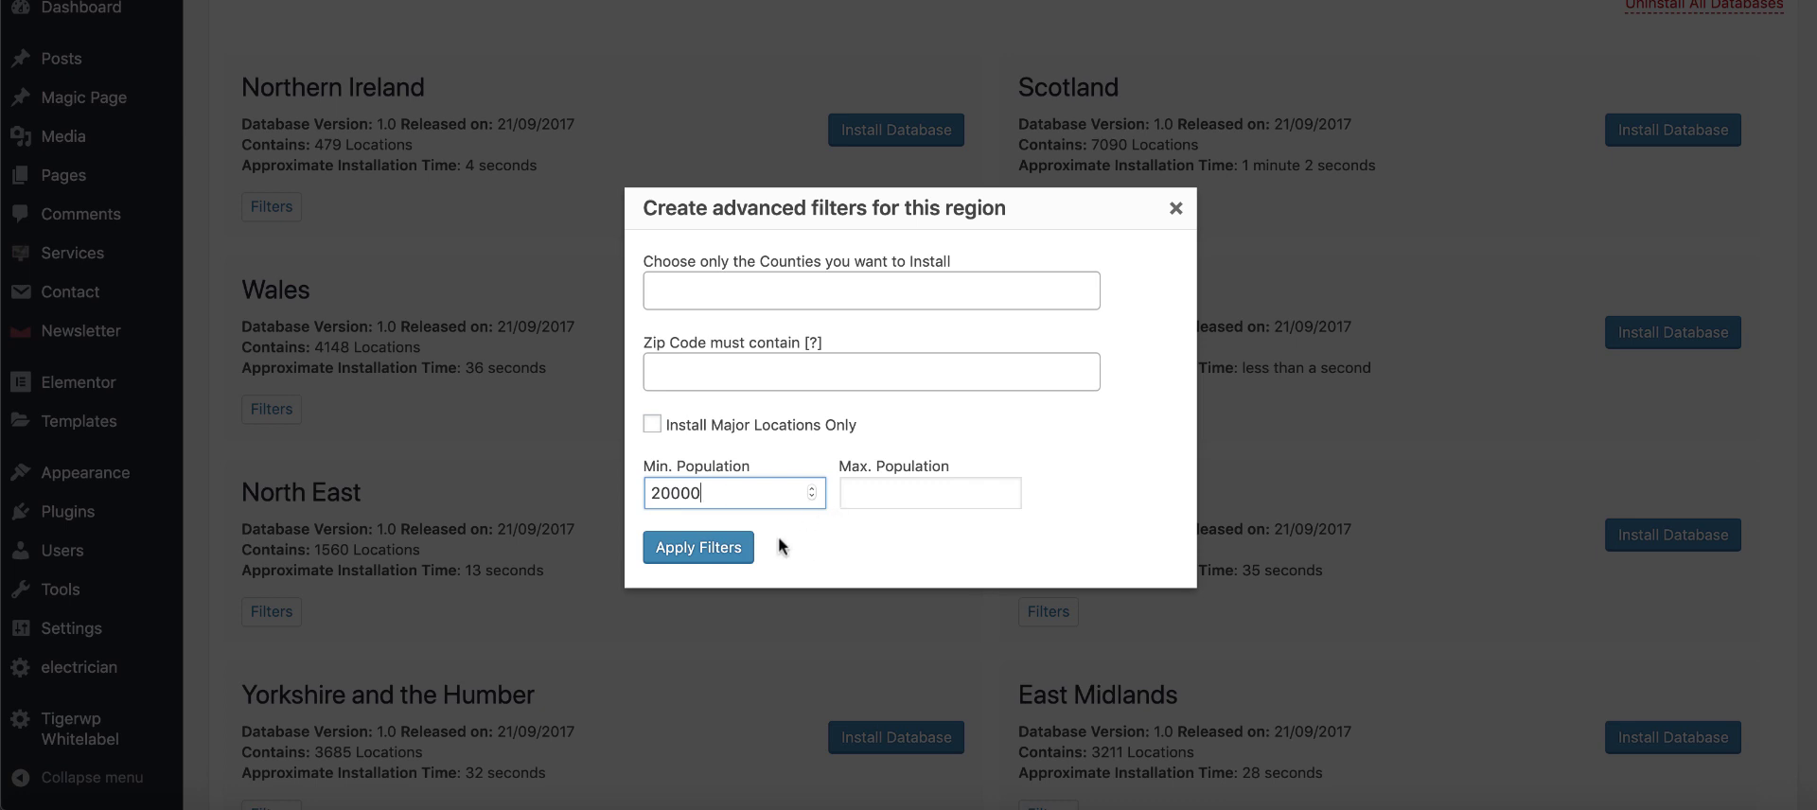
pyautogui.click(703, 558)
pyautogui.click(705, 558)
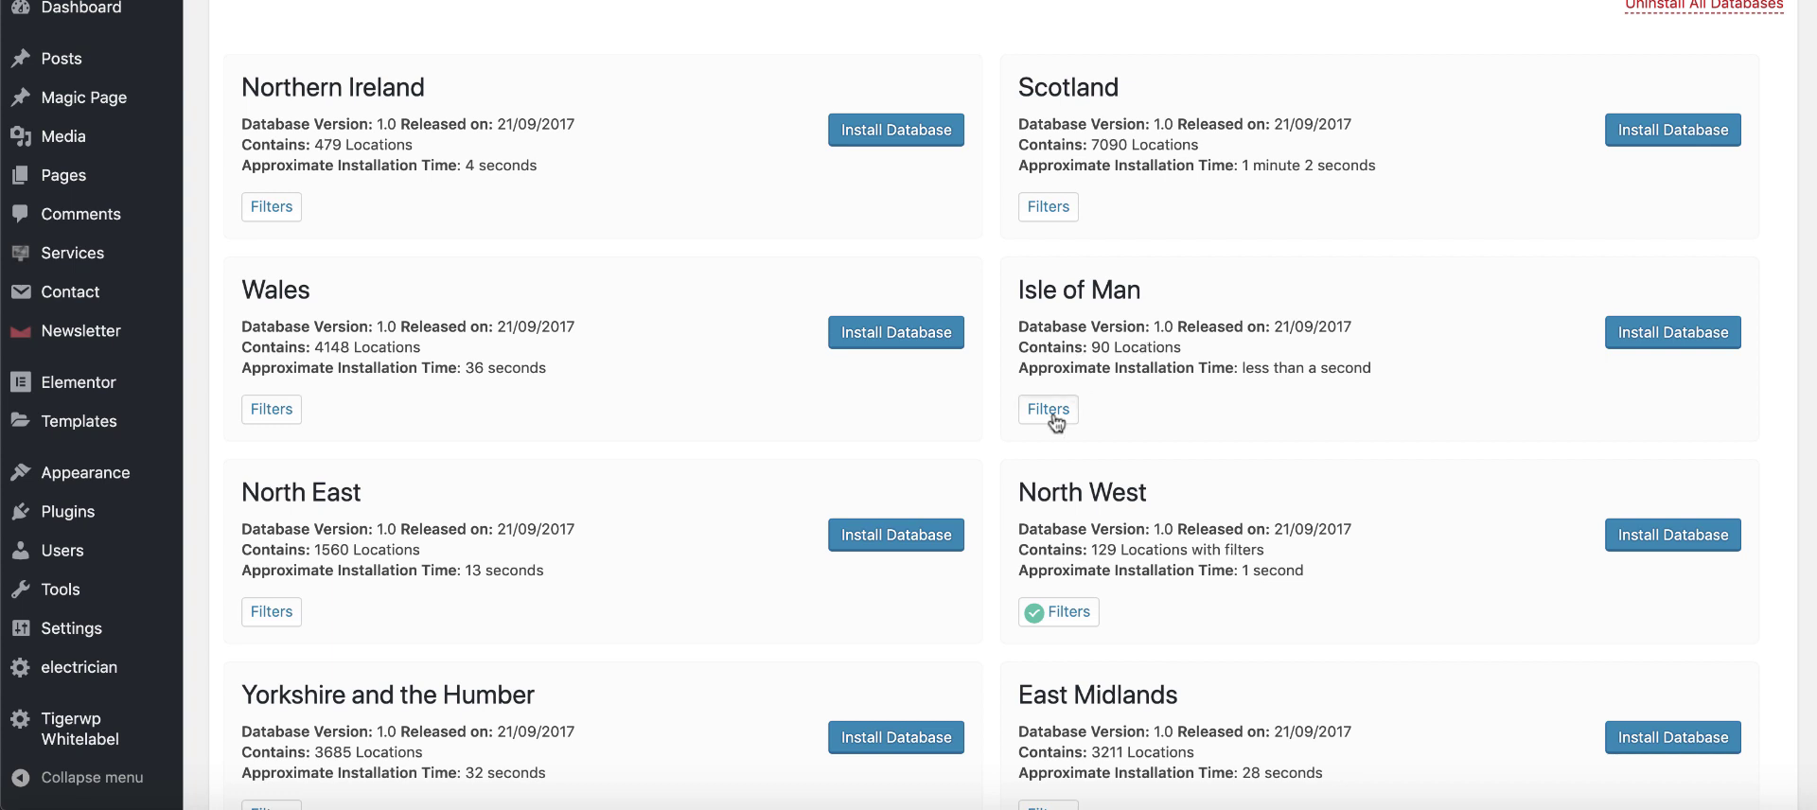
# Step: Replace the North West minimum population filter with the Install Major Locations Only option and apply it
pyautogui.scroll(-3, 1189, 501)
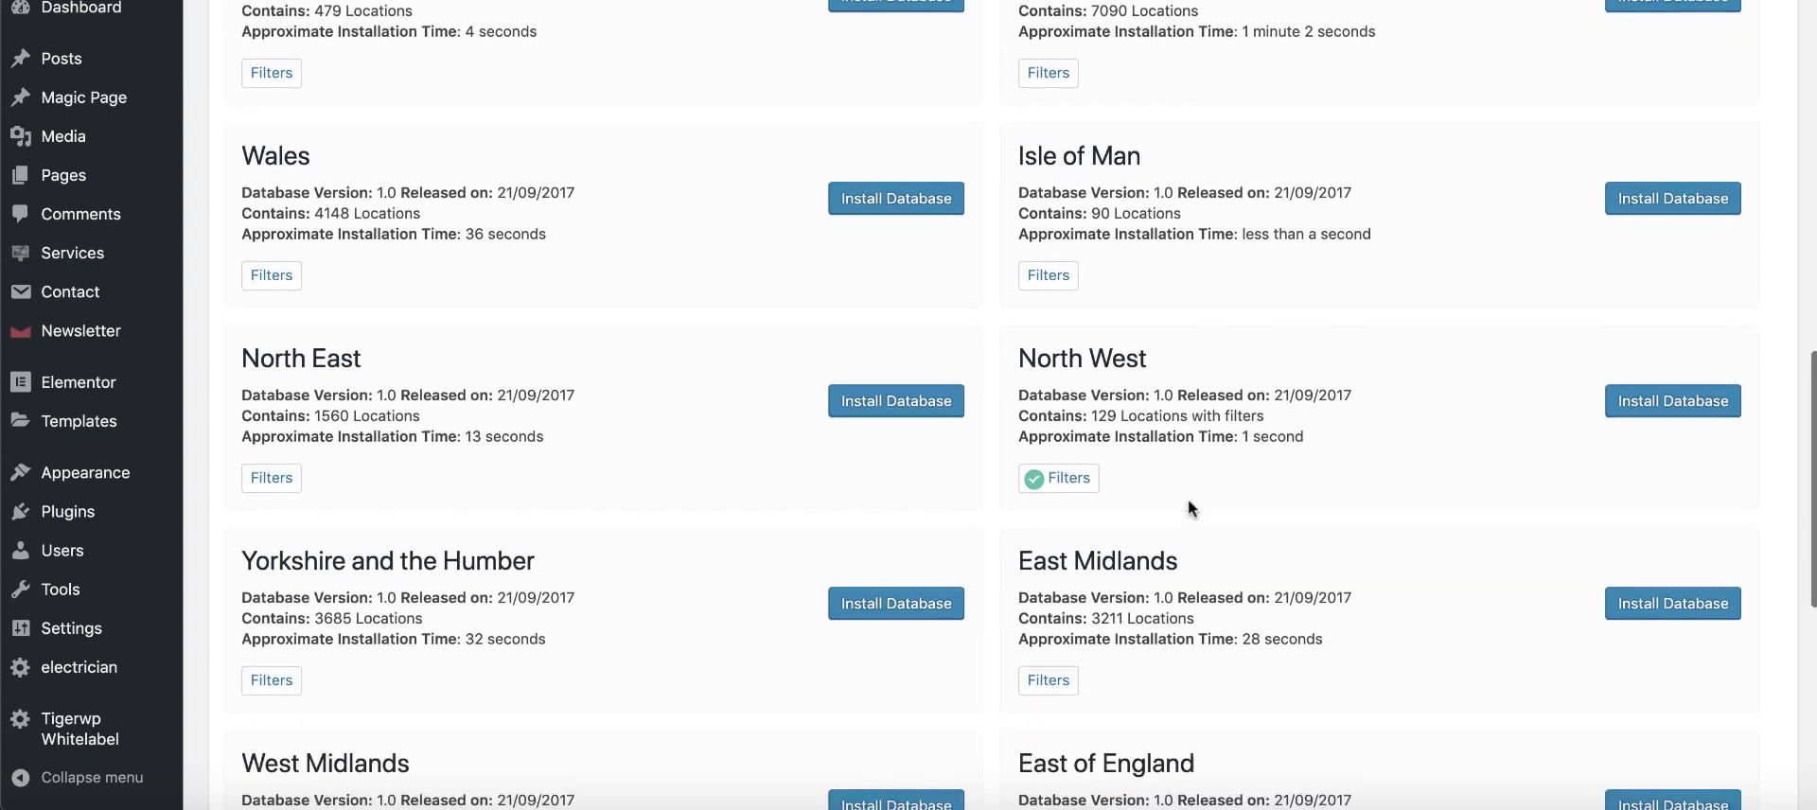
pyautogui.click(1088, 440)
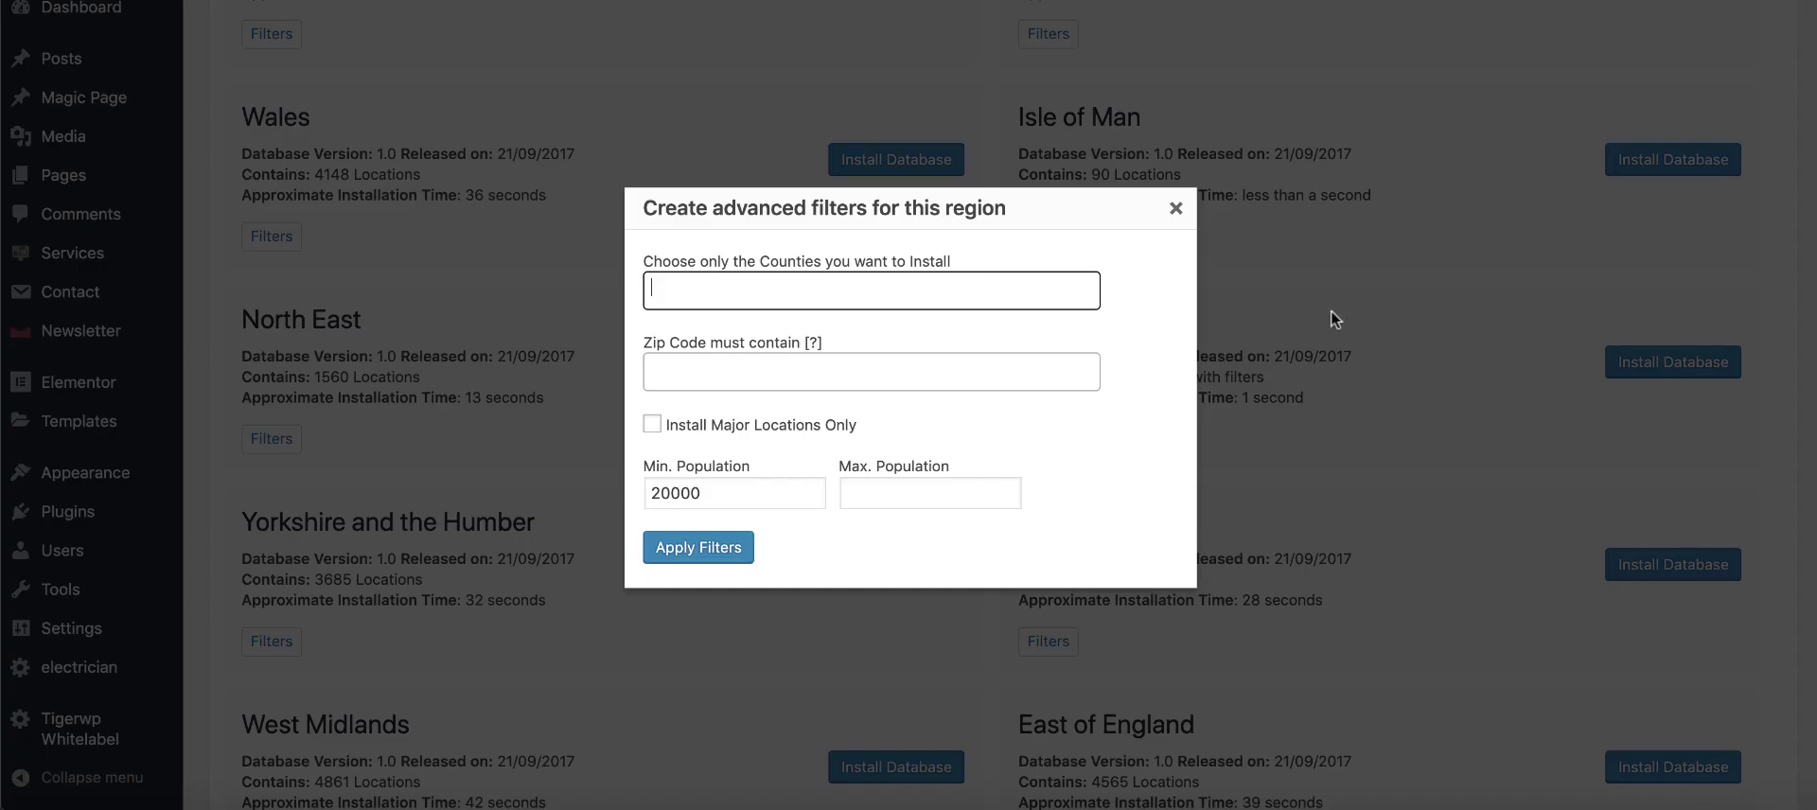
pyautogui.doubleClick(728, 492)
pyautogui.press('BackSpace')
pyautogui.click(652, 424)
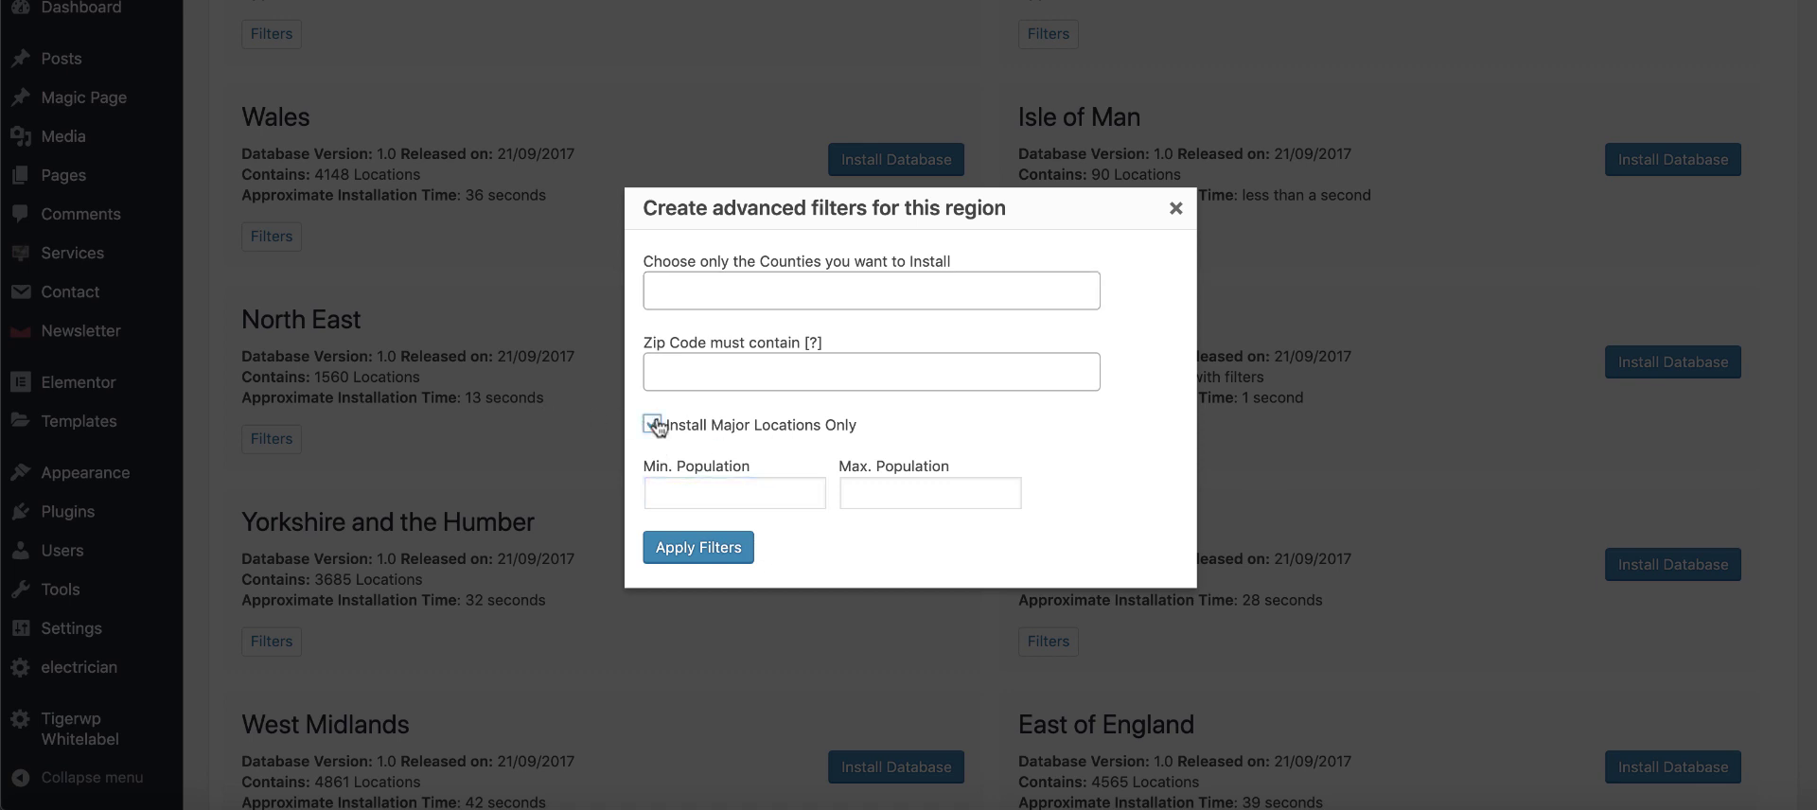
pyautogui.click(705, 557)
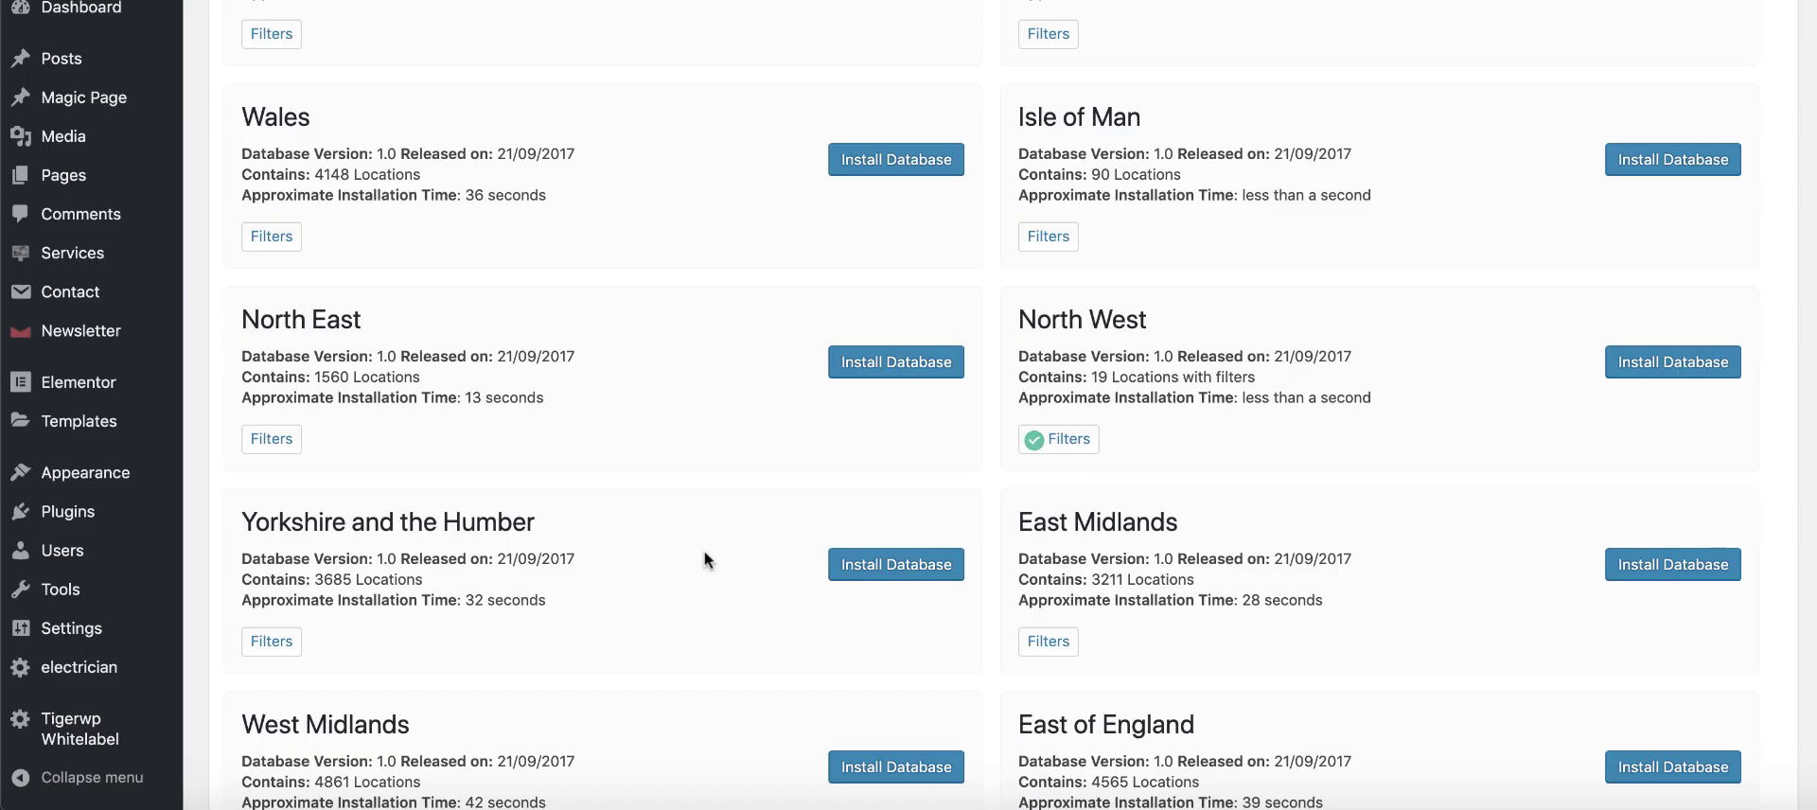
# Step: Replace the North West database's Install Major Locations Only filter with the Greater Manchester county filter and apply it
pyautogui.click(1079, 440)
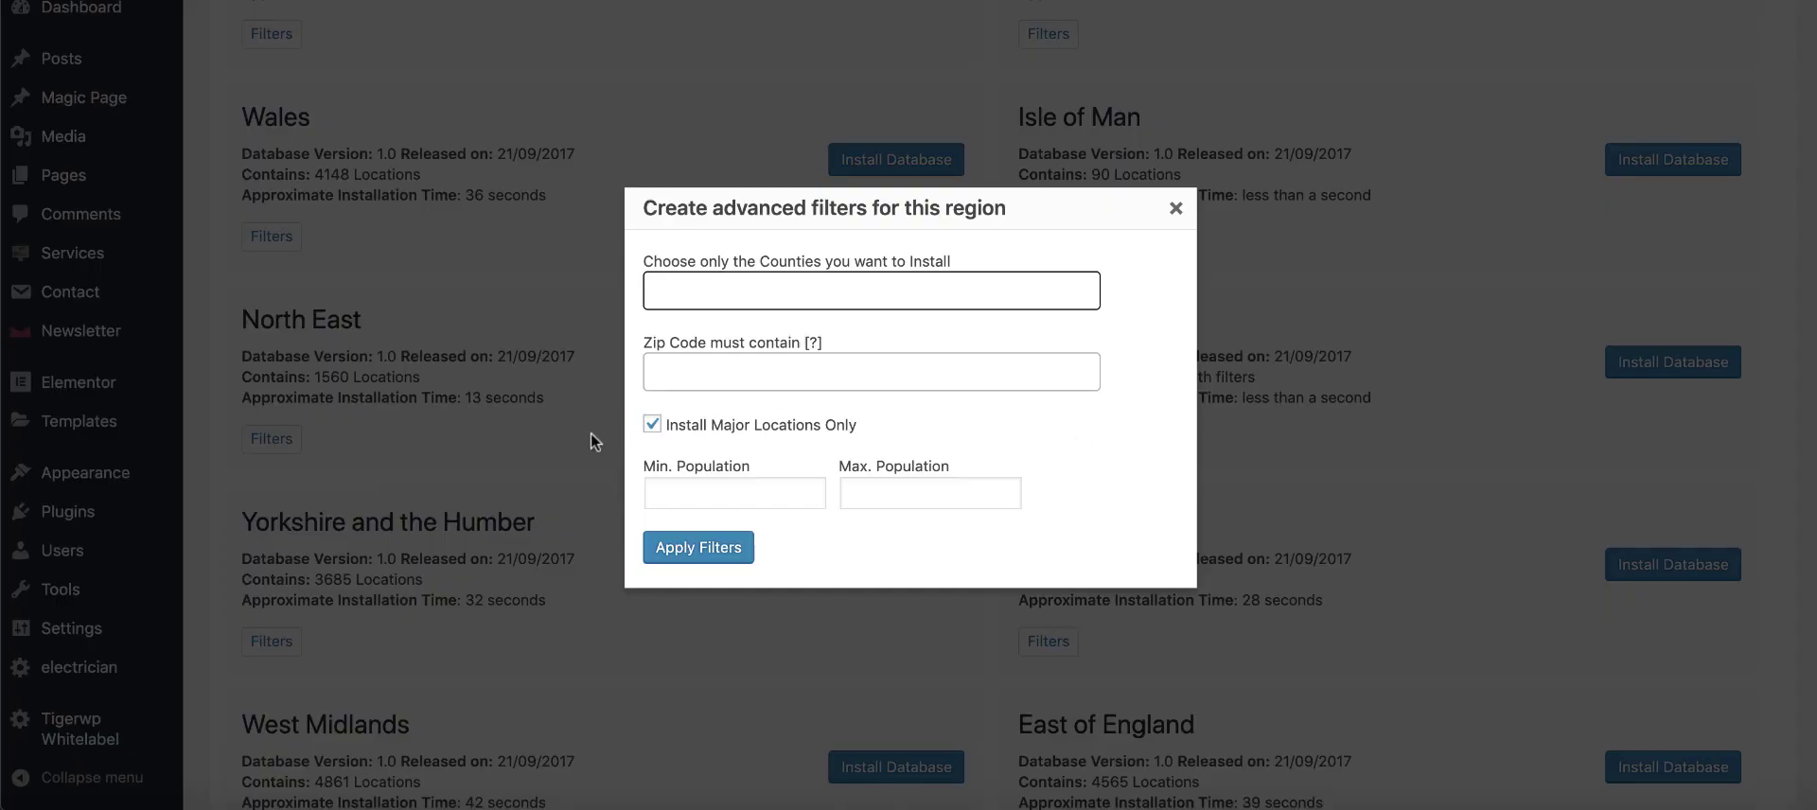
pyautogui.click(652, 424)
pyautogui.click(764, 287)
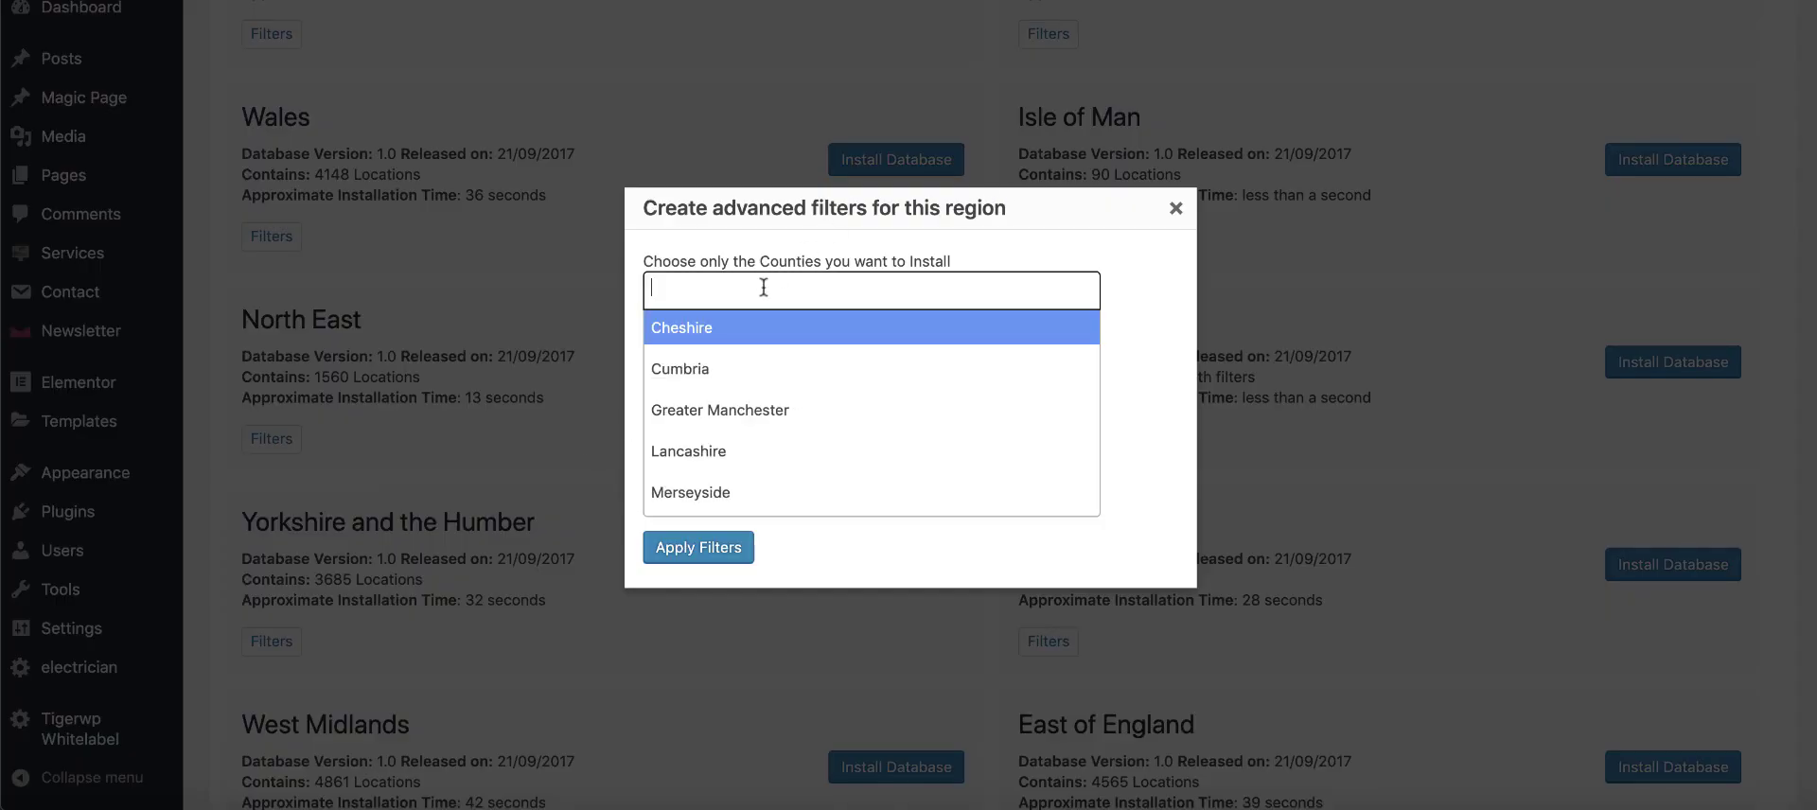
pyautogui.click(745, 412)
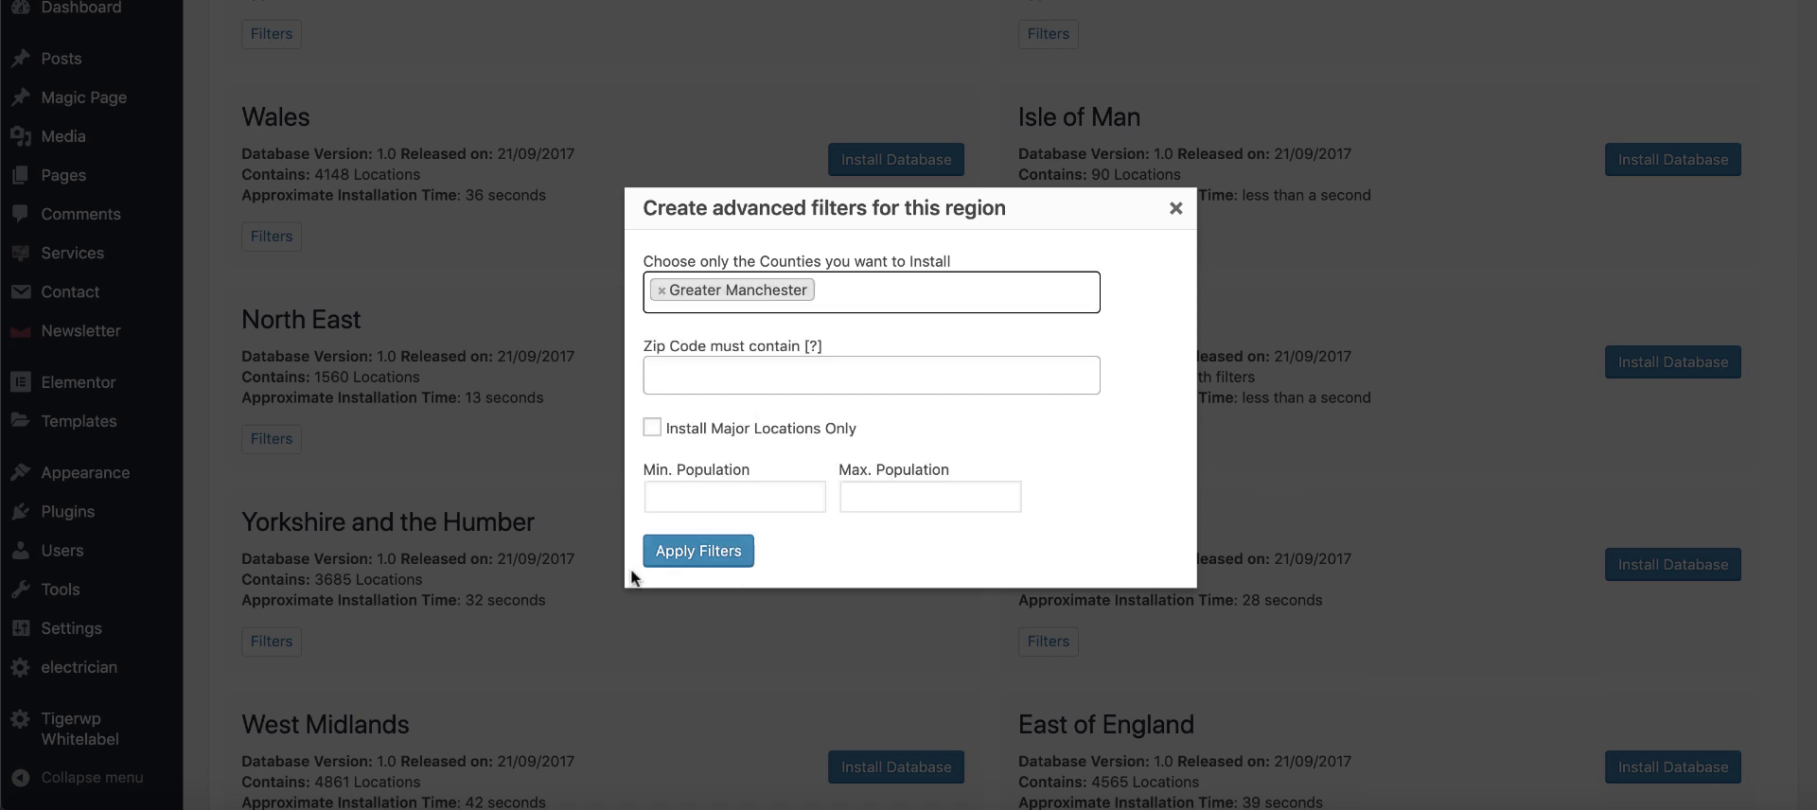
pyautogui.click(681, 554)
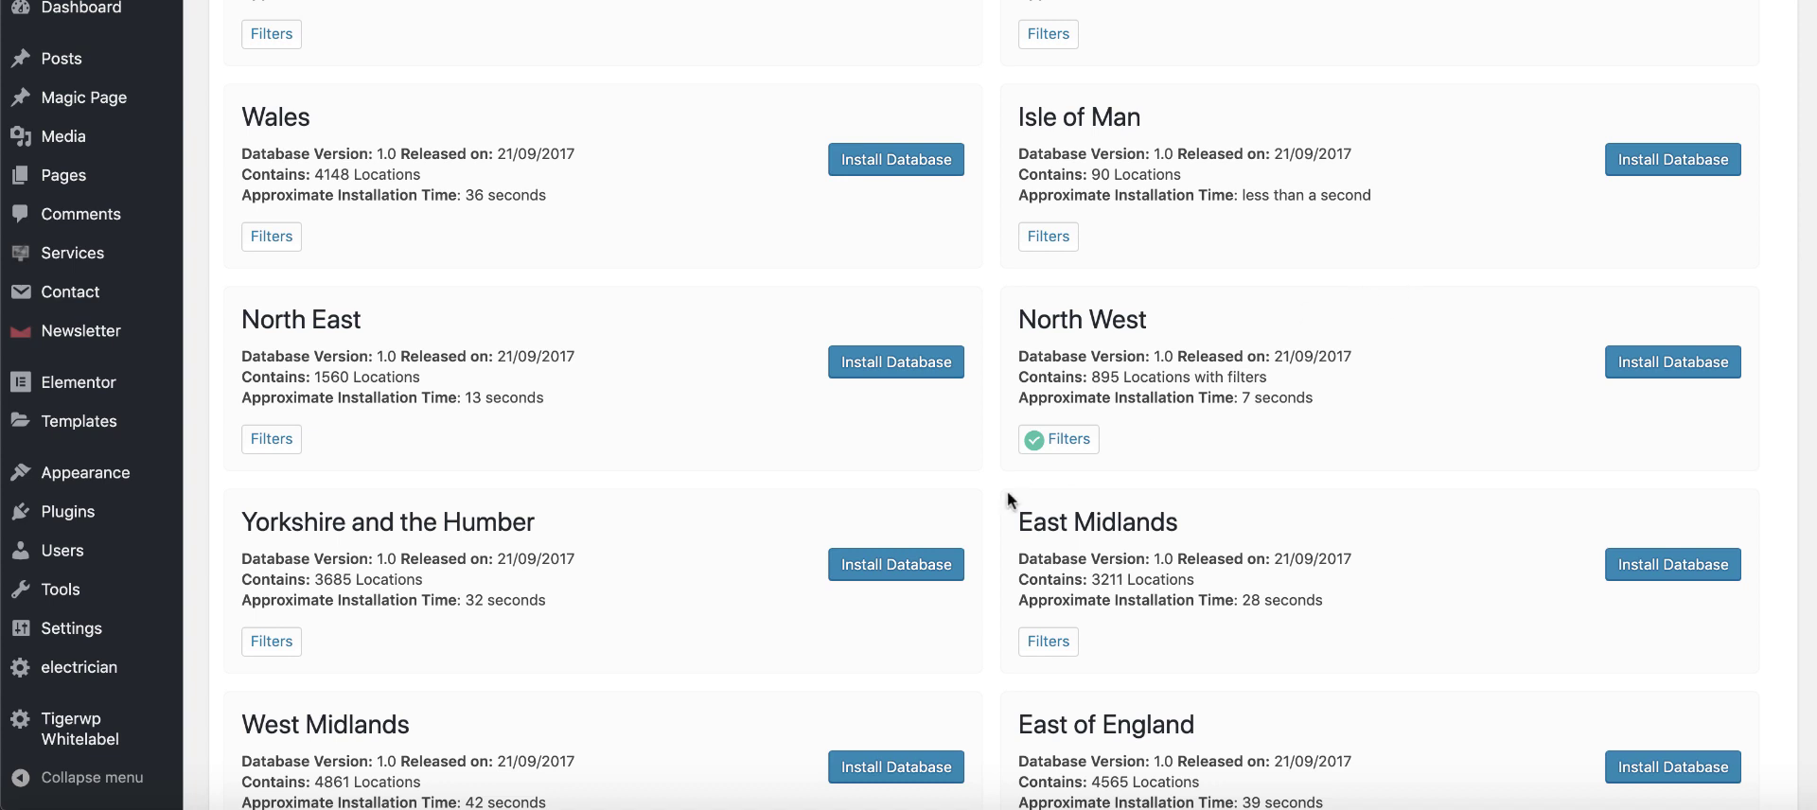
# Step: Install the filtered North West location database and continue past the database selection
pyautogui.click(1636, 367)
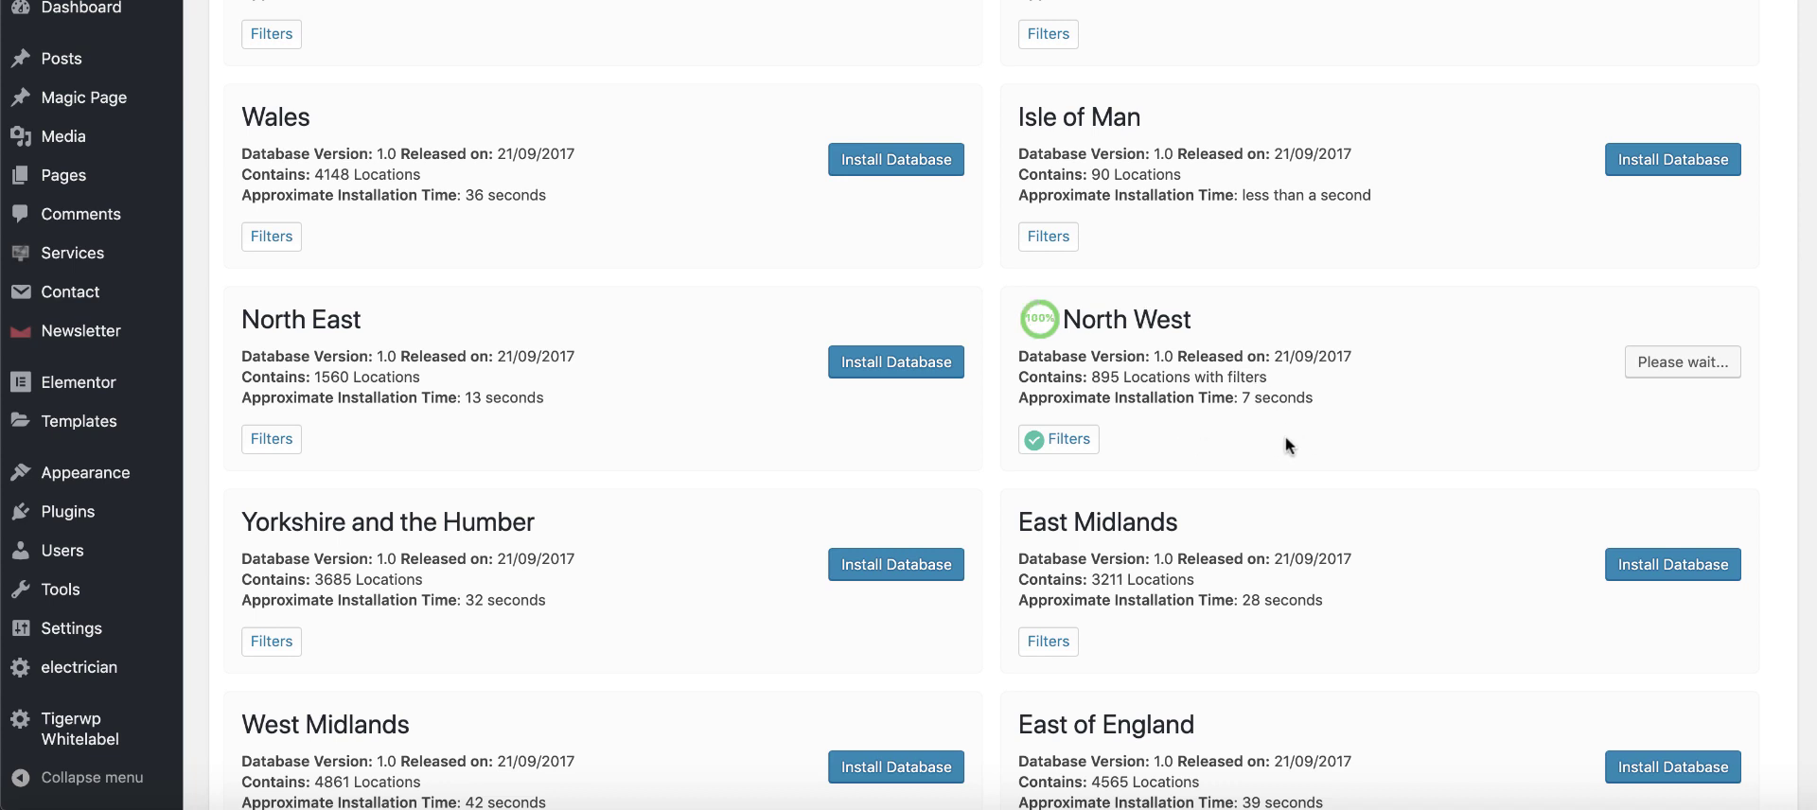
pyautogui.scroll(-2, 1196, 558)
pyautogui.scroll(-10, 1194, 564)
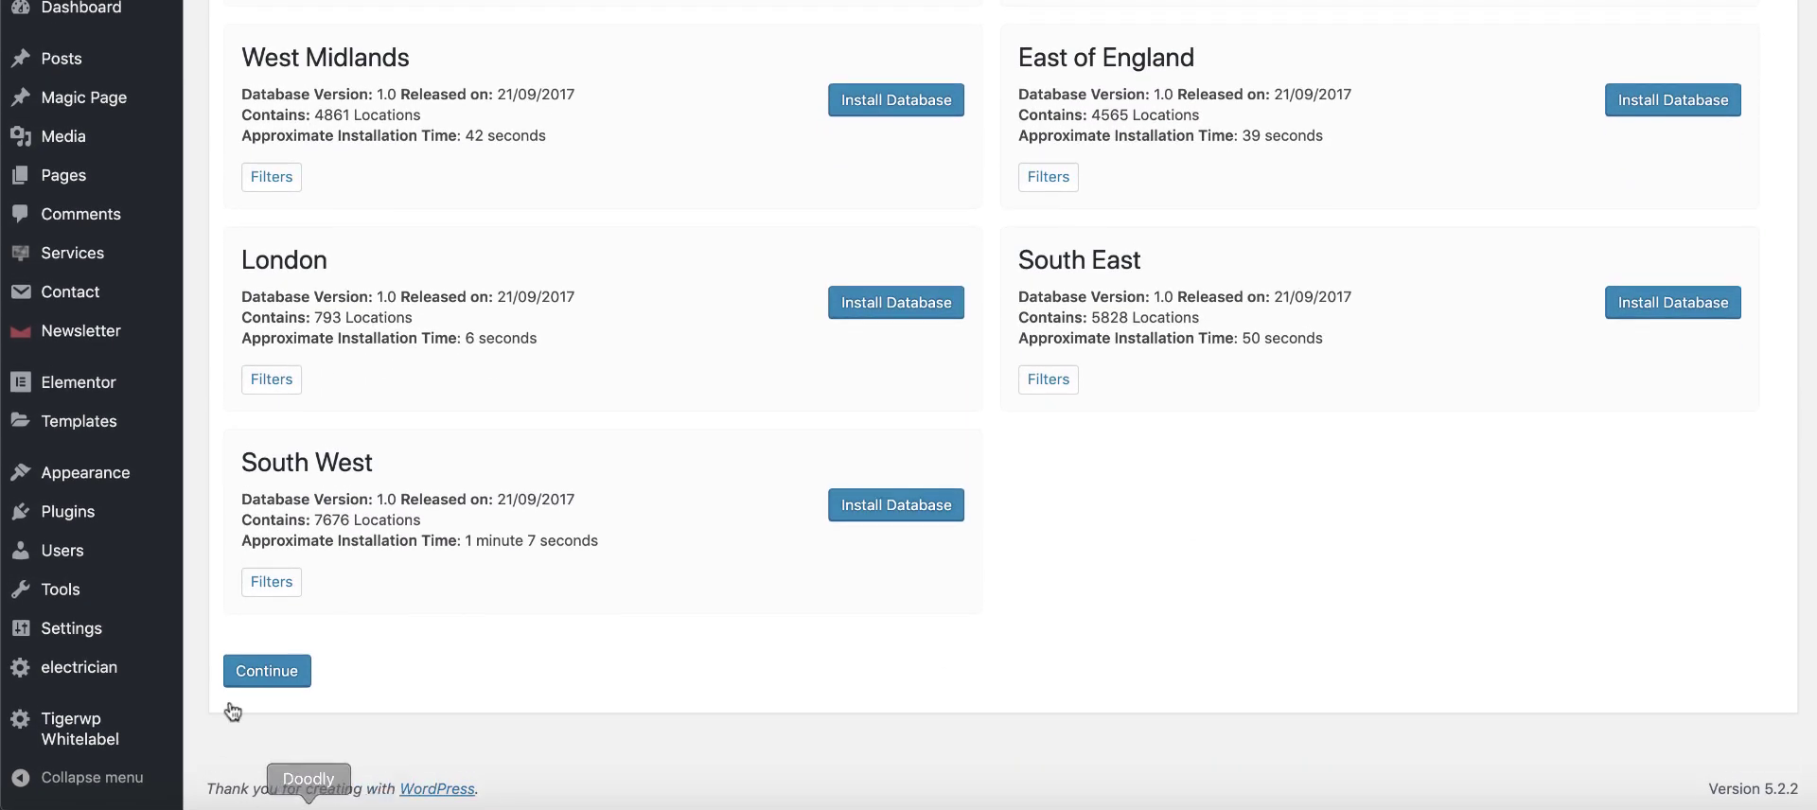
pyautogui.click(304, 672)
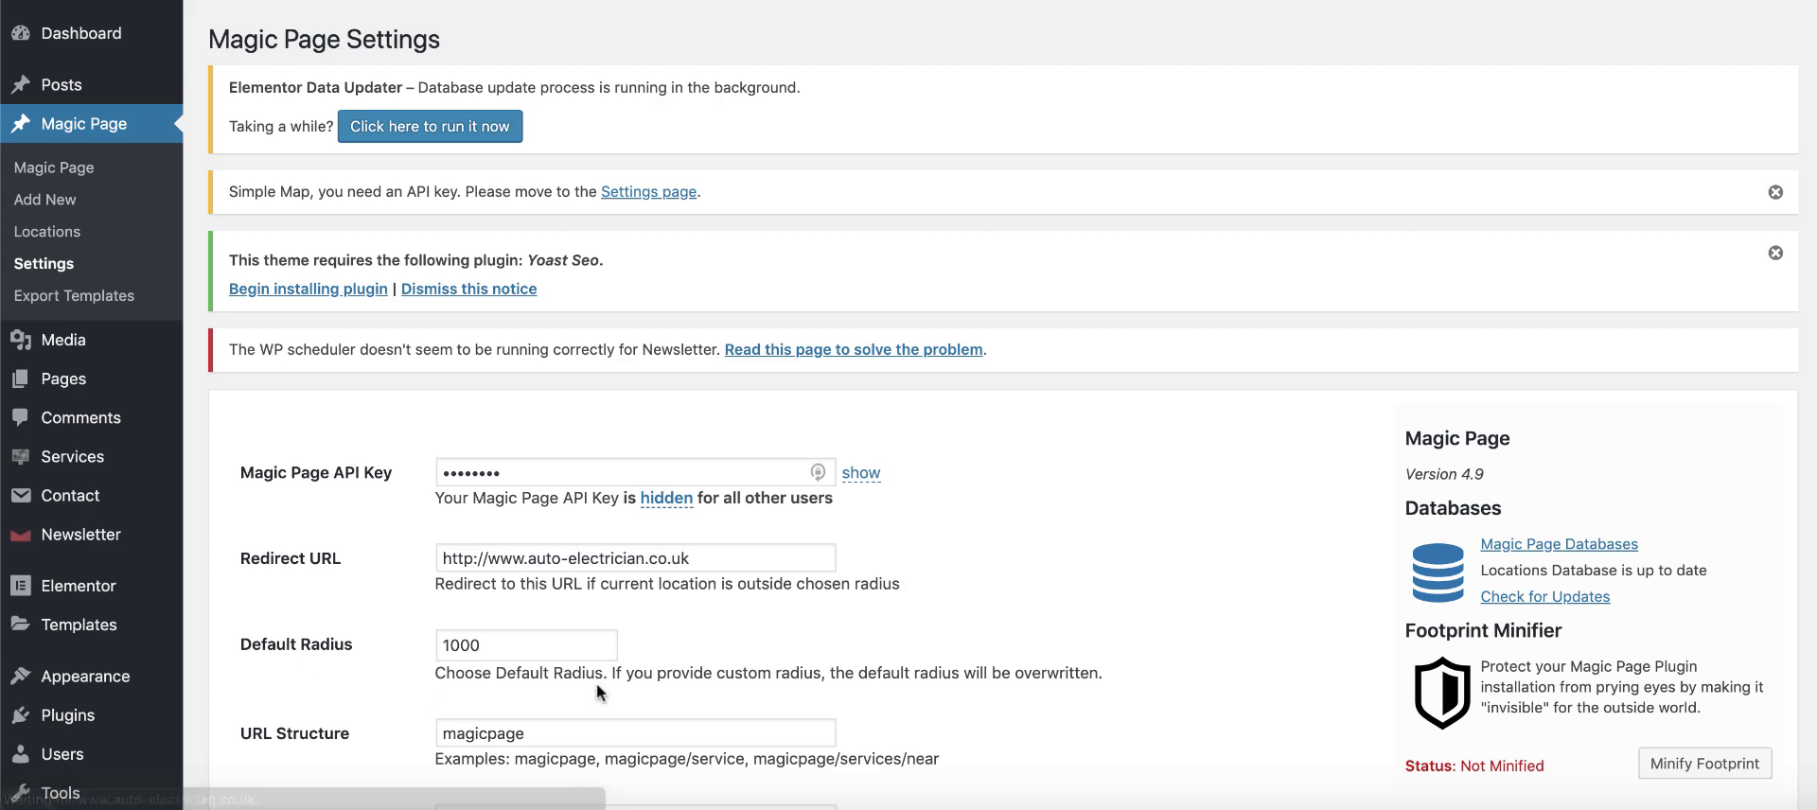
# Step: Look over the Magic Page settings and start adding a new Magic Page
pyautogui.scroll(-5, 466, 493)
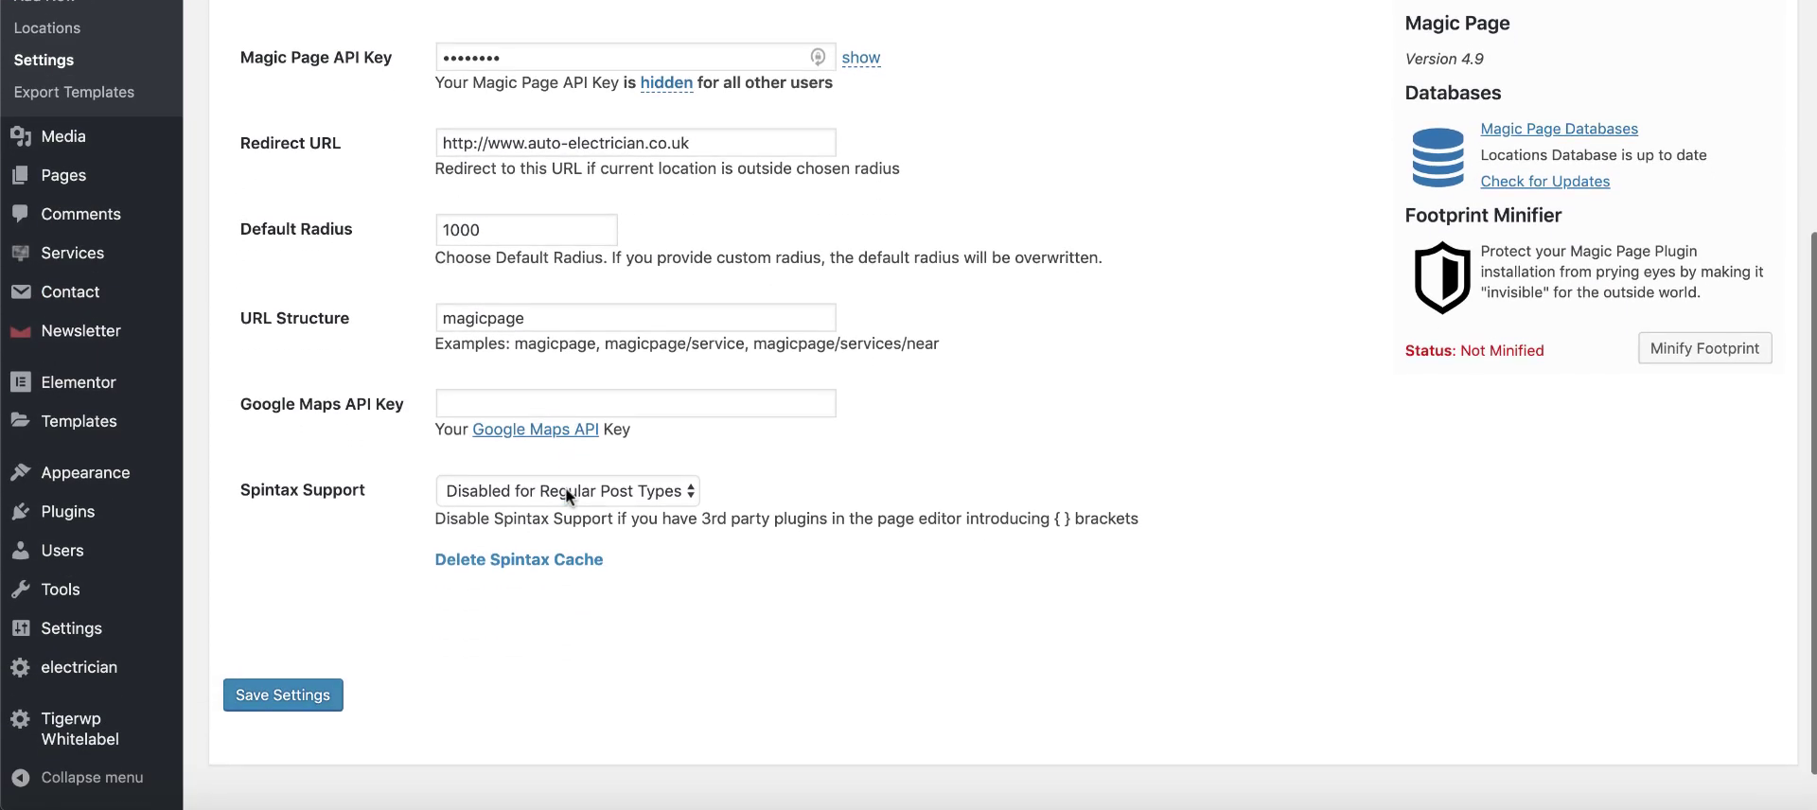
pyautogui.scroll(5, 565, 487)
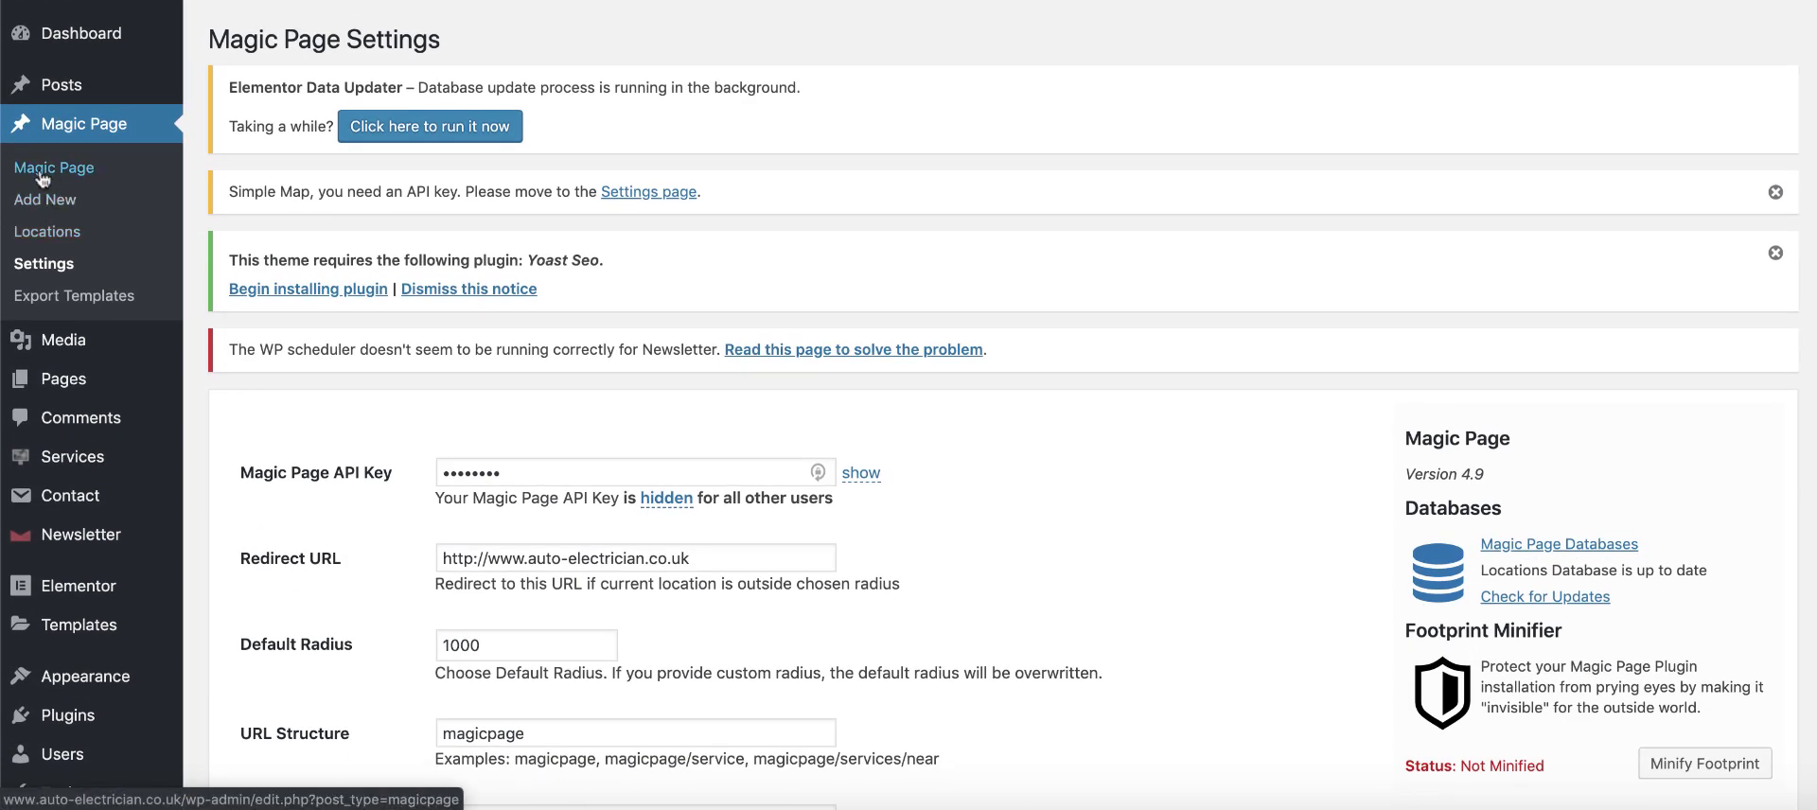
pyautogui.click(60, 208)
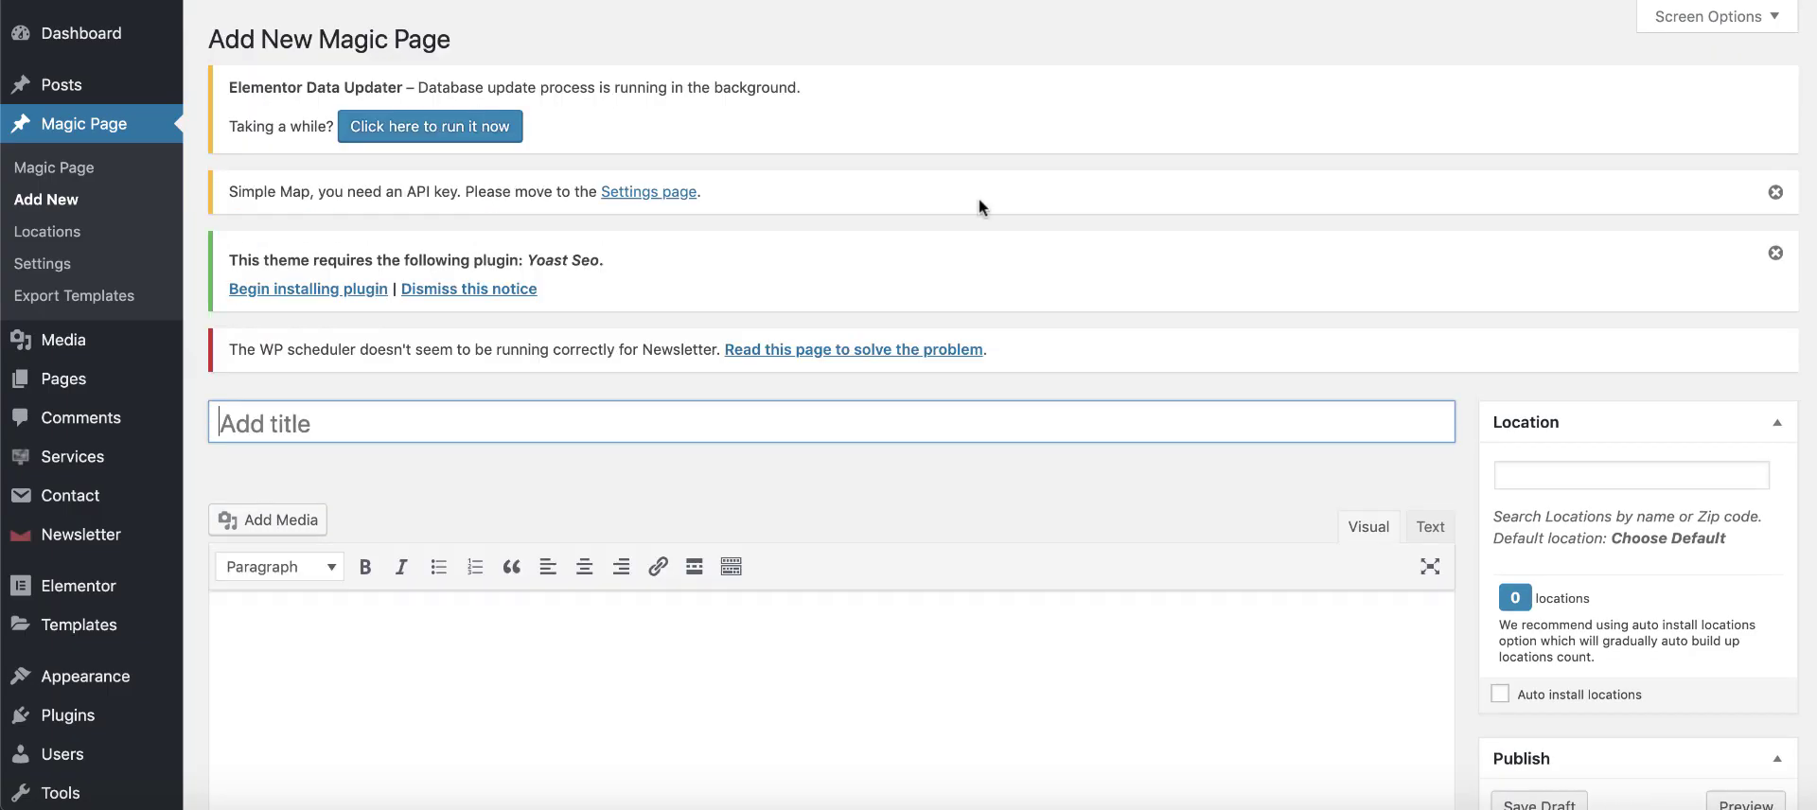
# Step: Examine the new Magic Page form, including its location, publishing, shortcode, header and footer code, and SEO sections
pyautogui.scroll(-6, 861, 527)
pyautogui.scroll(2, 863, 526)
pyautogui.scroll(4, 856, 532)
pyautogui.scroll(-3, 848, 538)
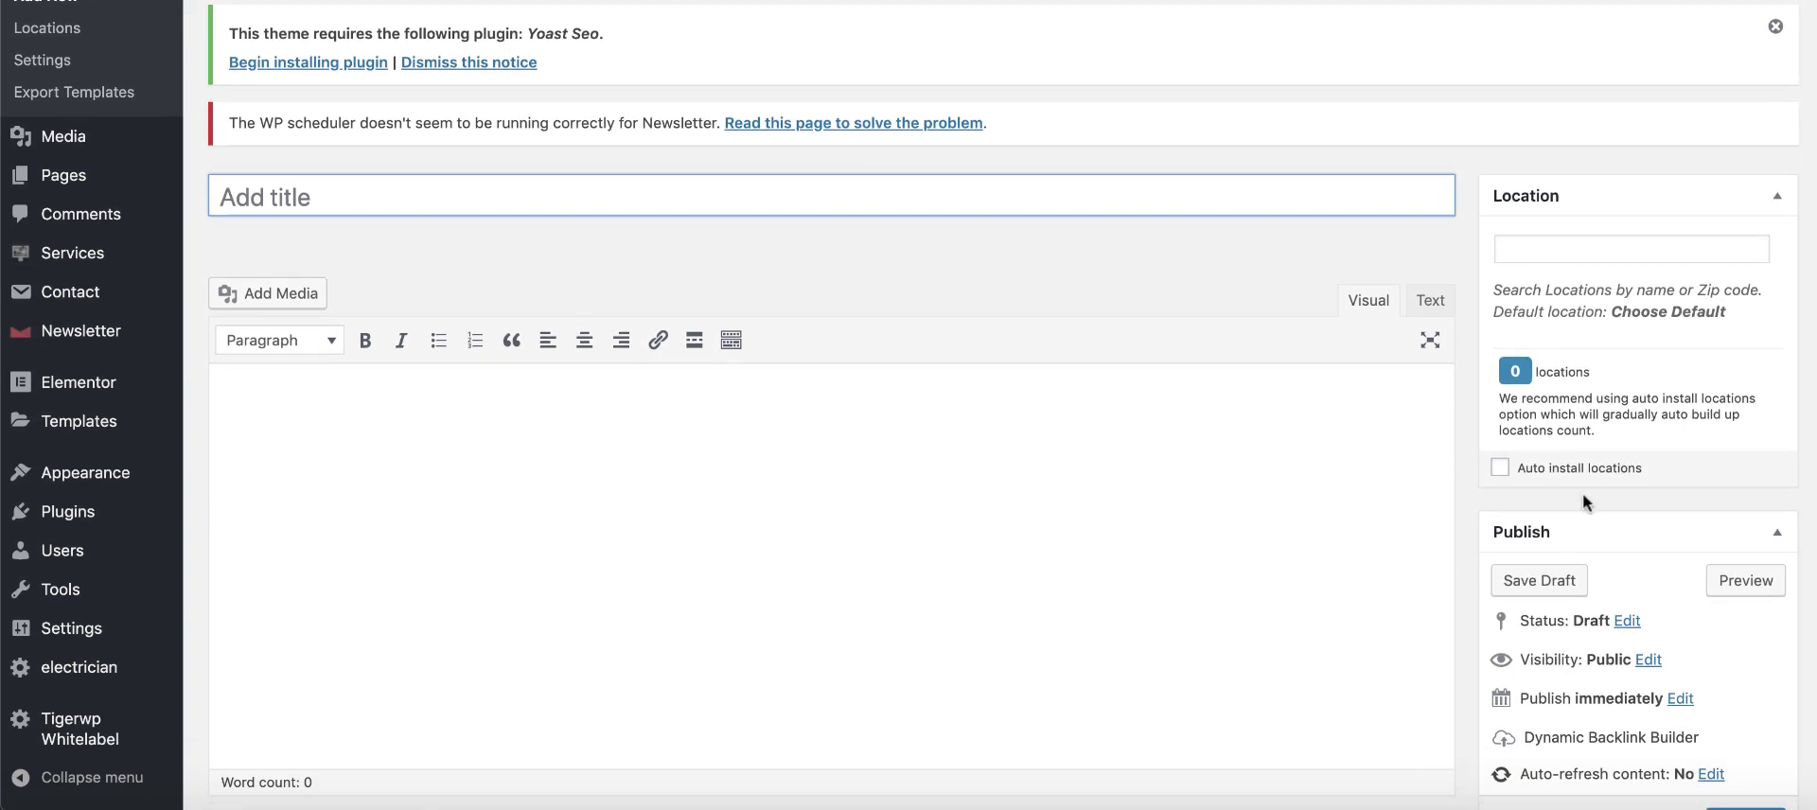
pyautogui.scroll(-12, 1304, 663)
pyautogui.scroll(-1, 1305, 666)
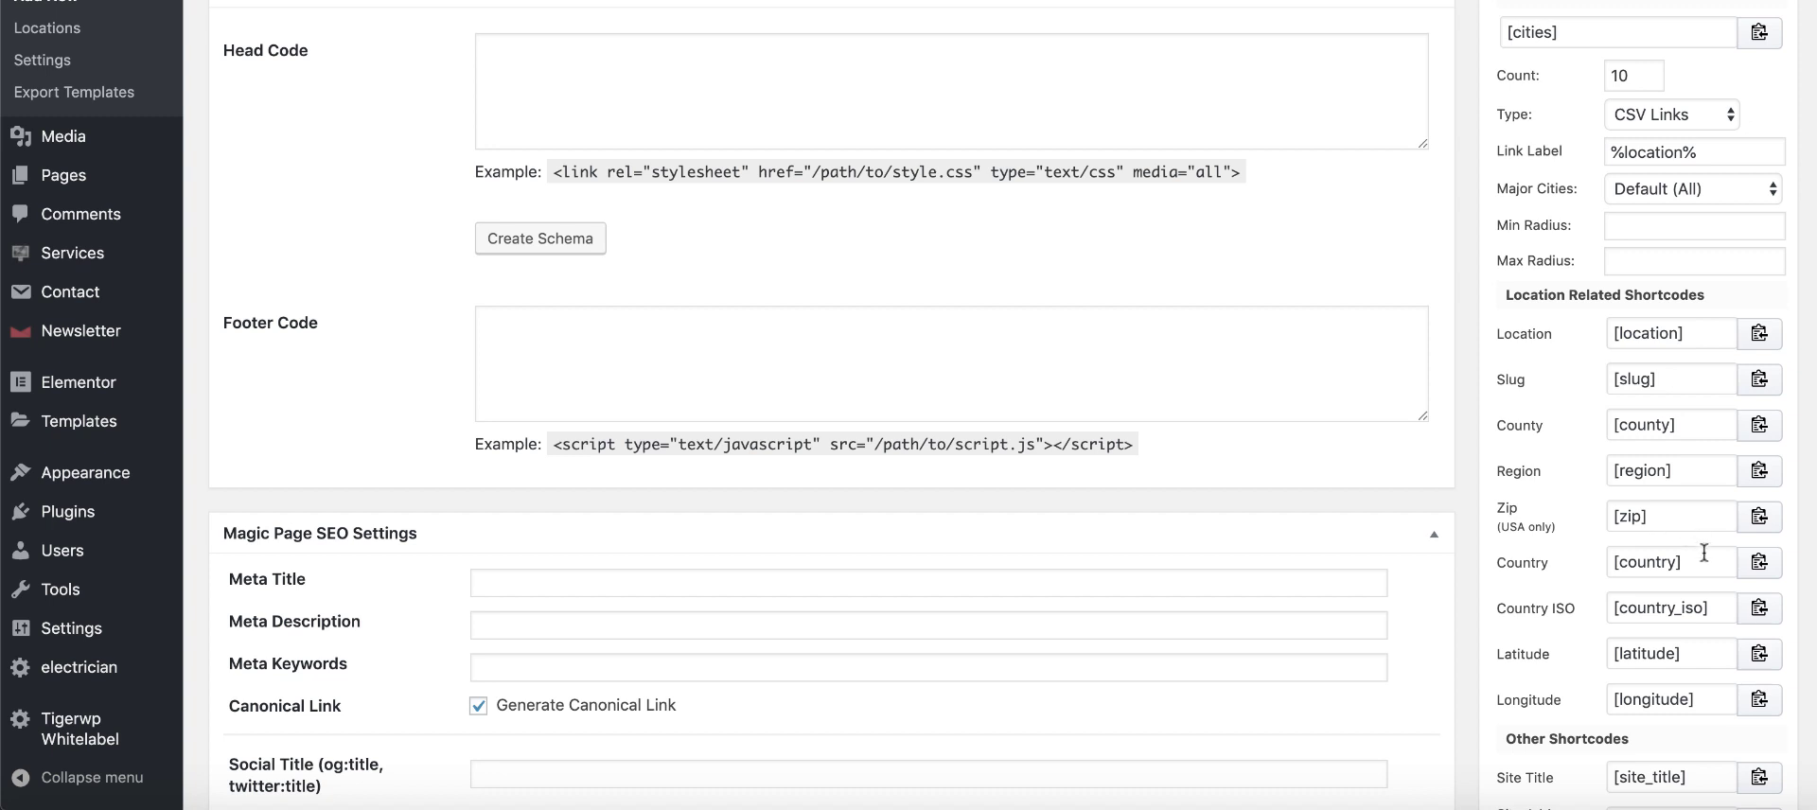
pyautogui.scroll(-2, 1712, 604)
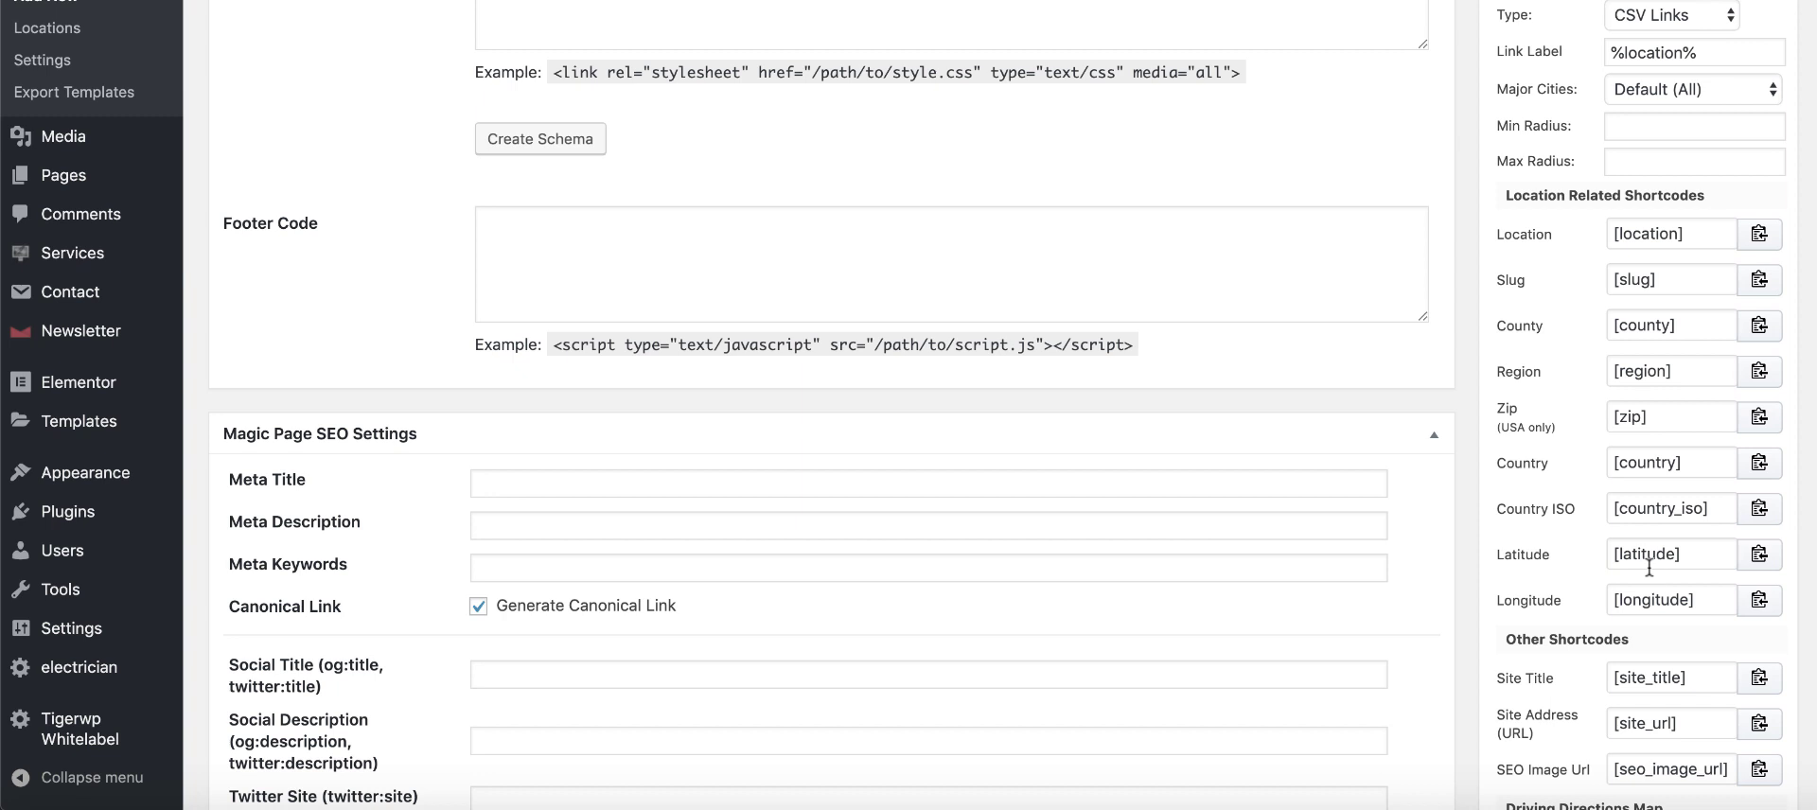
pyautogui.scroll(-1, 1697, 624)
pyautogui.scroll(-3, 1696, 625)
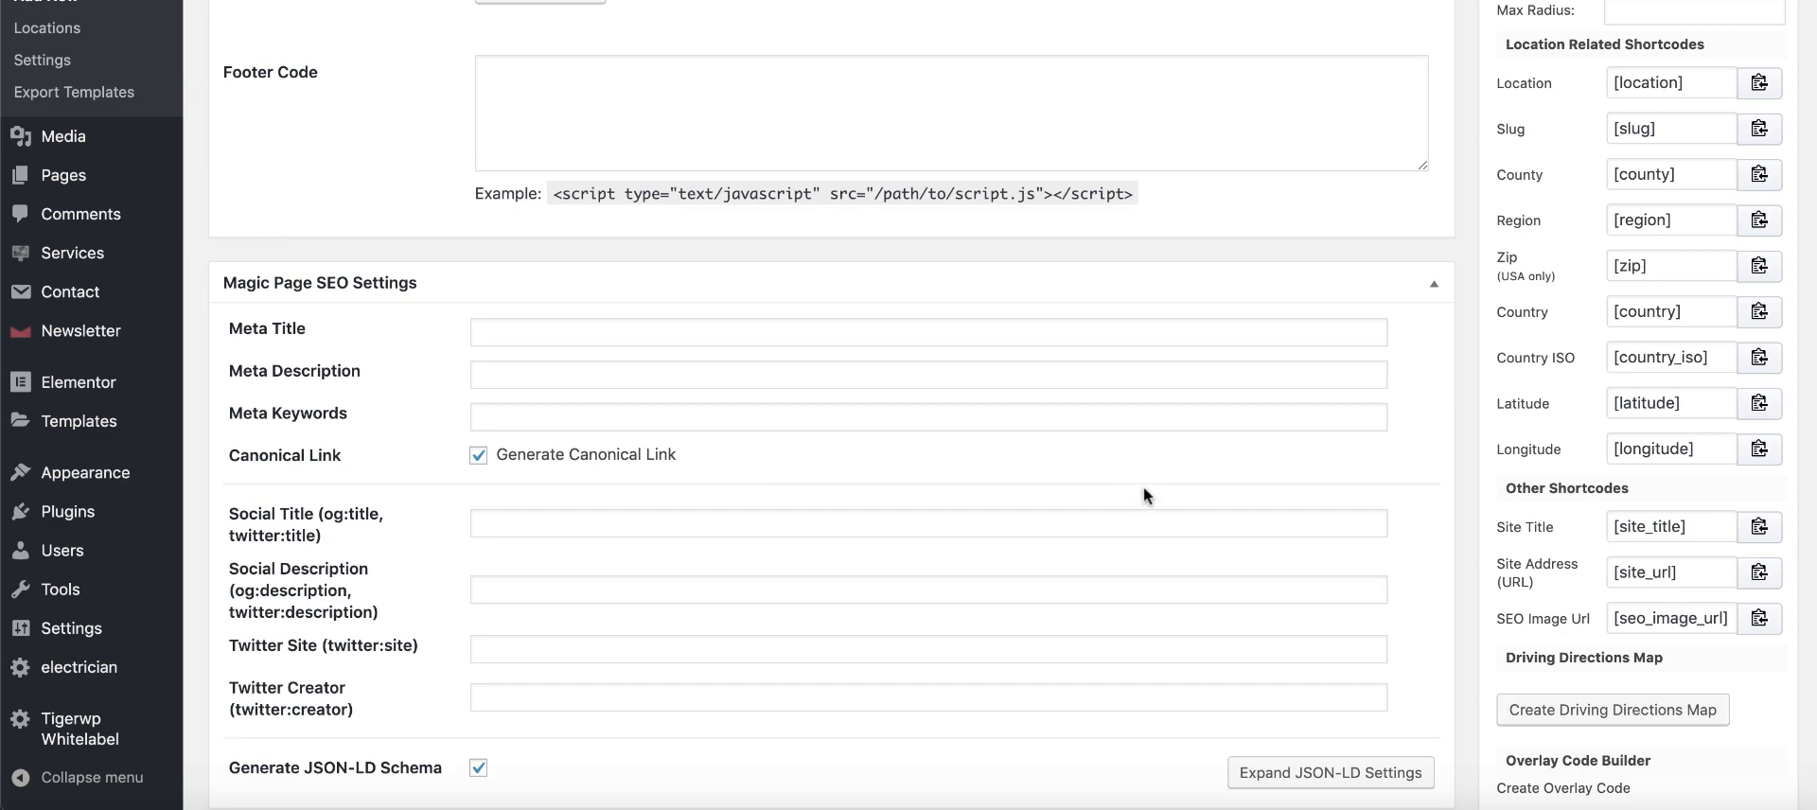
pyautogui.scroll(-5, 1408, 452)
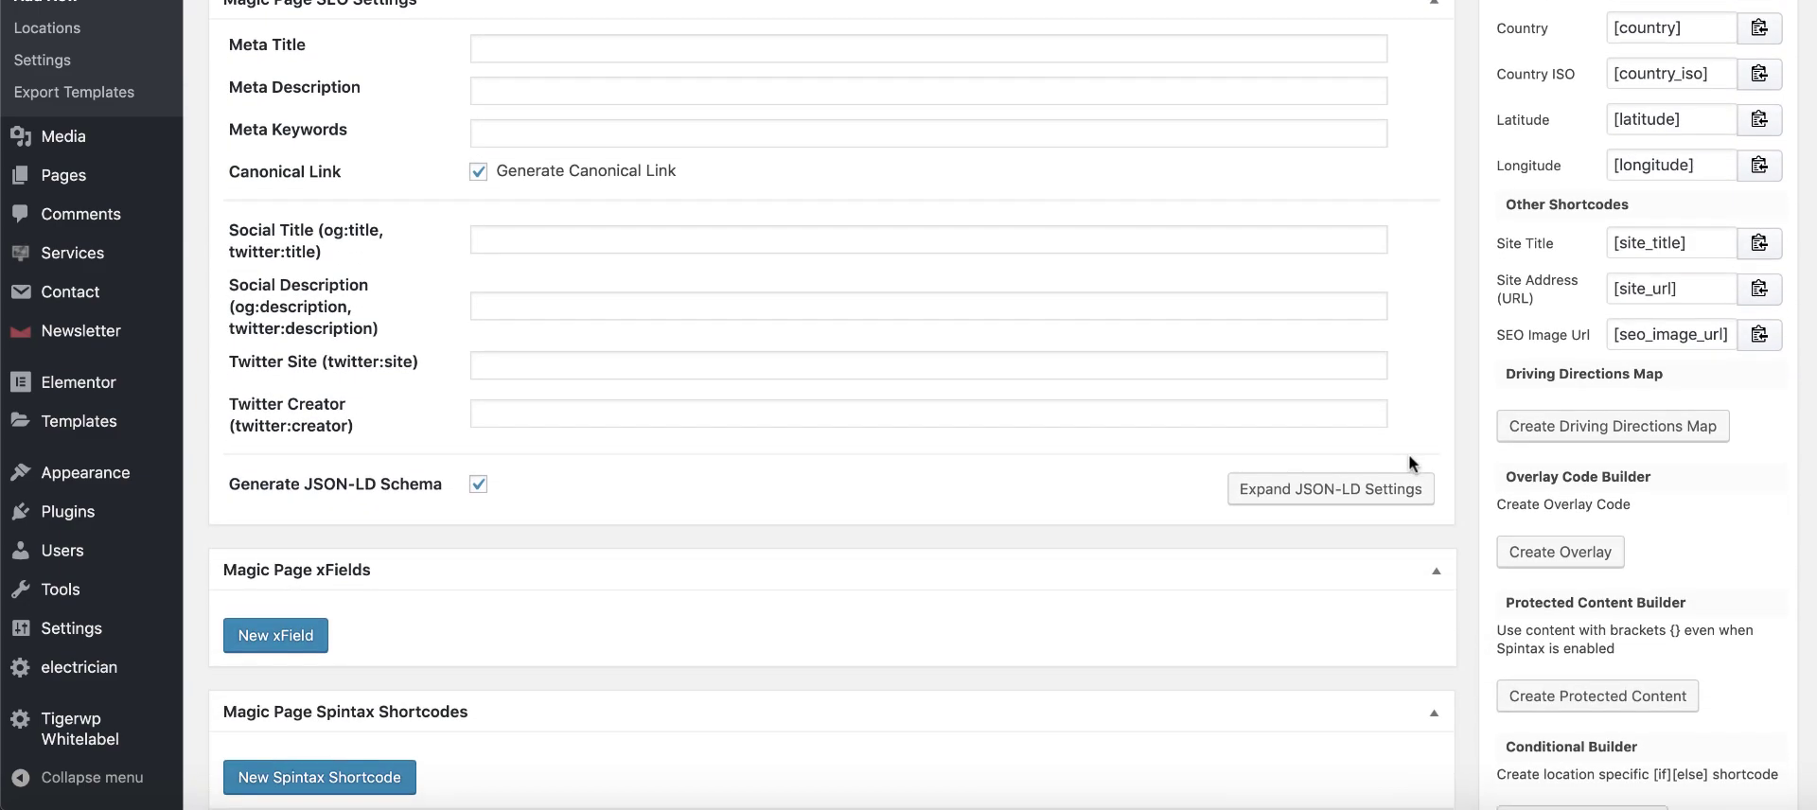
pyautogui.scroll(15, 1408, 452)
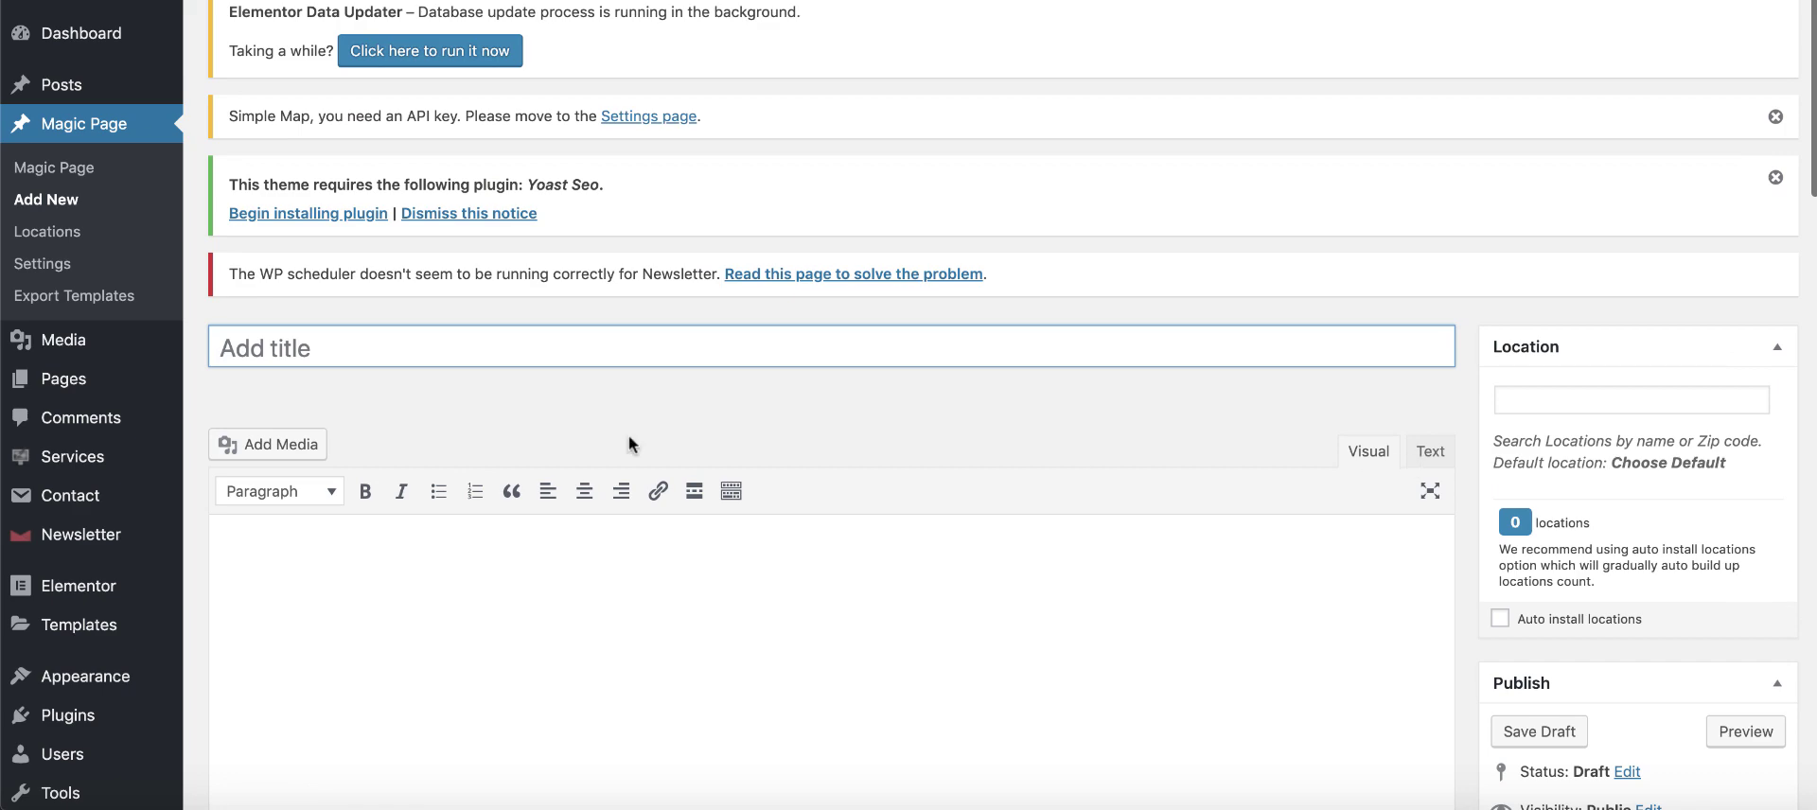
pyautogui.scroll(-10, 1070, 246)
pyautogui.scroll(10, 1070, 242)
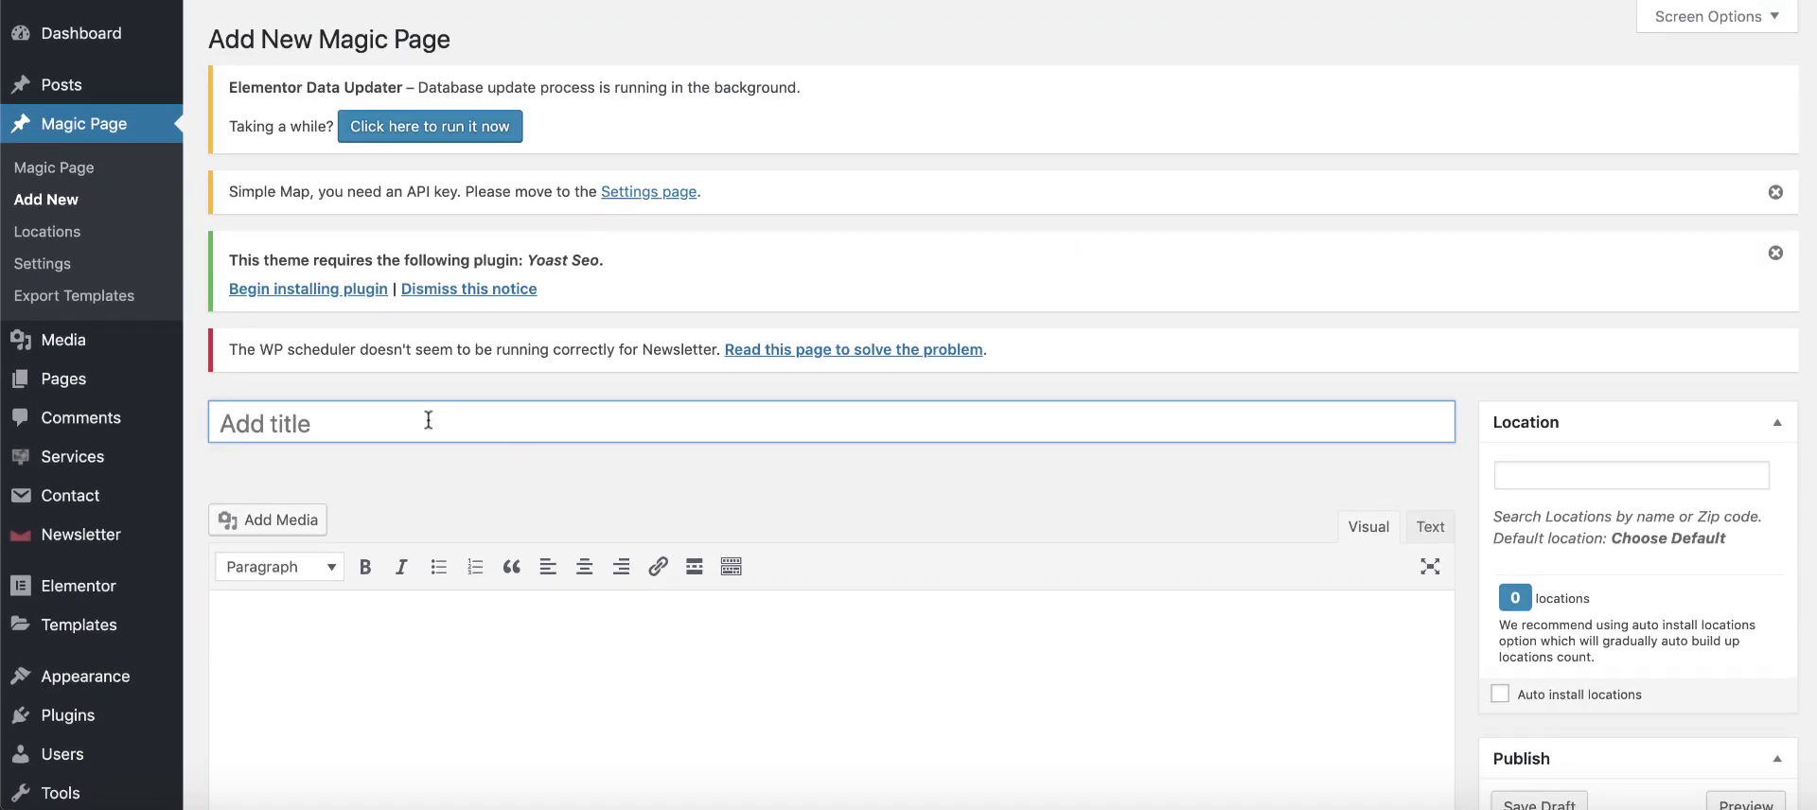
# Step: Set the new Magic Page's title to the [location] shortcode copied from the location related shortcodes
pyautogui.write('[location]')
pyautogui.scroll(-2, 1379, 248)
pyautogui.scroll(-10, 1378, 242)
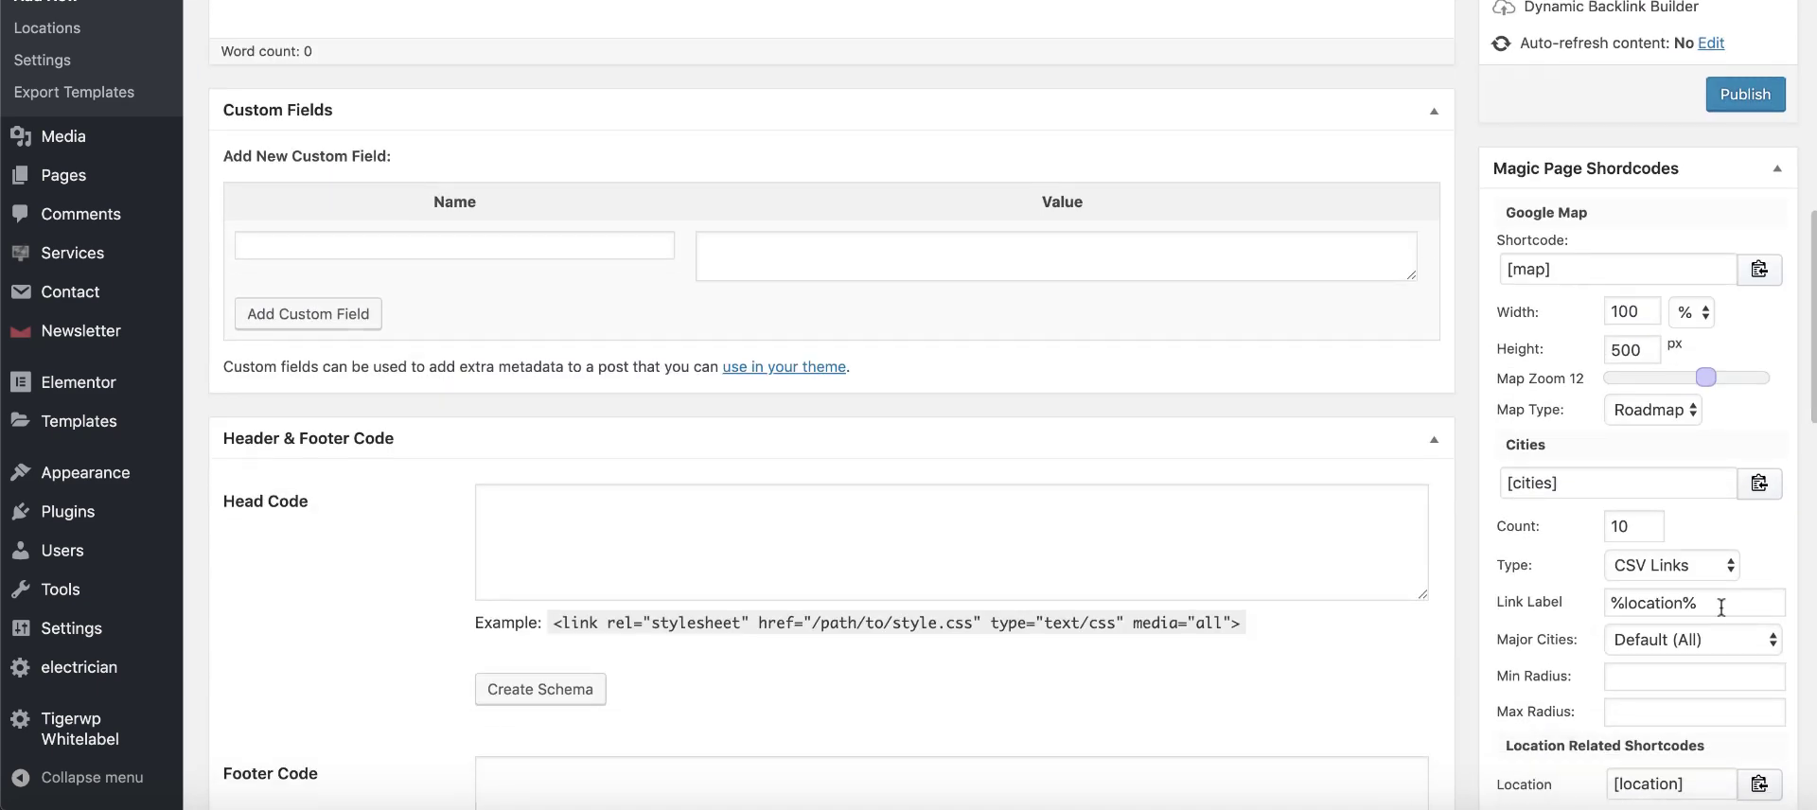
pyautogui.scroll(-9, 1754, 575)
pyautogui.click(1762, 388)
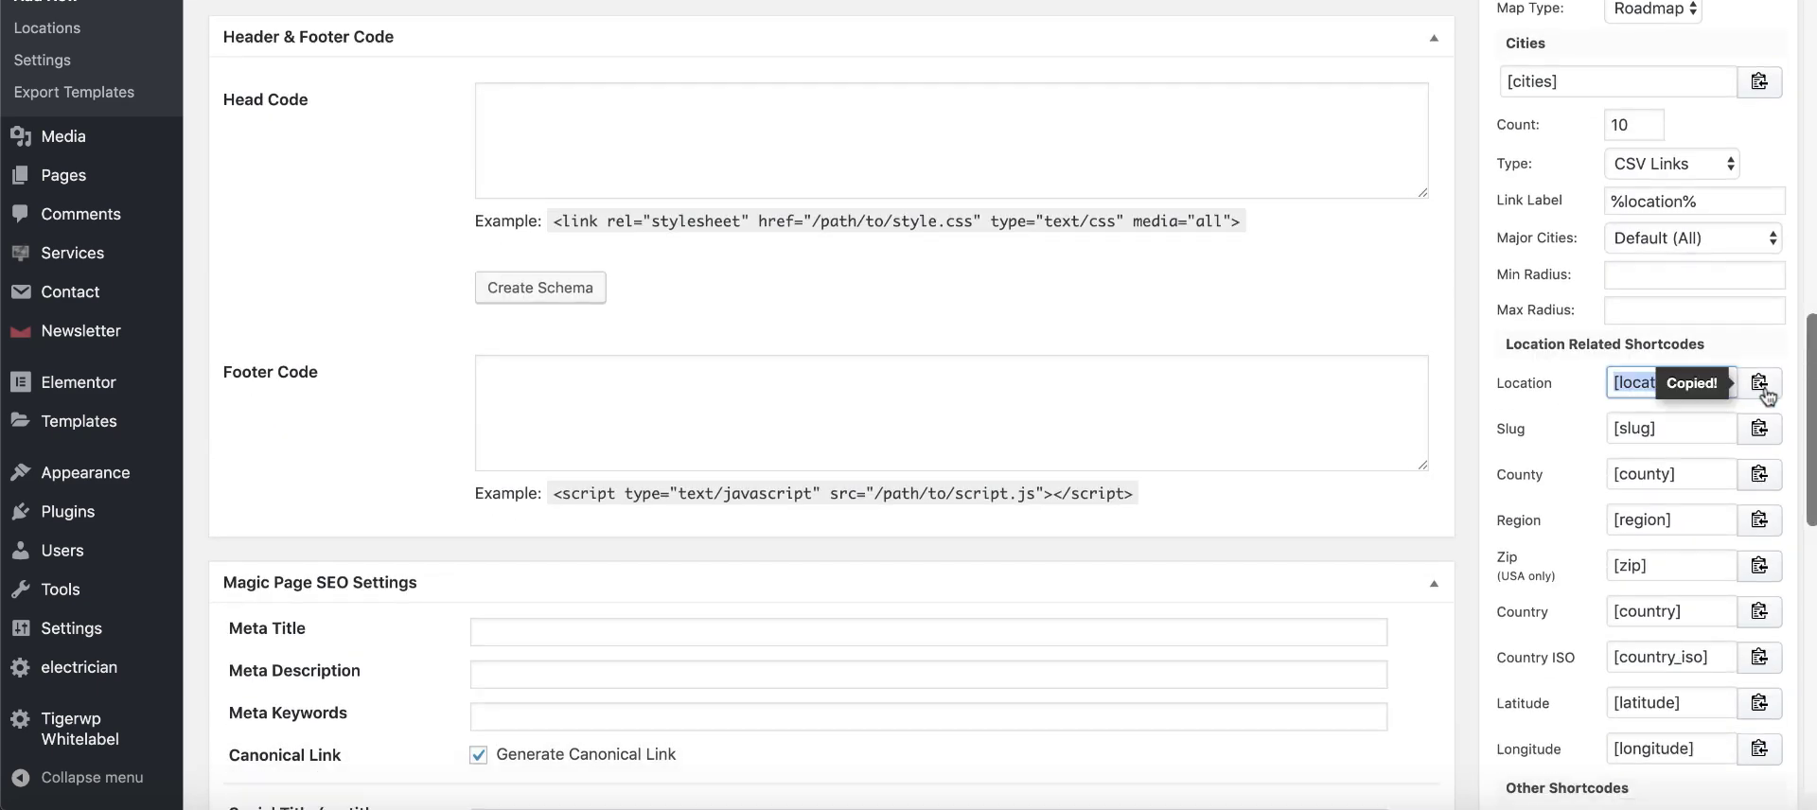
pyautogui.scroll(20, 637, 471)
pyautogui.click(386, 143)
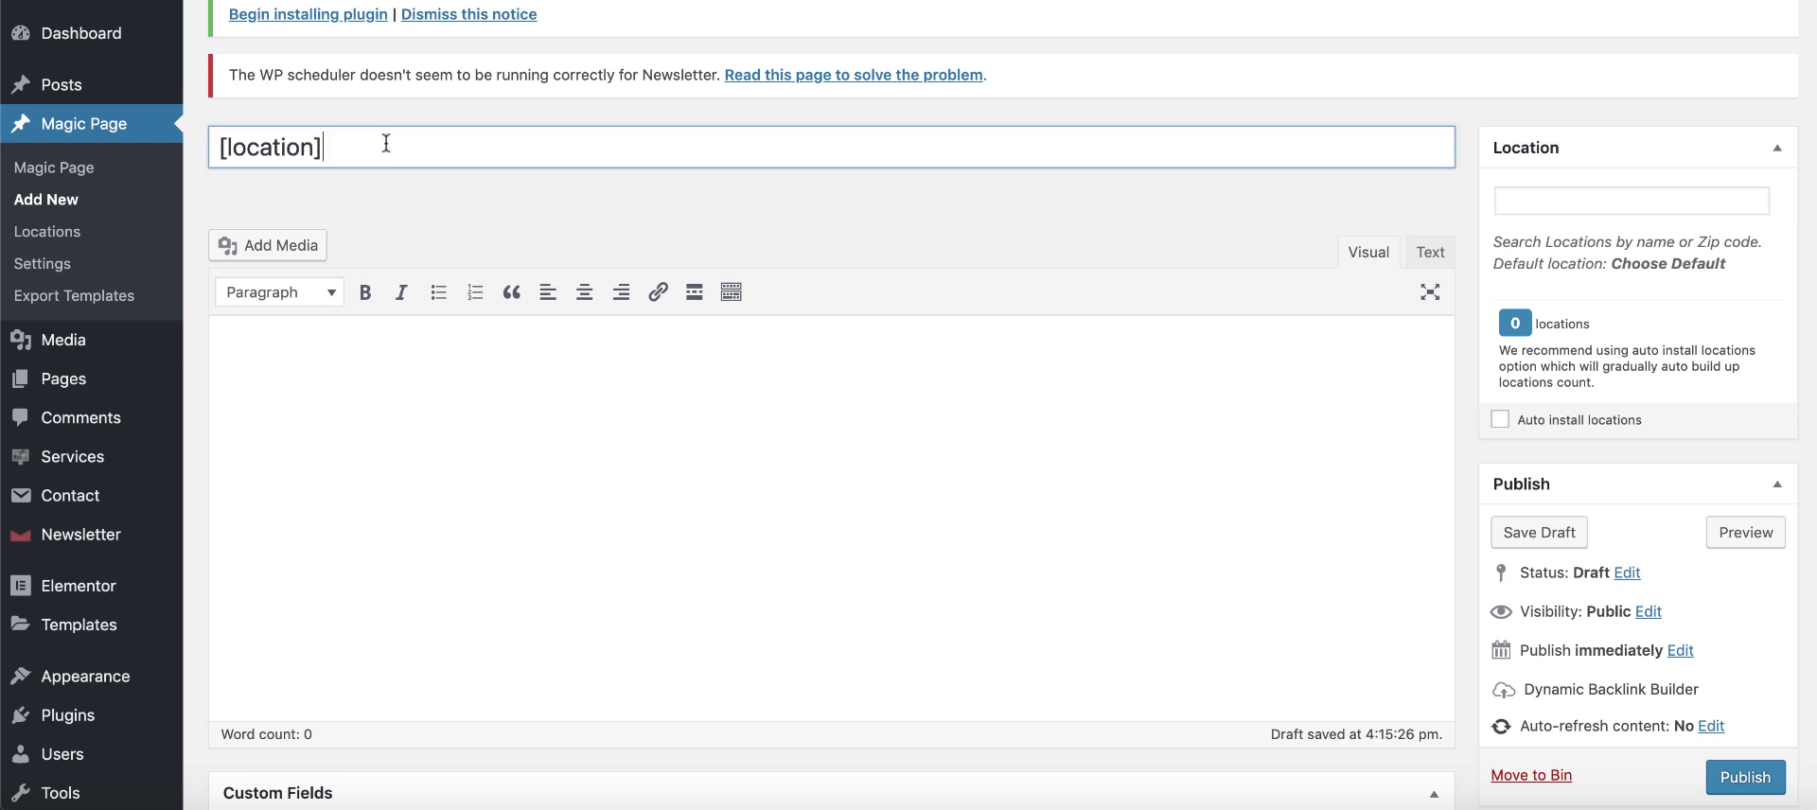
pyautogui.hotkey('ctrl', 'a')
pyautogui.hotkey('ctrl', 'v')
# Step: Search the page's locations for manchester and add Manchester, M2 5, North West
pyautogui.click(1533, 197)
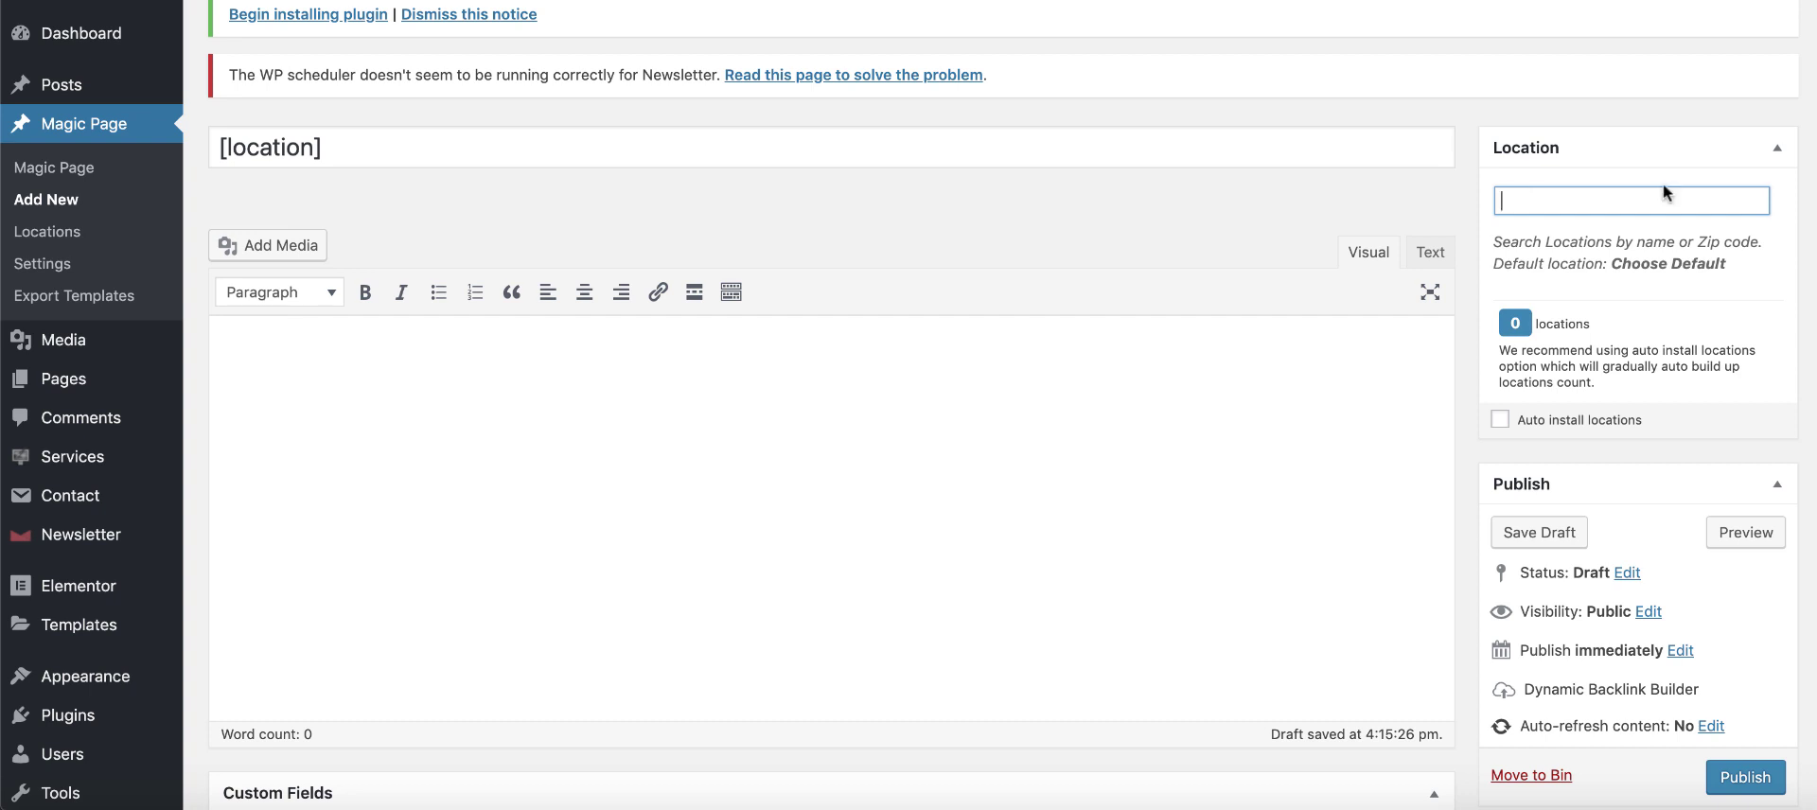
pyautogui.write('manchester')
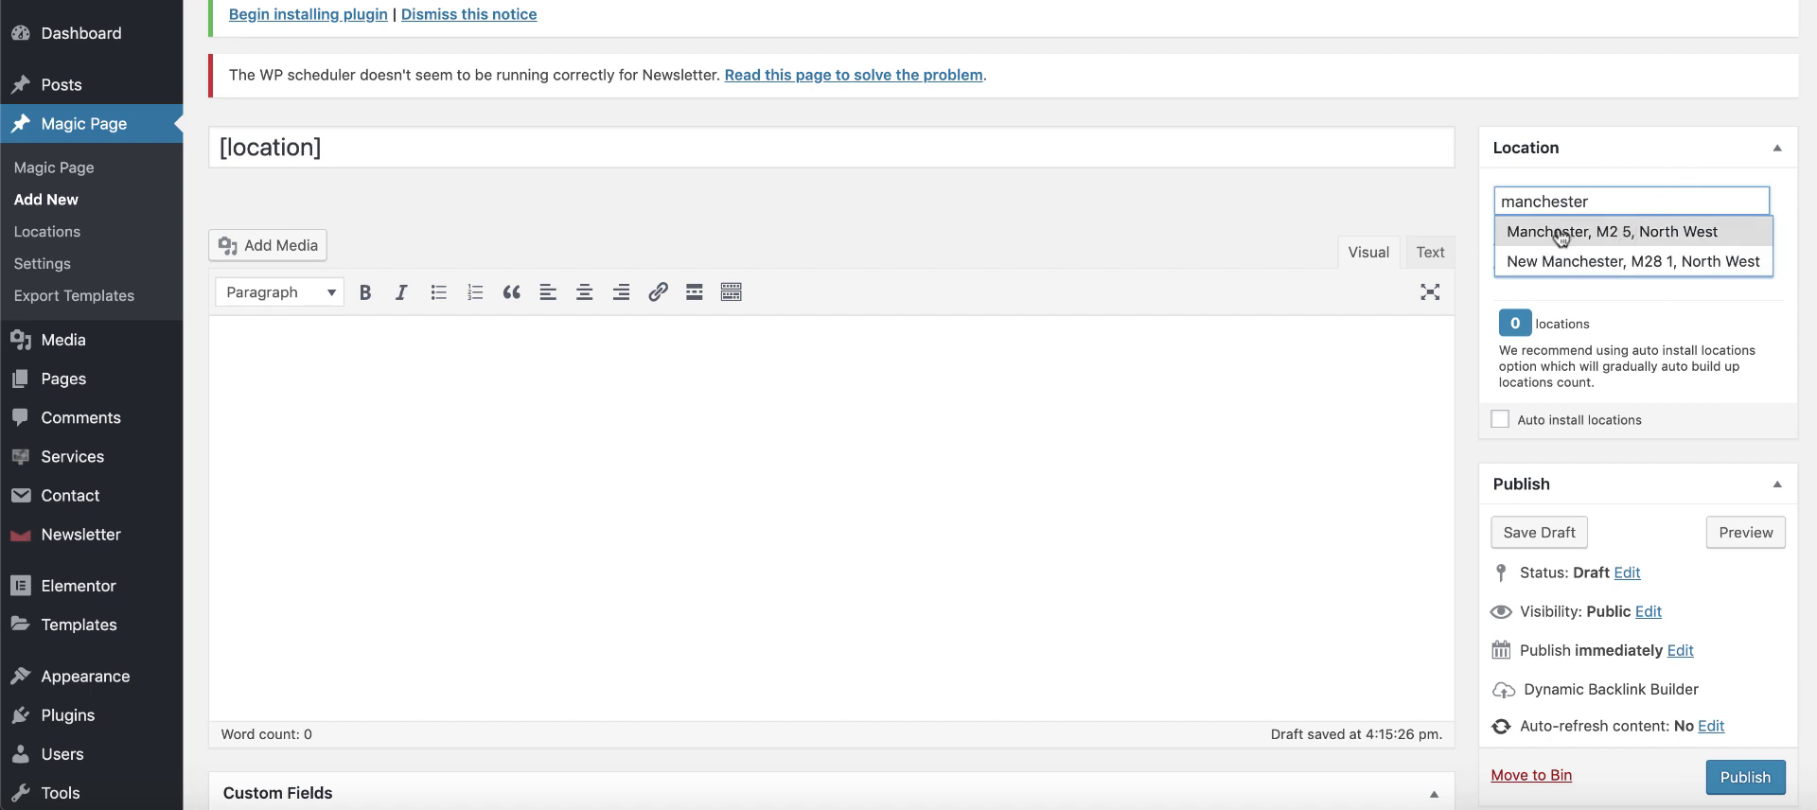
pyautogui.click(1561, 234)
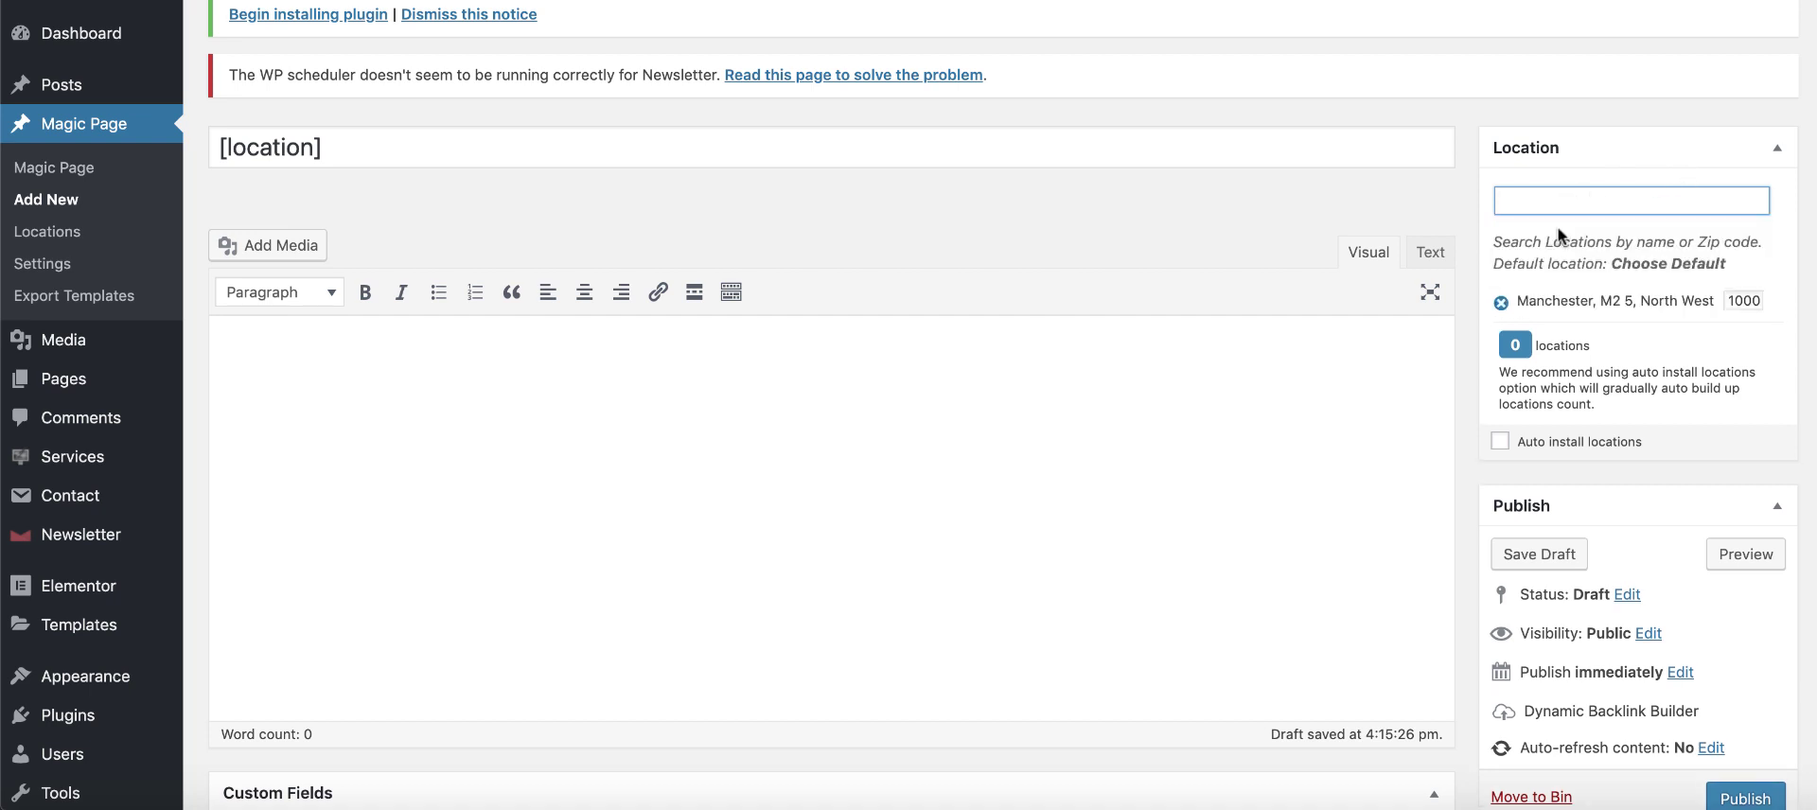
# Step: Try a radius of 3 and a radius of 5 for the Manchester location
pyautogui.doubleClick(1747, 301)
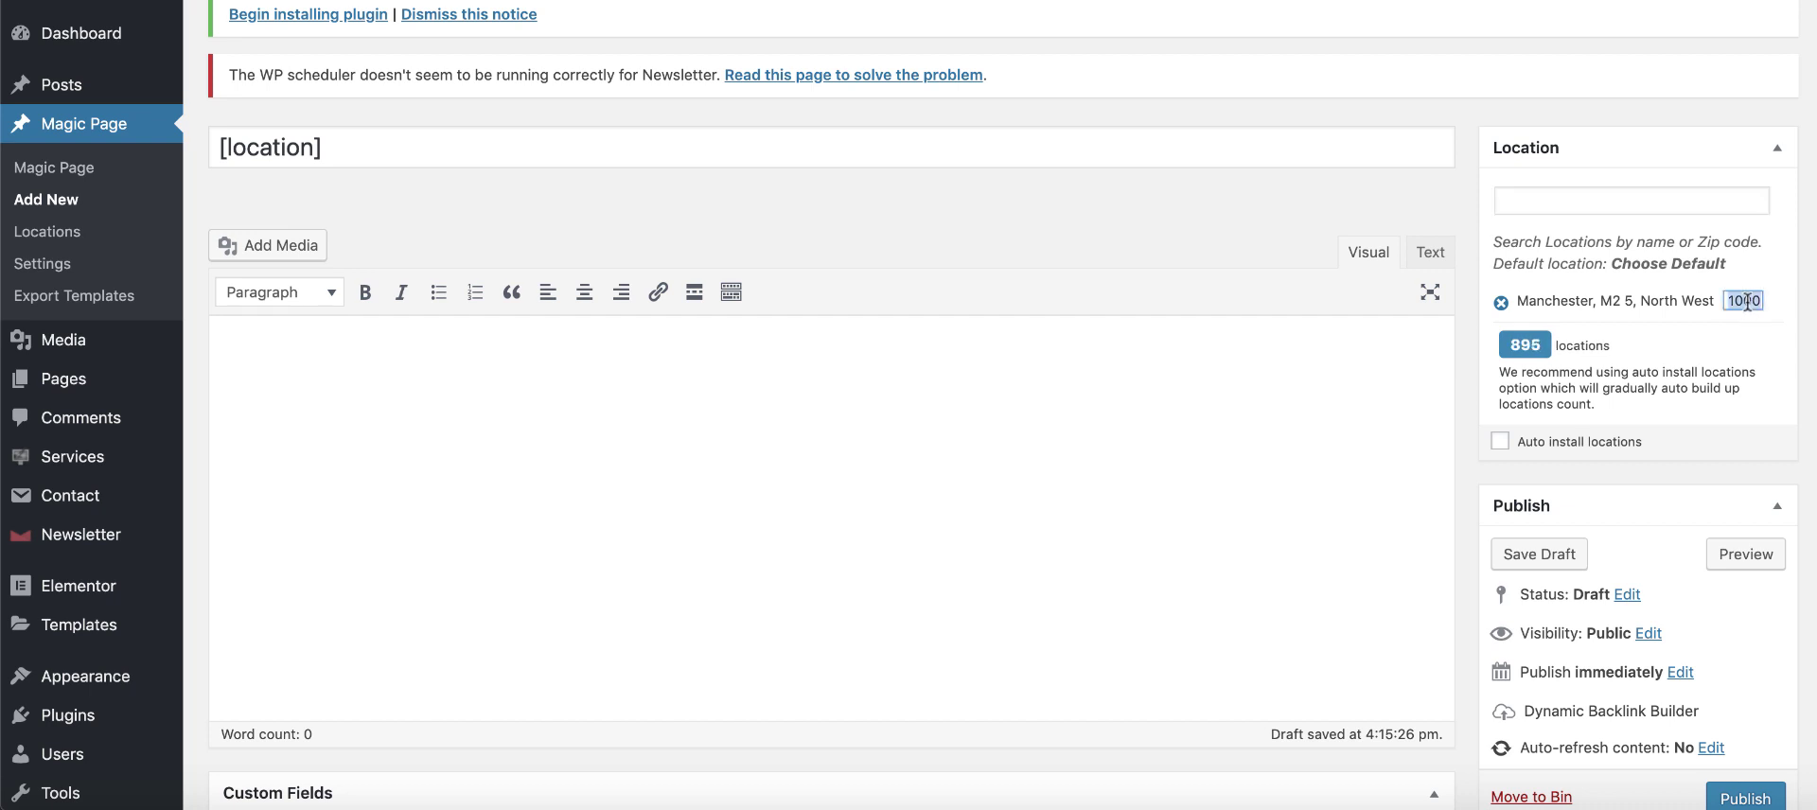
pyautogui.write('3')
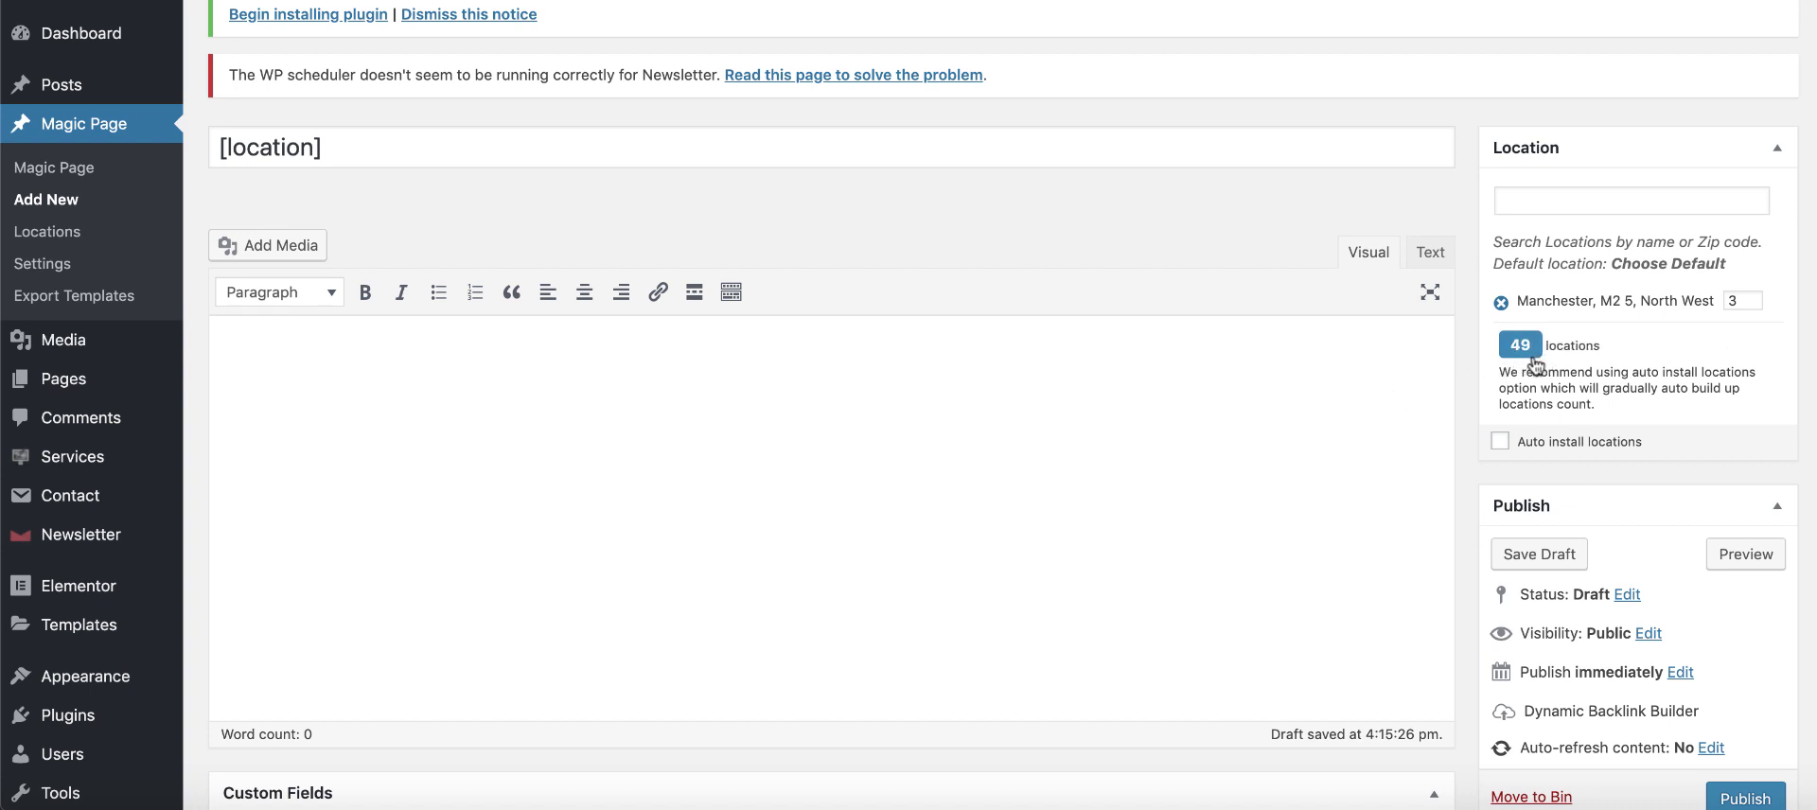
pyautogui.doubleClick(1739, 299)
pyautogui.write('5')
pyautogui.click(1726, 357)
# Step: Set the Manchester location's radius to 20
pyautogui.click(1738, 305)
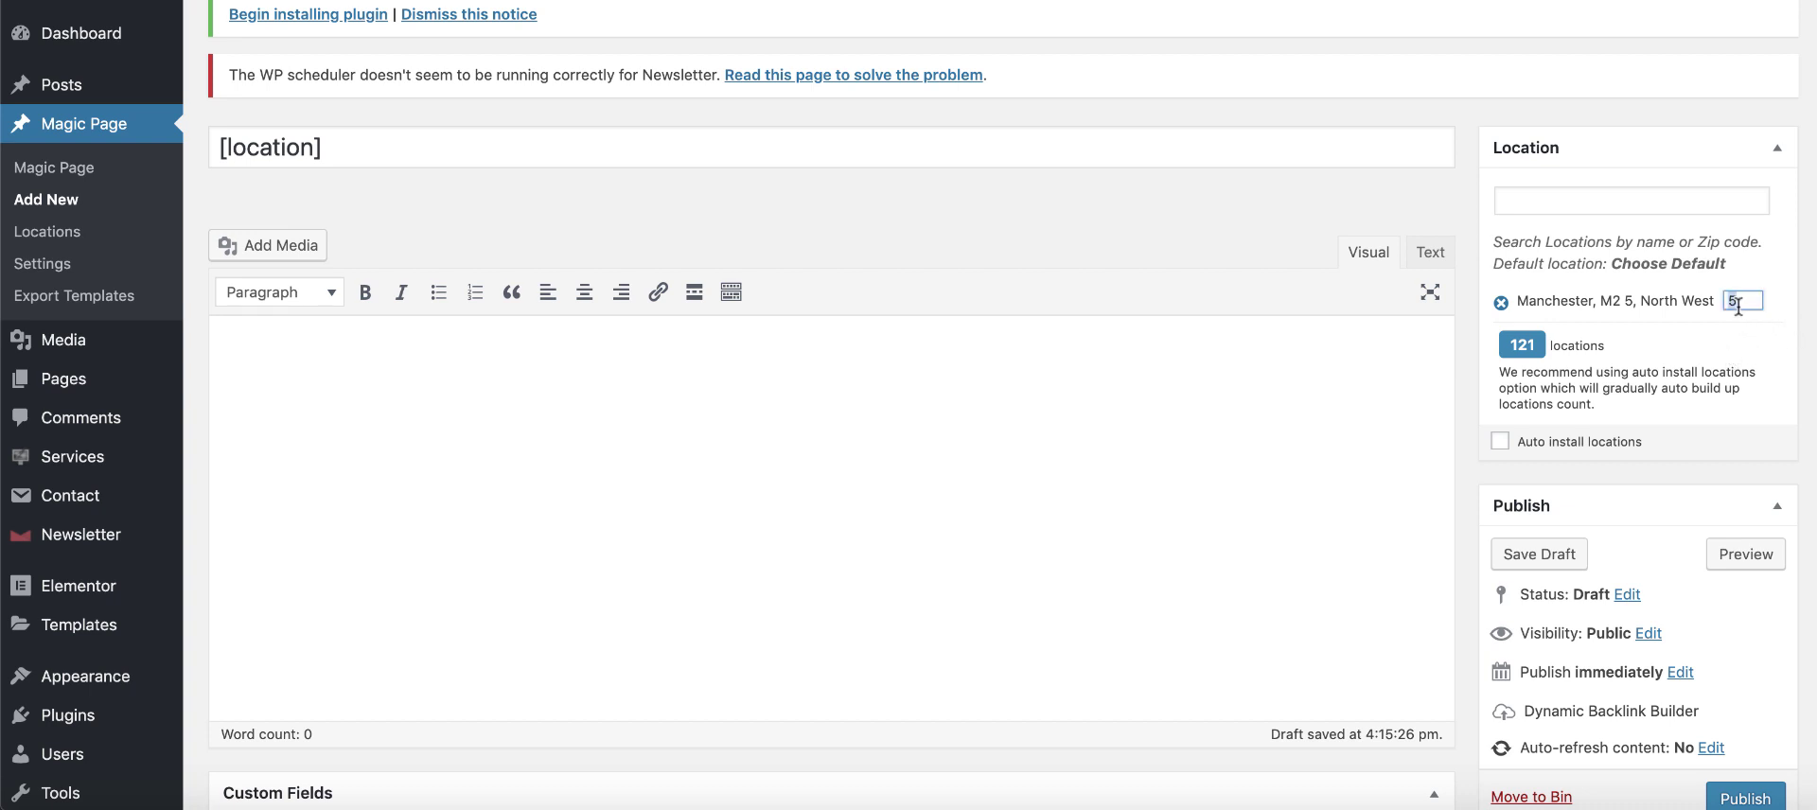
pyautogui.press('BackSpace')
pyautogui.write('20')
pyautogui.click(1684, 350)
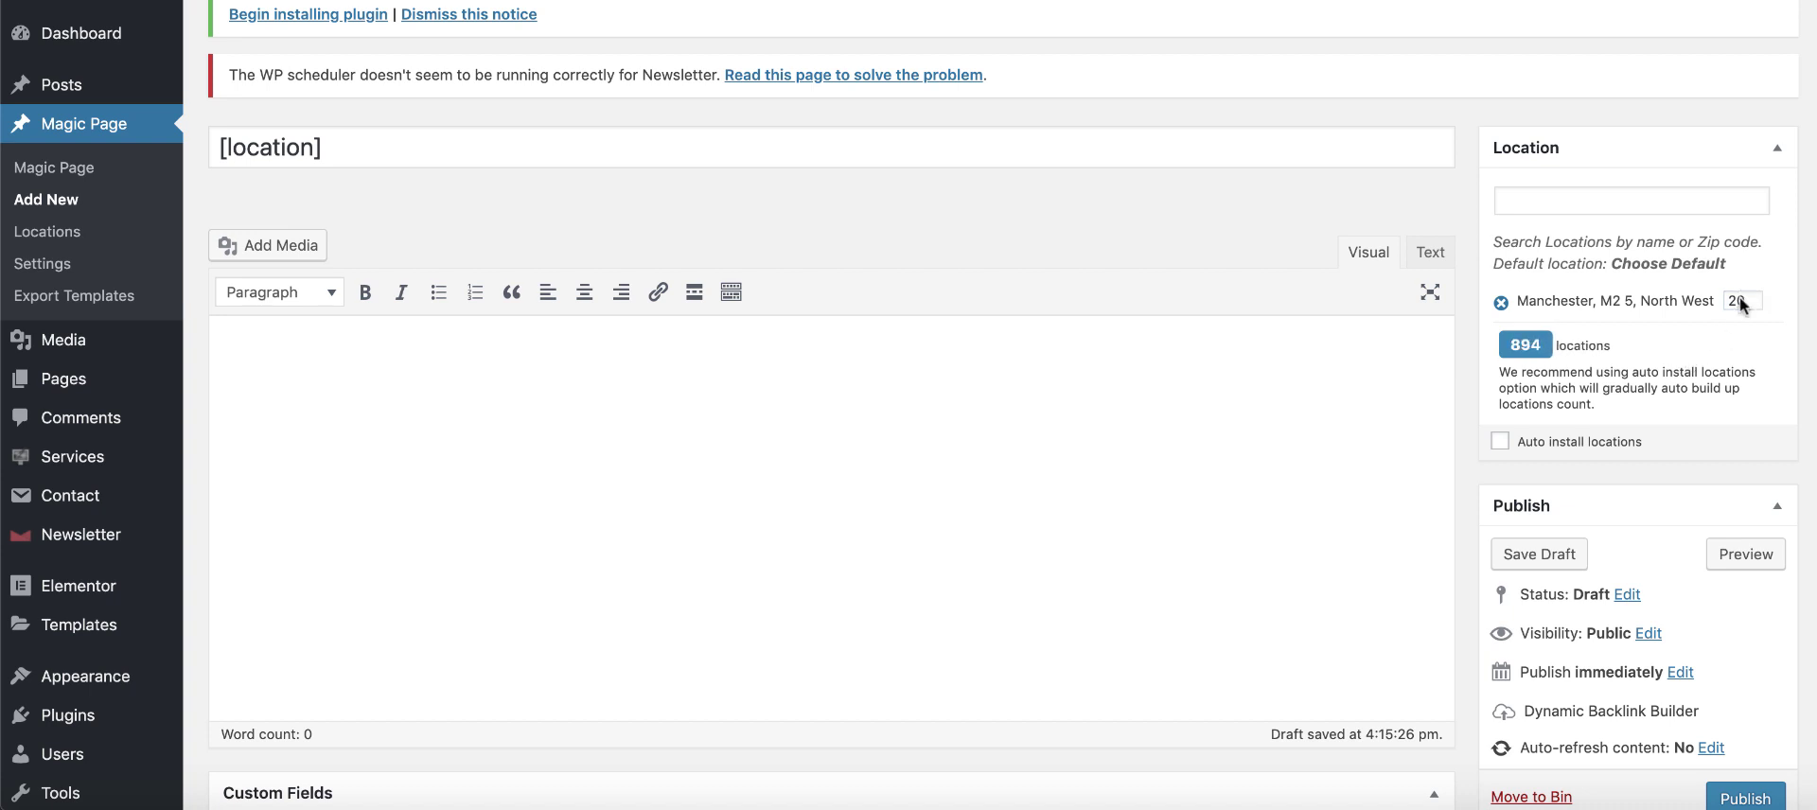
# Step: Publish the [location] Magic Page
pyautogui.scroll(-2, 1668, 388)
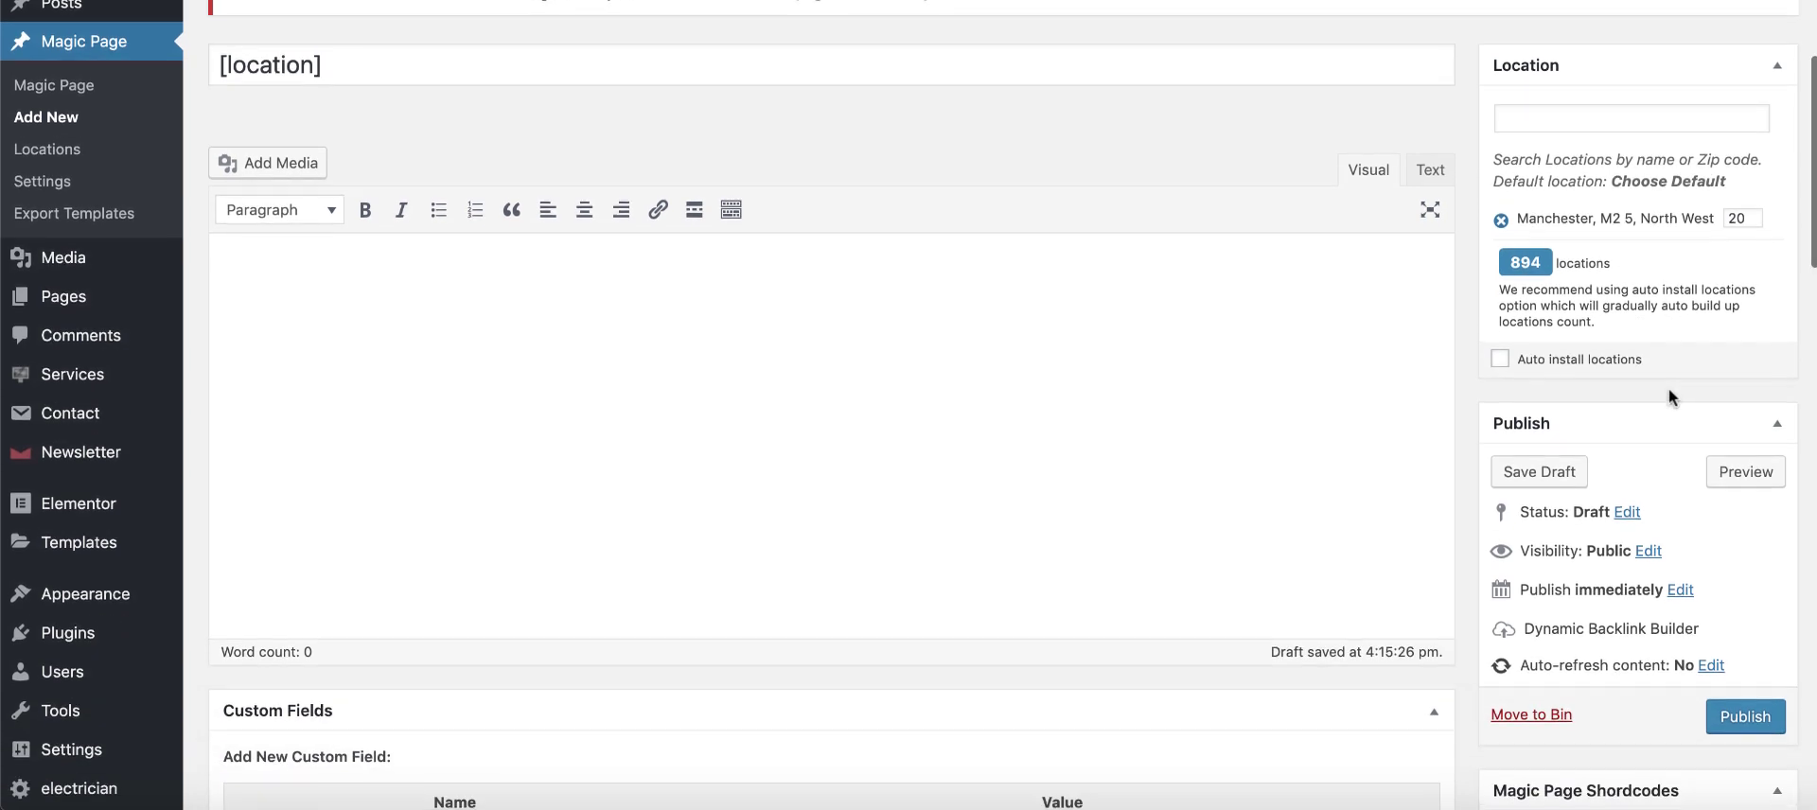
pyautogui.scroll(-2, 1590, 397)
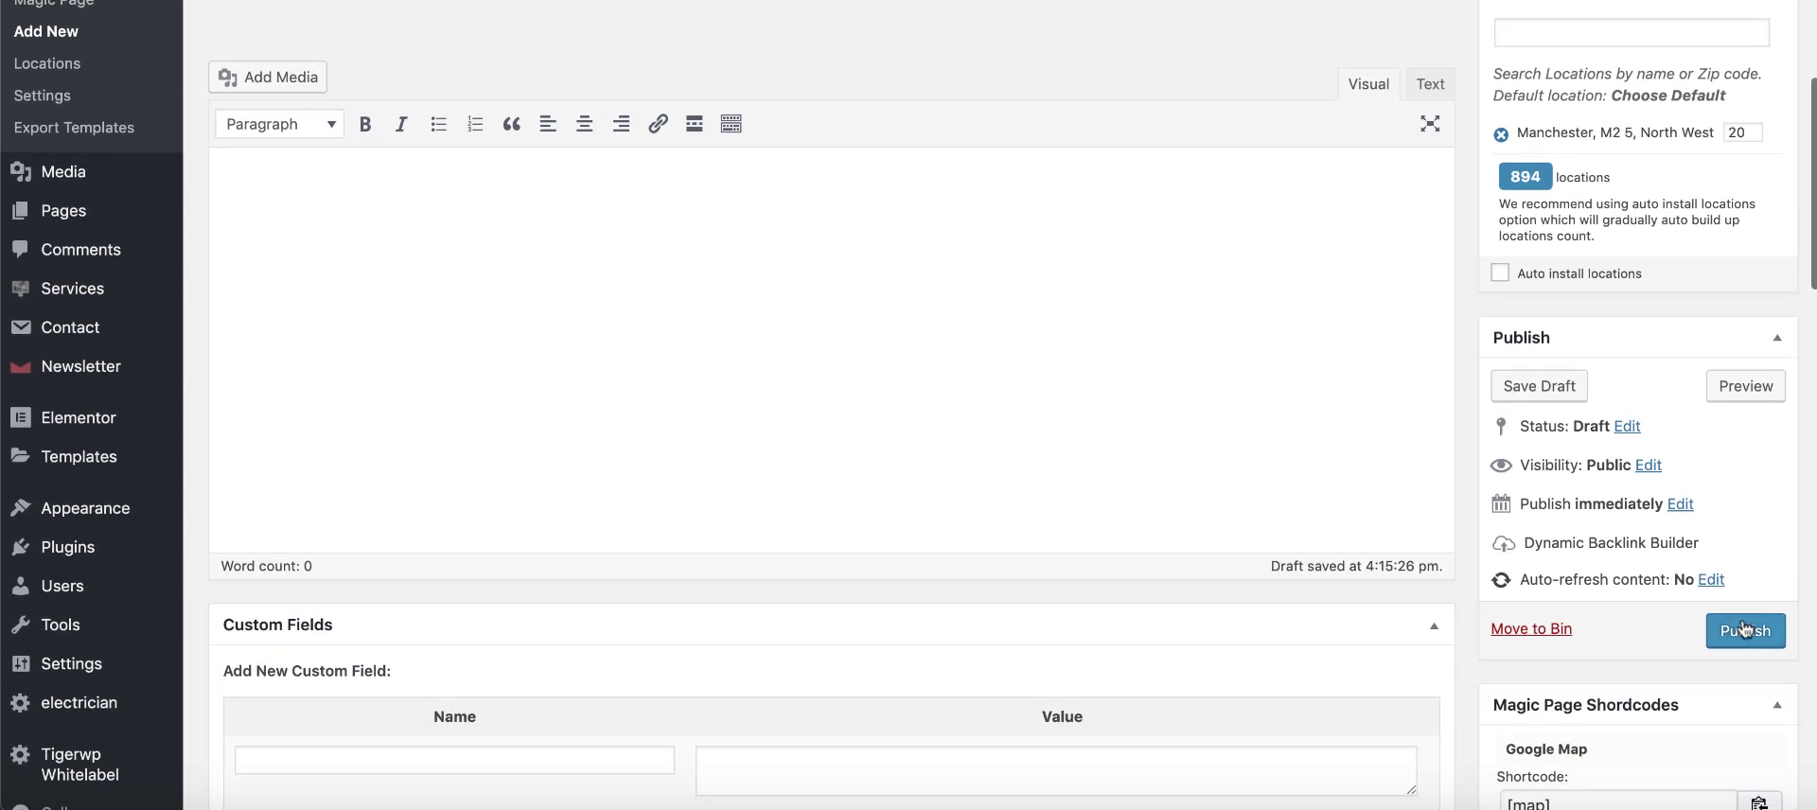
pyautogui.click(1739, 627)
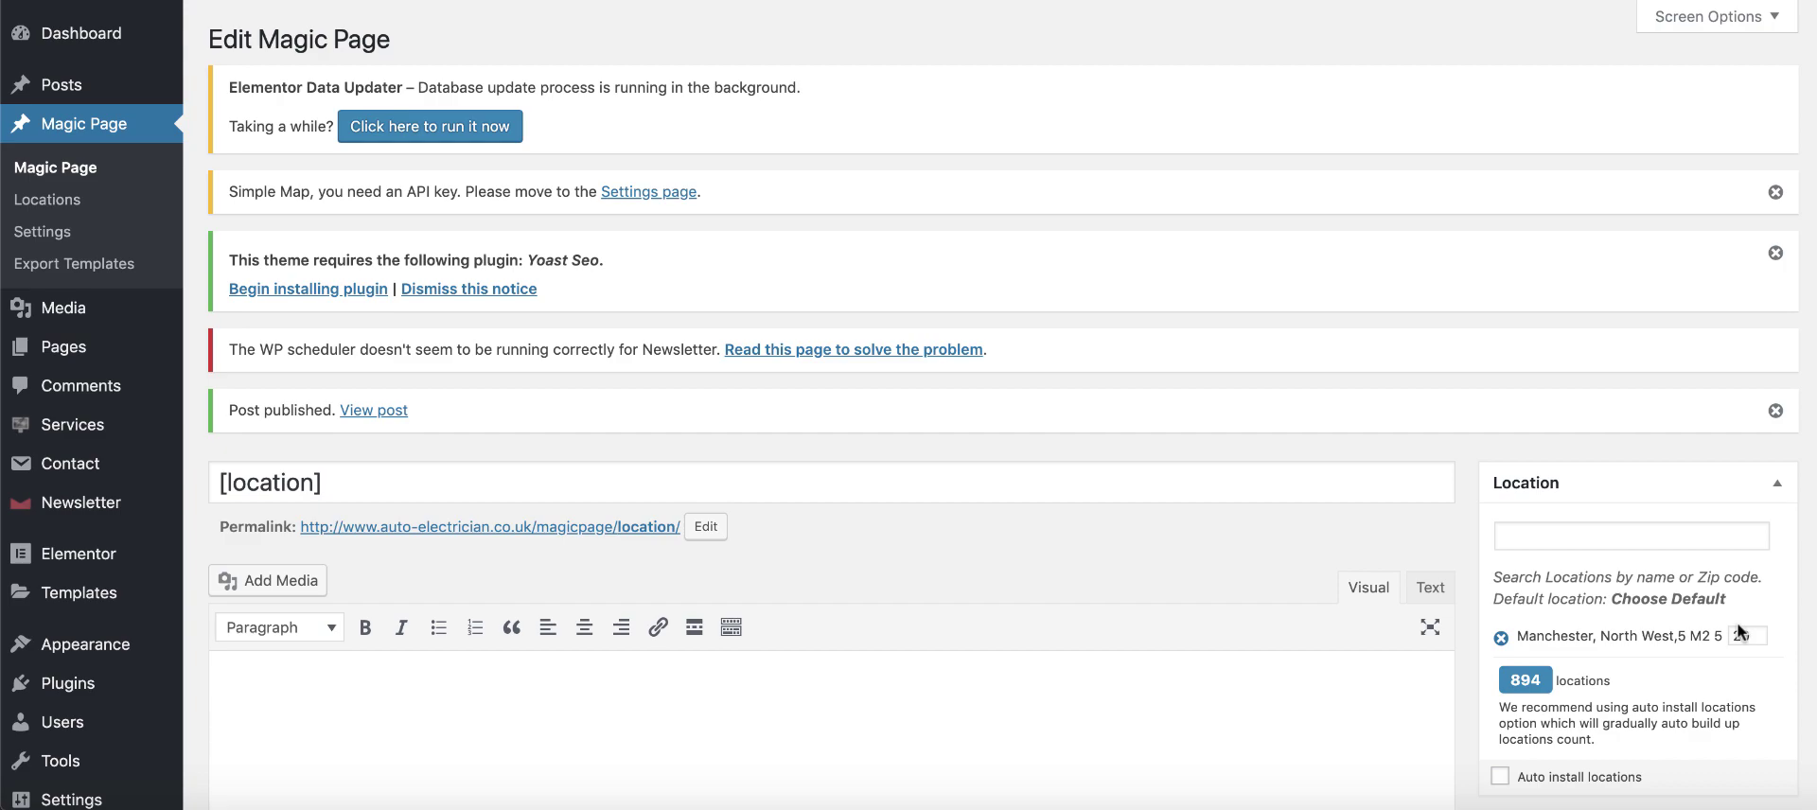
pyautogui.scroll(-5, 920, 621)
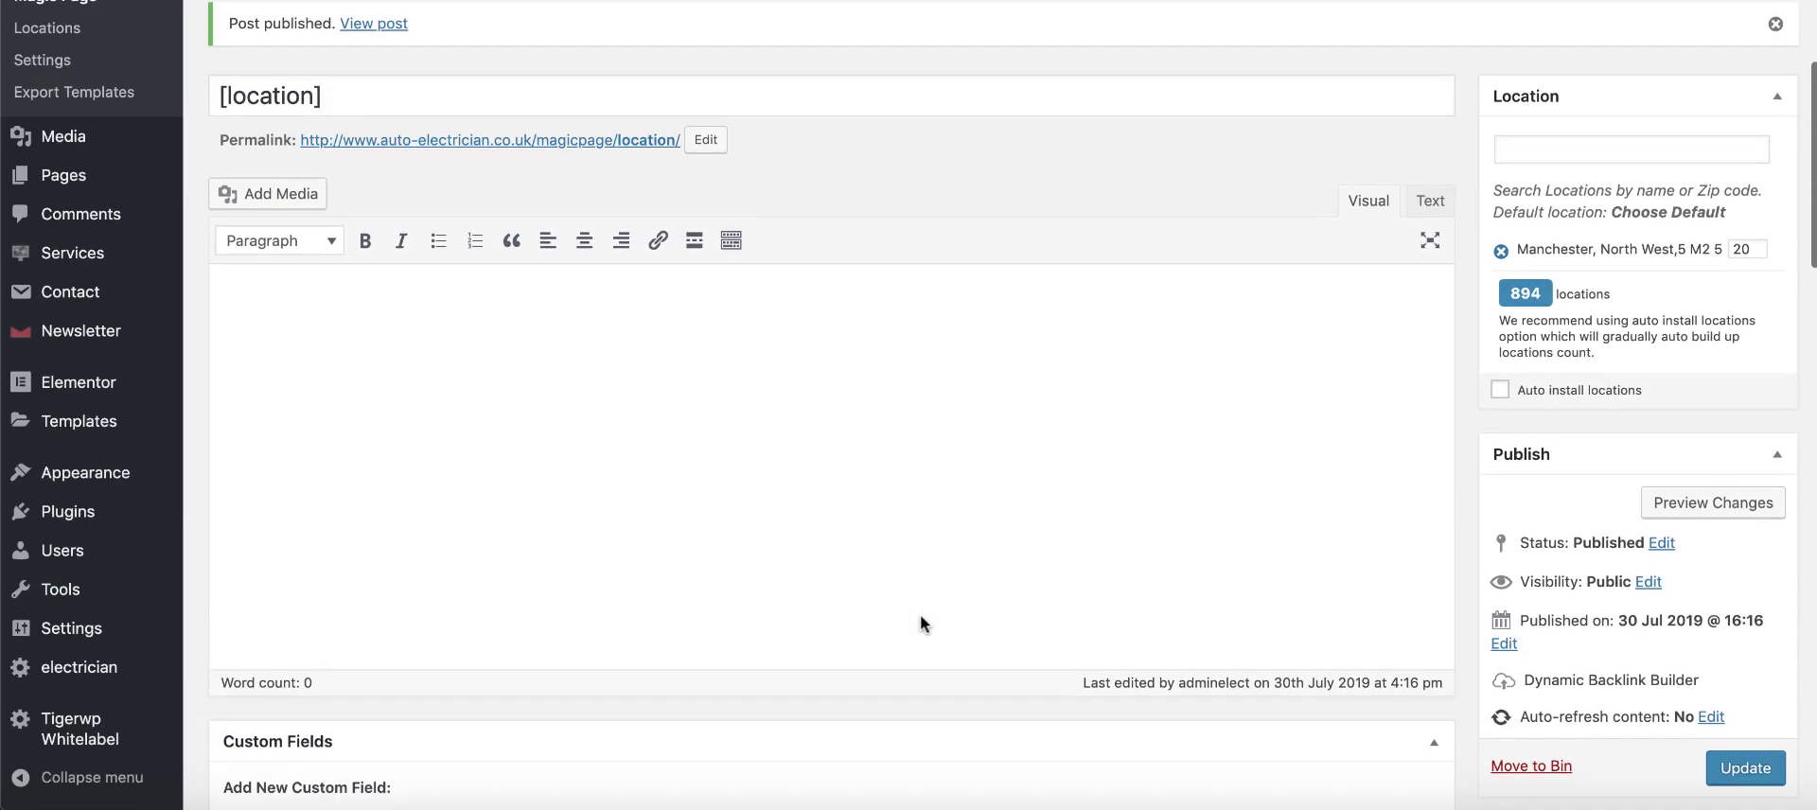
pyautogui.scroll(-5, 681, 525)
pyautogui.scroll(10, 681, 526)
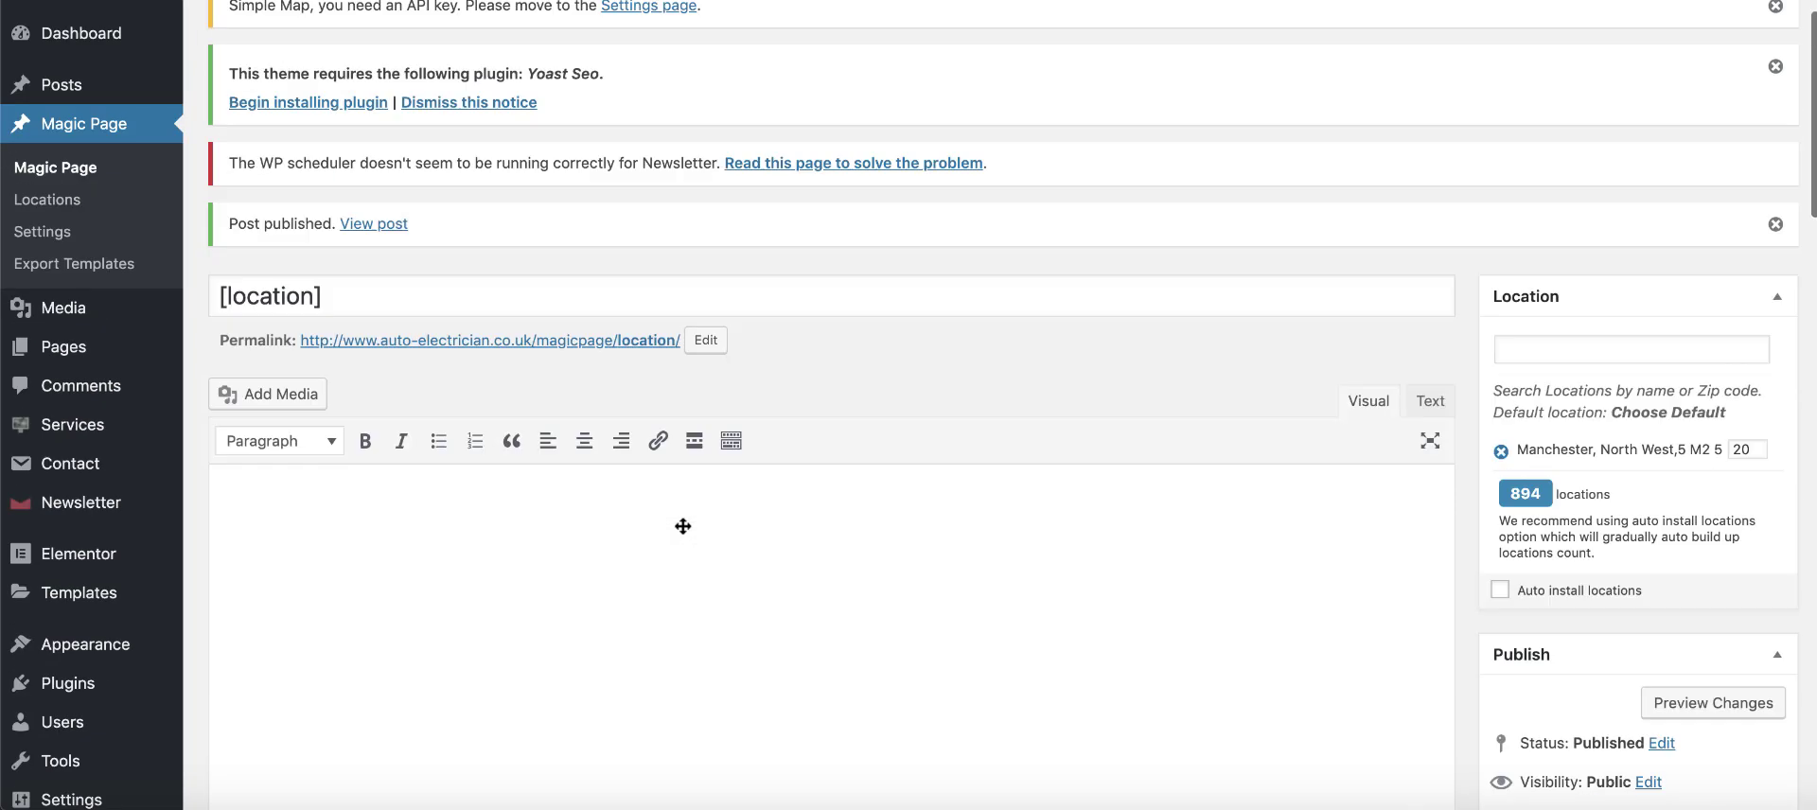
pyautogui.scroll(-1, 682, 524)
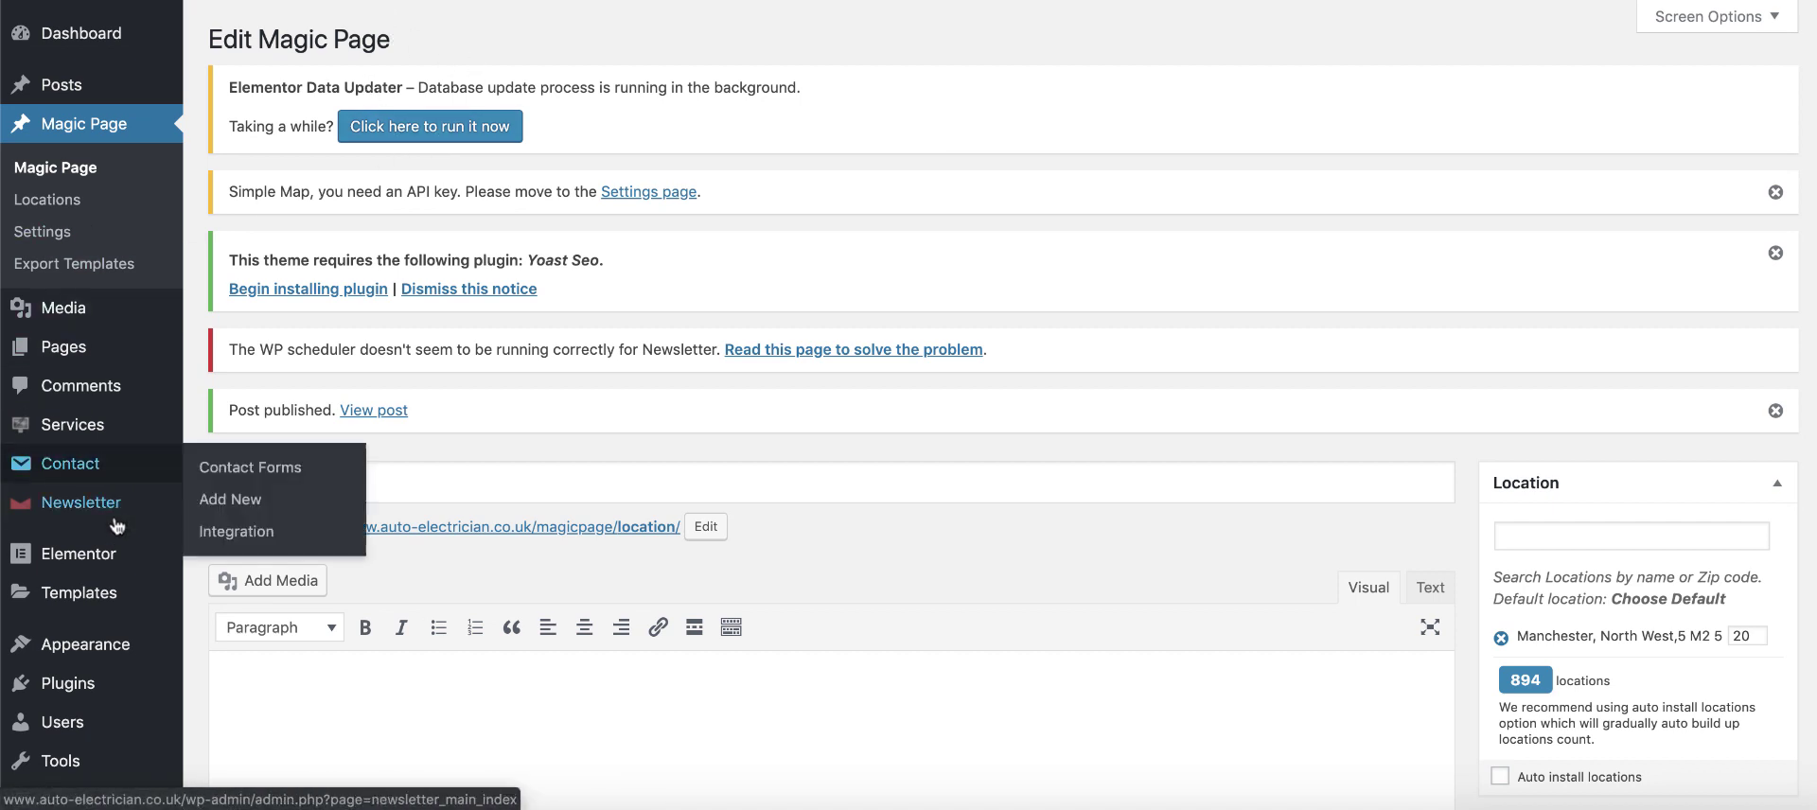
# Step: Enable Elementor for the Magic Page, Services and Export Templates post types and save the Elementor settings
pyautogui.moveTo(108, 576)
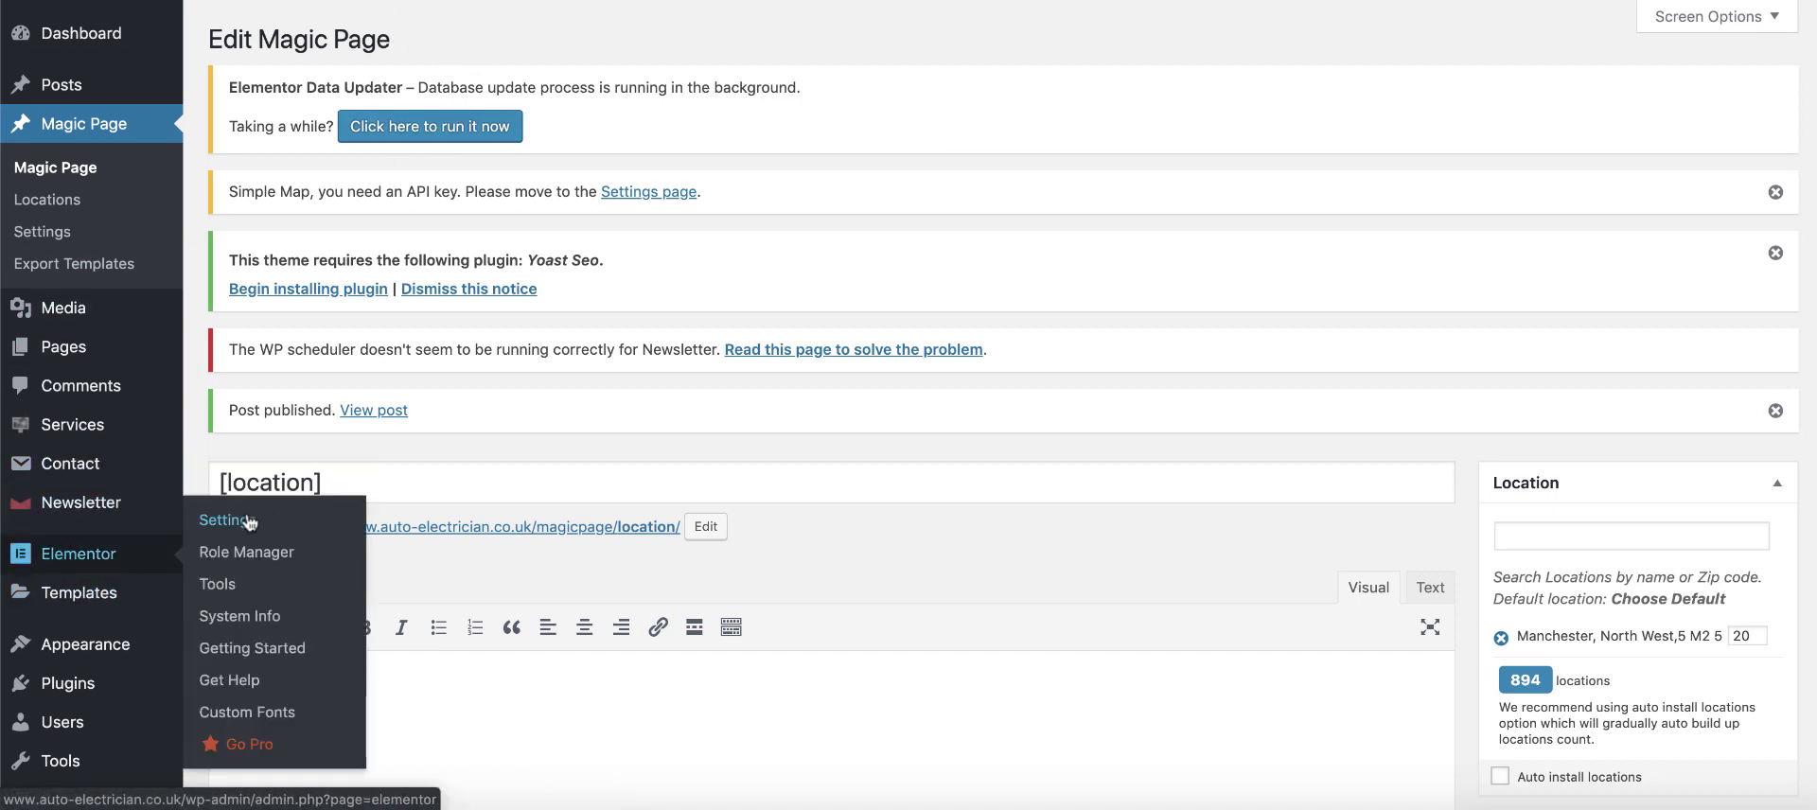
pyautogui.click(228, 523)
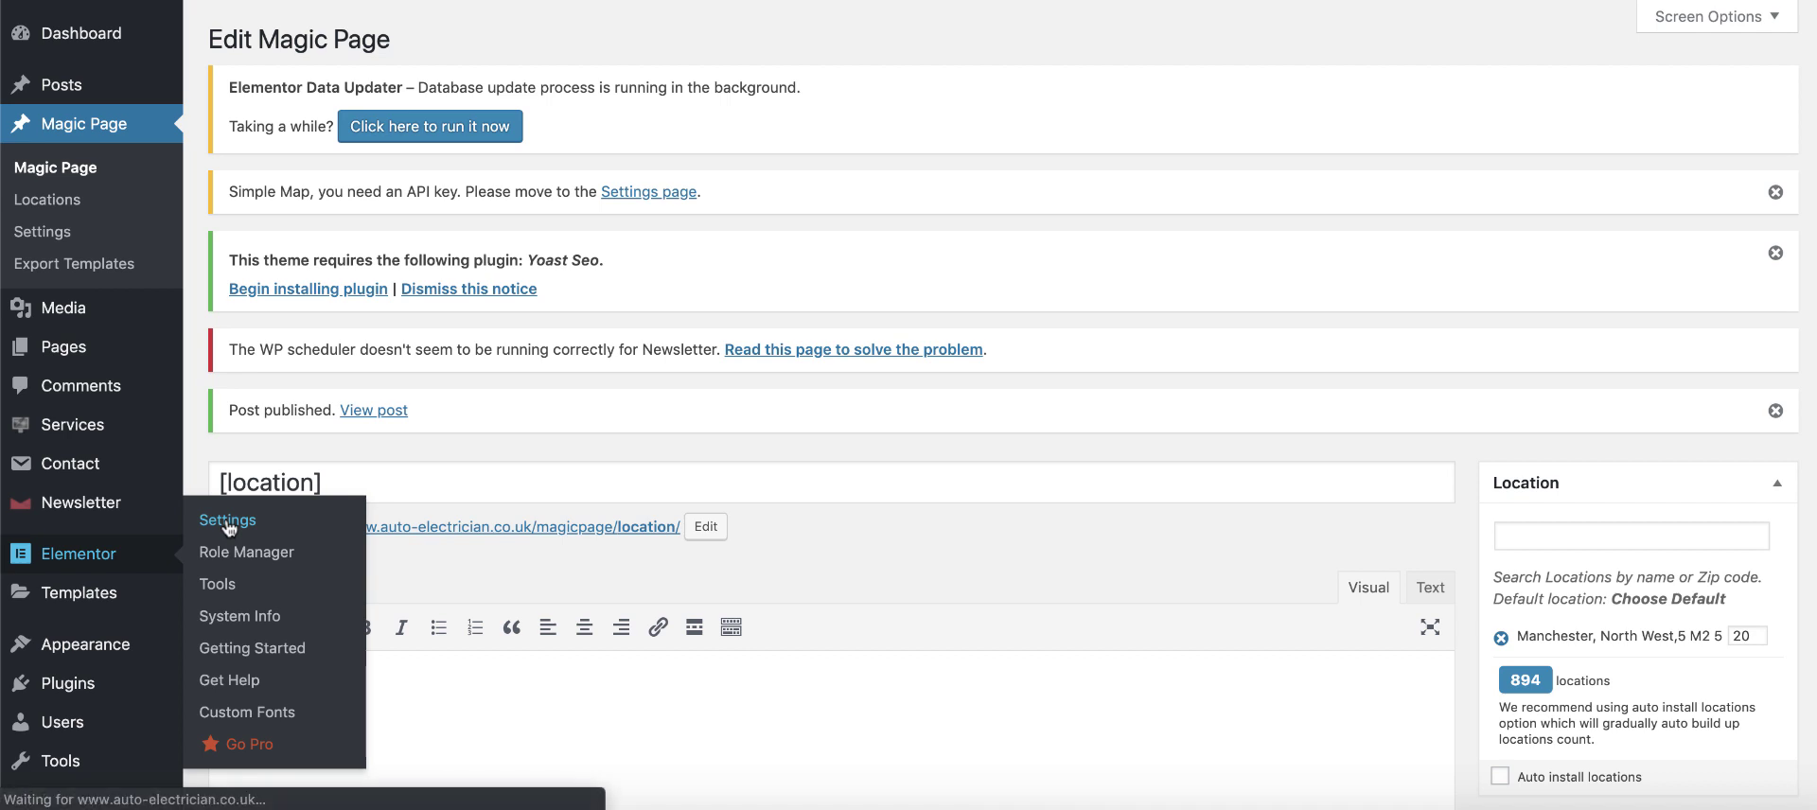
pyautogui.scroll(-3, 559, 474)
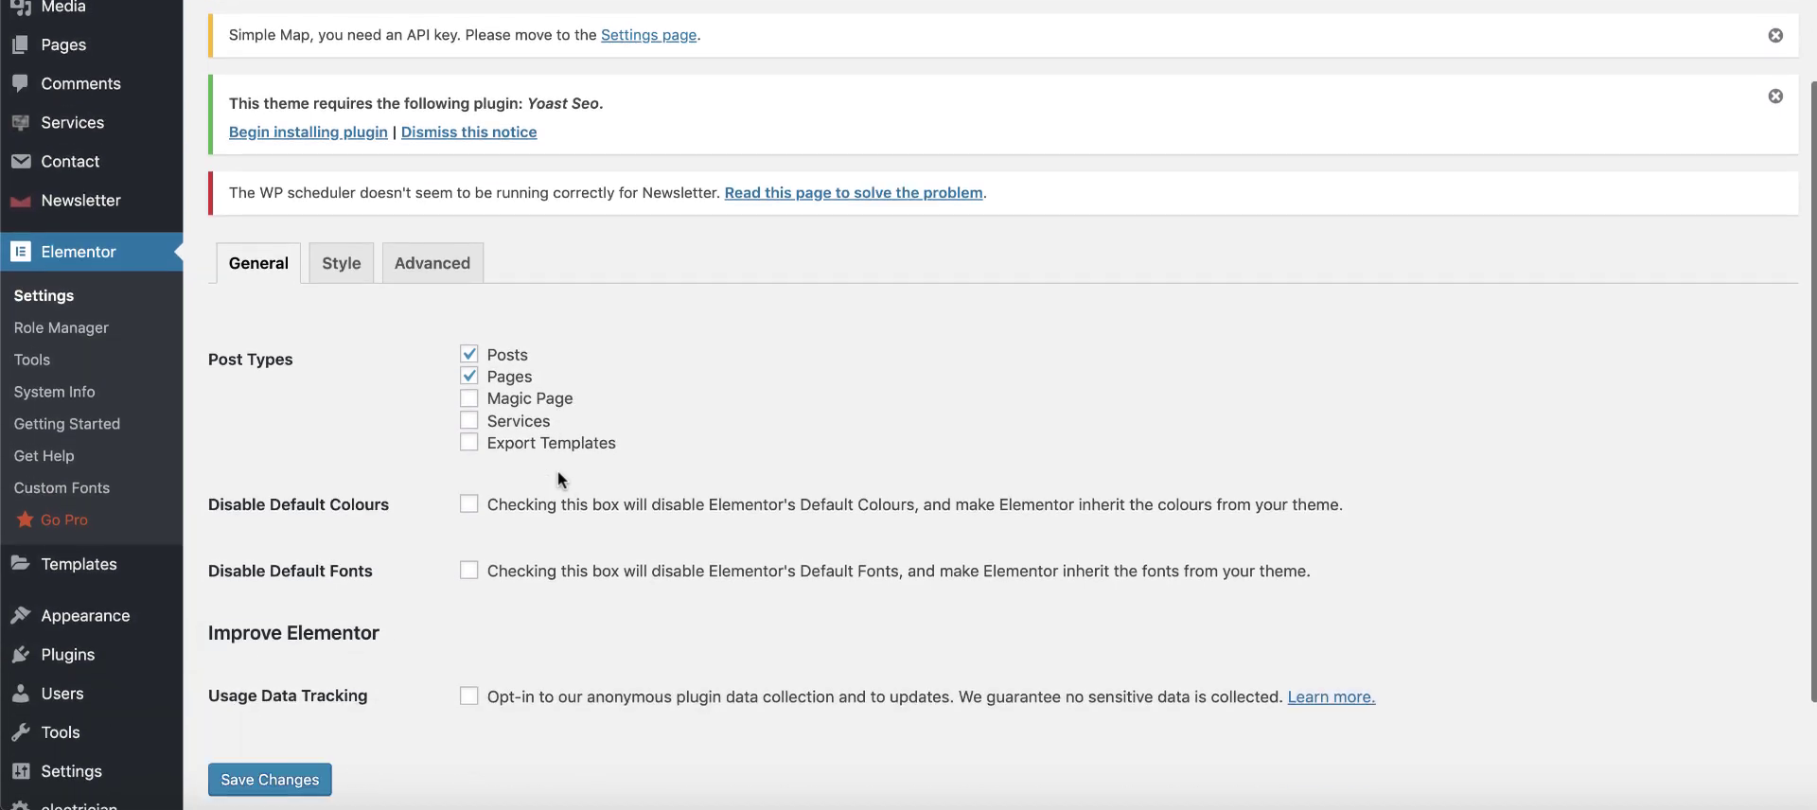
pyautogui.click(468, 398)
pyautogui.click(469, 420)
pyautogui.click(467, 446)
pyautogui.scroll(-2, 400, 458)
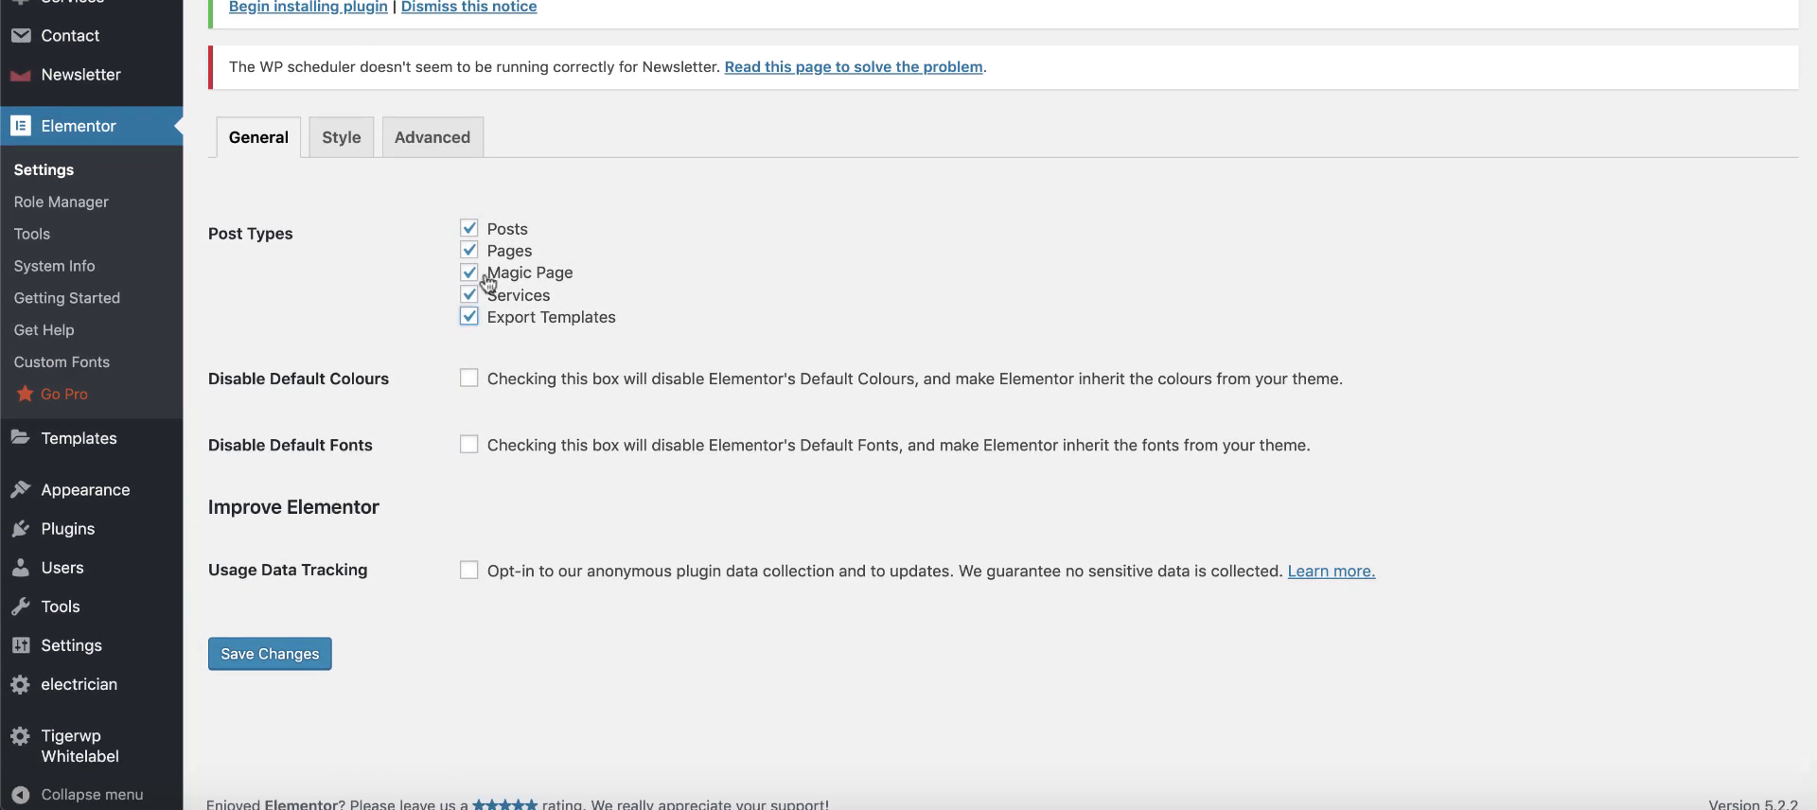
pyautogui.click(281, 664)
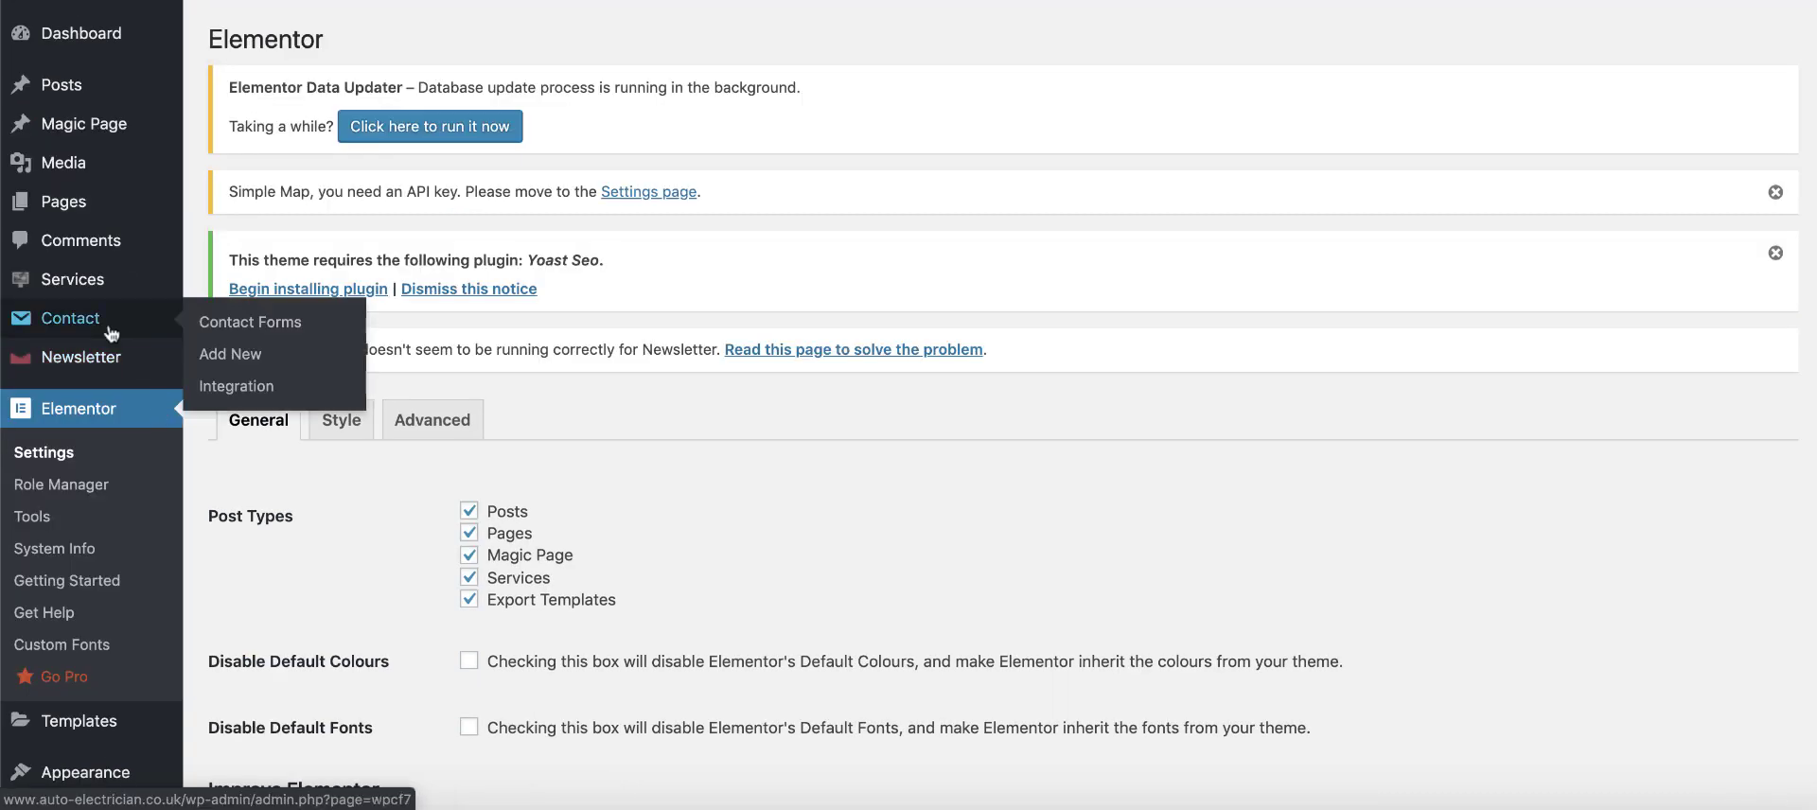
# Step: Open the Manchester Magic Page for editing and launch it in the Elementor editor
pyautogui.moveTo(57, 132)
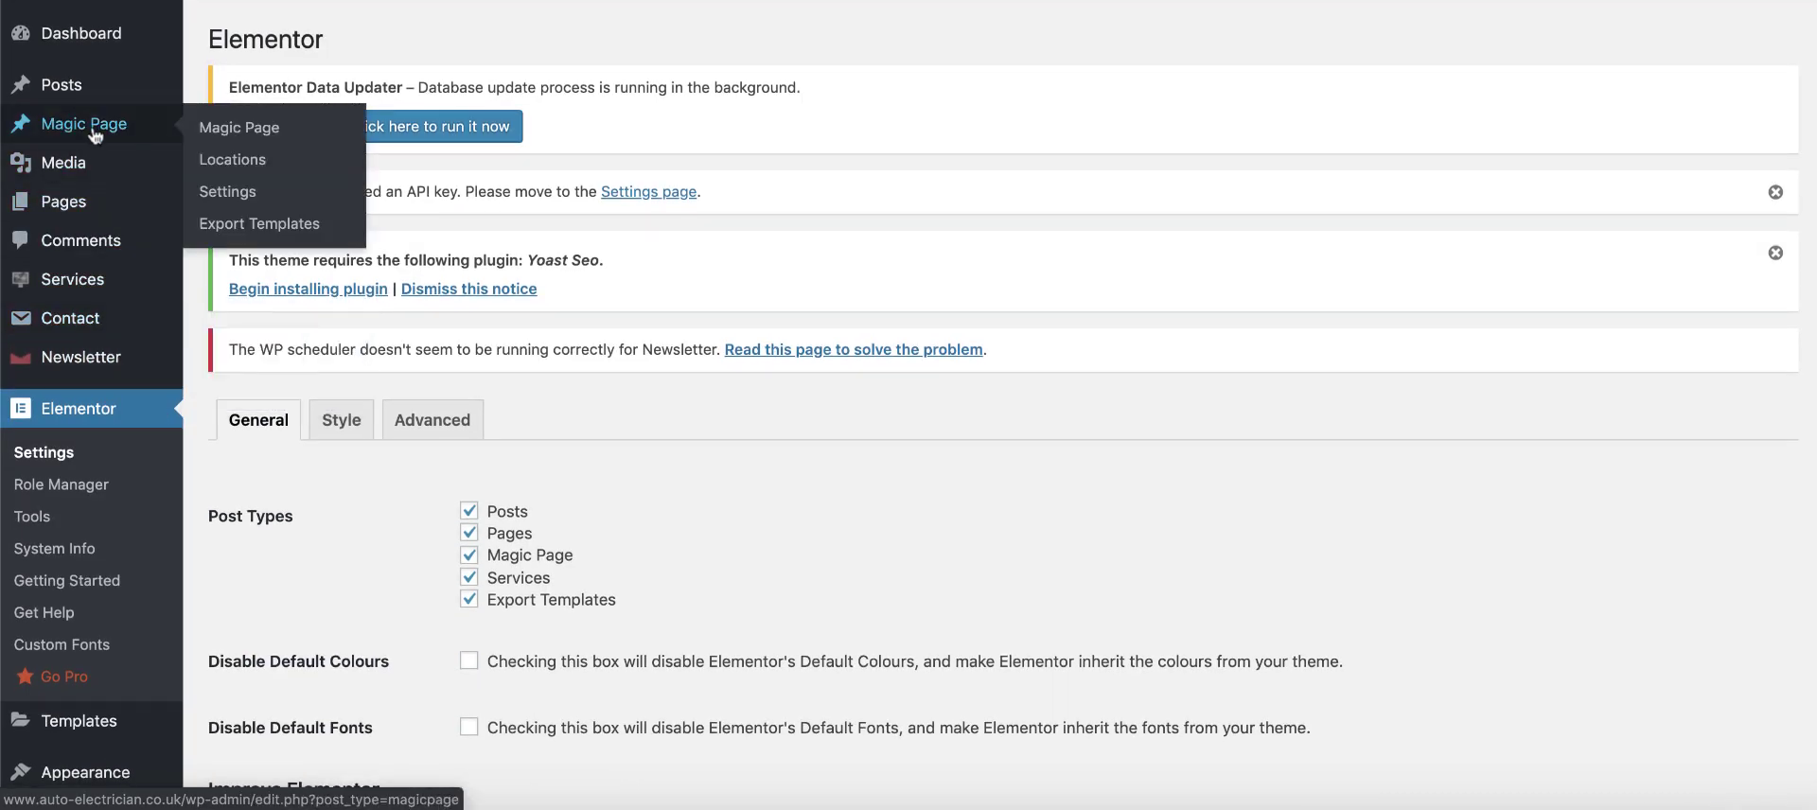
pyautogui.click(252, 140)
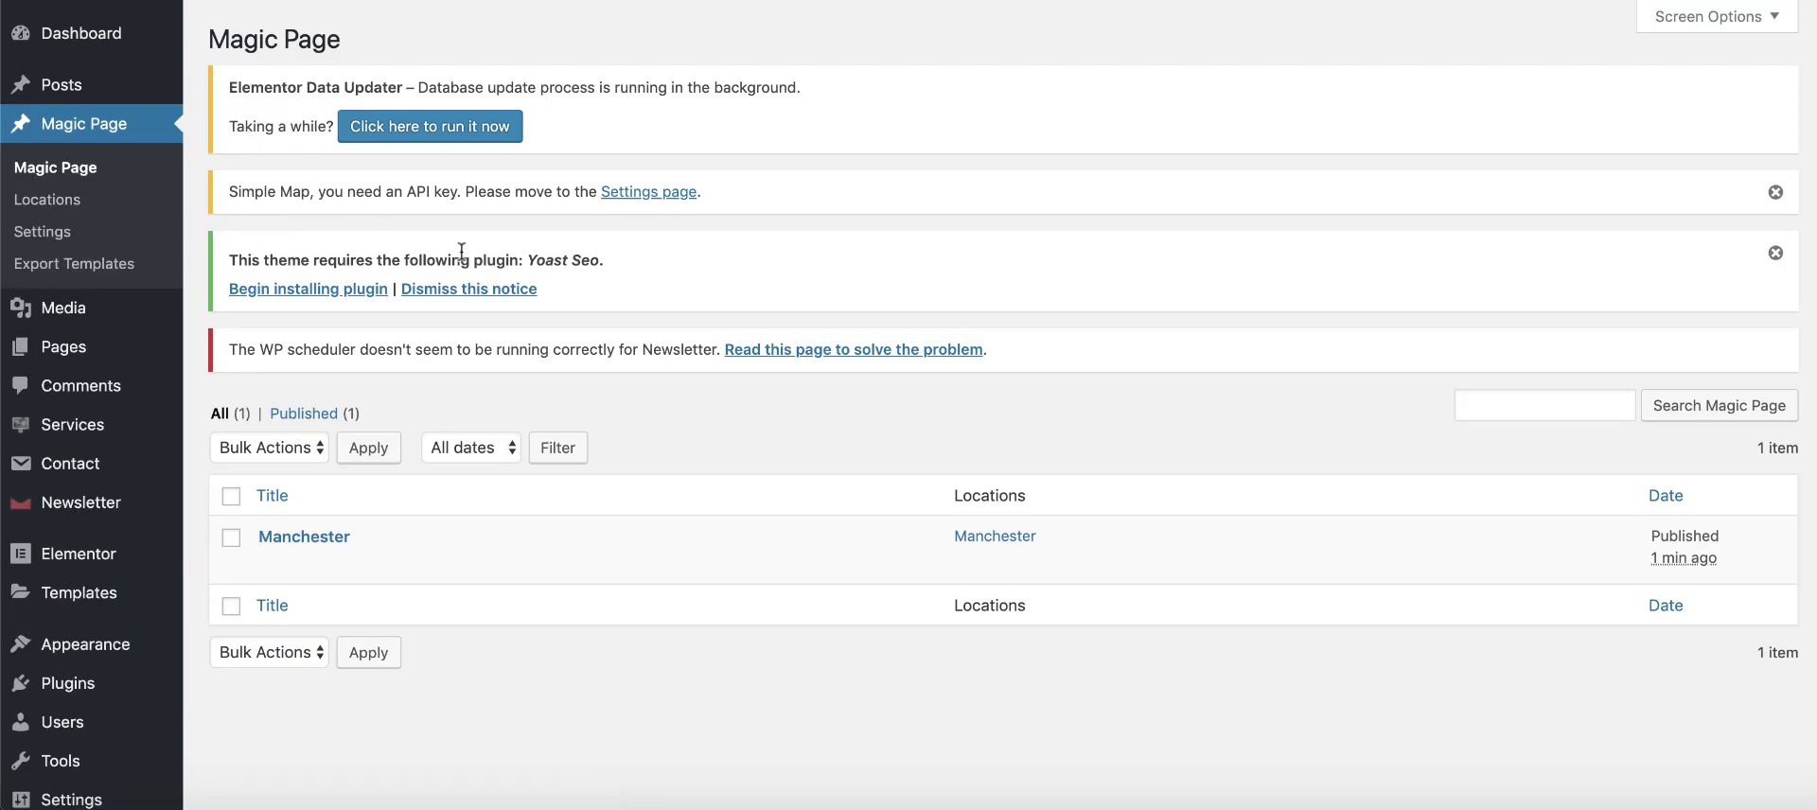
pyautogui.moveTo(406, 541)
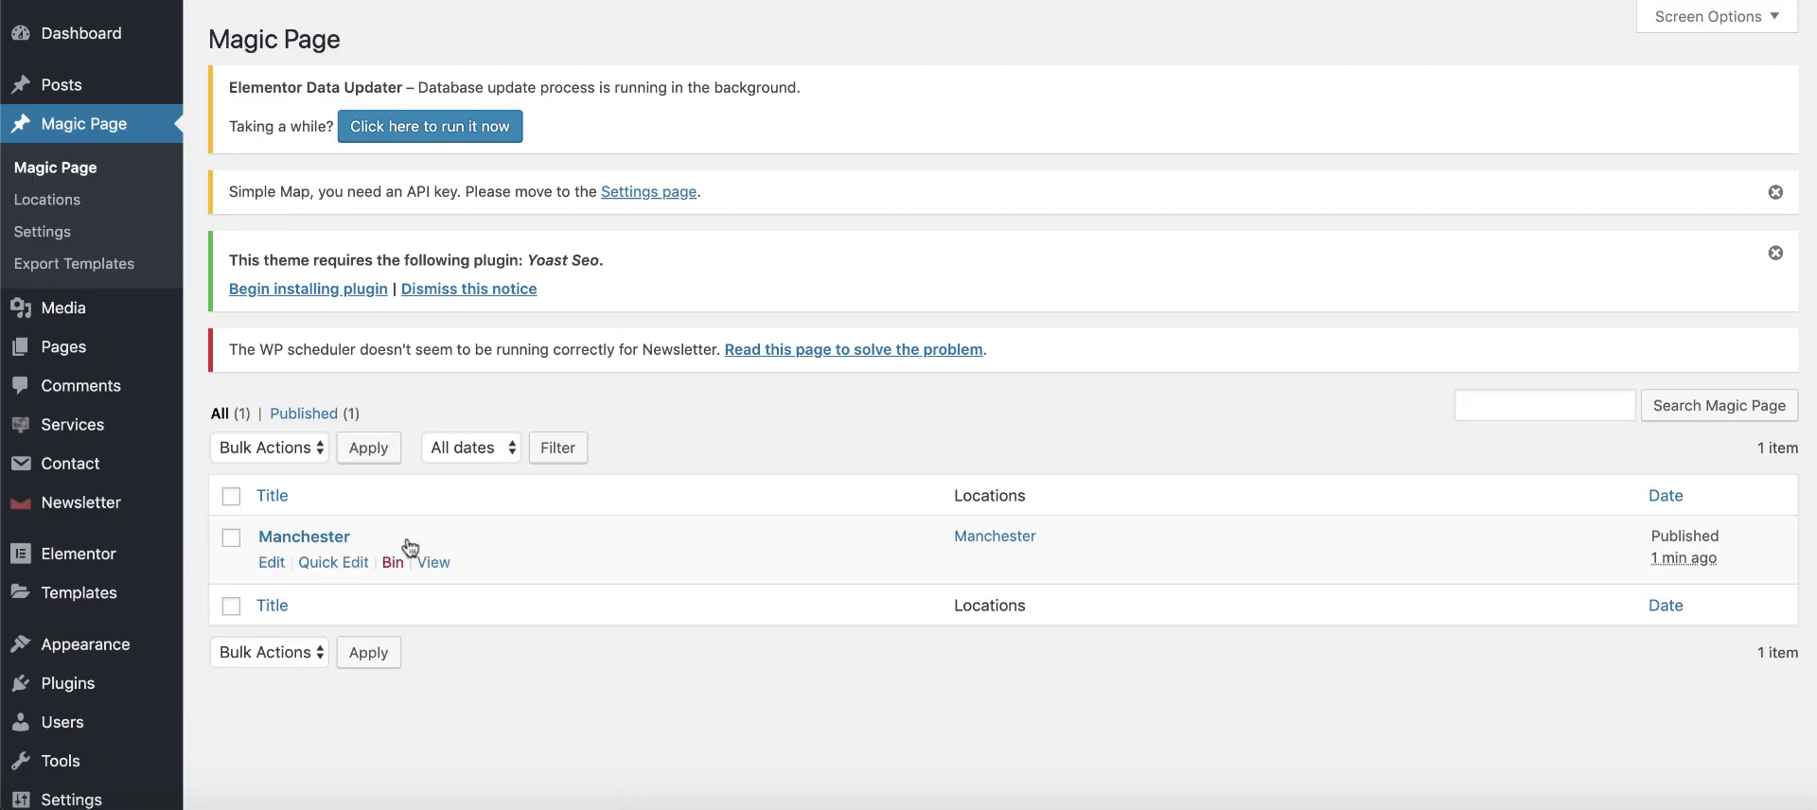
pyautogui.click(271, 563)
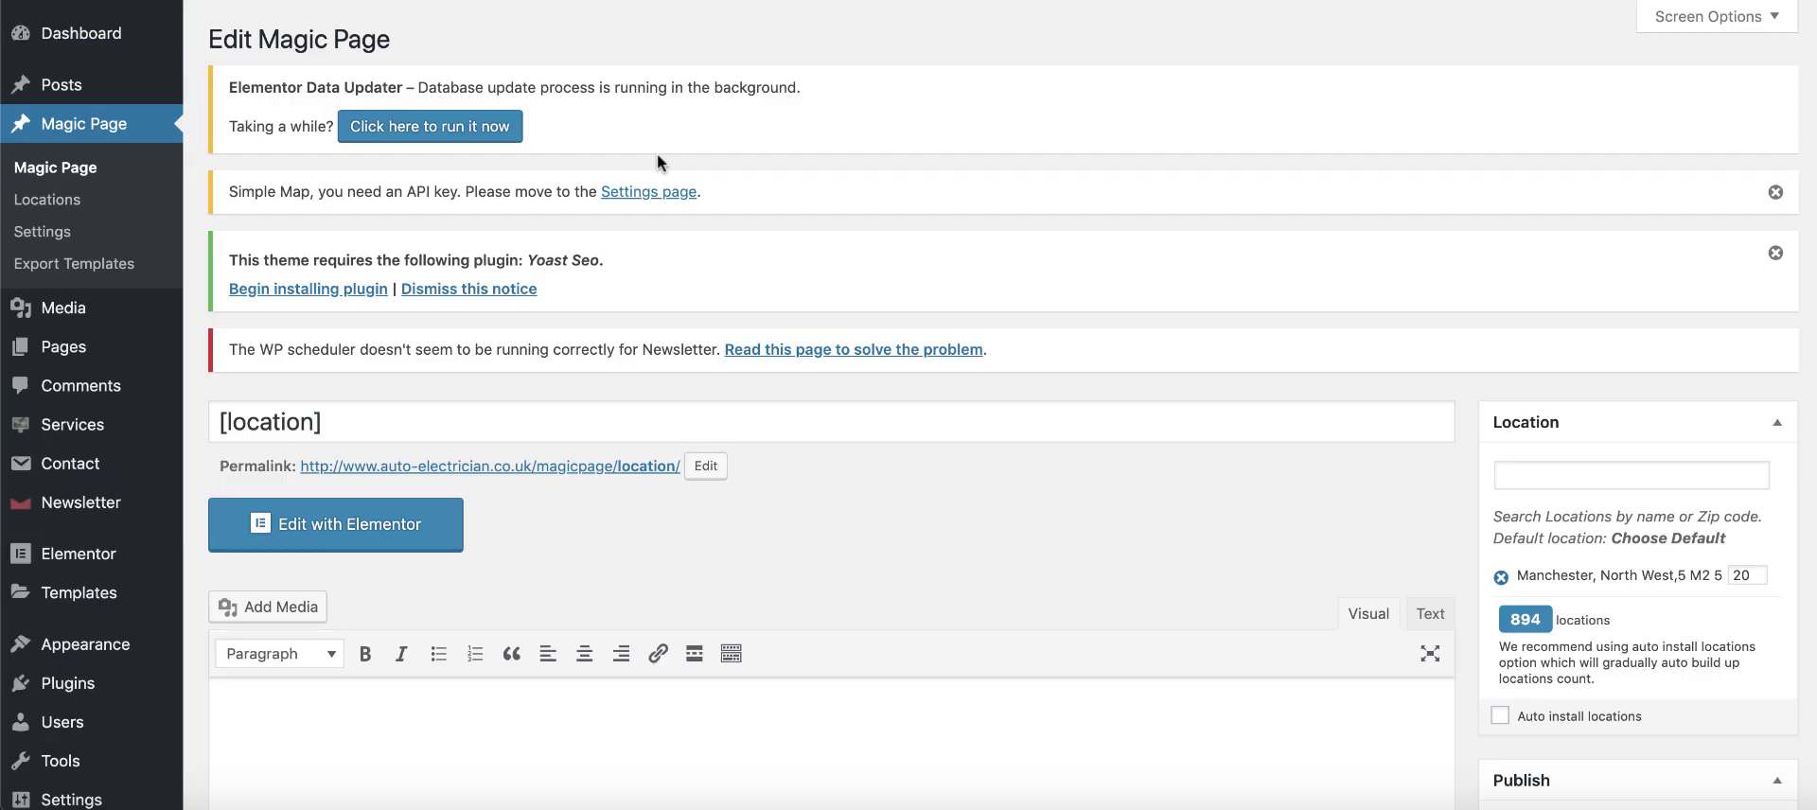
pyautogui.scroll(-3, 742, 414)
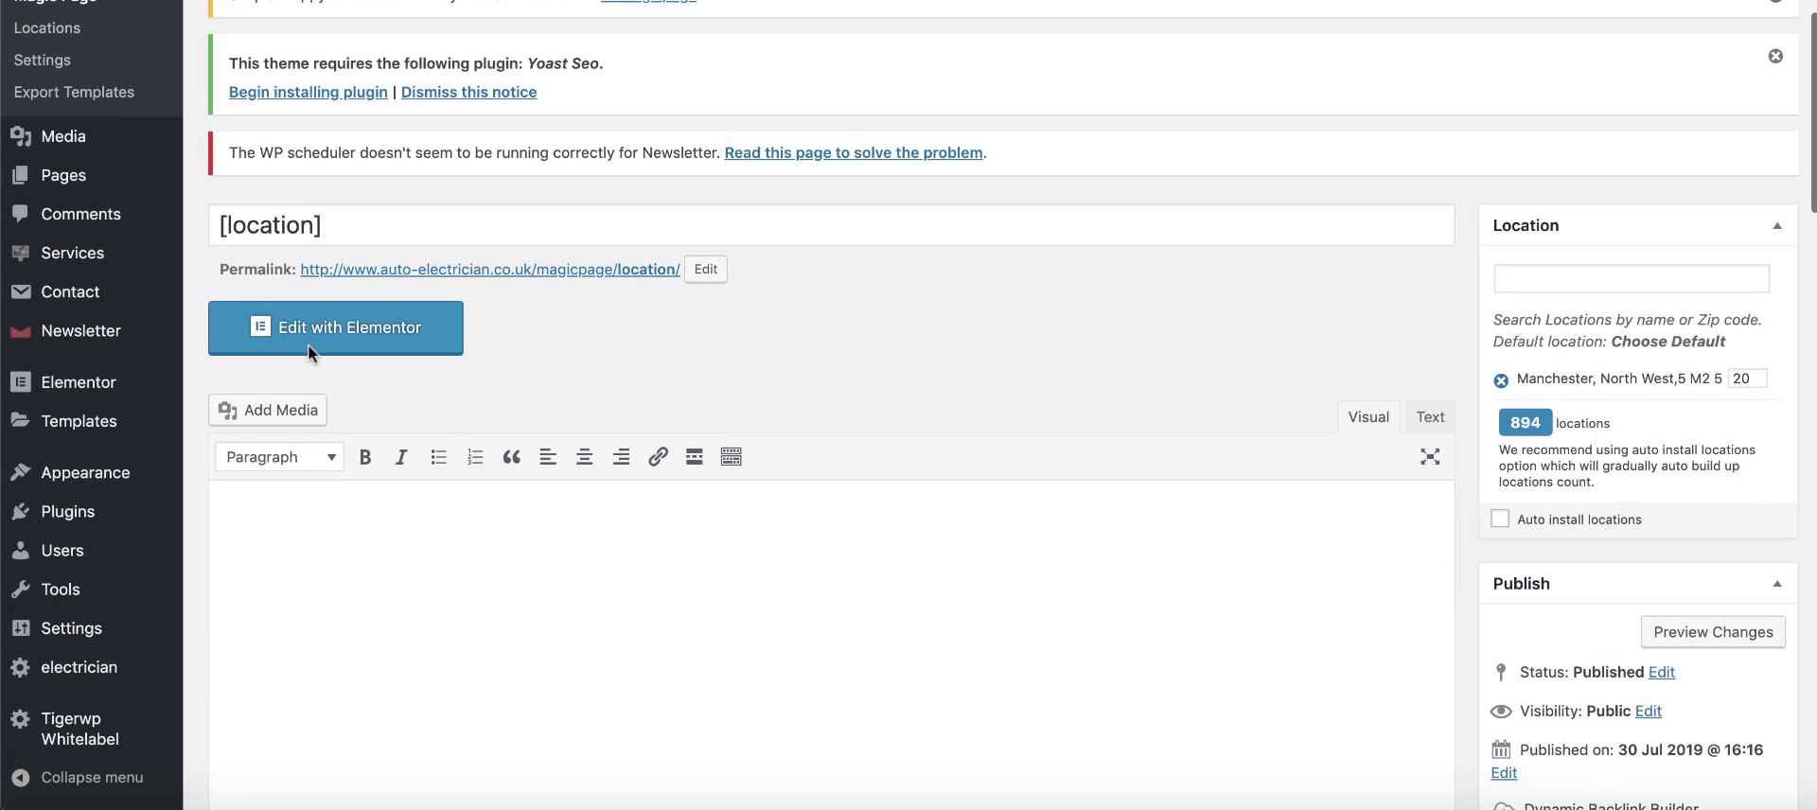
pyautogui.click(338, 333)
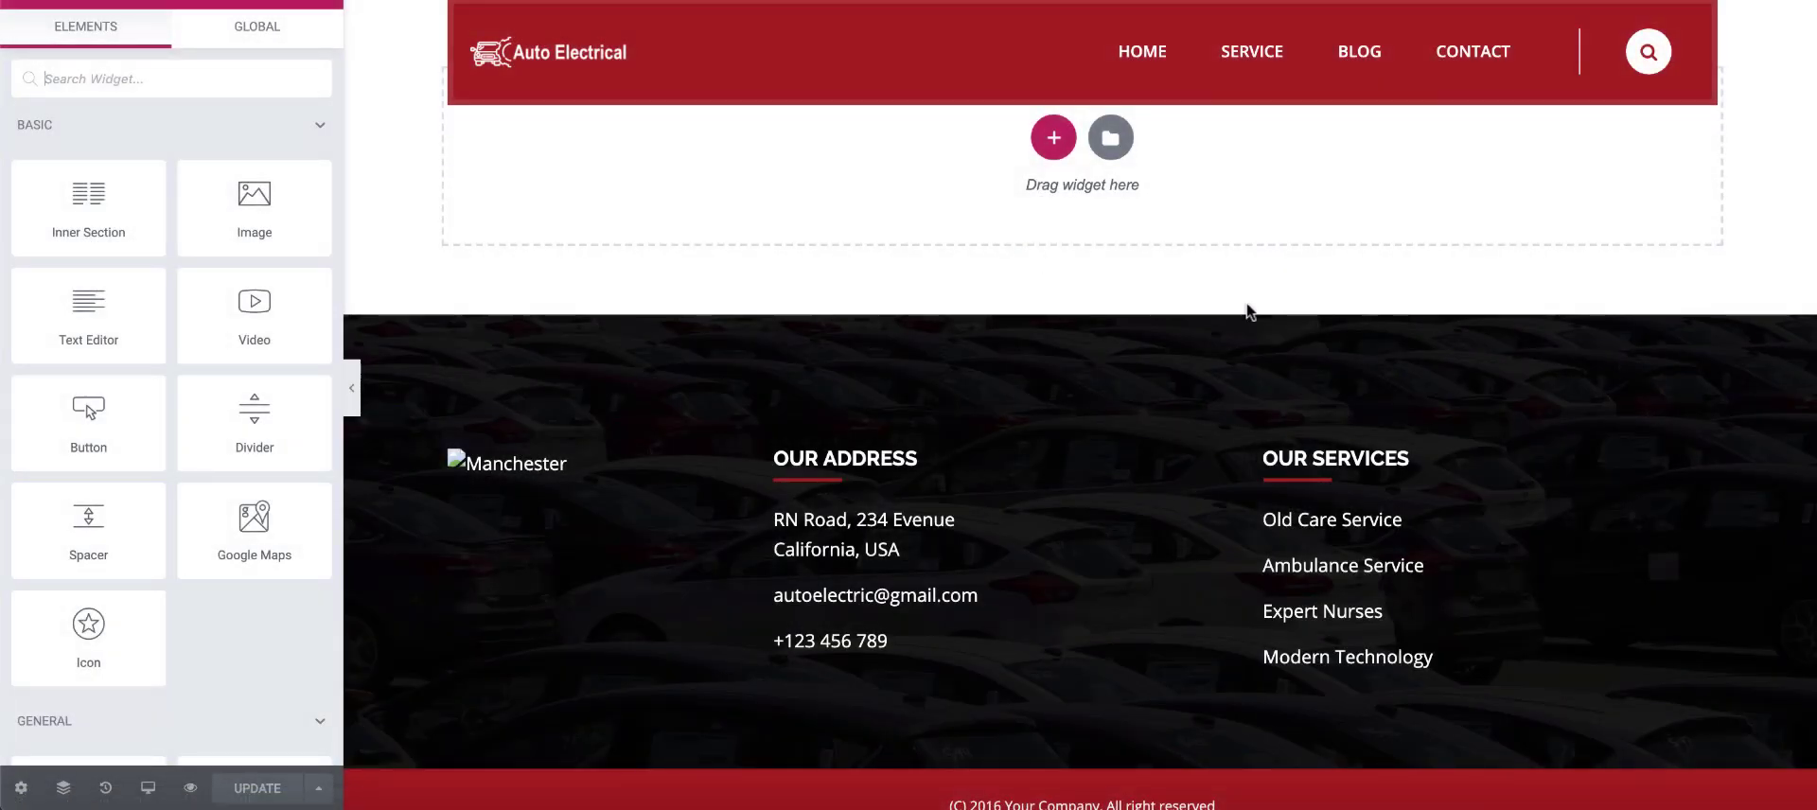
# Step: Insert the saved MPP Page template into the empty page, importing its document settings as well
pyautogui.scroll(-2, 1109, 383)
pyautogui.scroll(-2, 1113, 391)
pyautogui.click(1112, 137)
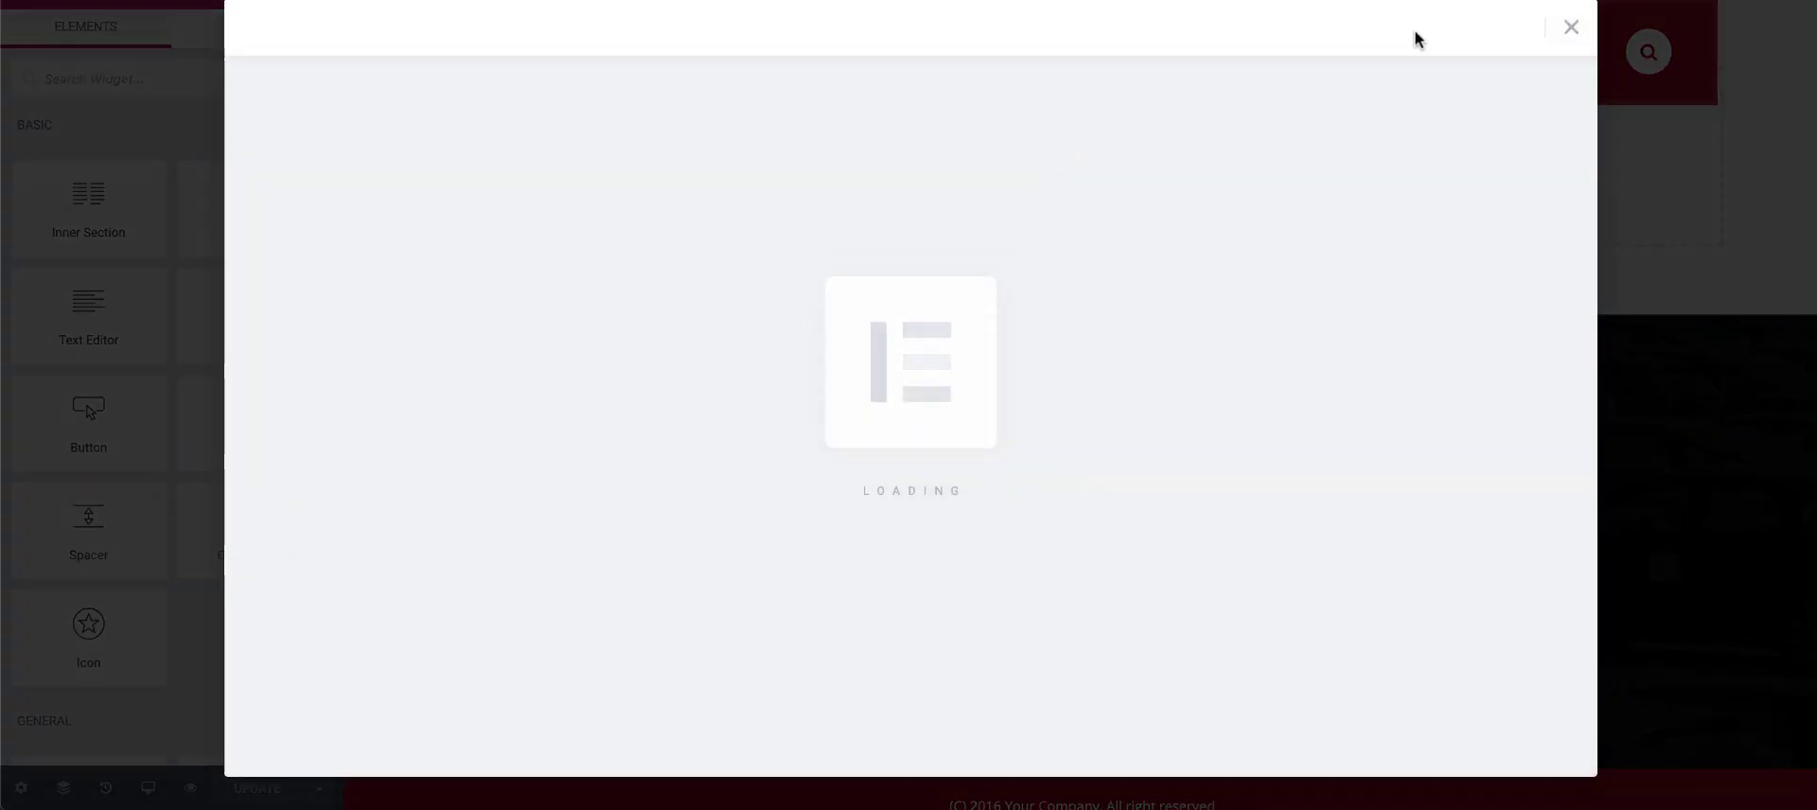
pyautogui.click(1571, 26)
pyautogui.click(1111, 138)
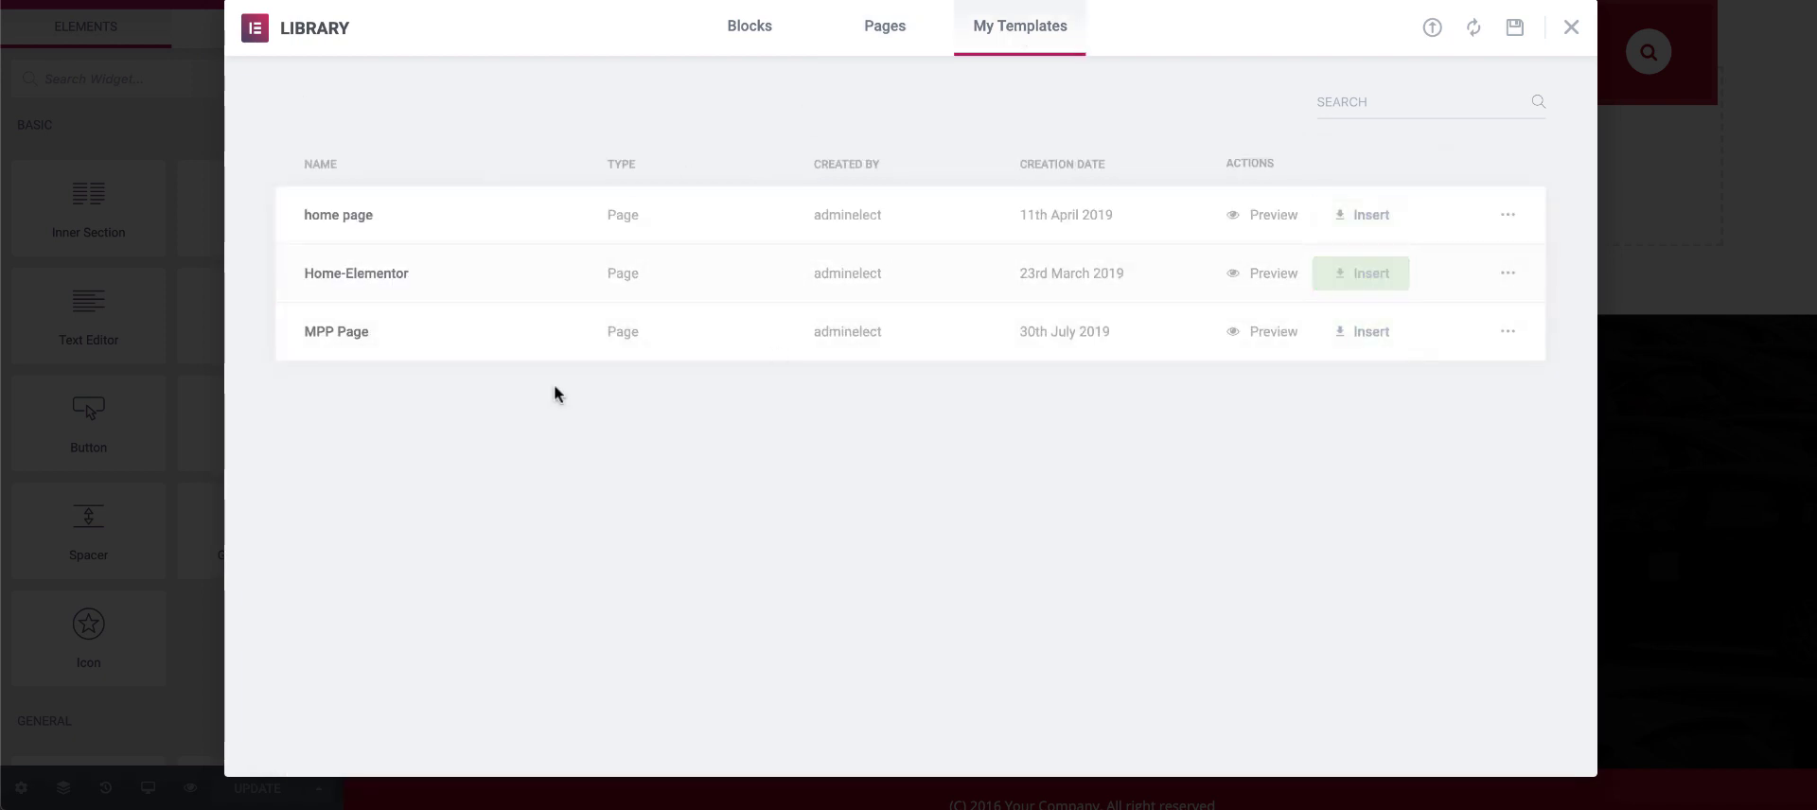
pyautogui.click(1363, 328)
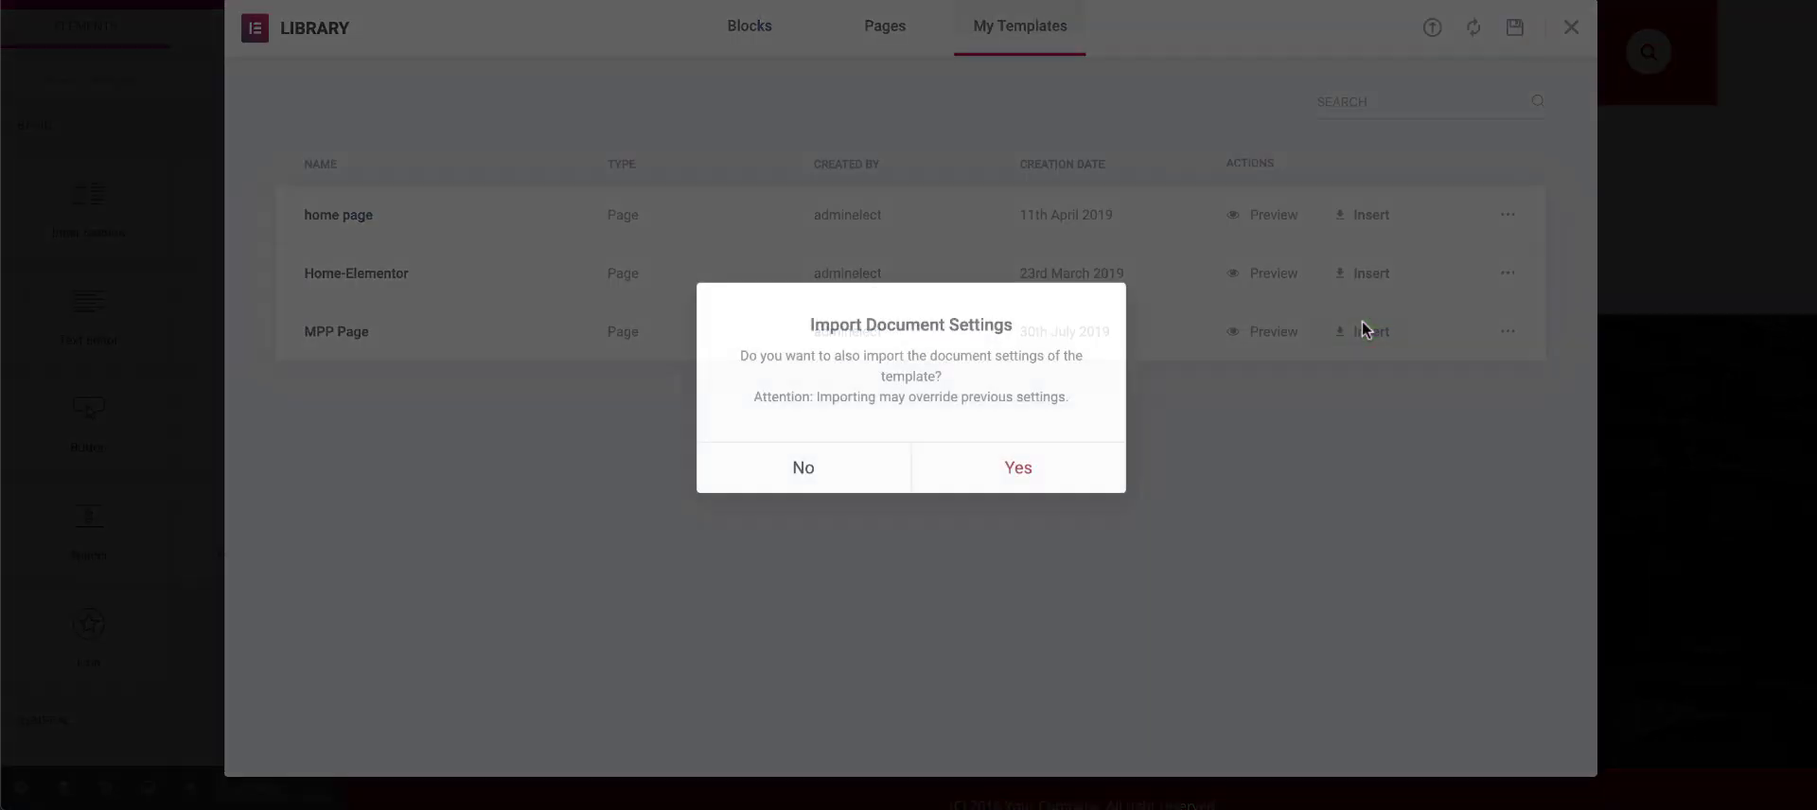
pyautogui.click(1007, 467)
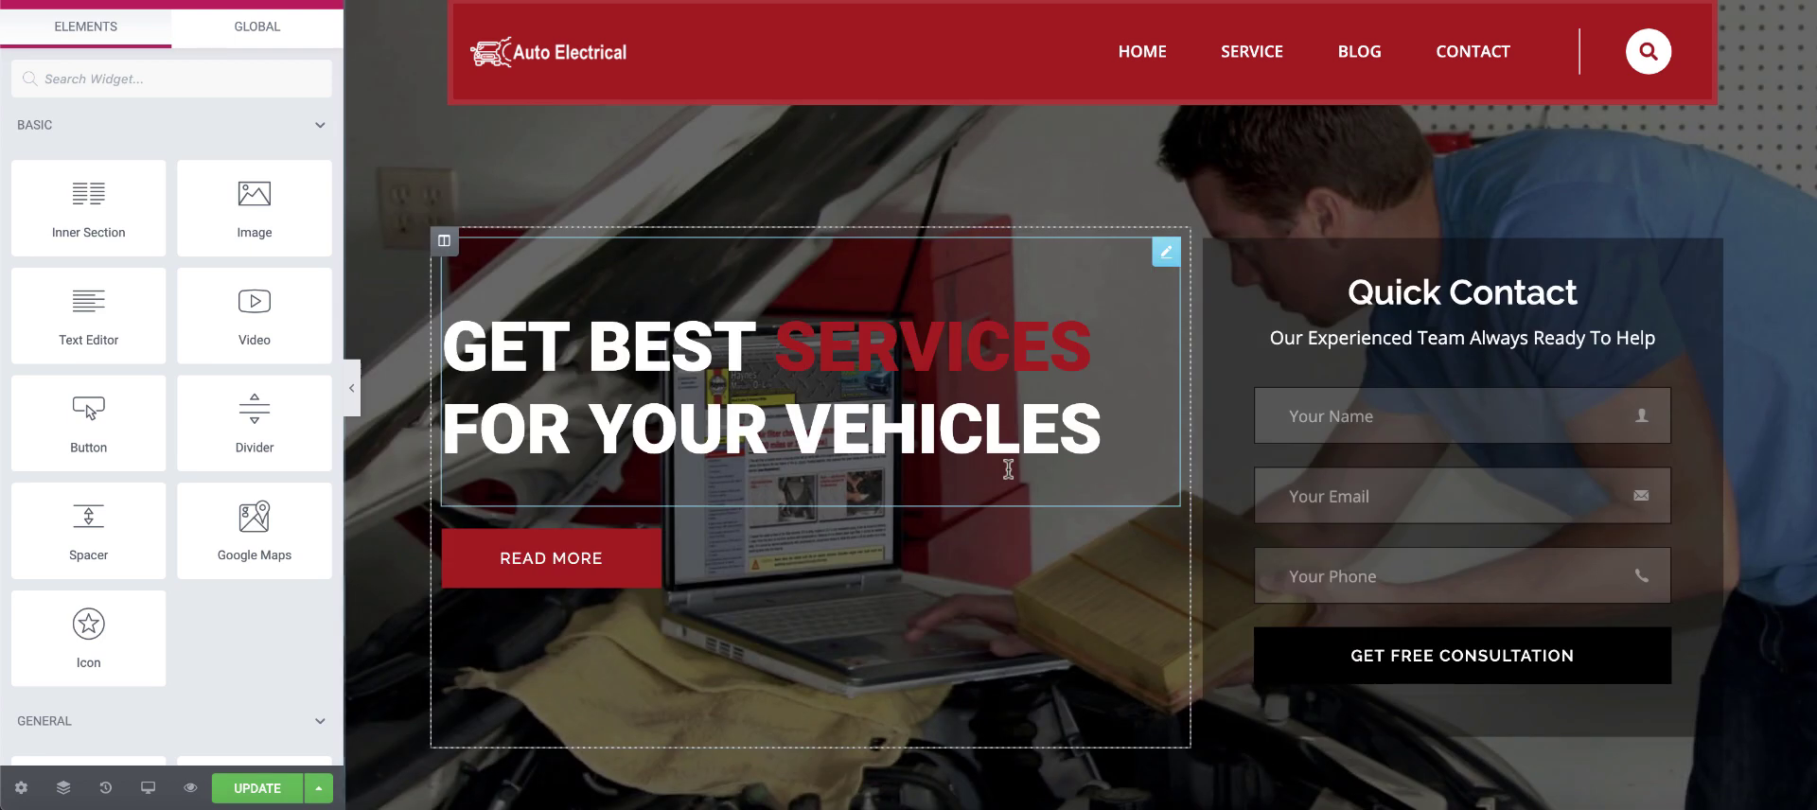
# Step: Look through the inserted template's sections, from the hero banner down past Our Experts
pyautogui.scroll(-15, 1327, 320)
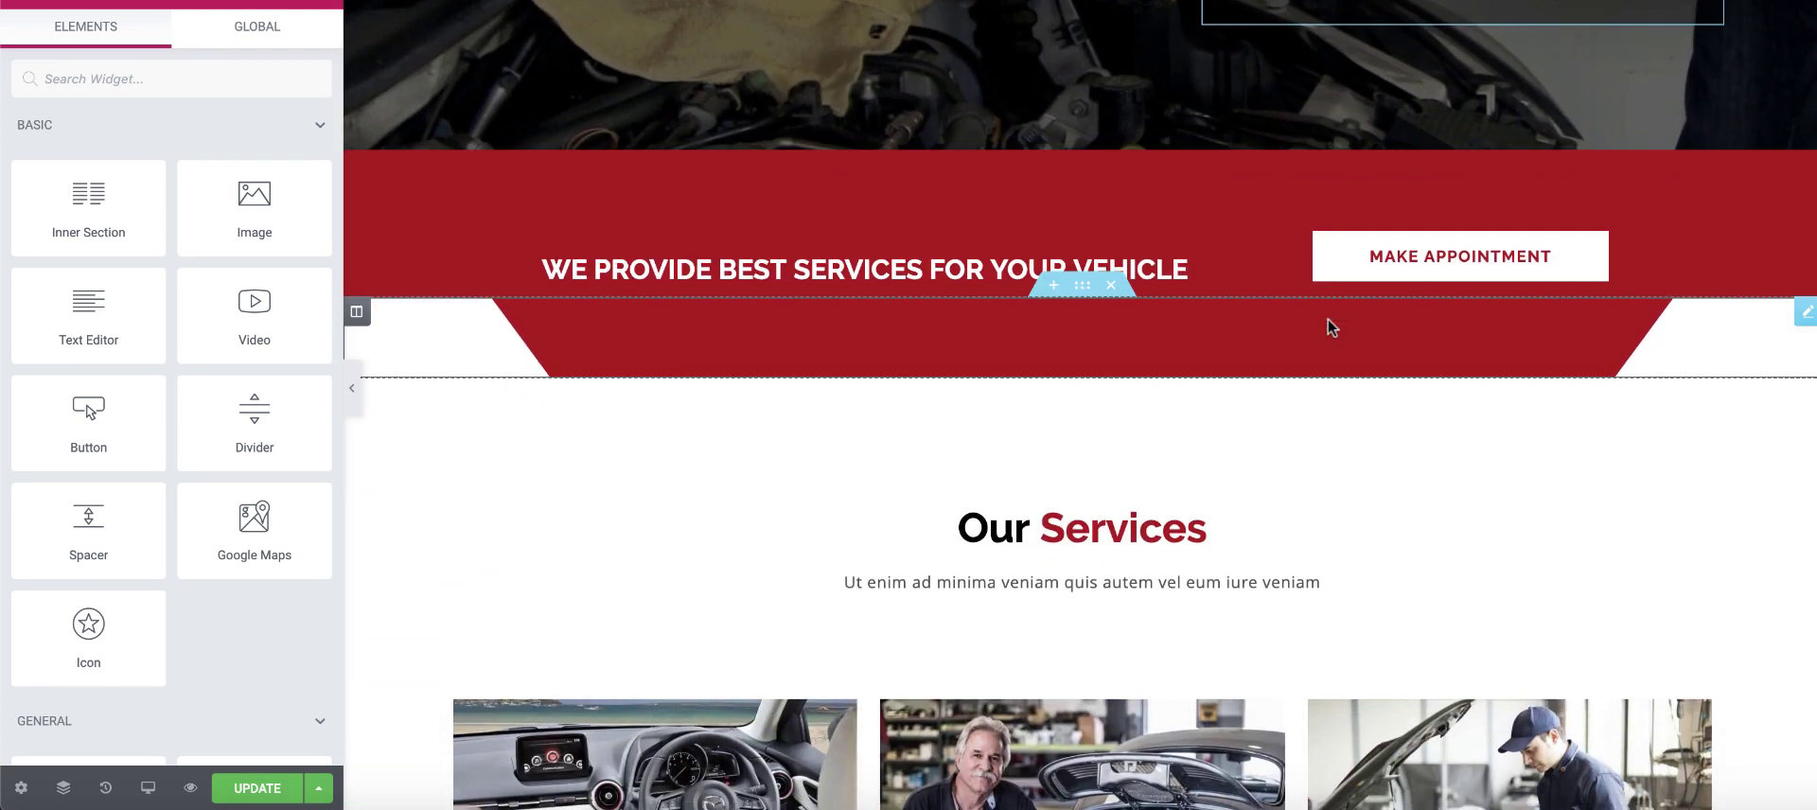
pyautogui.scroll(-20, 1326, 320)
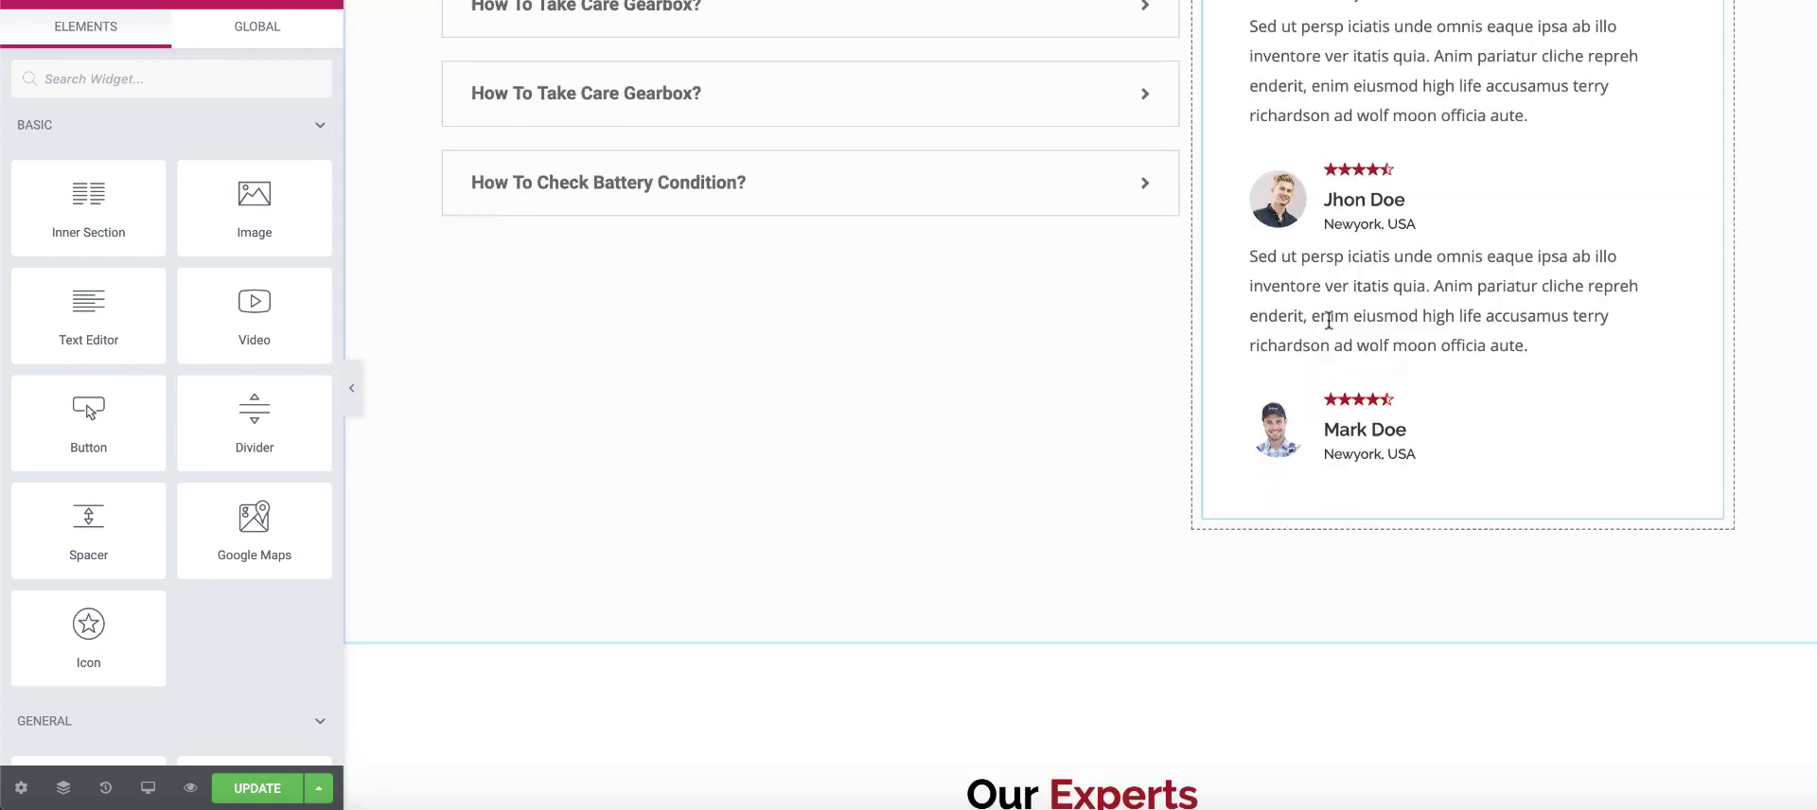
pyautogui.scroll(-9, 1328, 327)
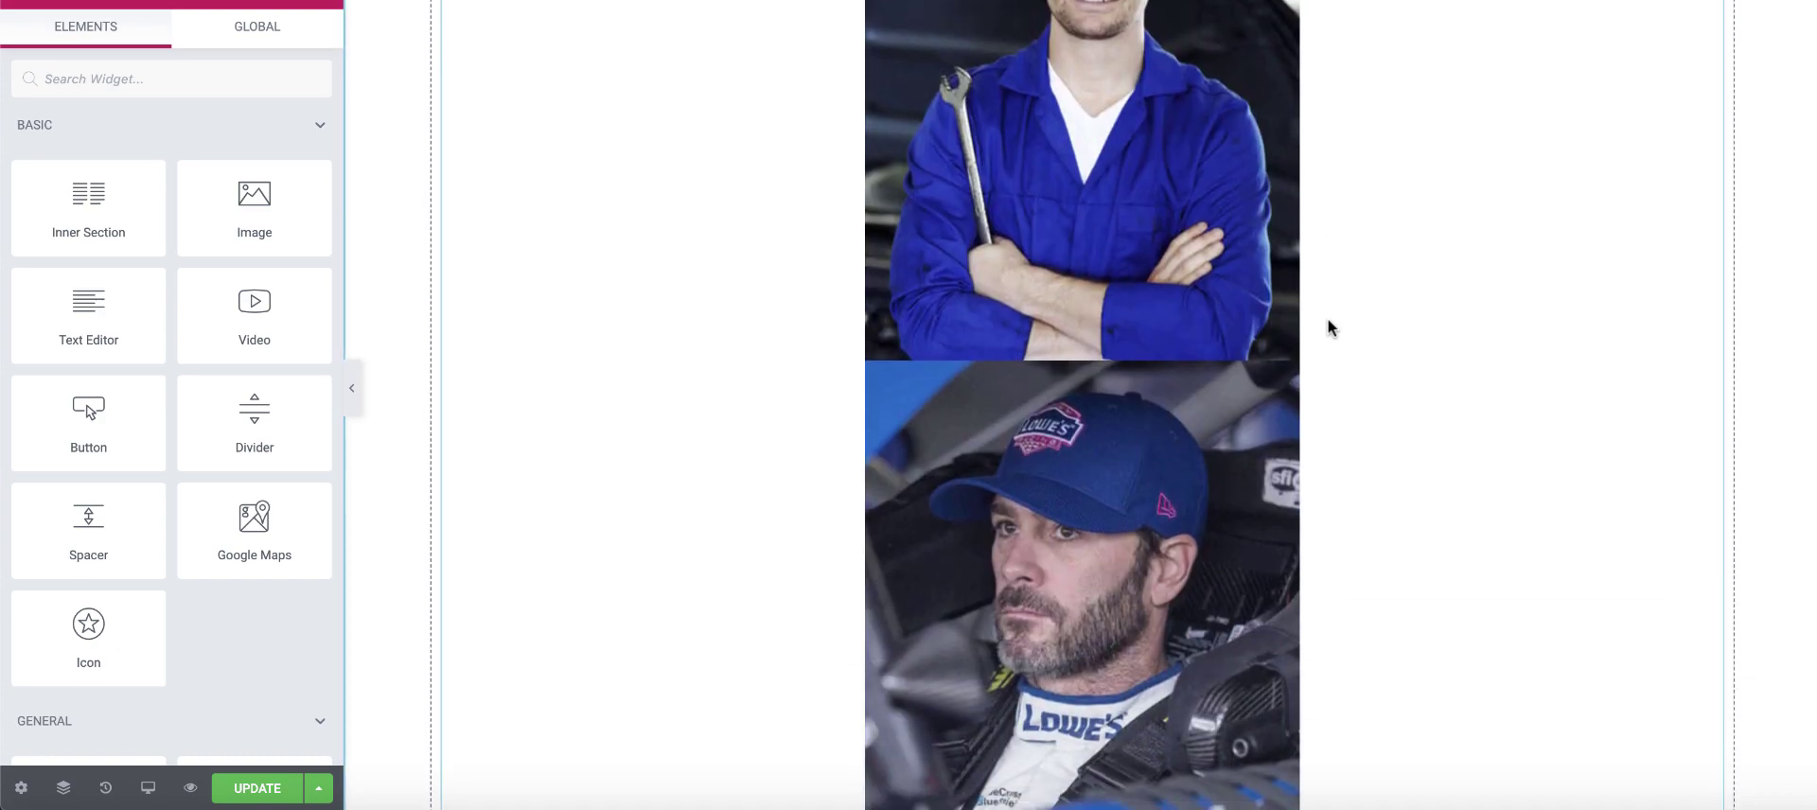
pyautogui.scroll(-5, 1327, 320)
pyautogui.scroll(20, 1326, 320)
pyautogui.scroll(12, 1327, 320)
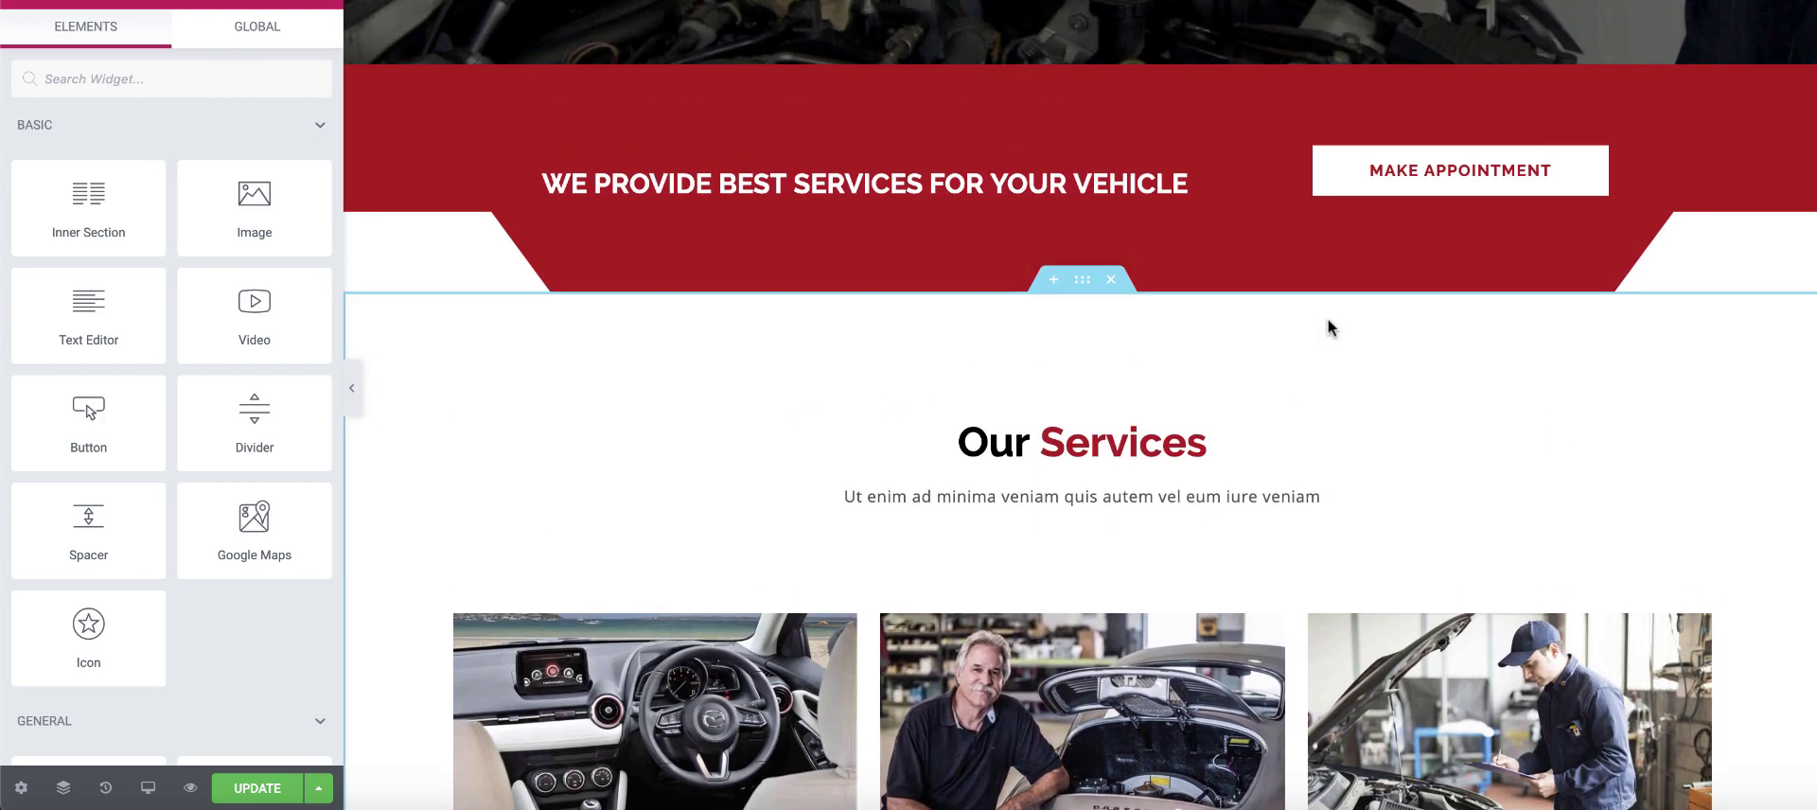
pyautogui.scroll(3, 1327, 320)
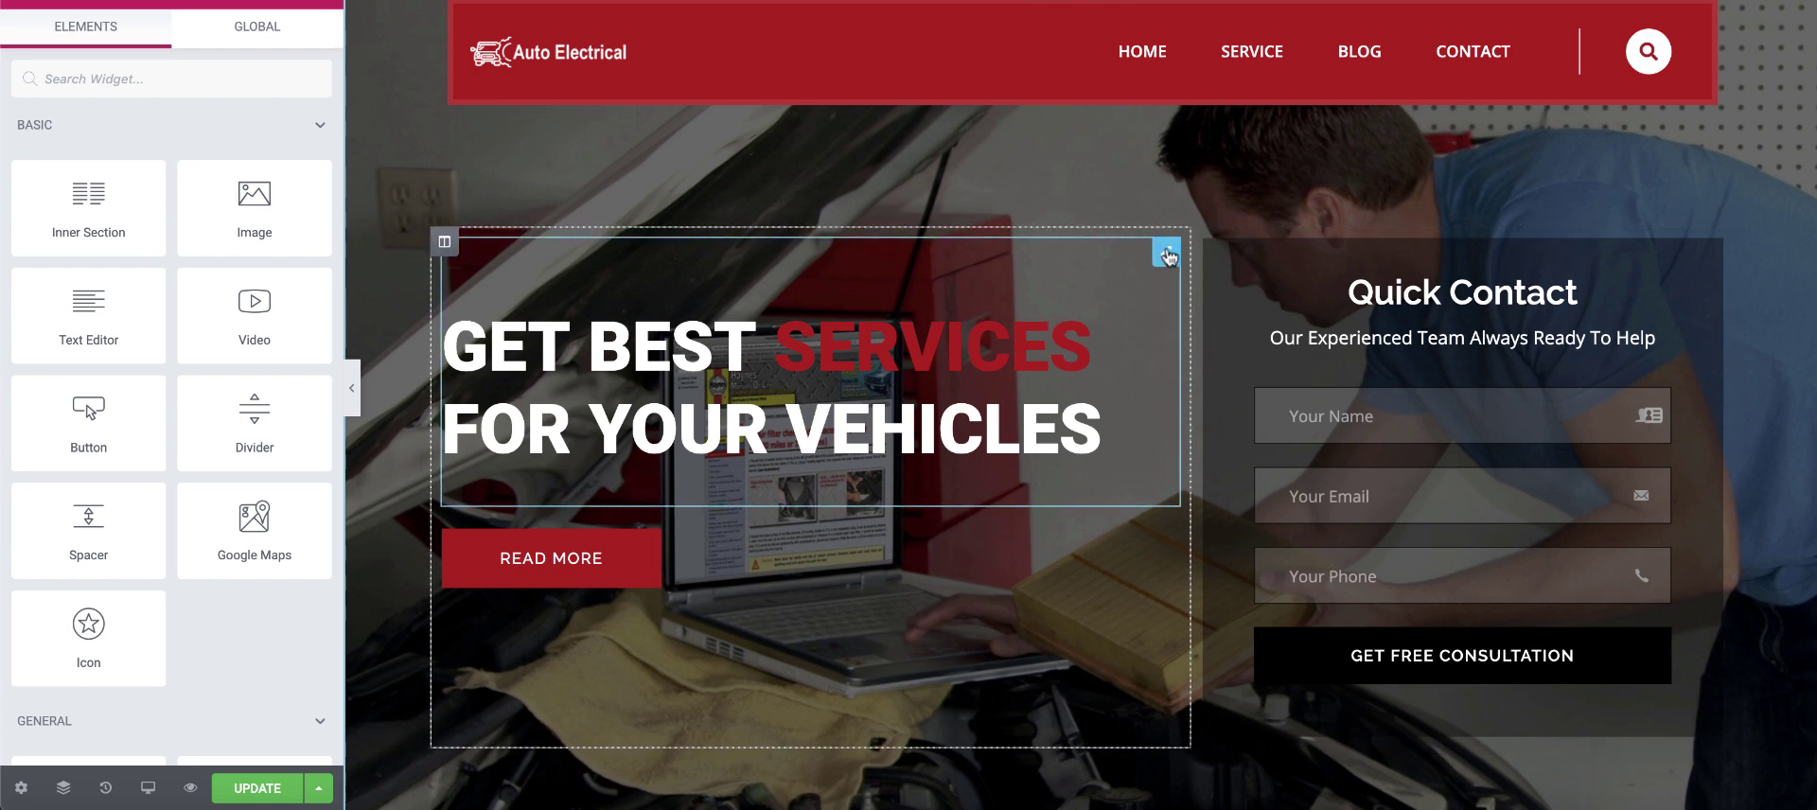
# Step: Replace SERVICES with "Auto Electrician" in the hero heading and add "in [location]" after VEHICLES
pyautogui.click(1166, 253)
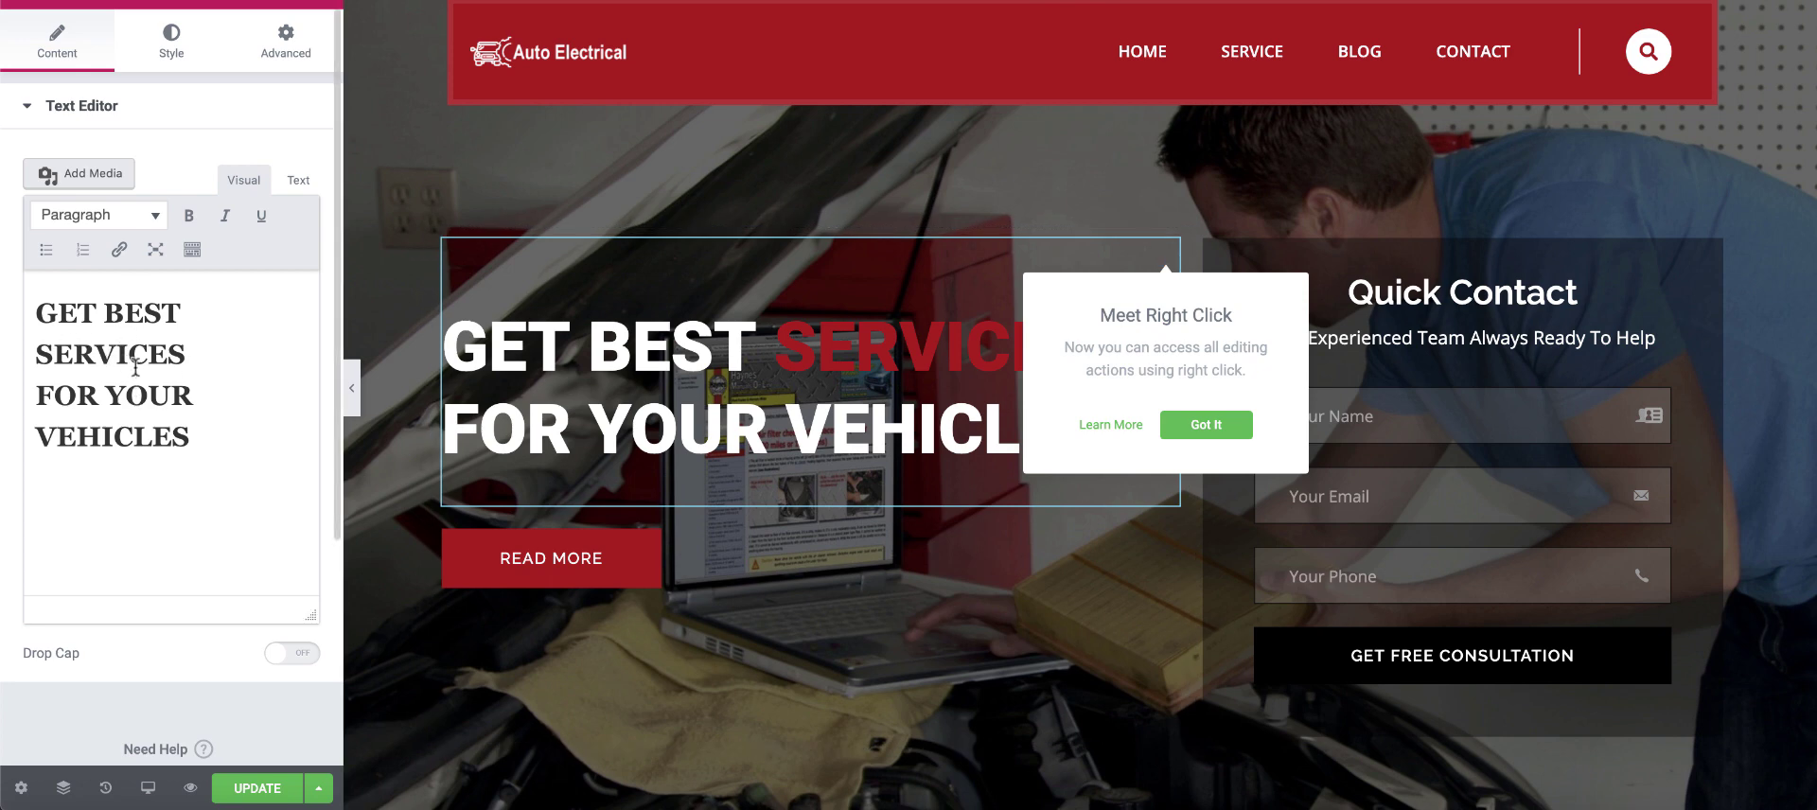
pyautogui.doubleClick(91, 356)
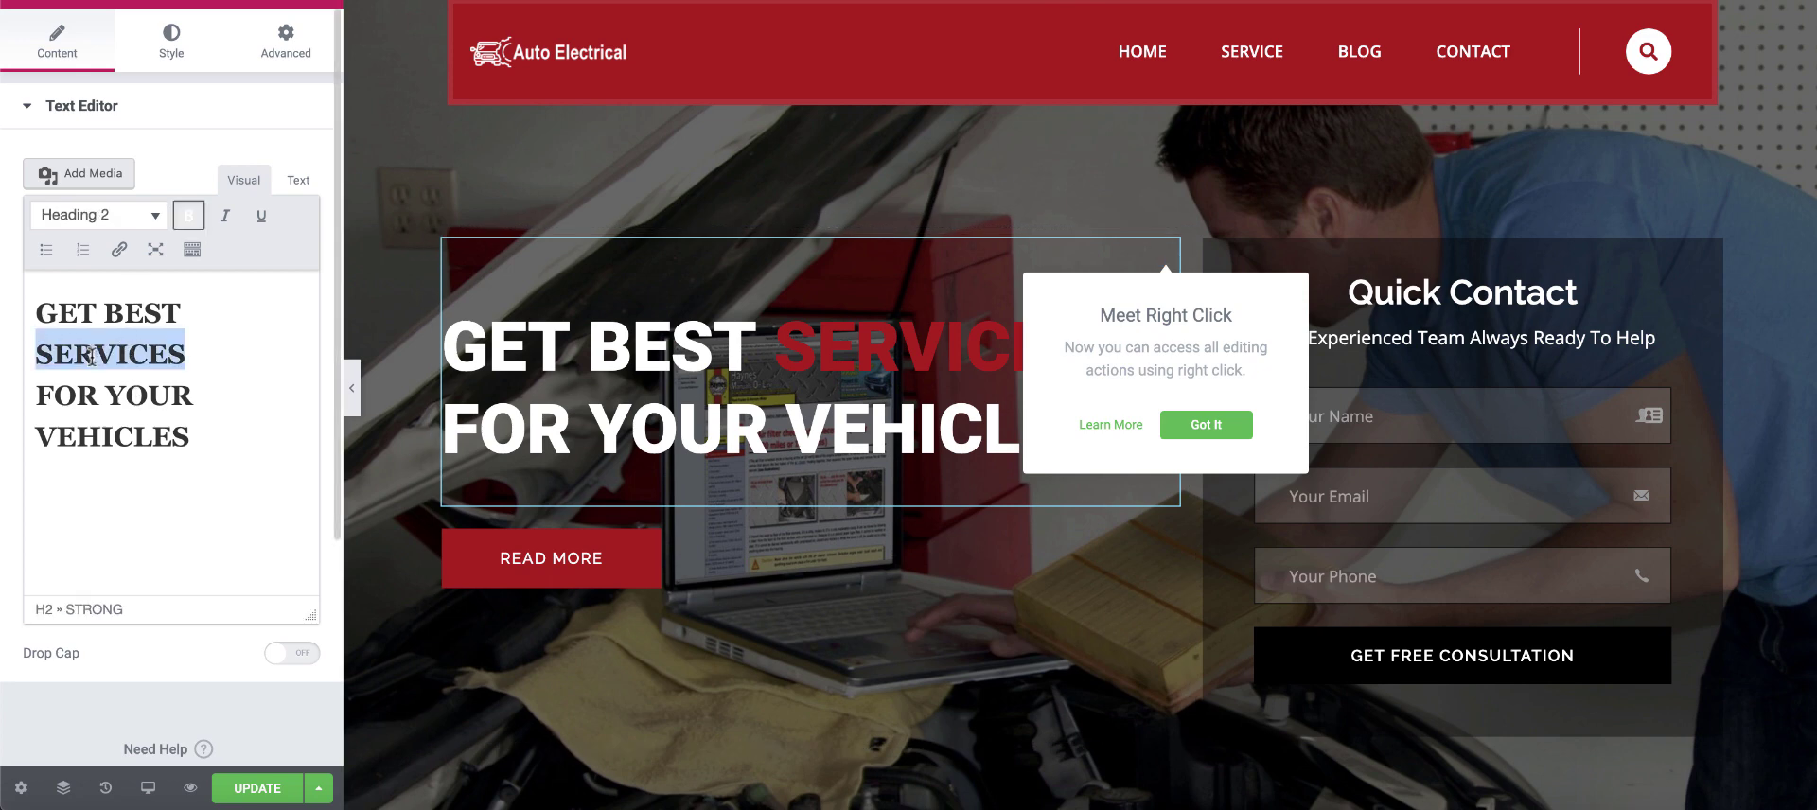
pyautogui.write('Auto')
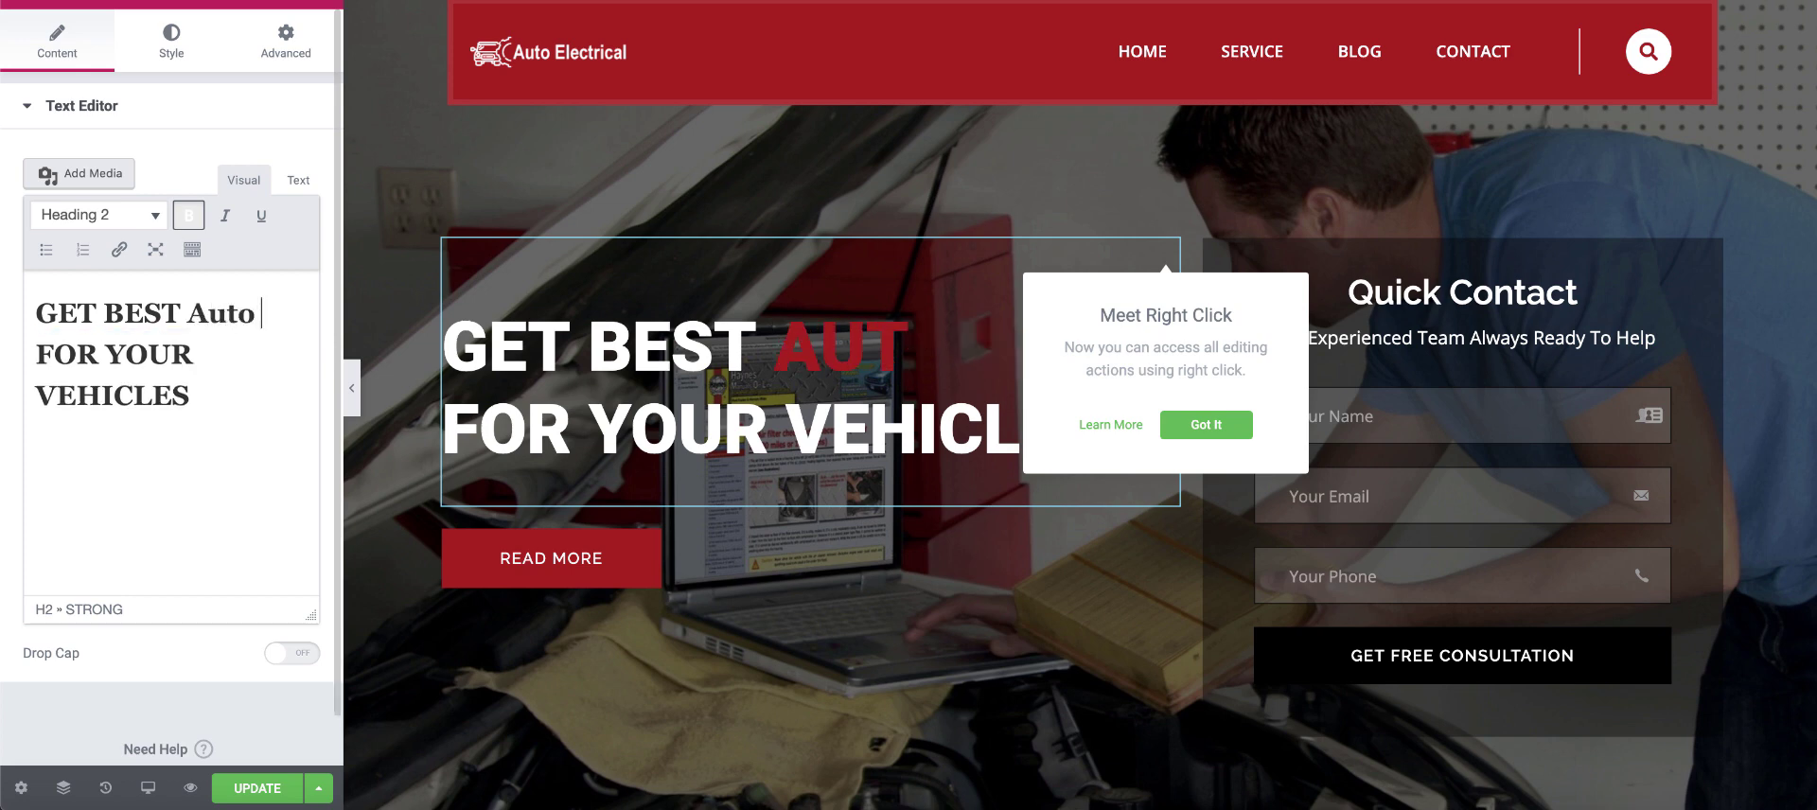
pyautogui.write(' Elec')
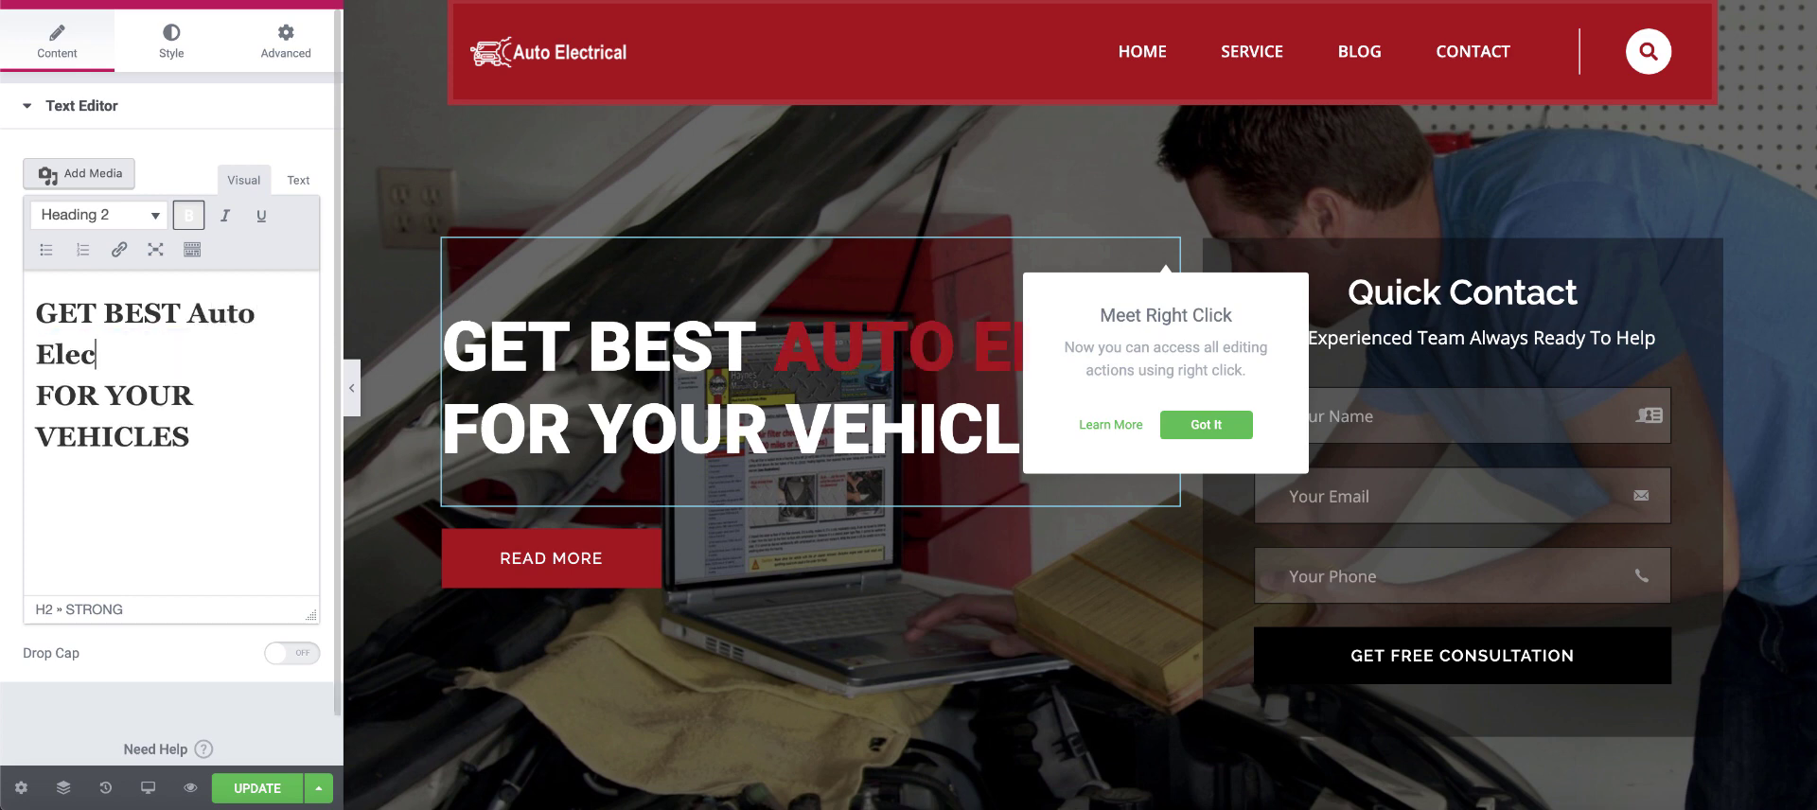
pyautogui.write('trician')
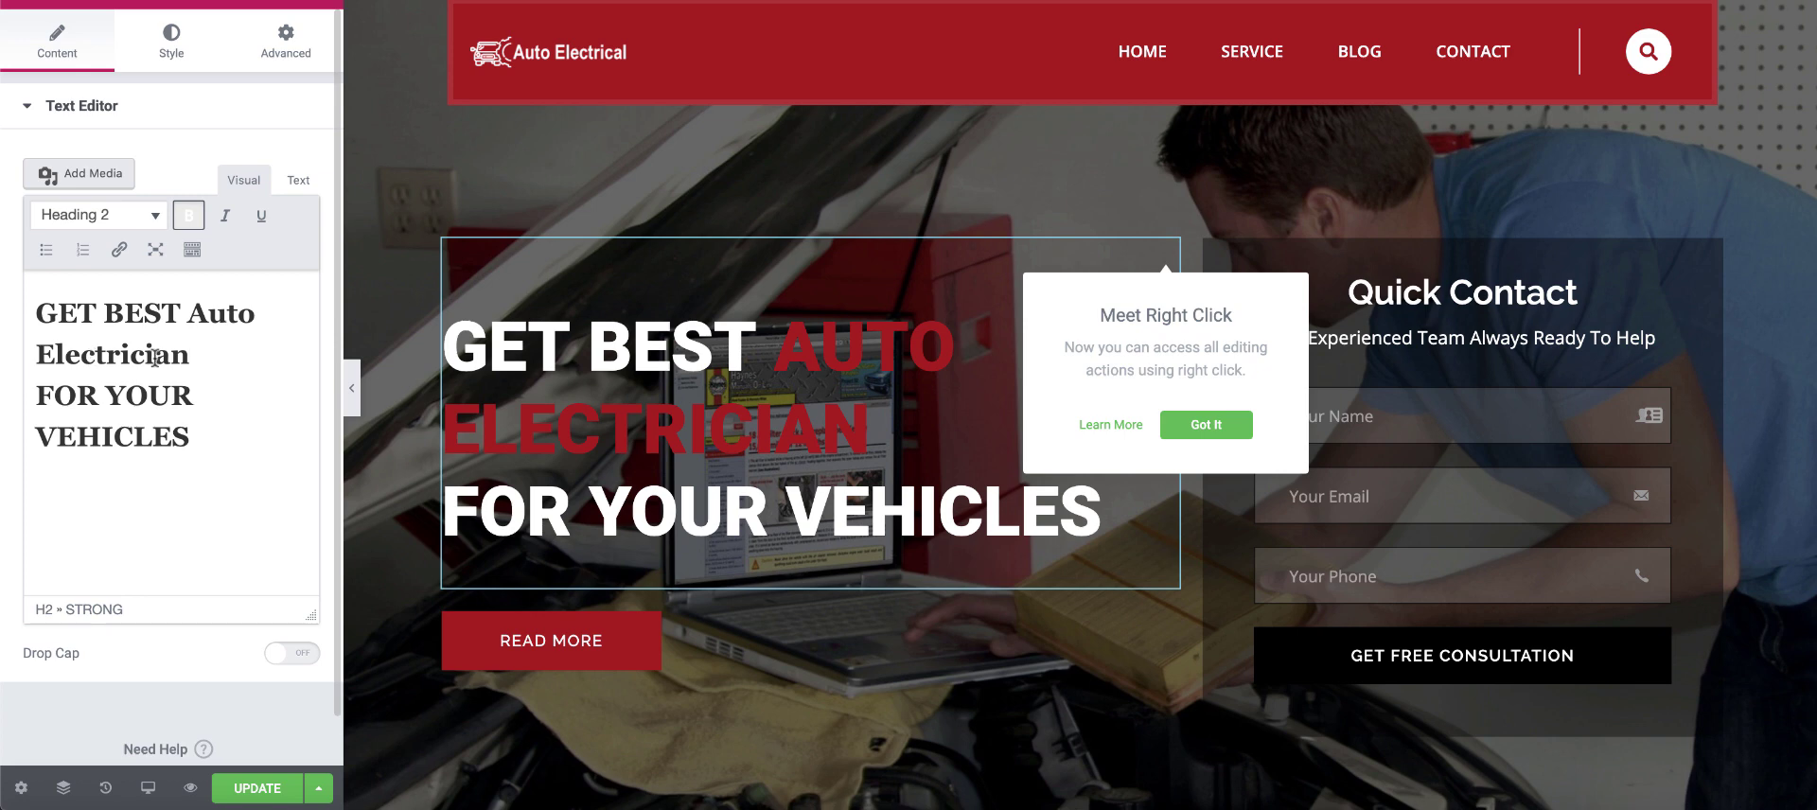
pyautogui.click(213, 443)
pyautogui.write('in [location]')
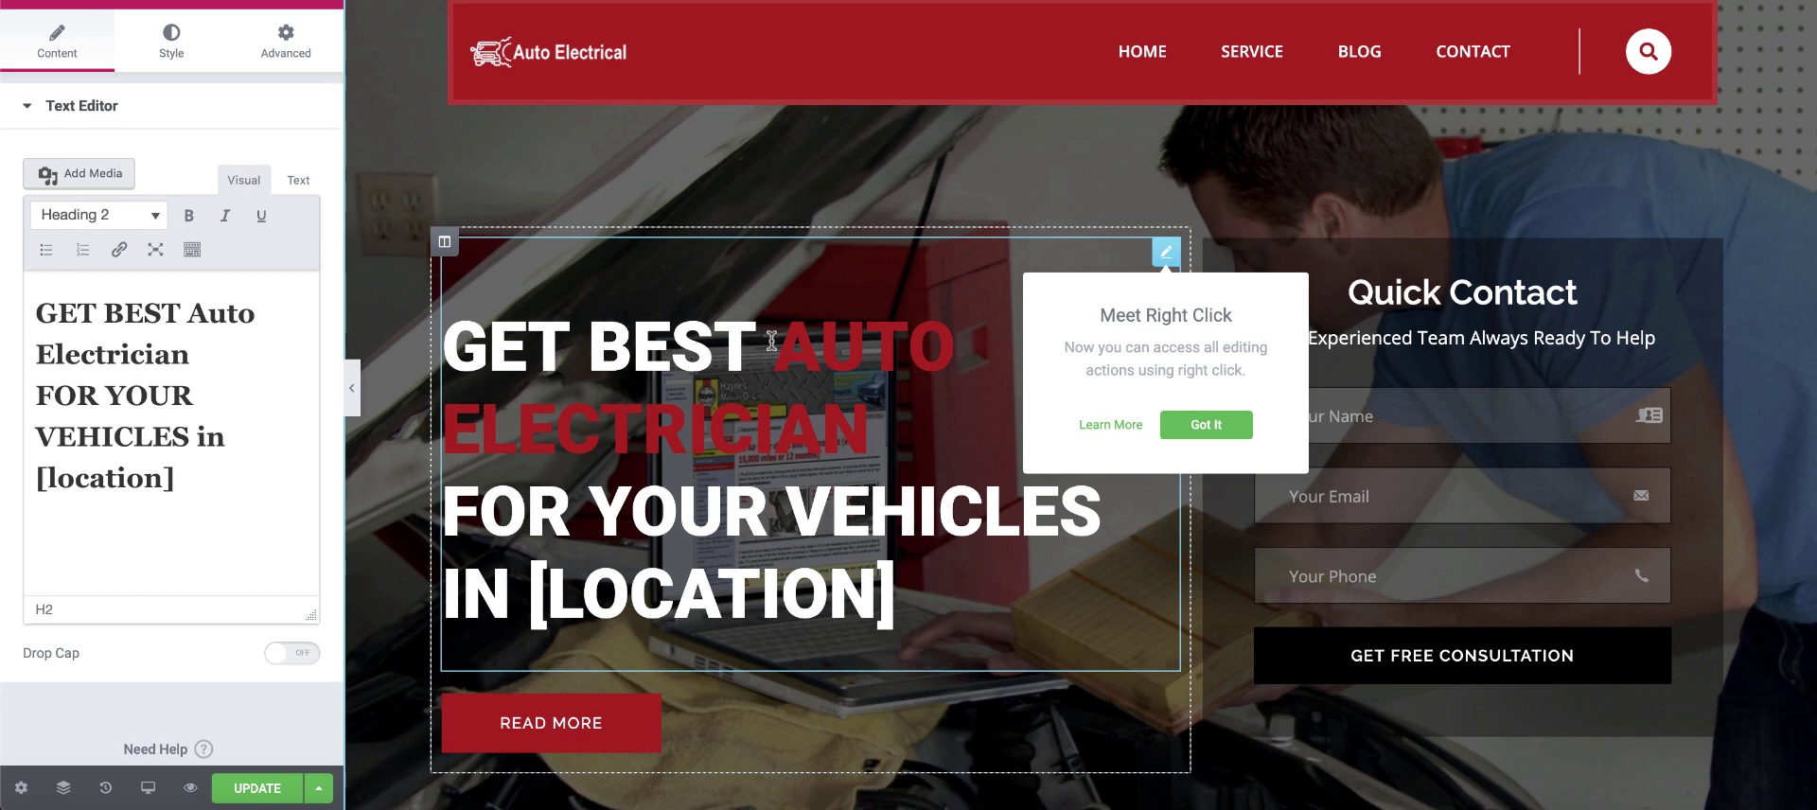
# Step: Remove "GET BEST", "FOR YOUR VEHICLES" and the line break from the hero heading, leaving "Auto Electrician in [location]"
pyautogui.moveTo(771, 341); pyautogui.dragTo(437, 308)
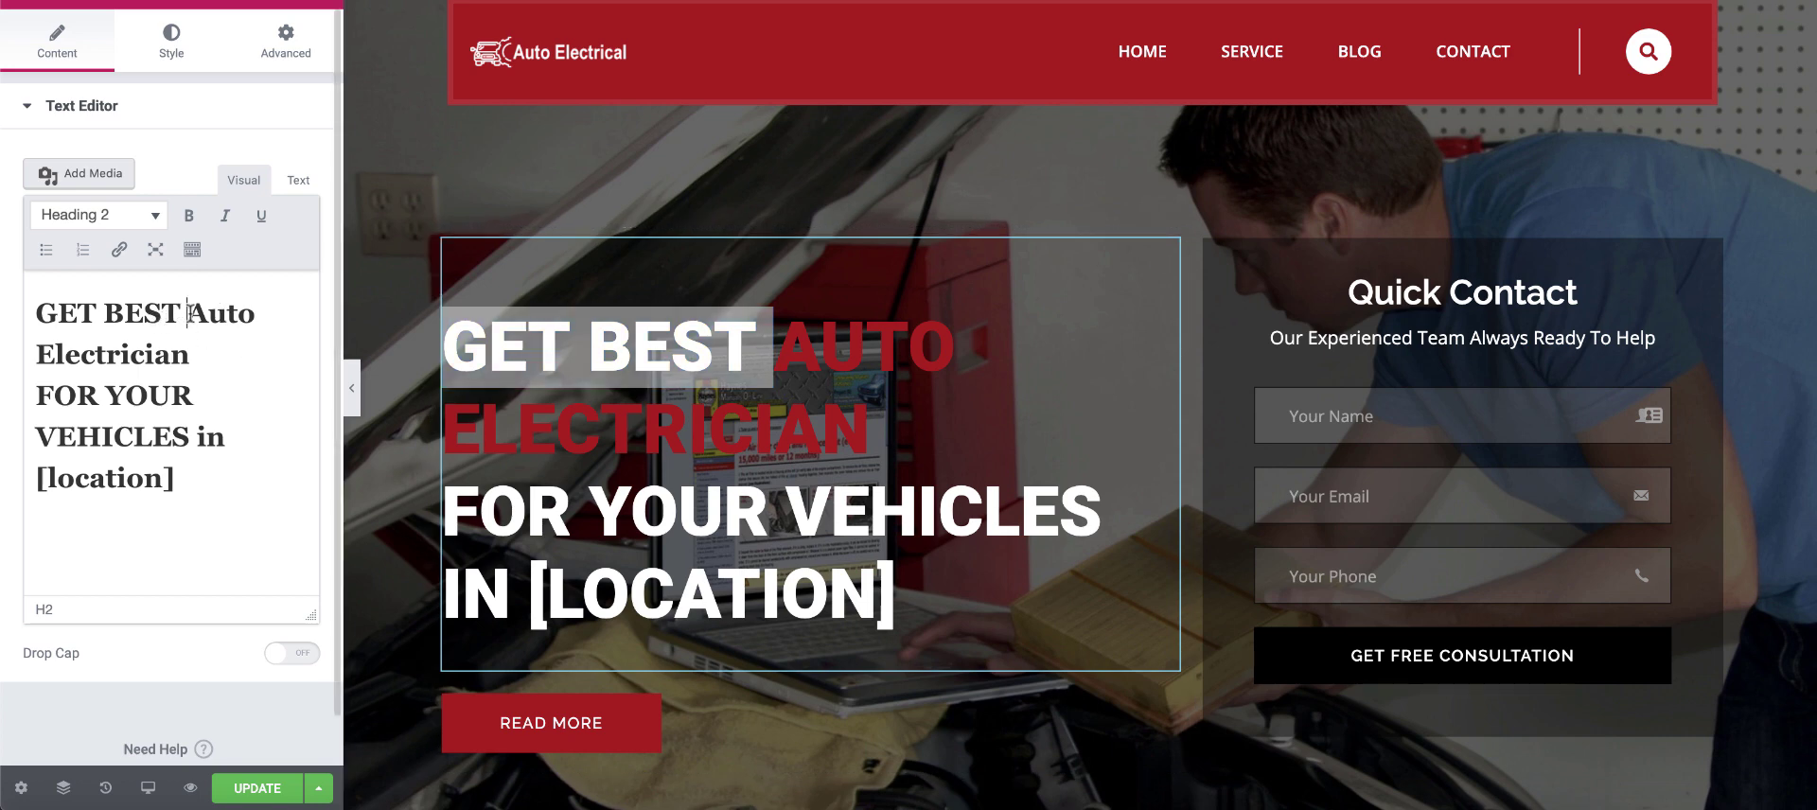
pyautogui.moveTo(192, 312); pyautogui.dragTo(2, 313)
pyautogui.press('BackSpace')
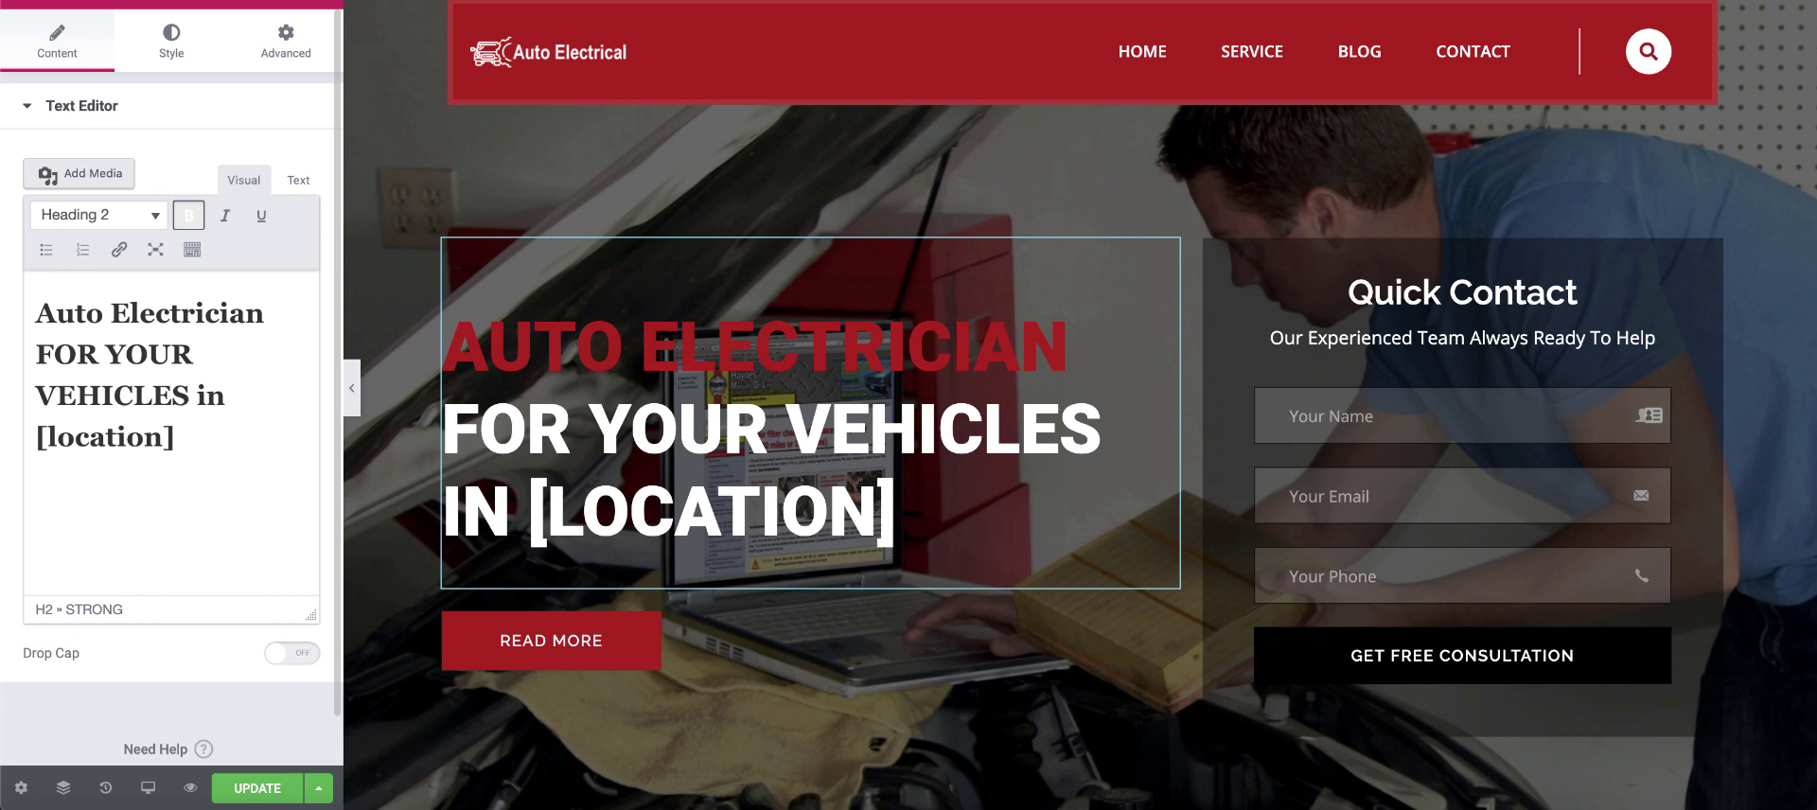
pyautogui.click(43, 354)
pyautogui.click(194, 386)
pyautogui.moveTo(190, 394); pyautogui.dragTo(34, 360)
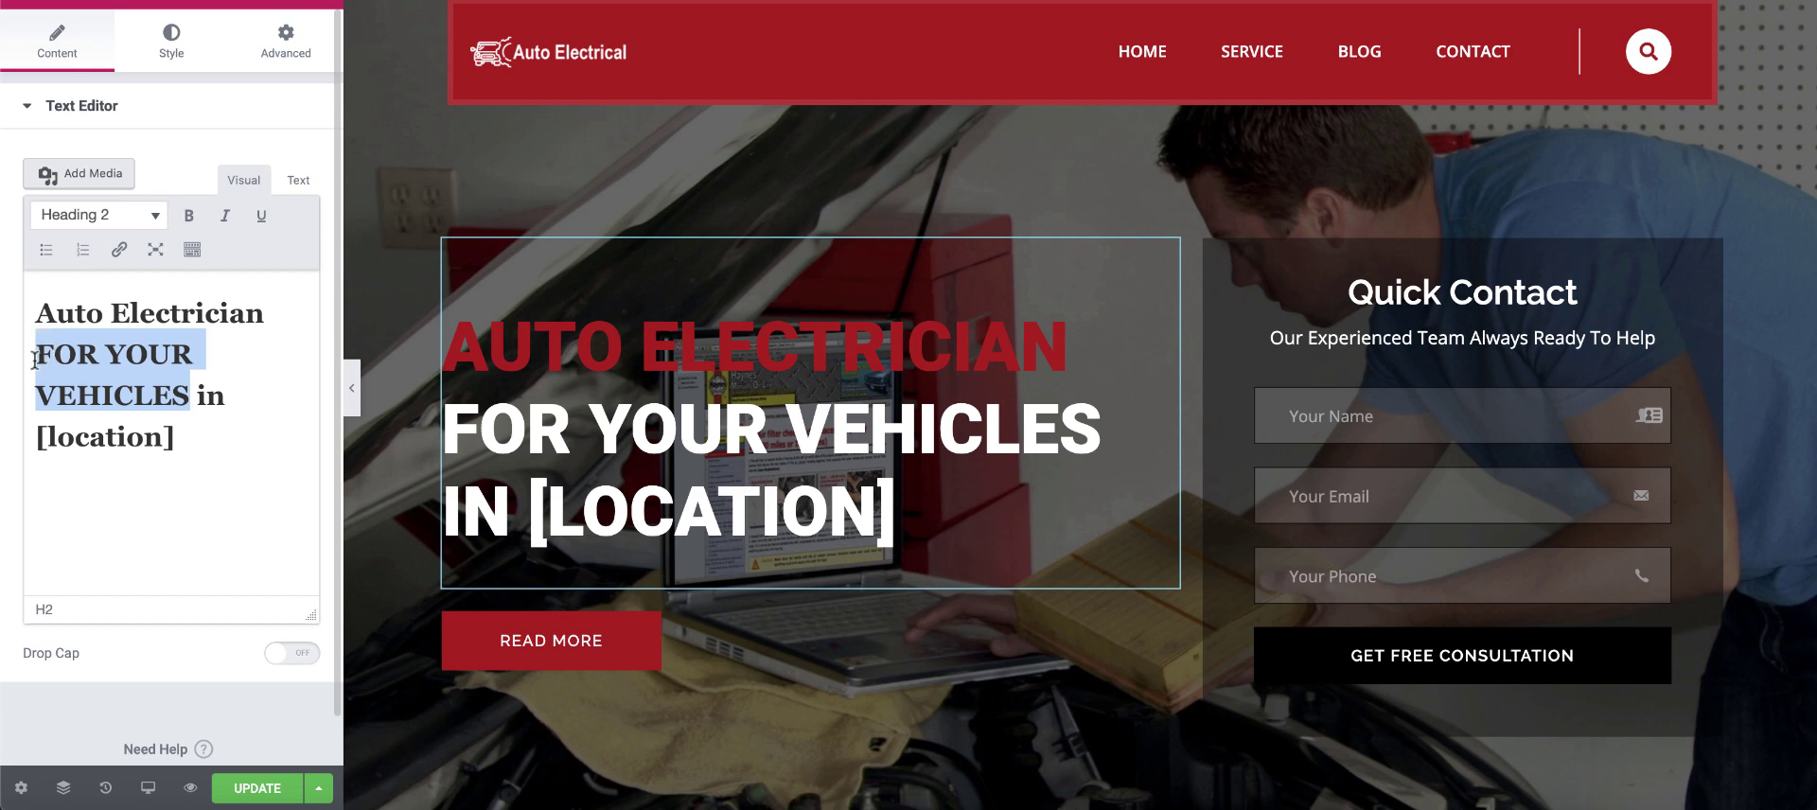
pyautogui.press('BackSpace')
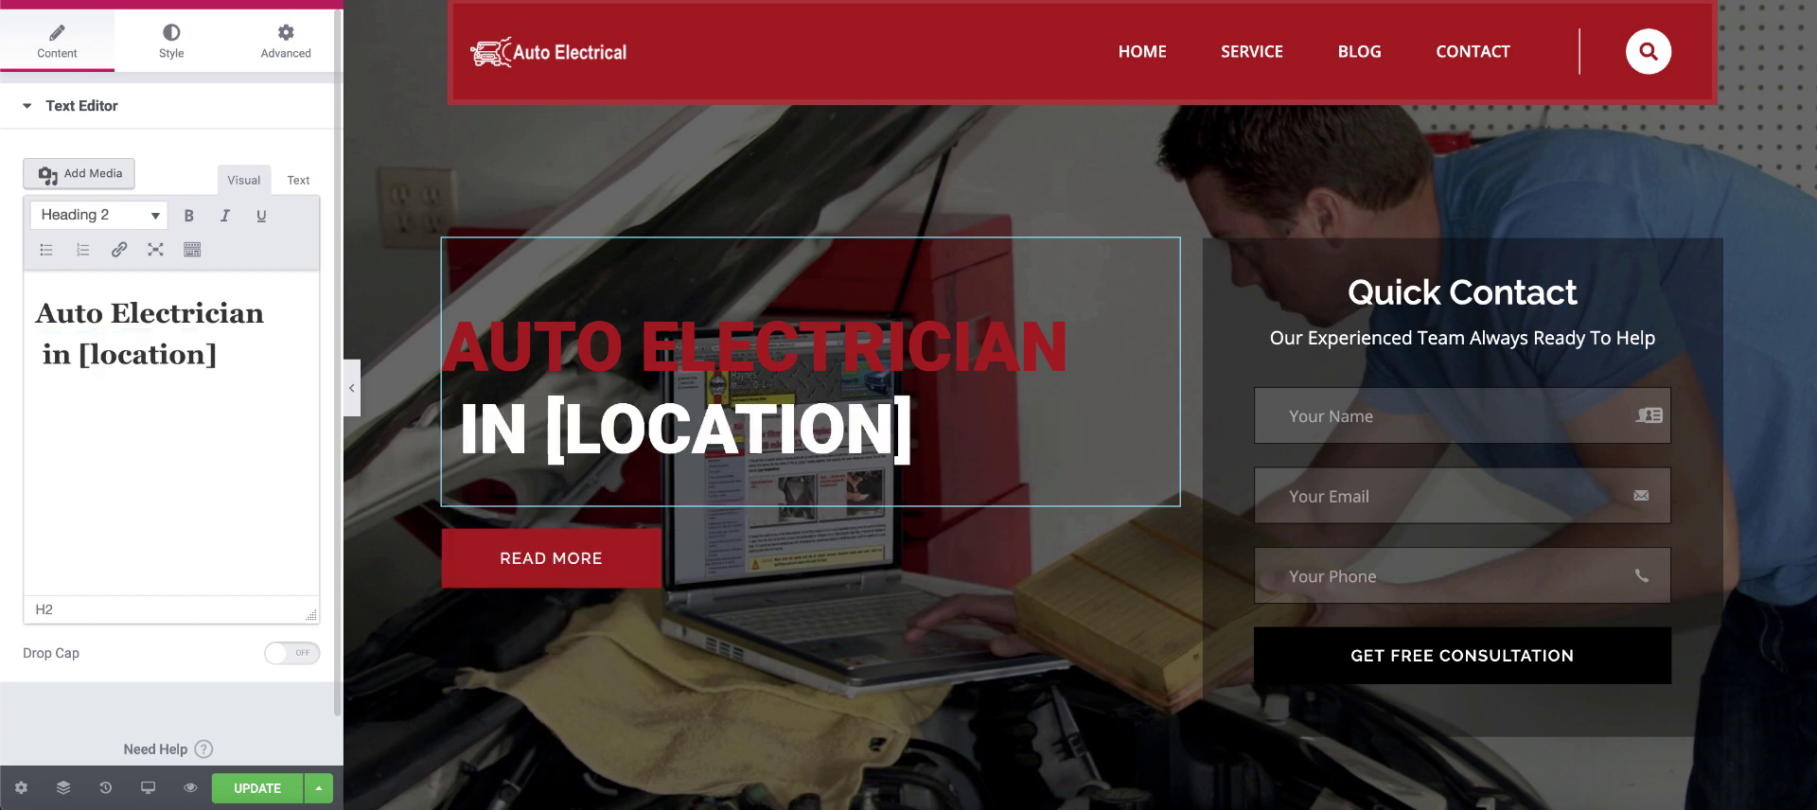
pyautogui.click(265, 312)
pyautogui.press('Delete')
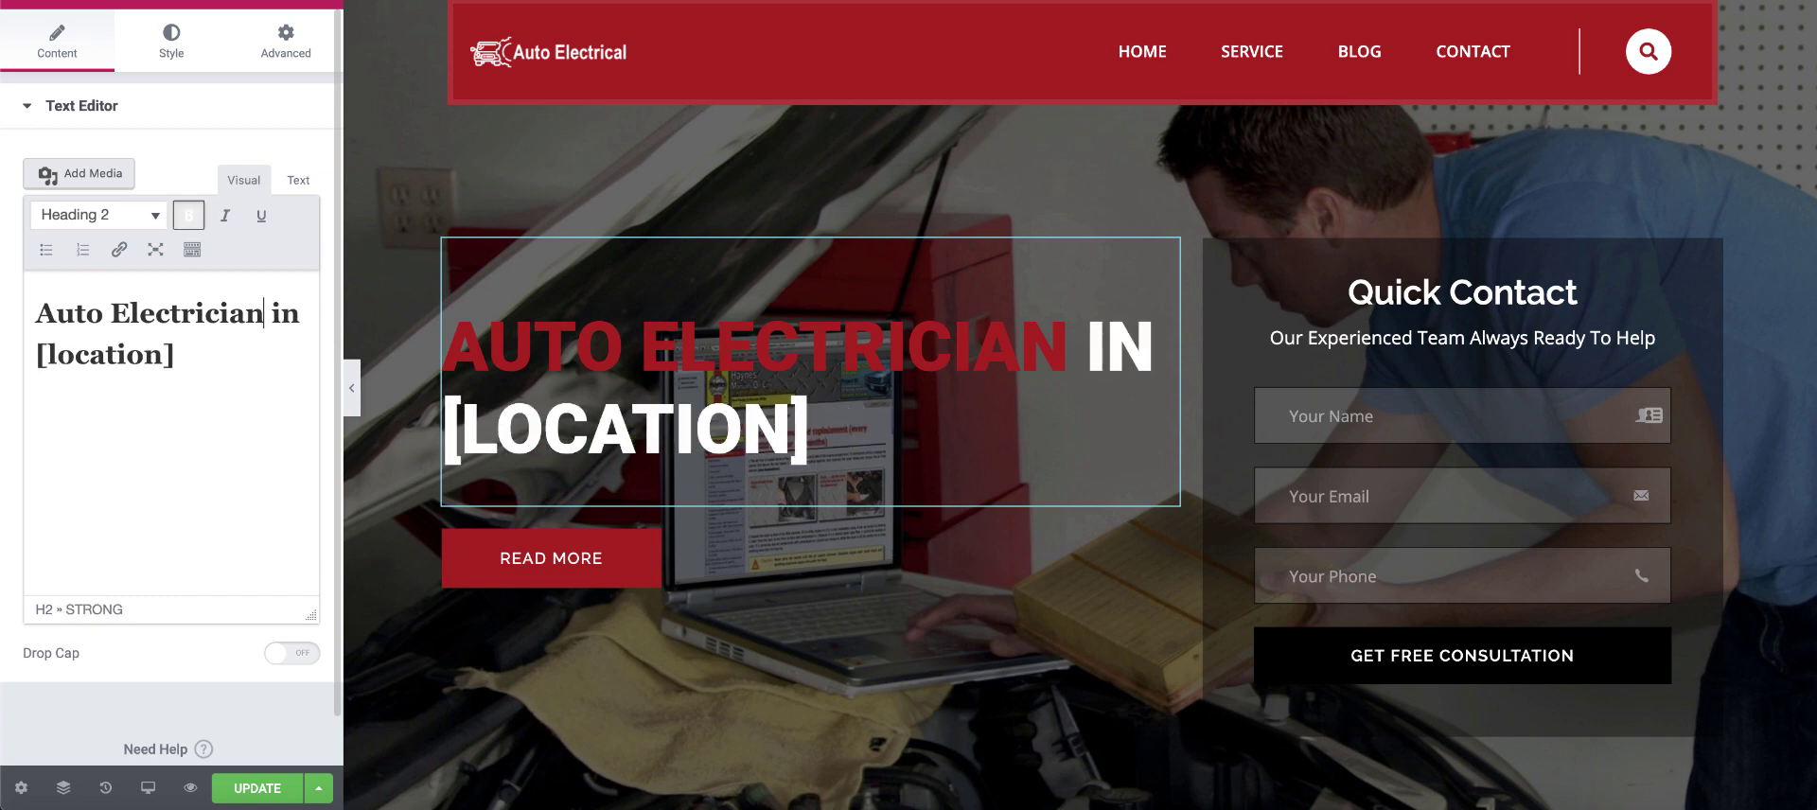
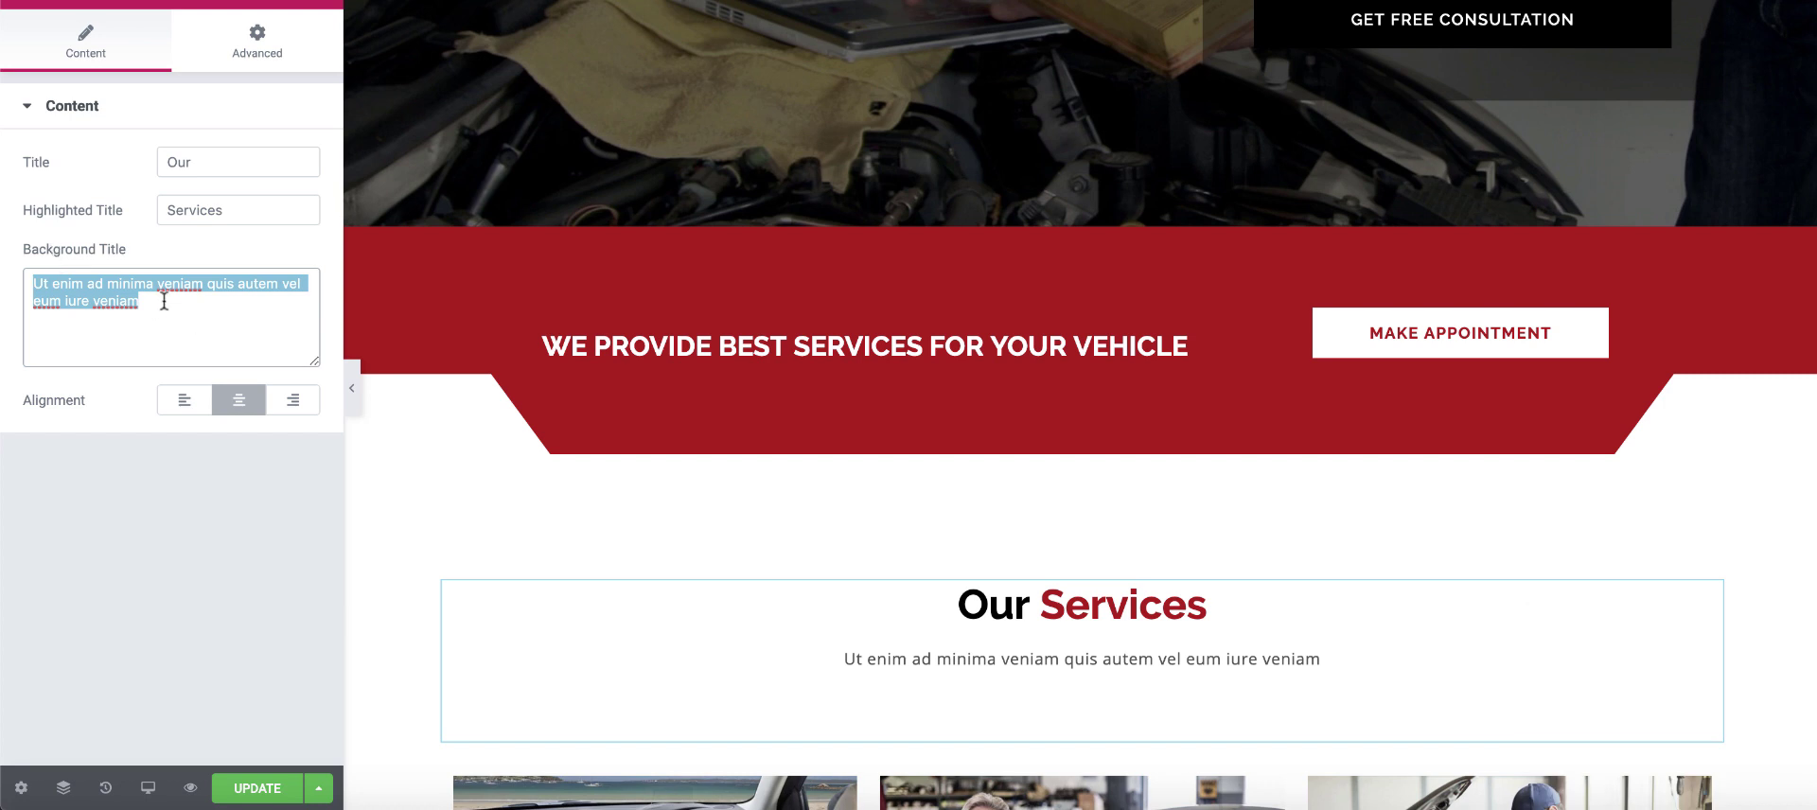
# Step: Replace the text under the Our Services heading with "If you want an auto electrician in [location] or [cities] call now!"
pyautogui.write('if you w')
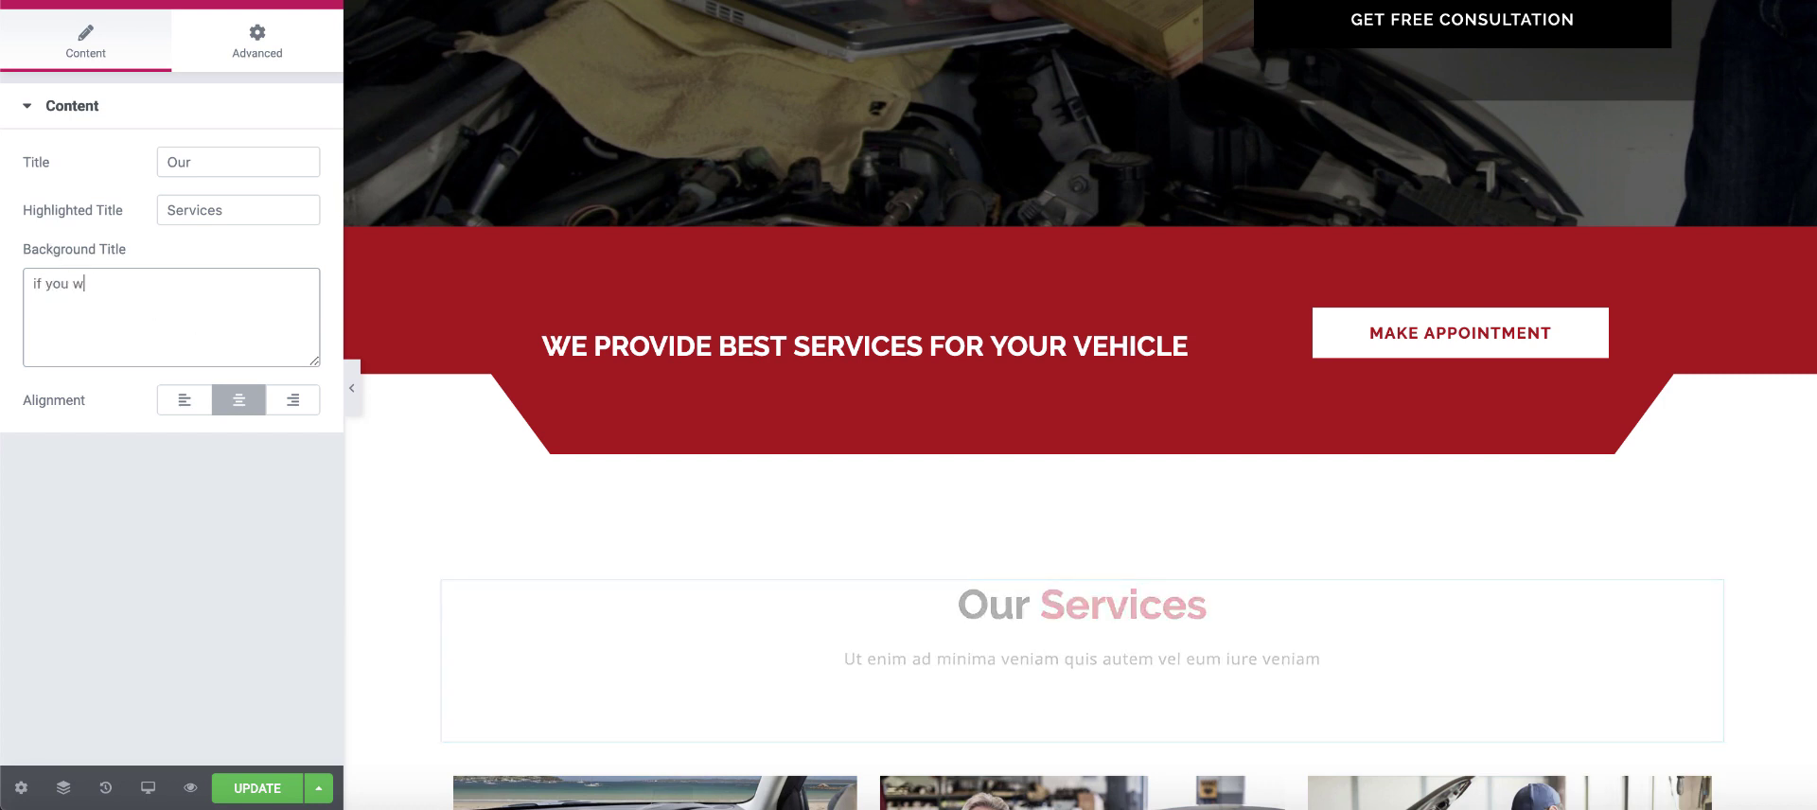
pyautogui.write('ant an auto elec')
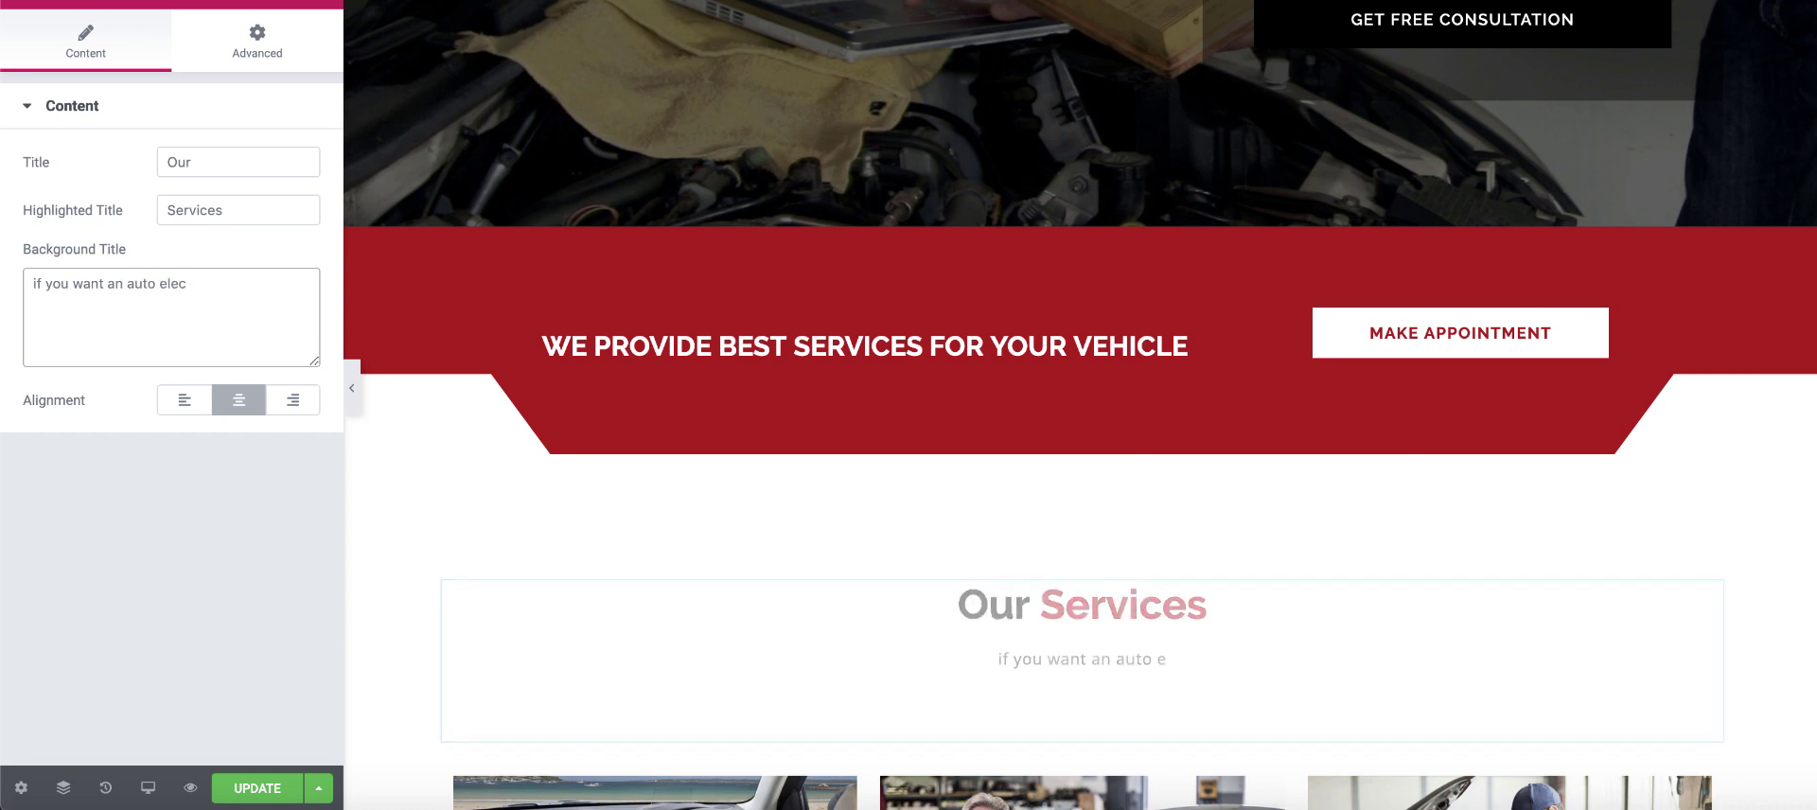
pyautogui.write('trician in')
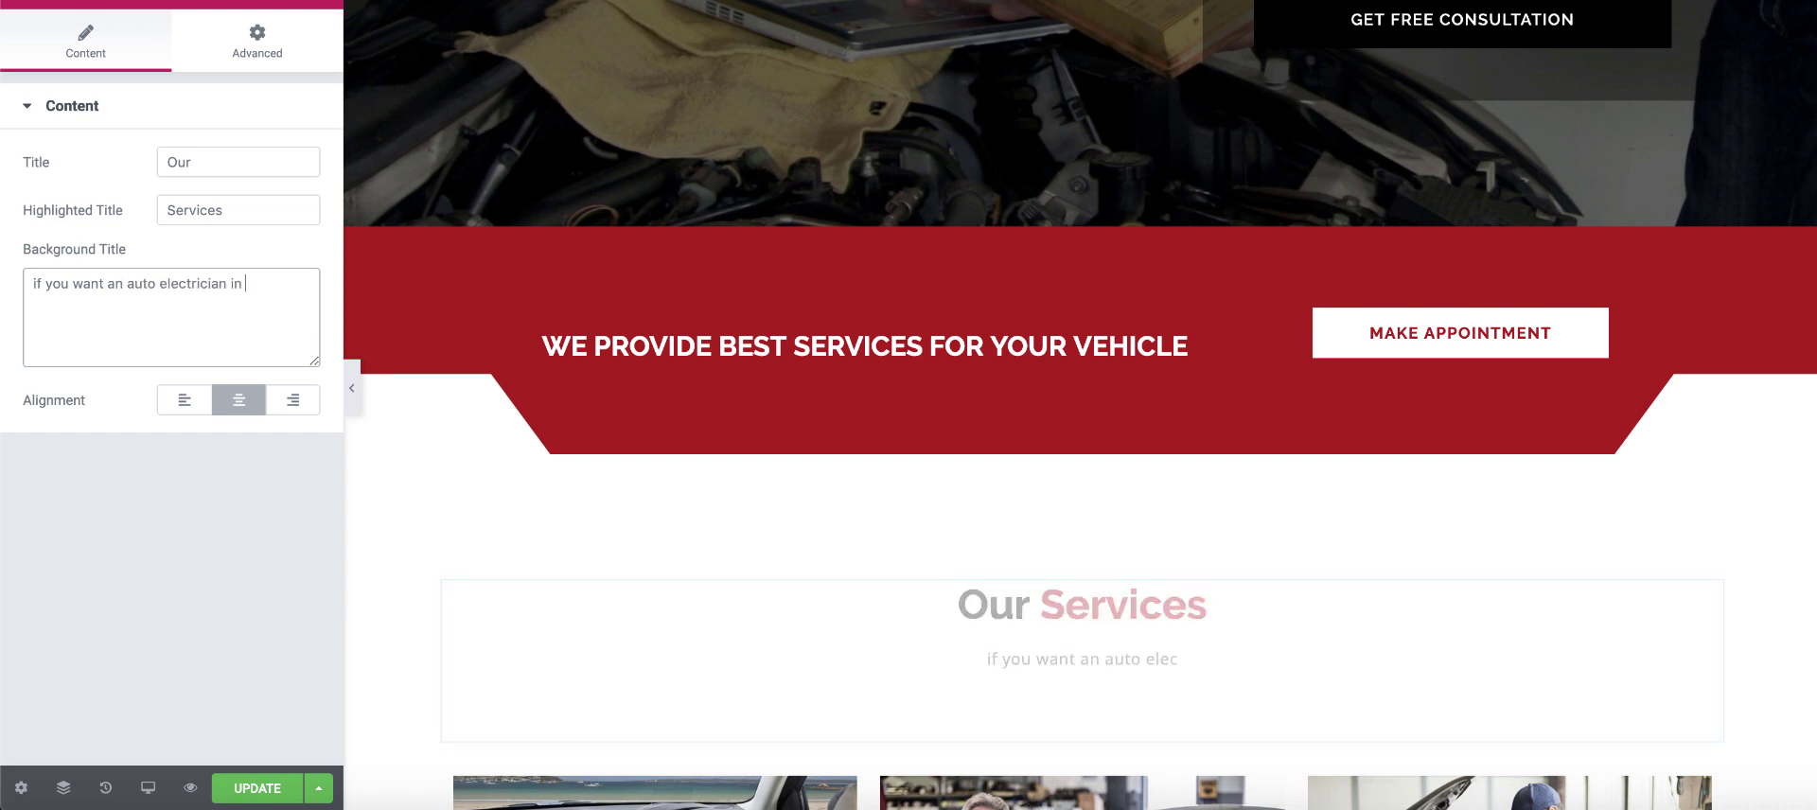
pyautogui.write('[location]')
pyautogui.write('or [cities')
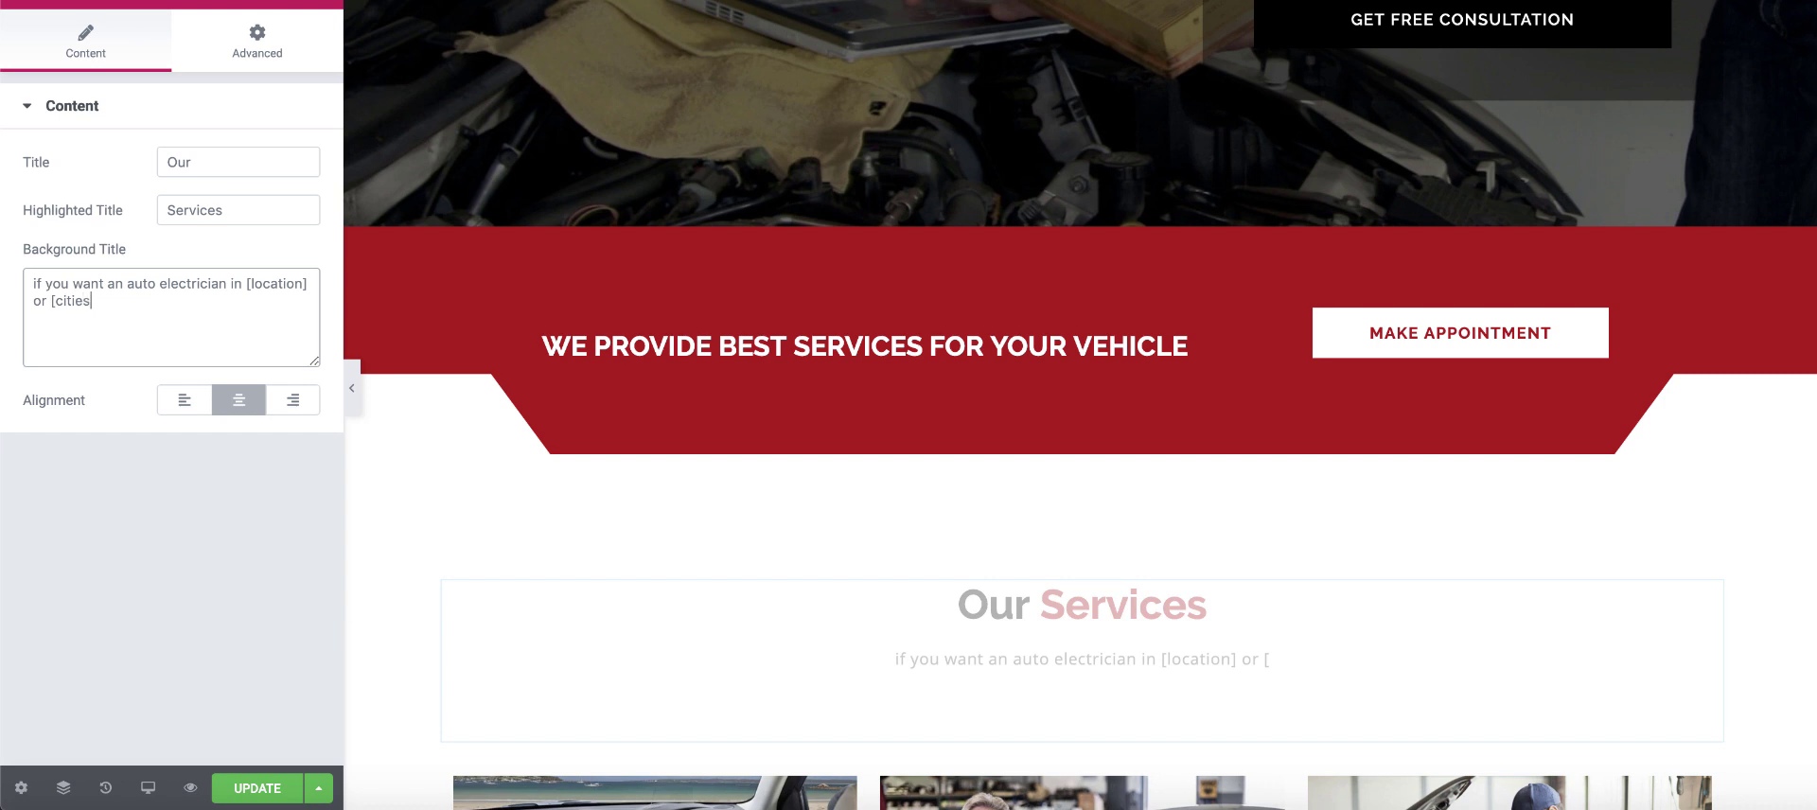
pyautogui.write(']')
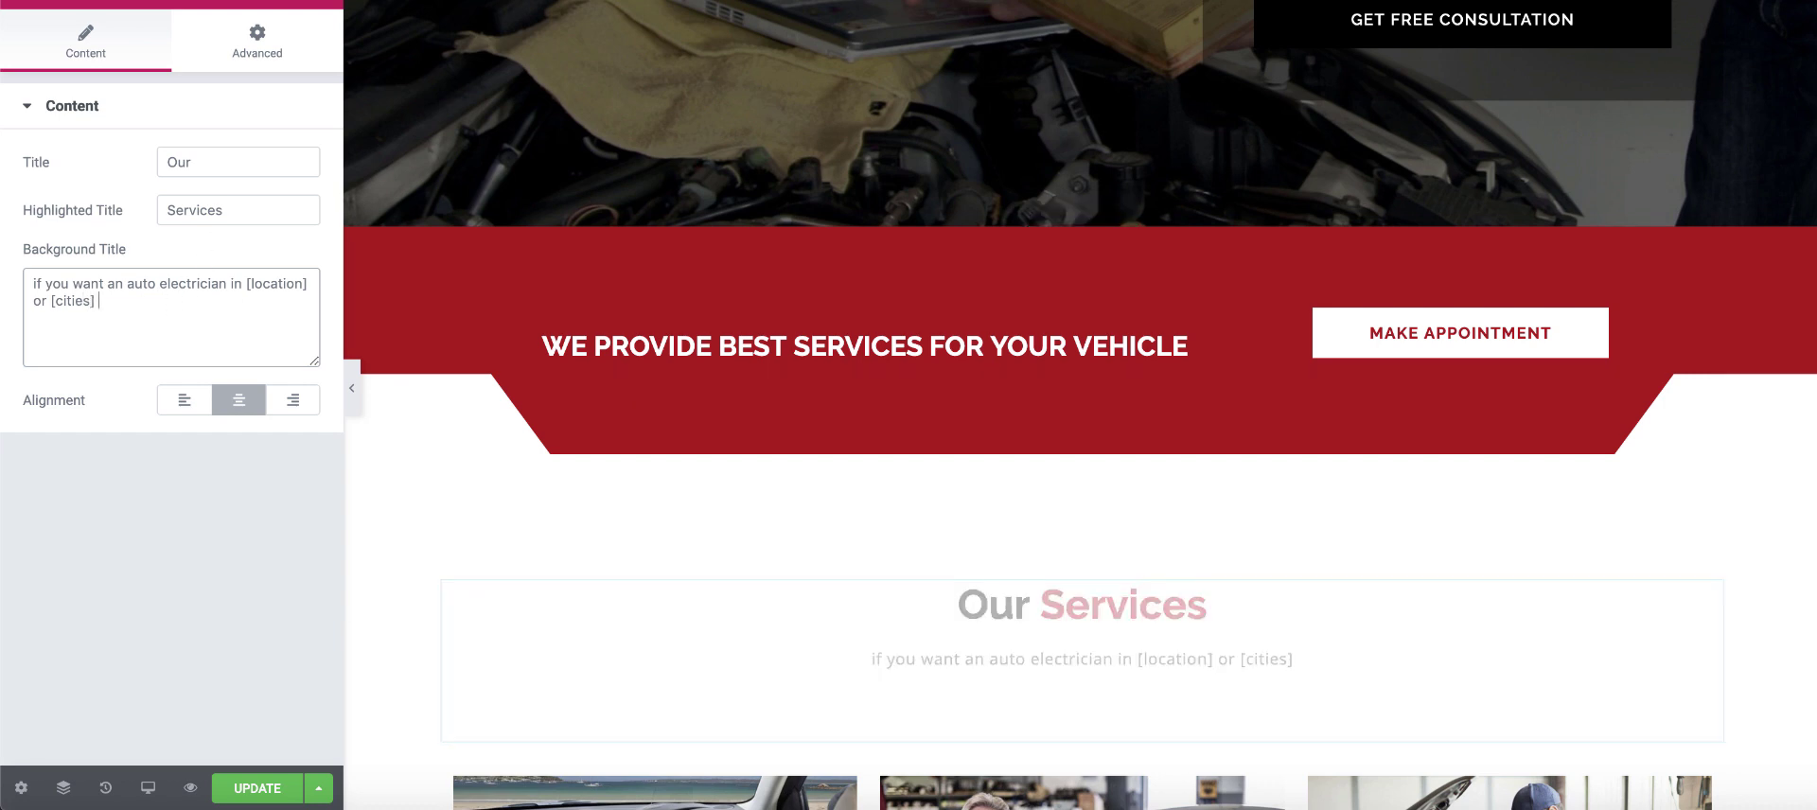
pyautogui.write(' call now!')
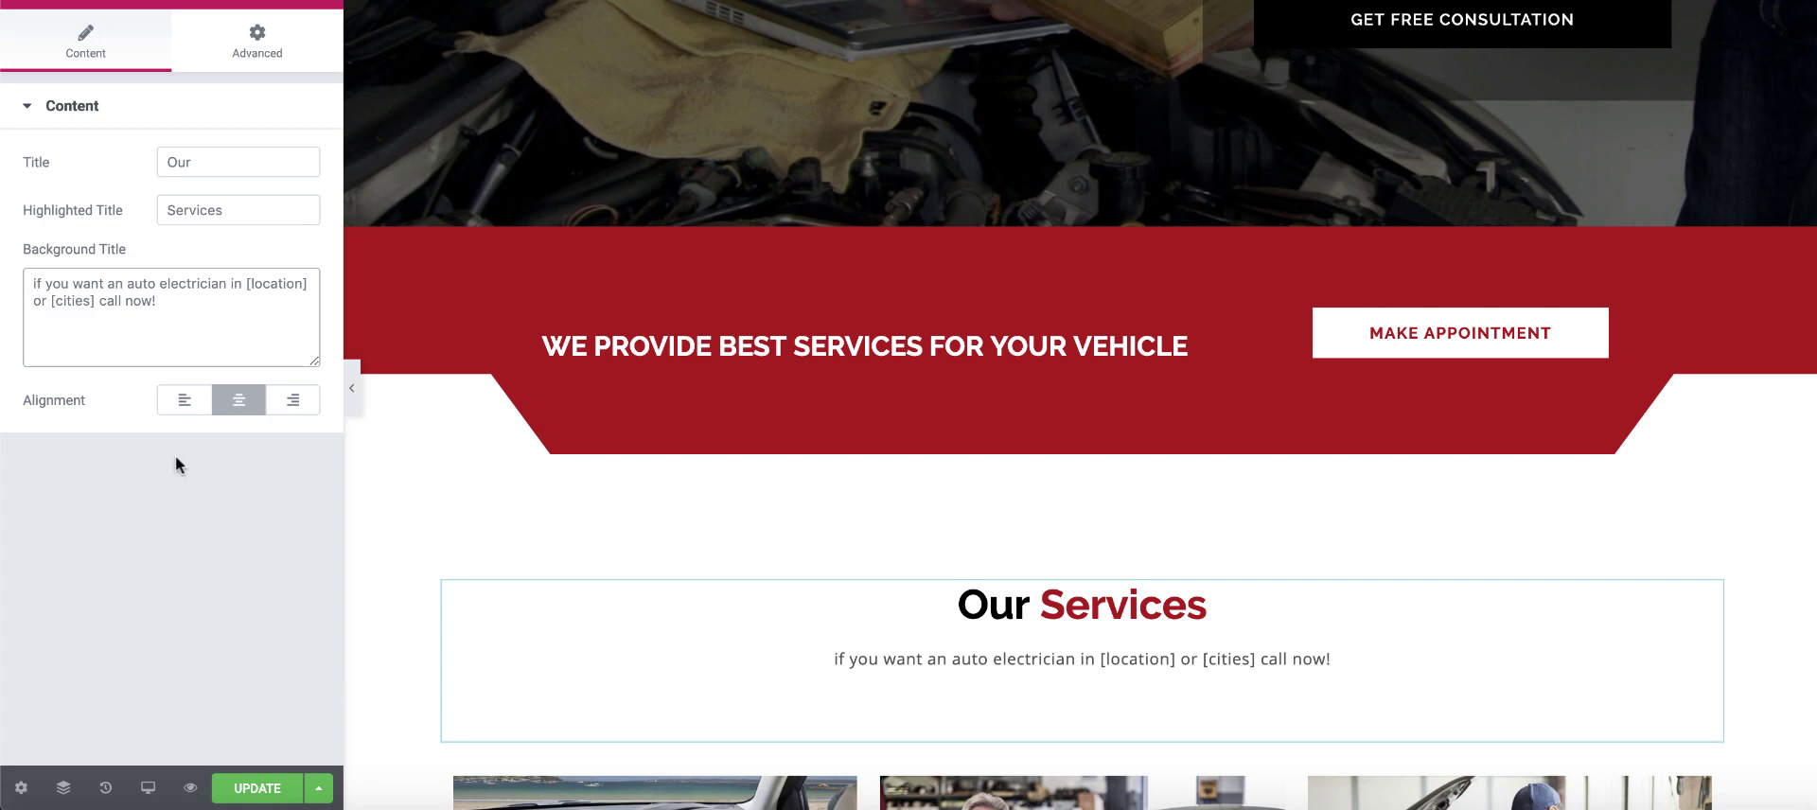
pyautogui.hotkey('ctrl', 'Home')
pyautogui.press('Delete')
pyautogui.write('I')
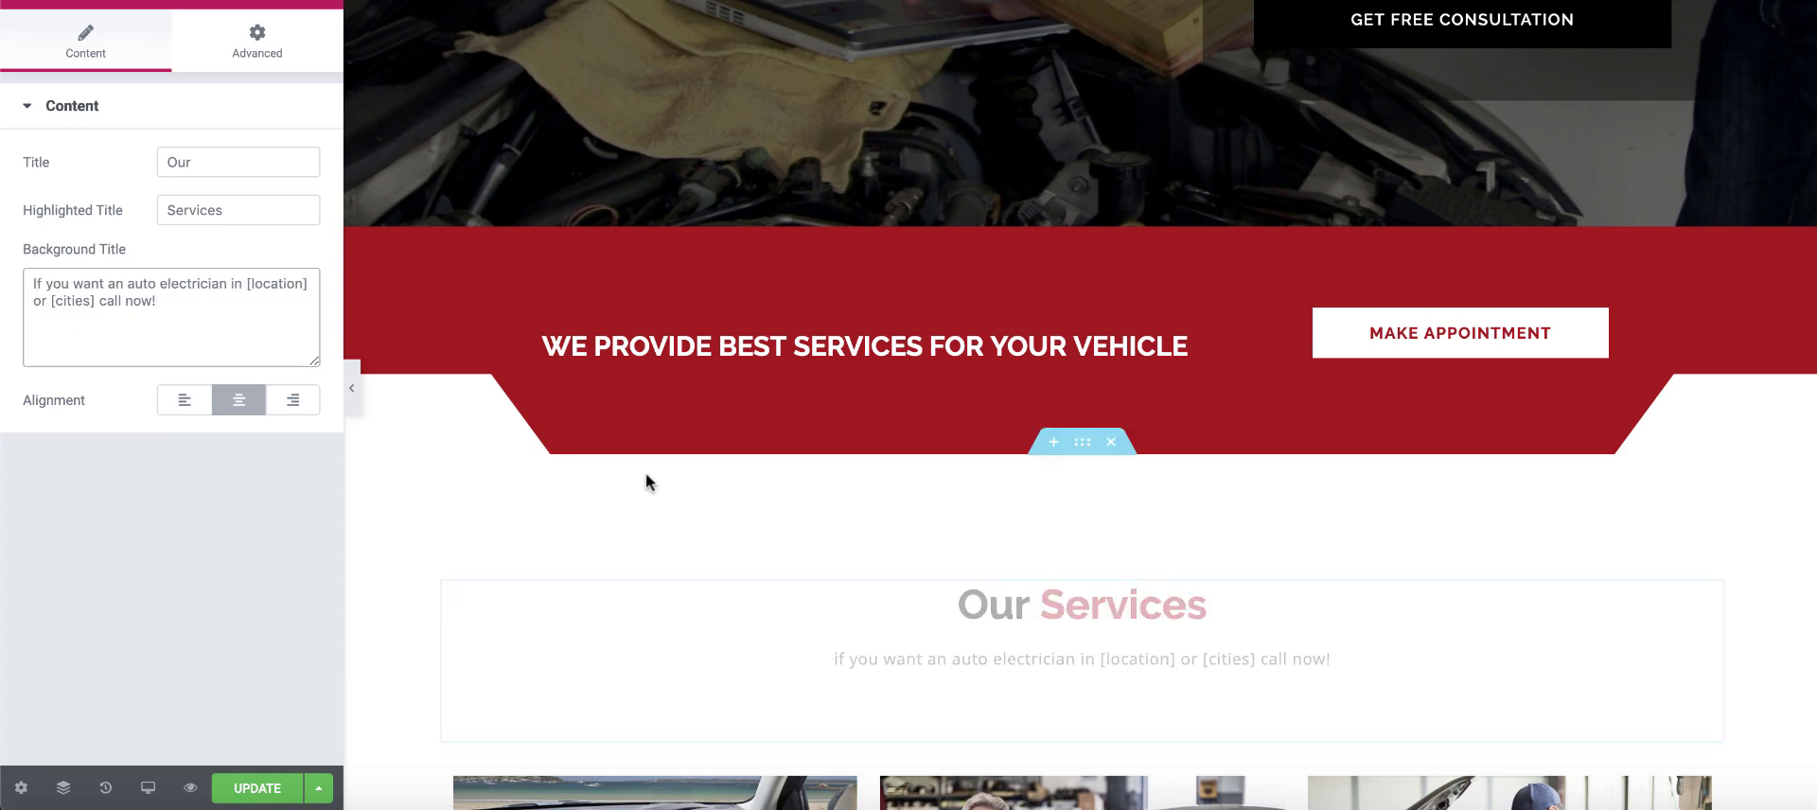
# Step: Update the Elementor page and open its live version
pyautogui.scroll(-8, 917, 516)
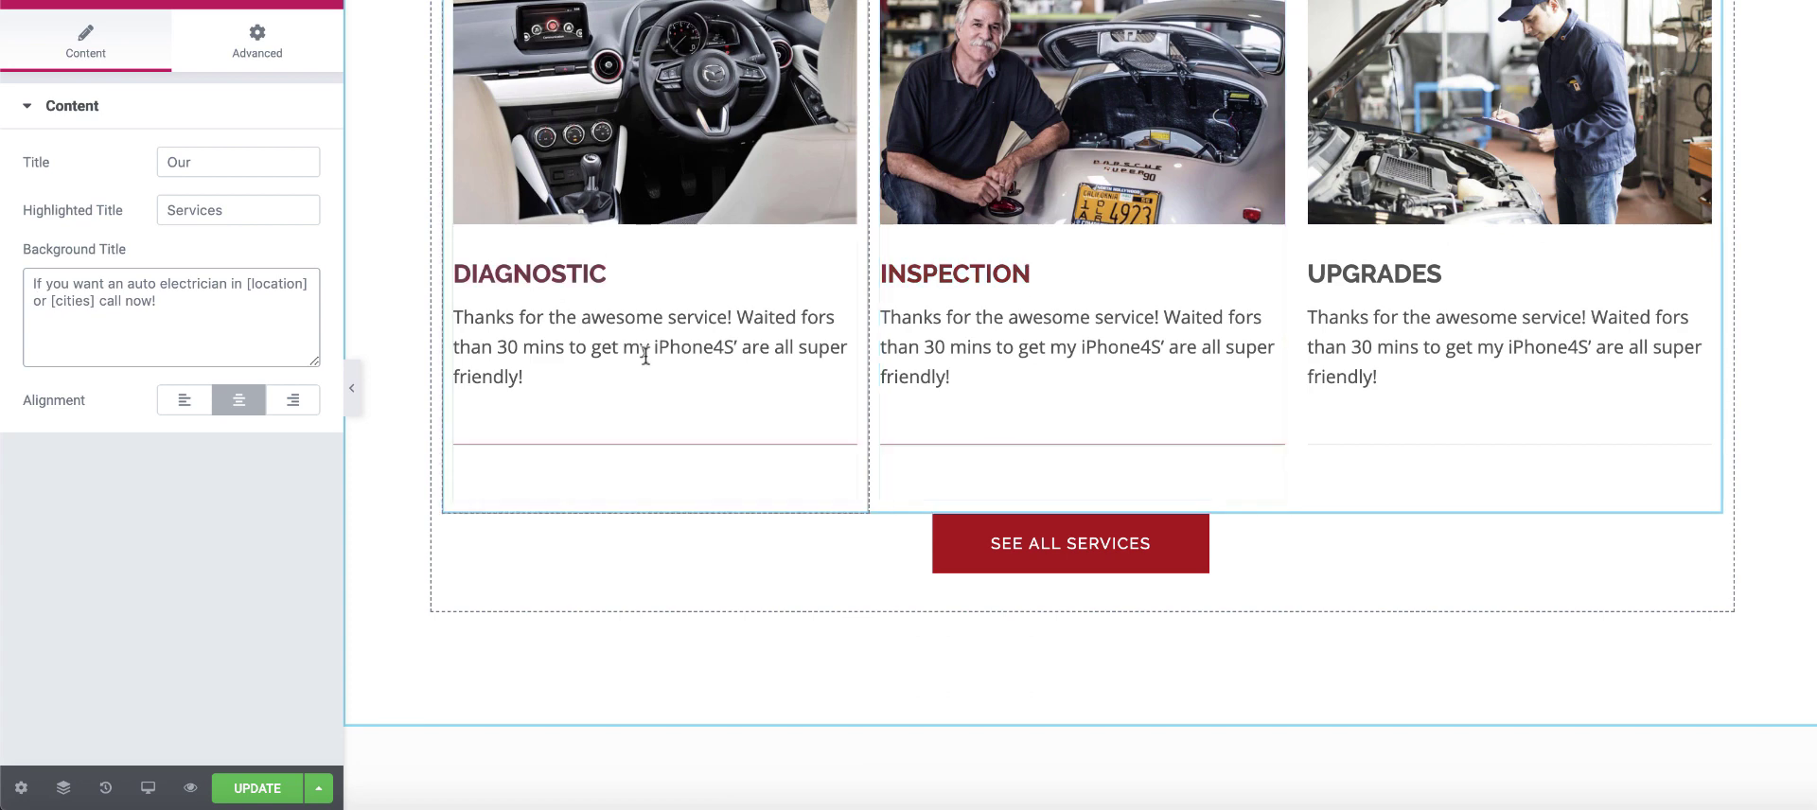
pyautogui.click(267, 790)
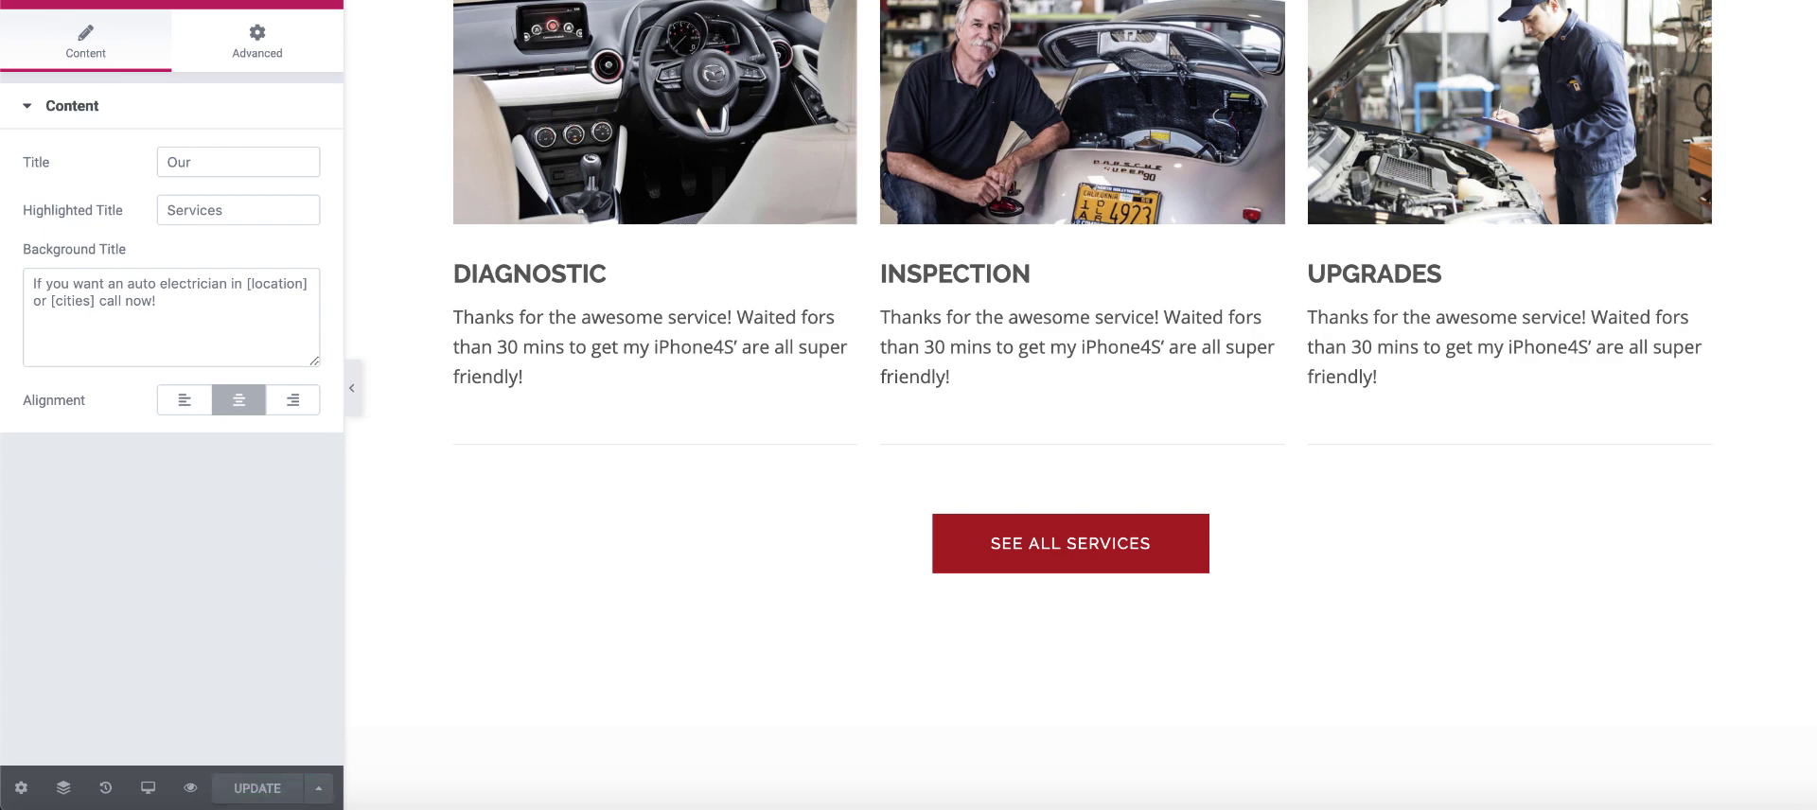
pyautogui.click(49, 4)
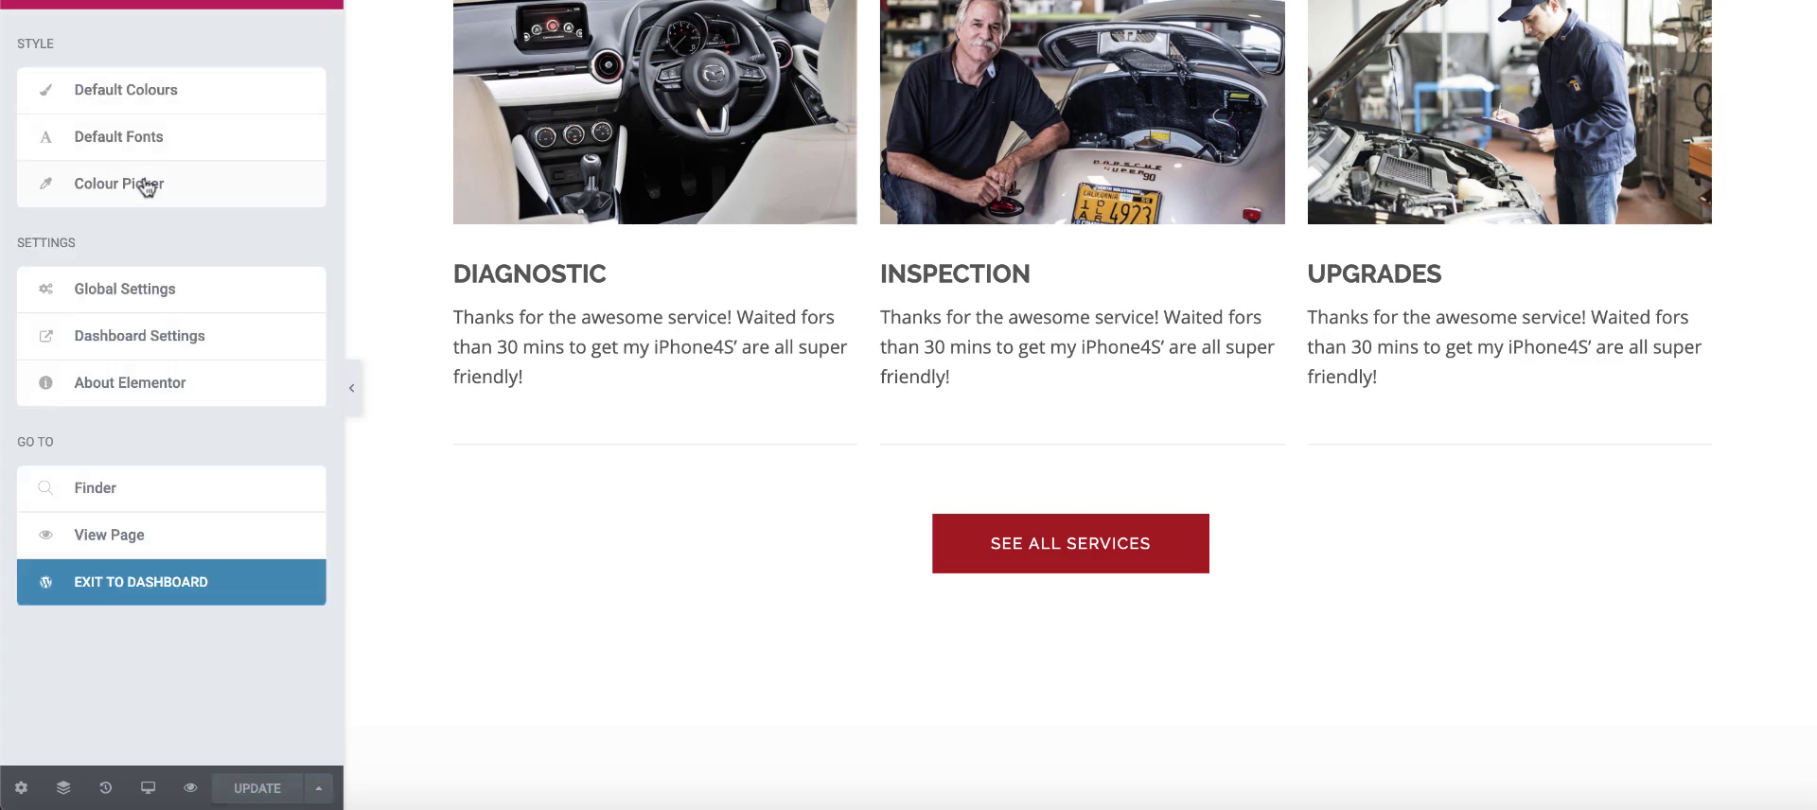
pyautogui.click(103, 533)
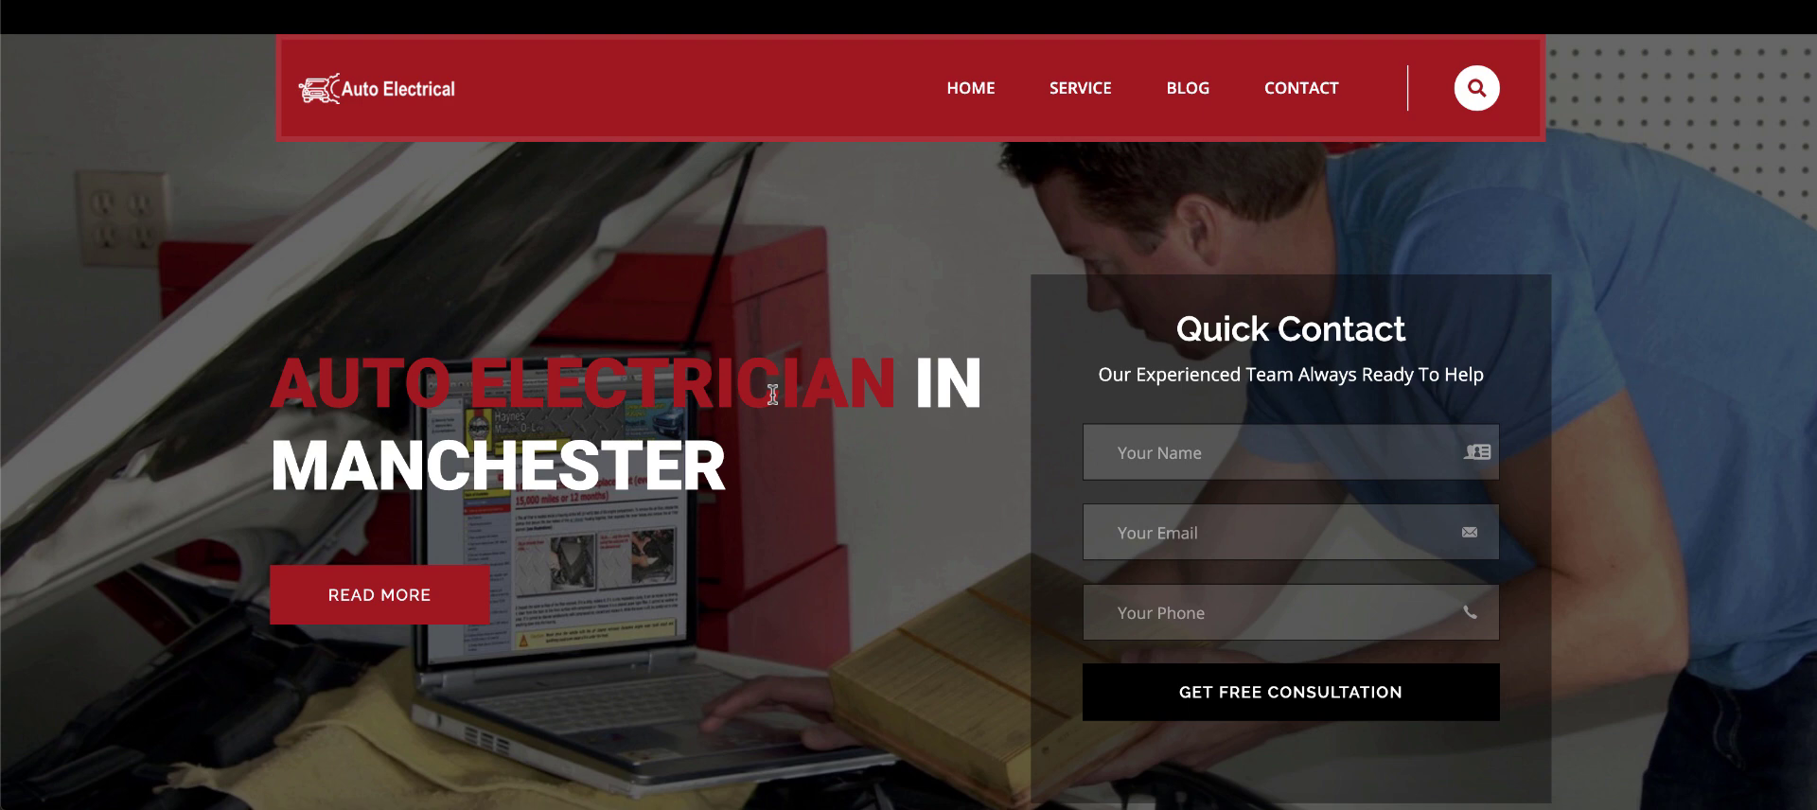
# Step: Check the hero heading and Our Services text on the live page, and follow the Cheetham Hill link to check that page's text
pyautogui.scroll(-10, 772, 395)
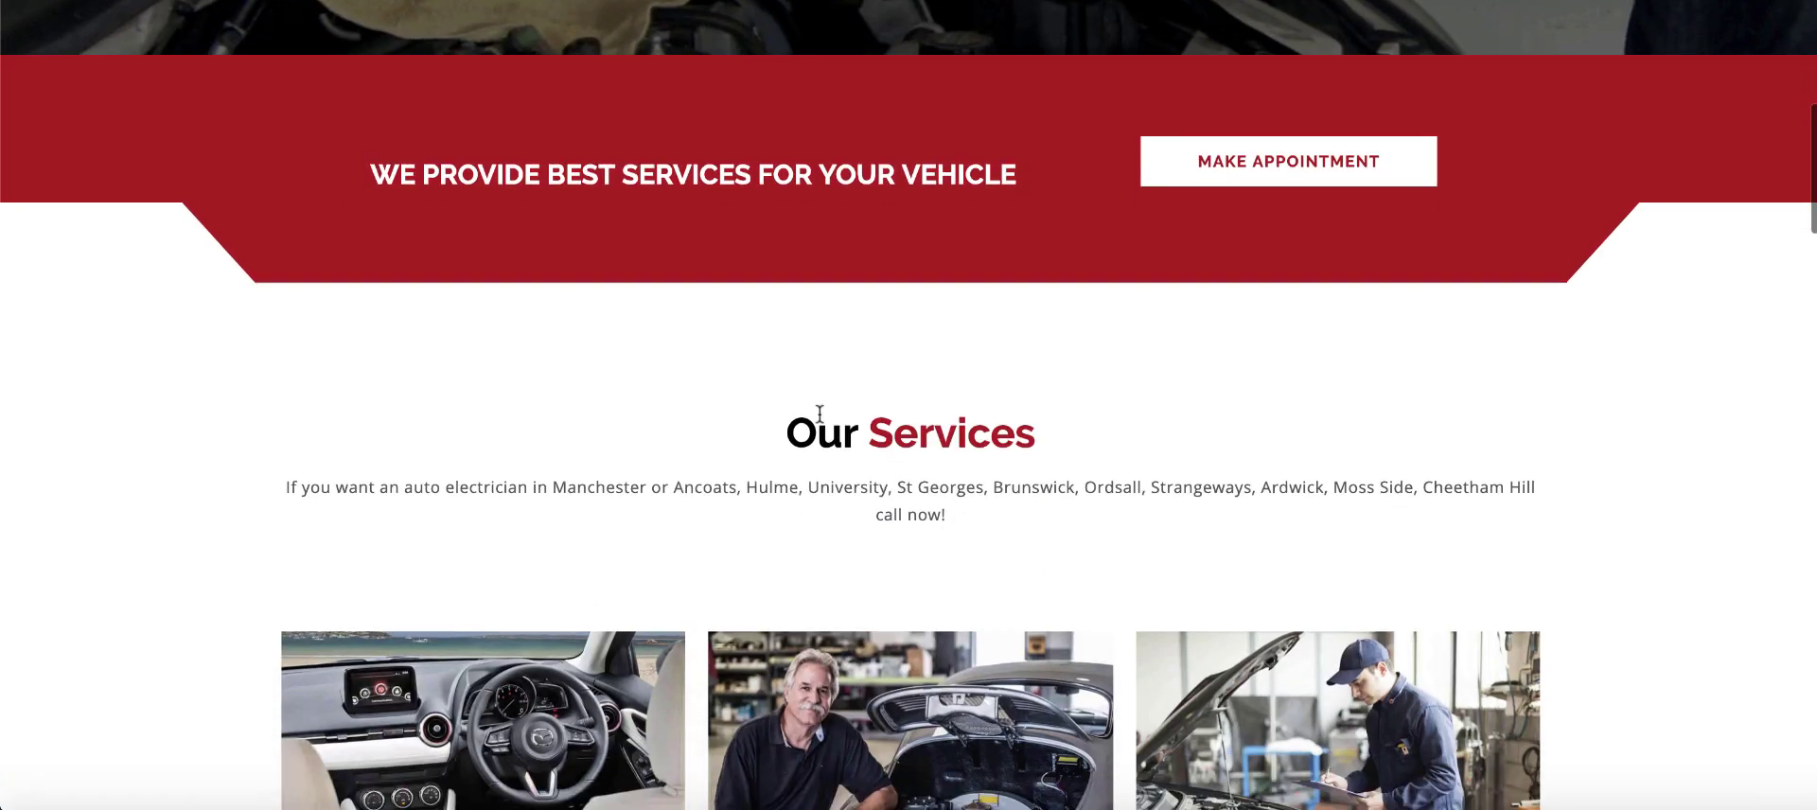
pyautogui.scroll(-2, 819, 412)
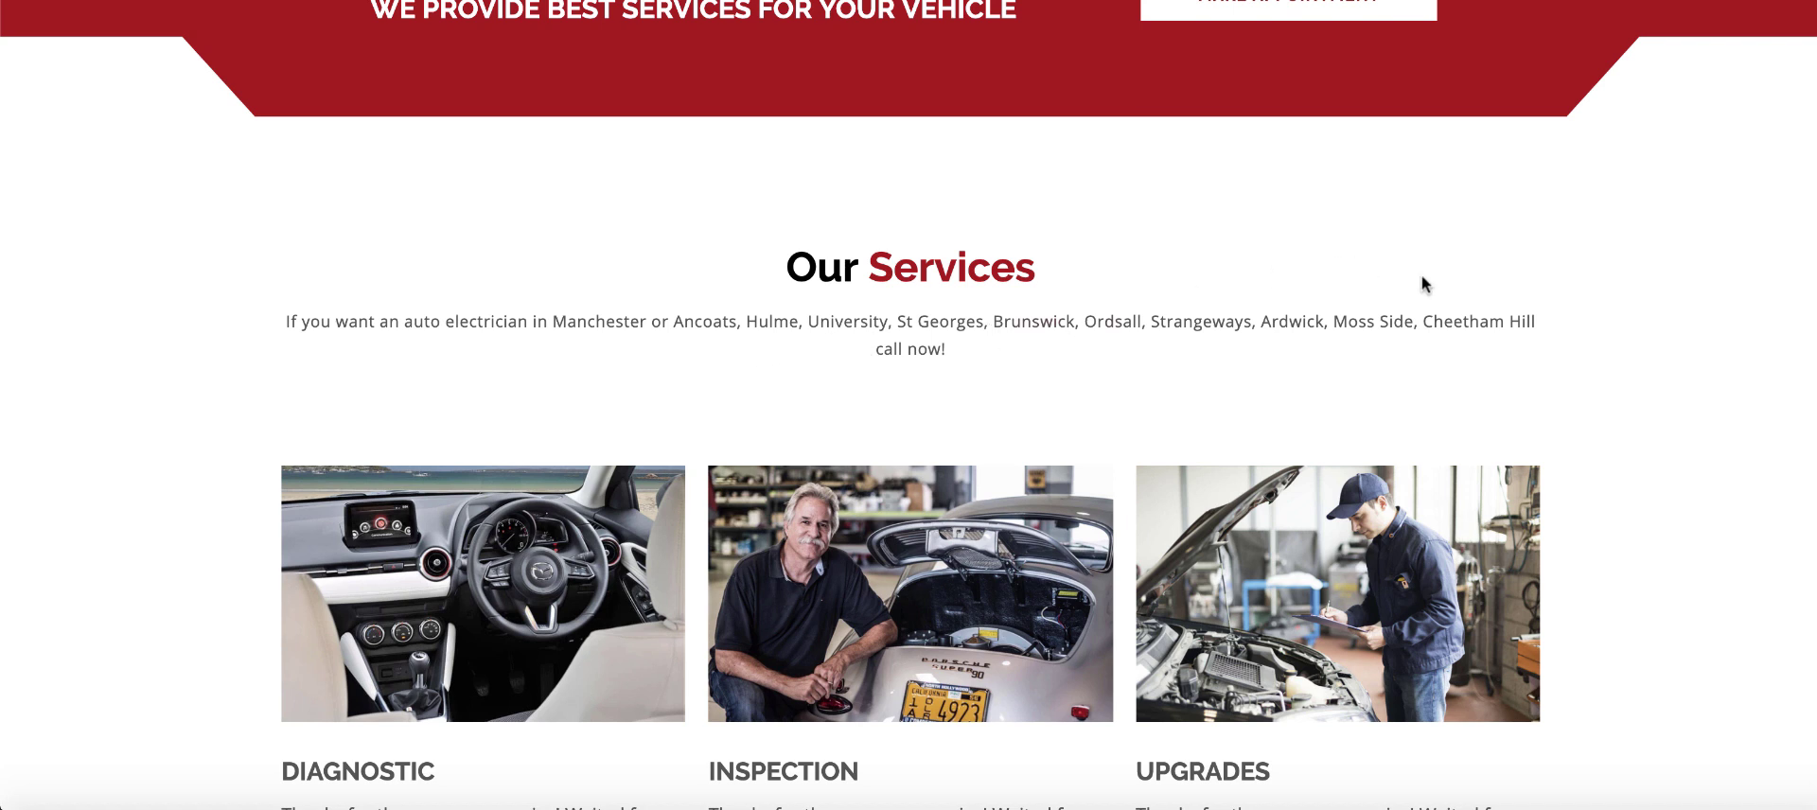
pyautogui.click(1481, 326)
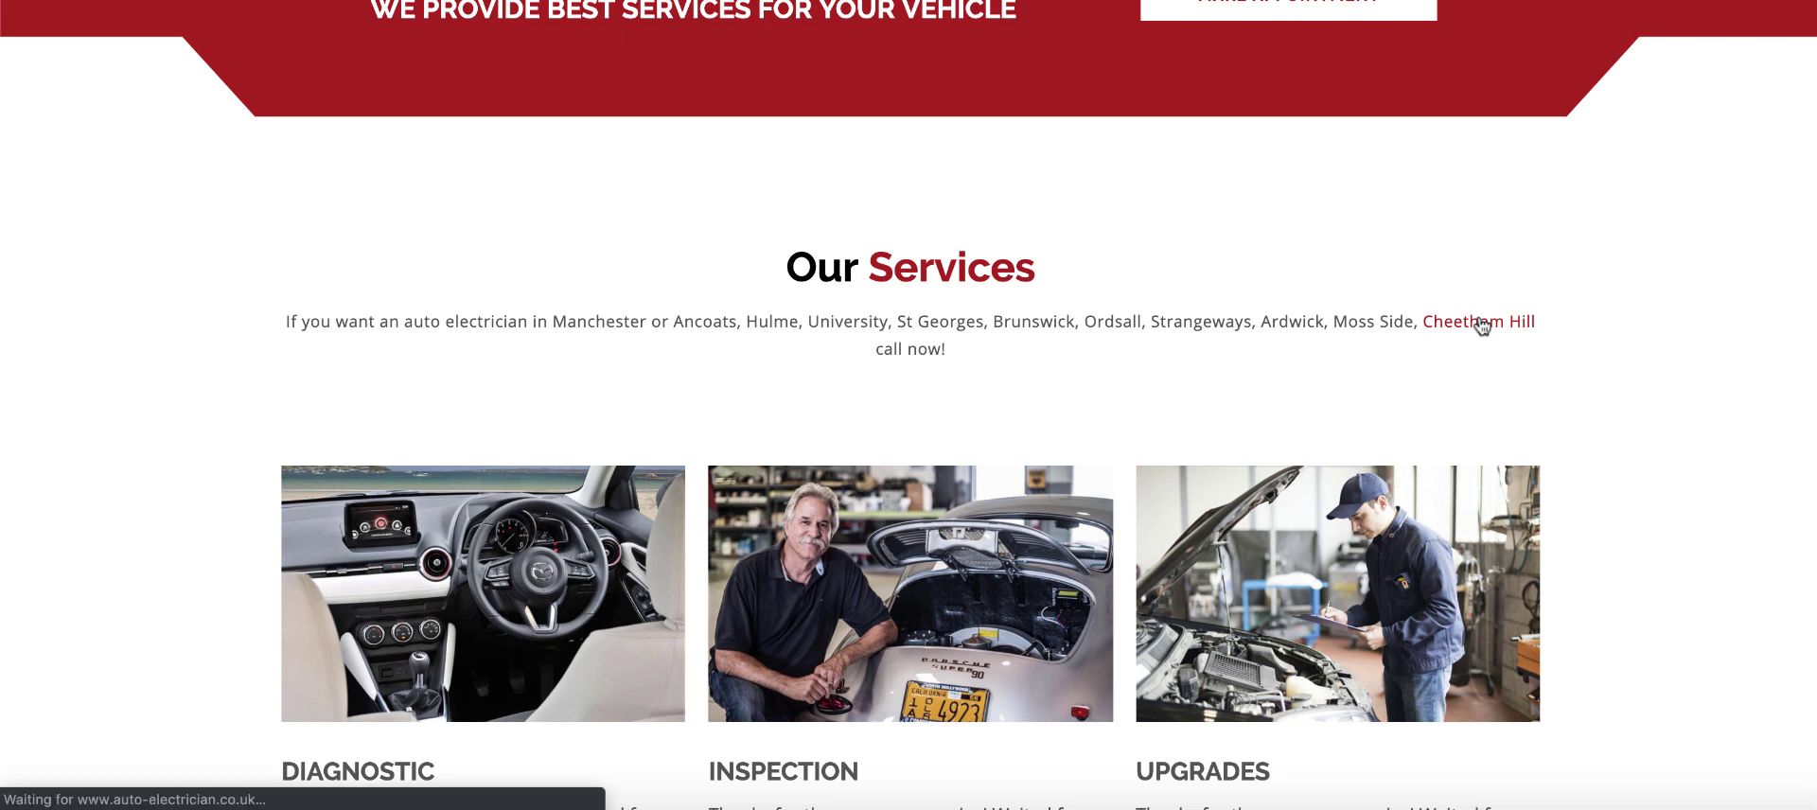
pyautogui.scroll(-7, 943, 511)
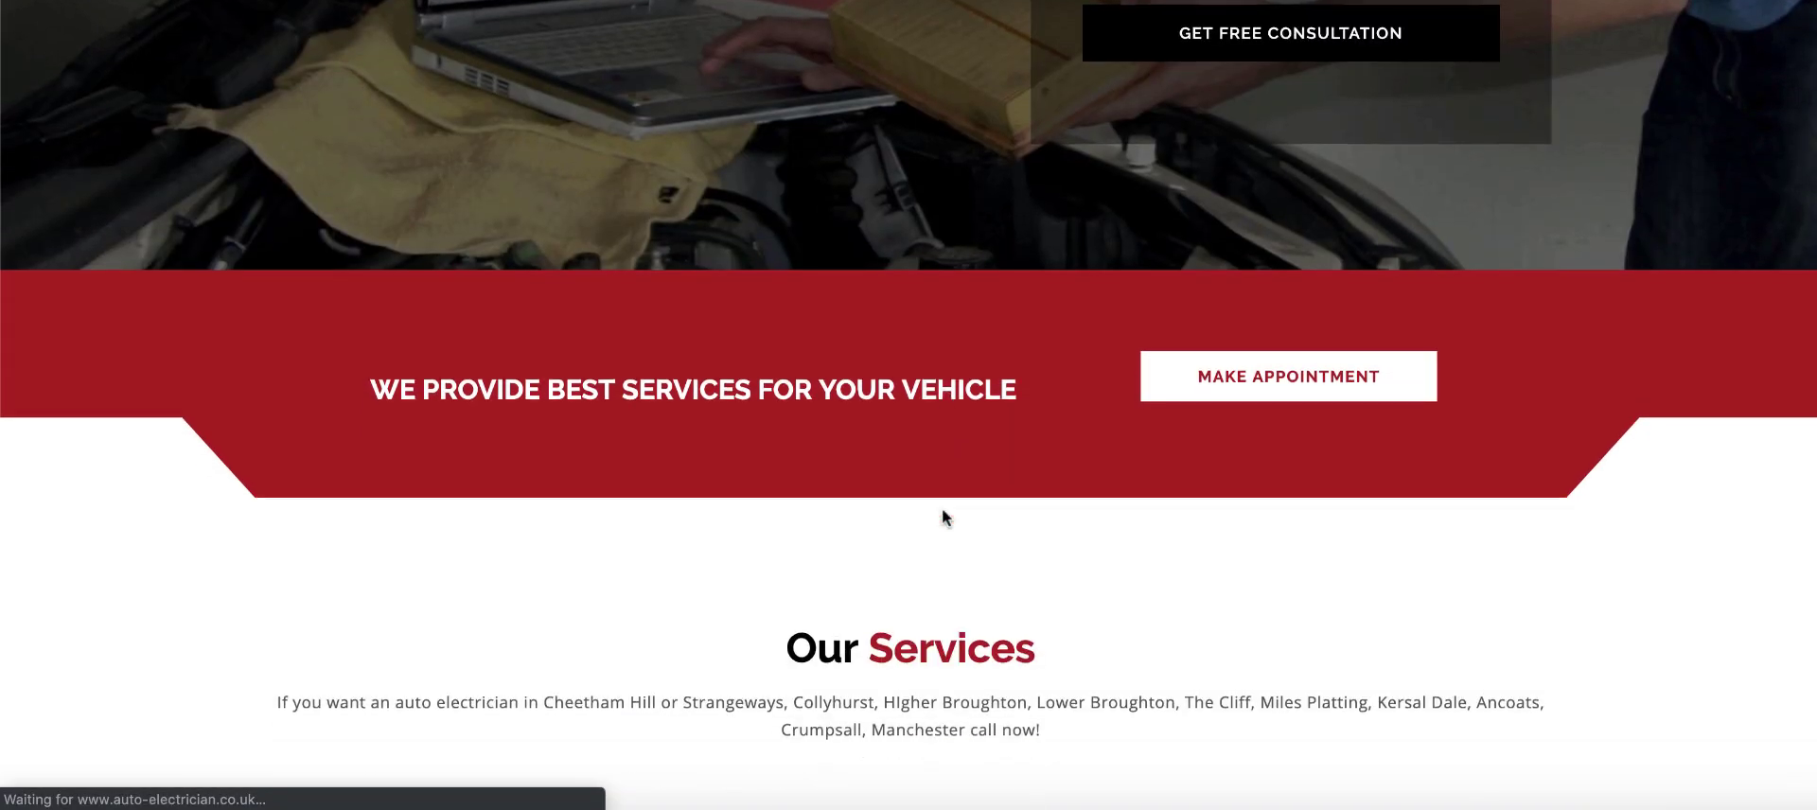
pyautogui.scroll(-4, 941, 507)
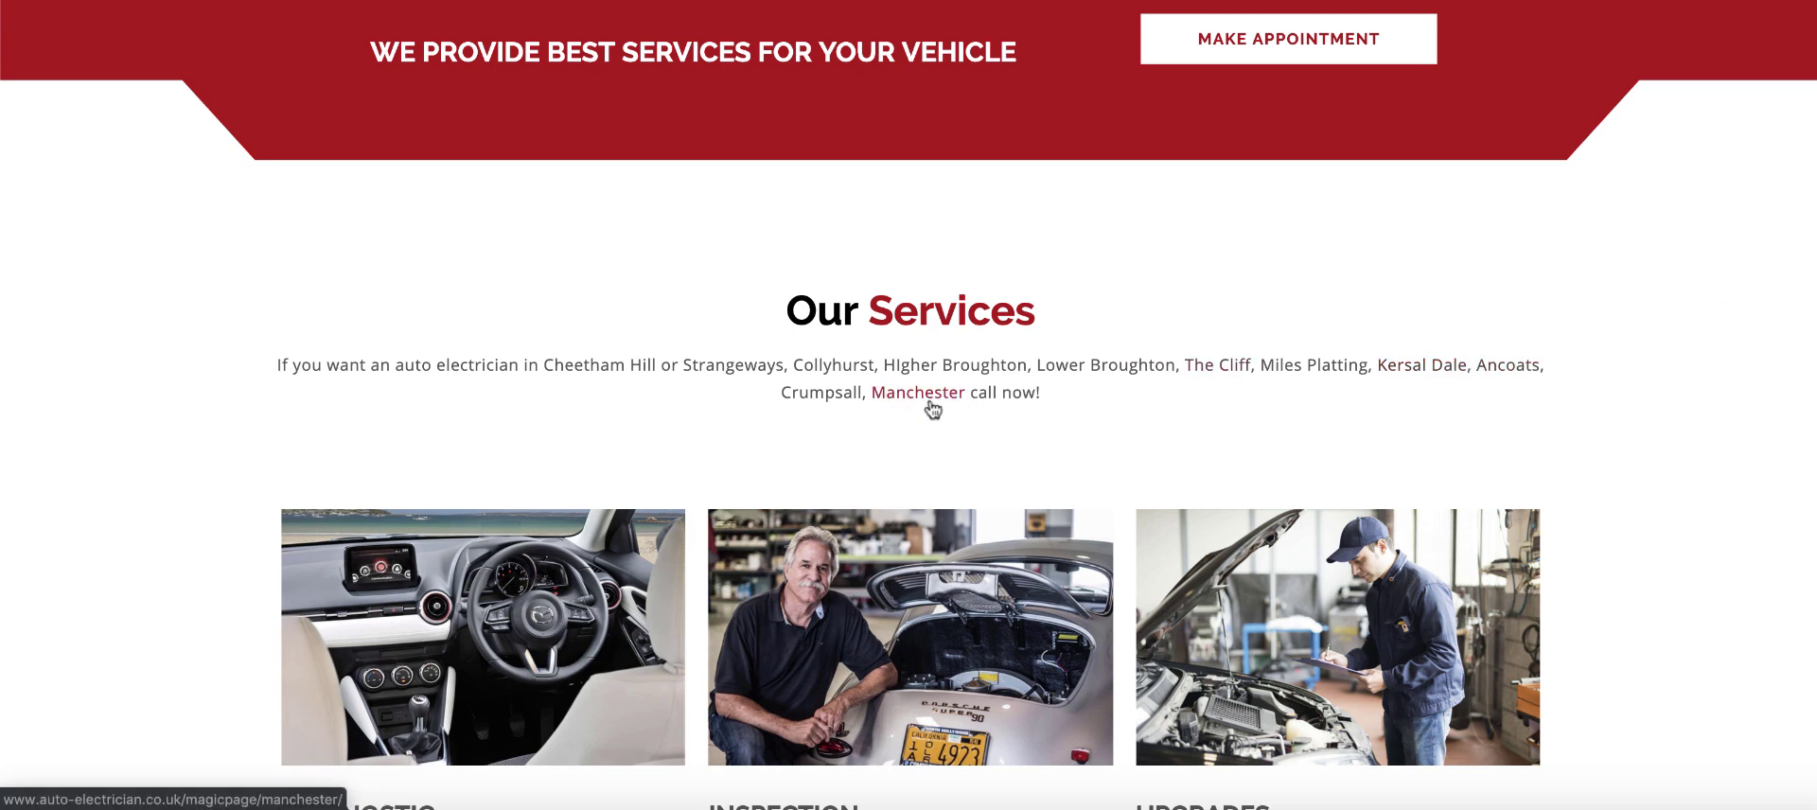
pyautogui.click(831, 402)
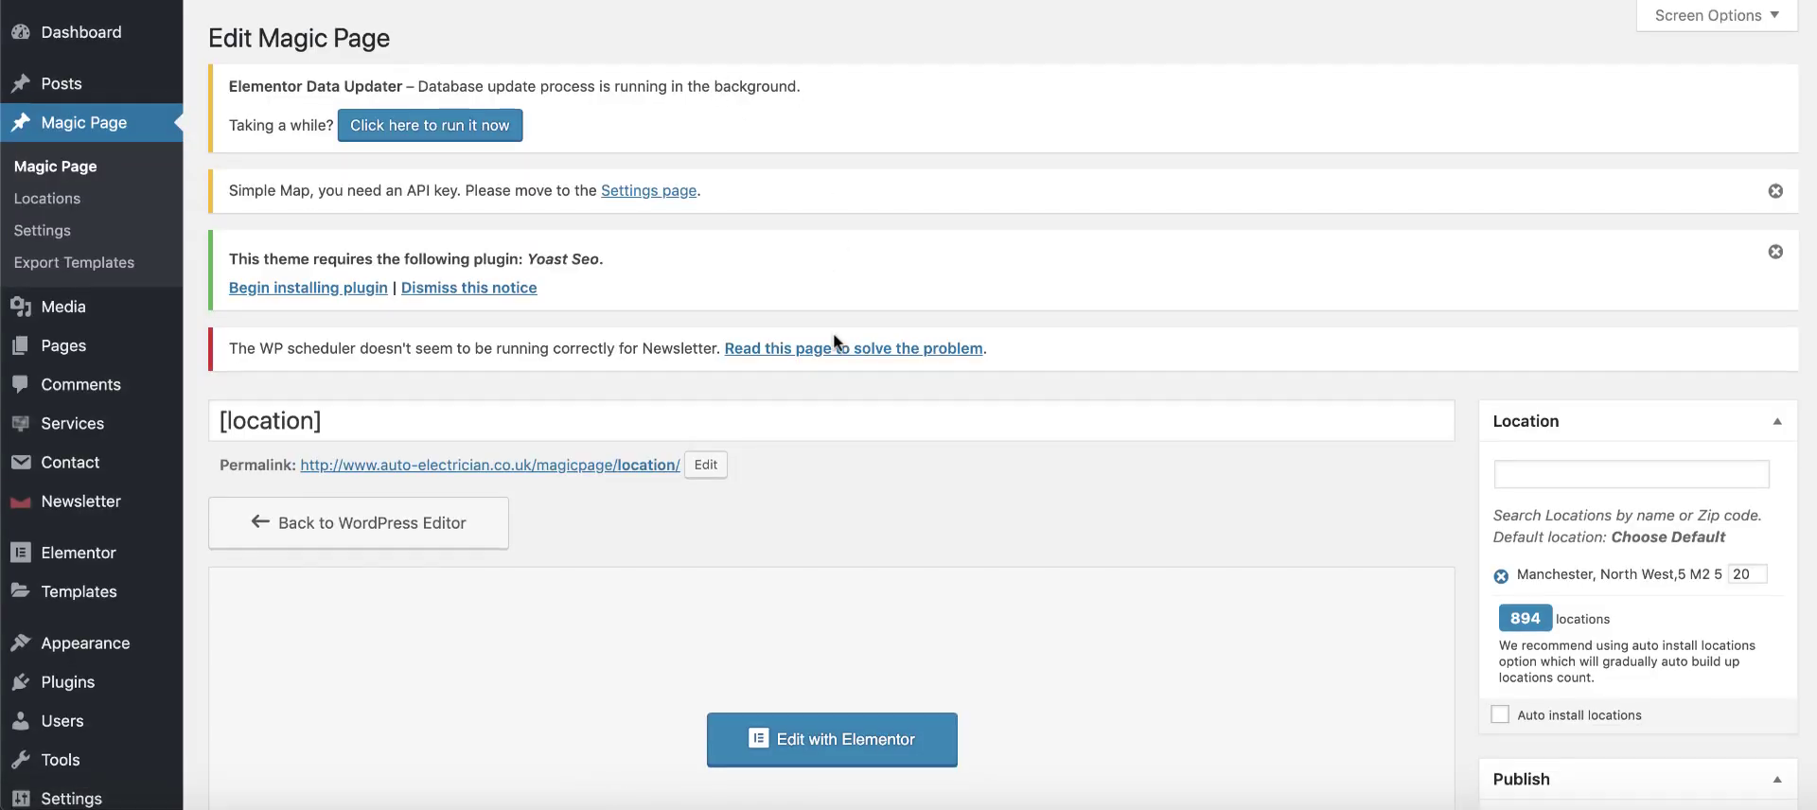
# Step: Set the Meta Title in the page's Magic Page SEO Settings to "Auto Electrician [location]"
pyautogui.scroll(-7, 835, 340)
pyautogui.scroll(-10, 837, 343)
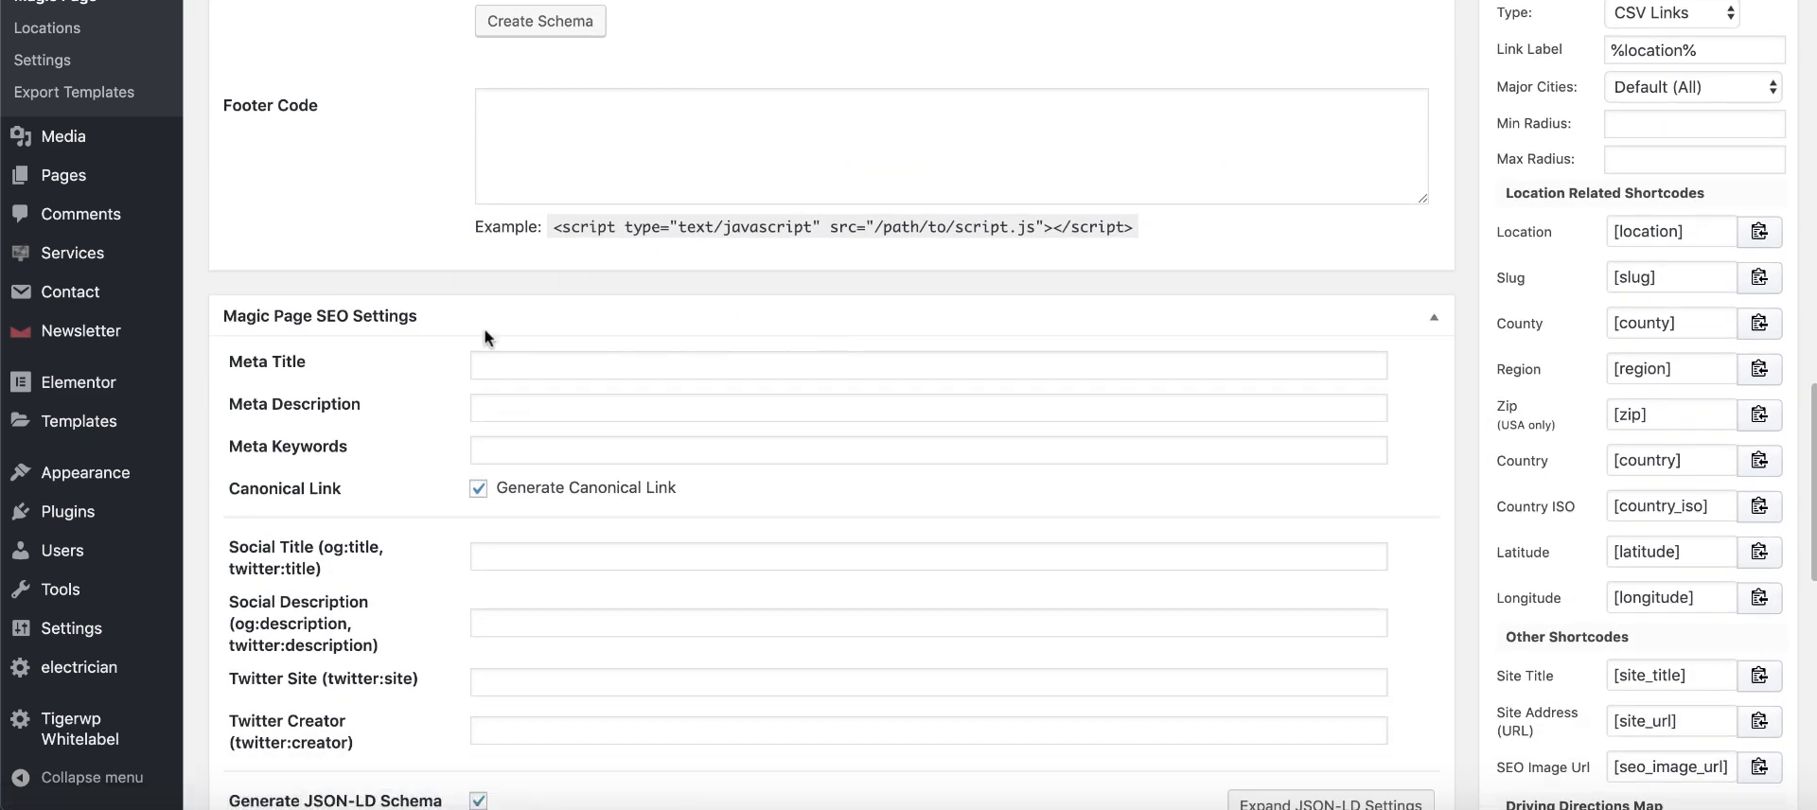
pyautogui.scroll(-1, 594, 416)
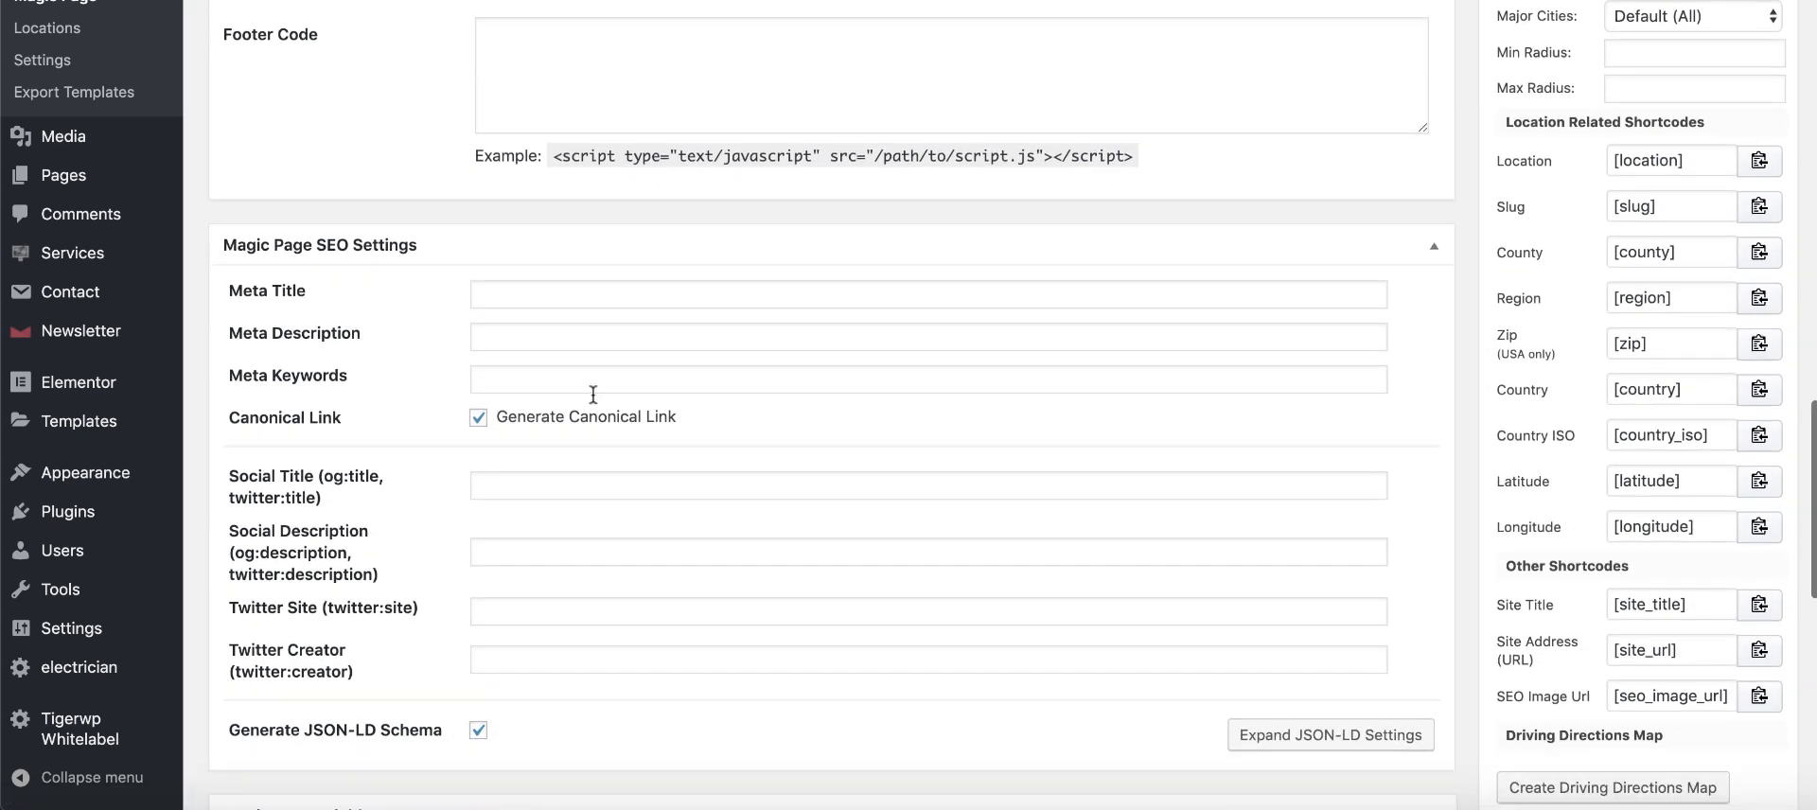
pyautogui.click(497, 289)
pyautogui.write('Auto Electrician [location')
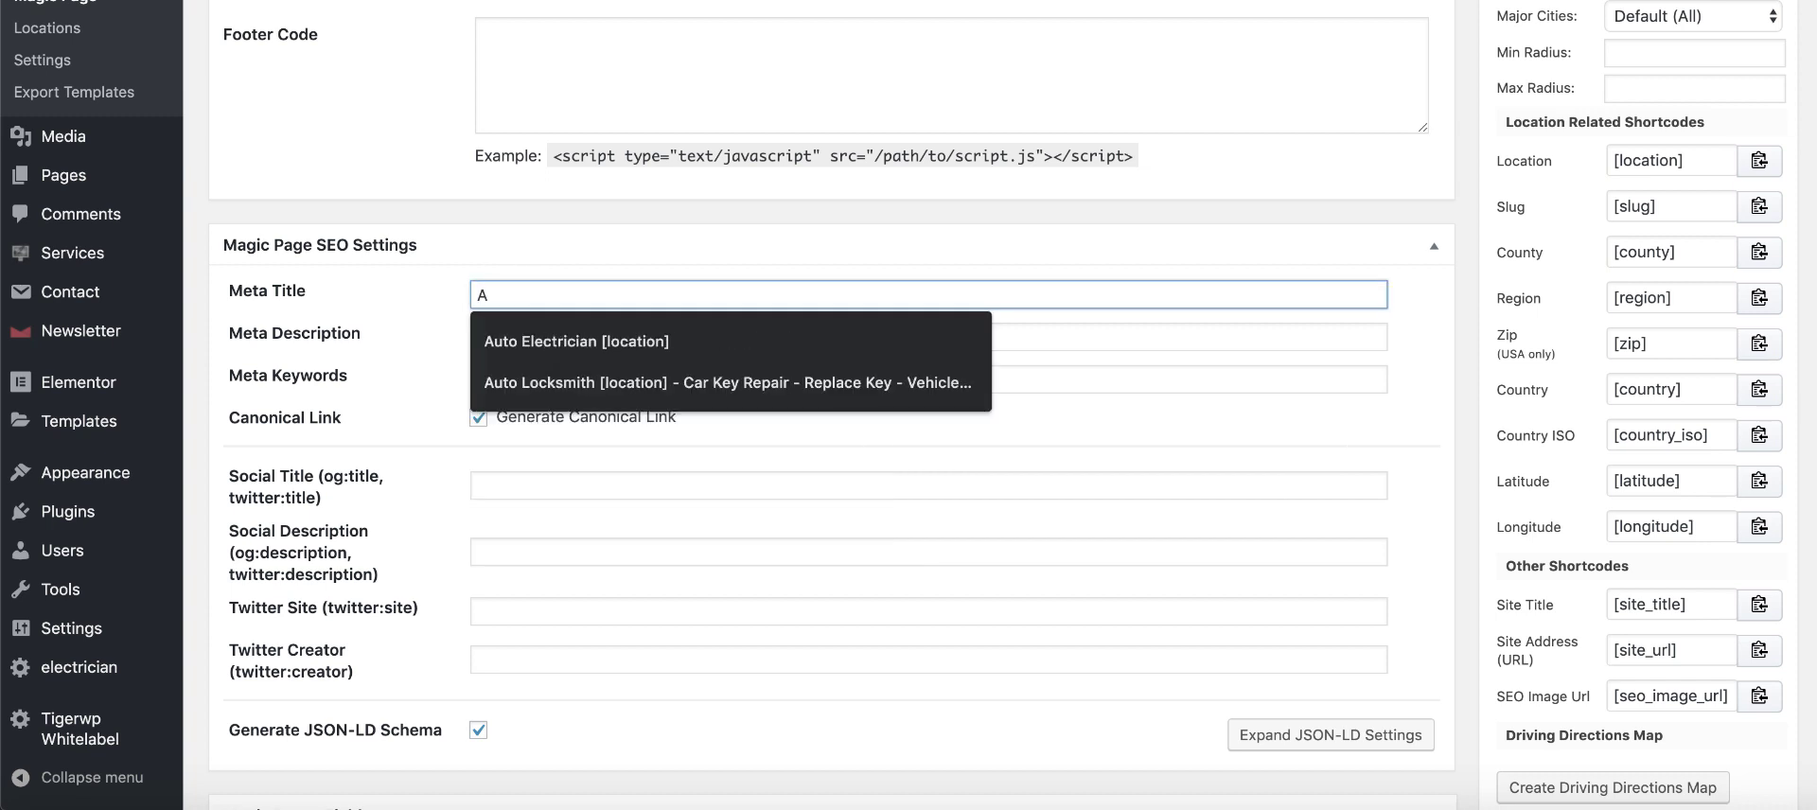
pyautogui.click(605, 343)
# Step: Copy the Meta Title "Auto Electrician [location]" into the Social Title
pyautogui.tripleClick(560, 297)
pyautogui.press('super+c')
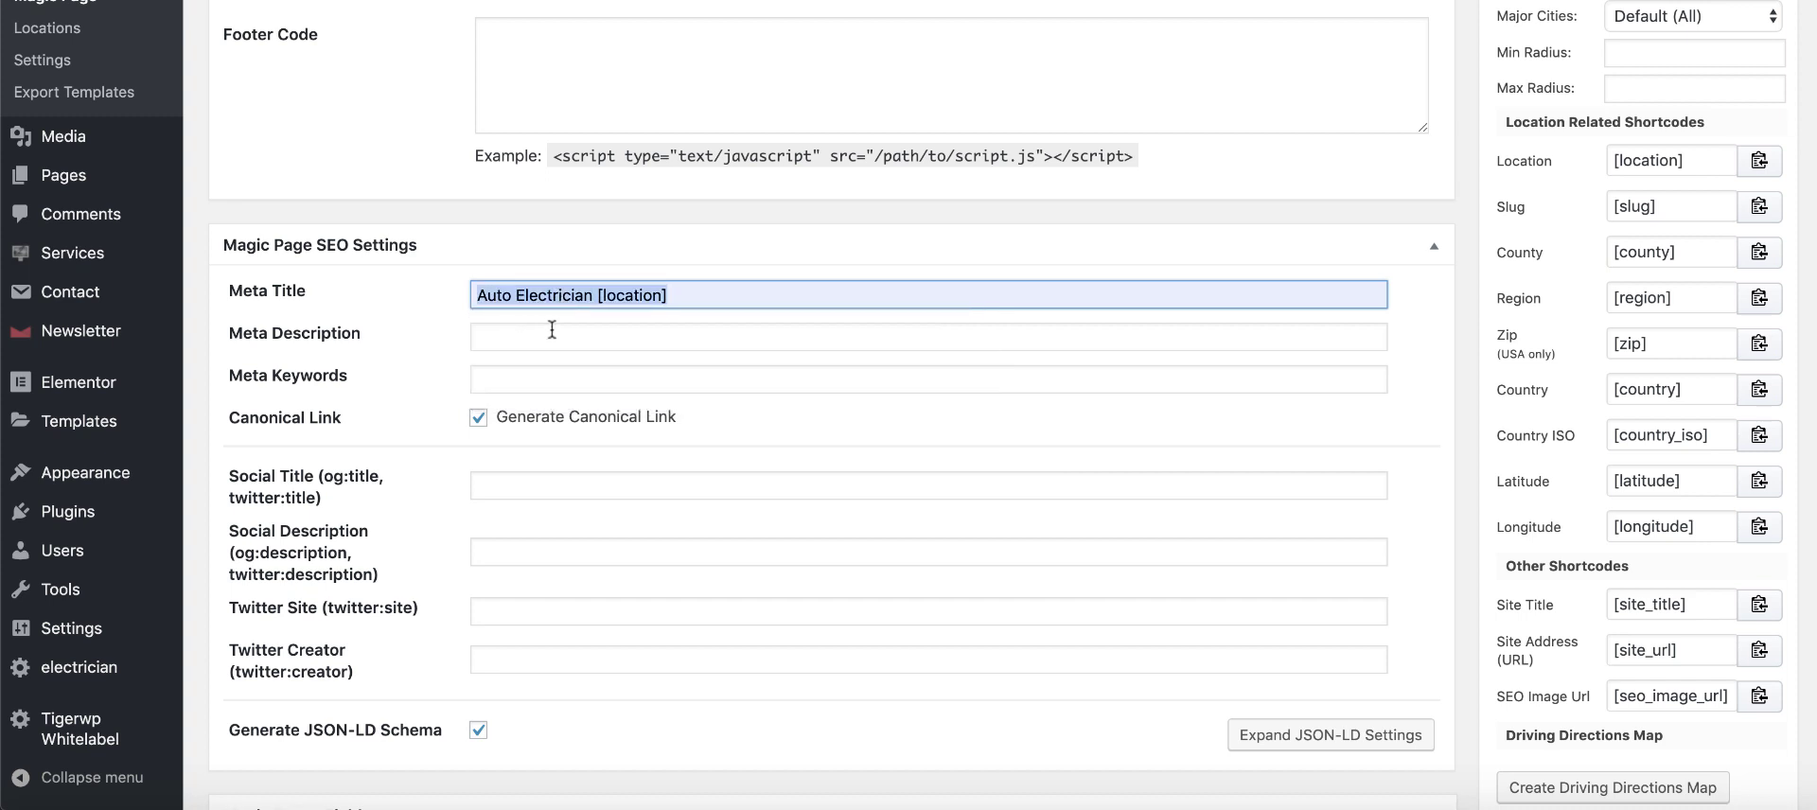
pyautogui.scroll(-2, 360, 304)
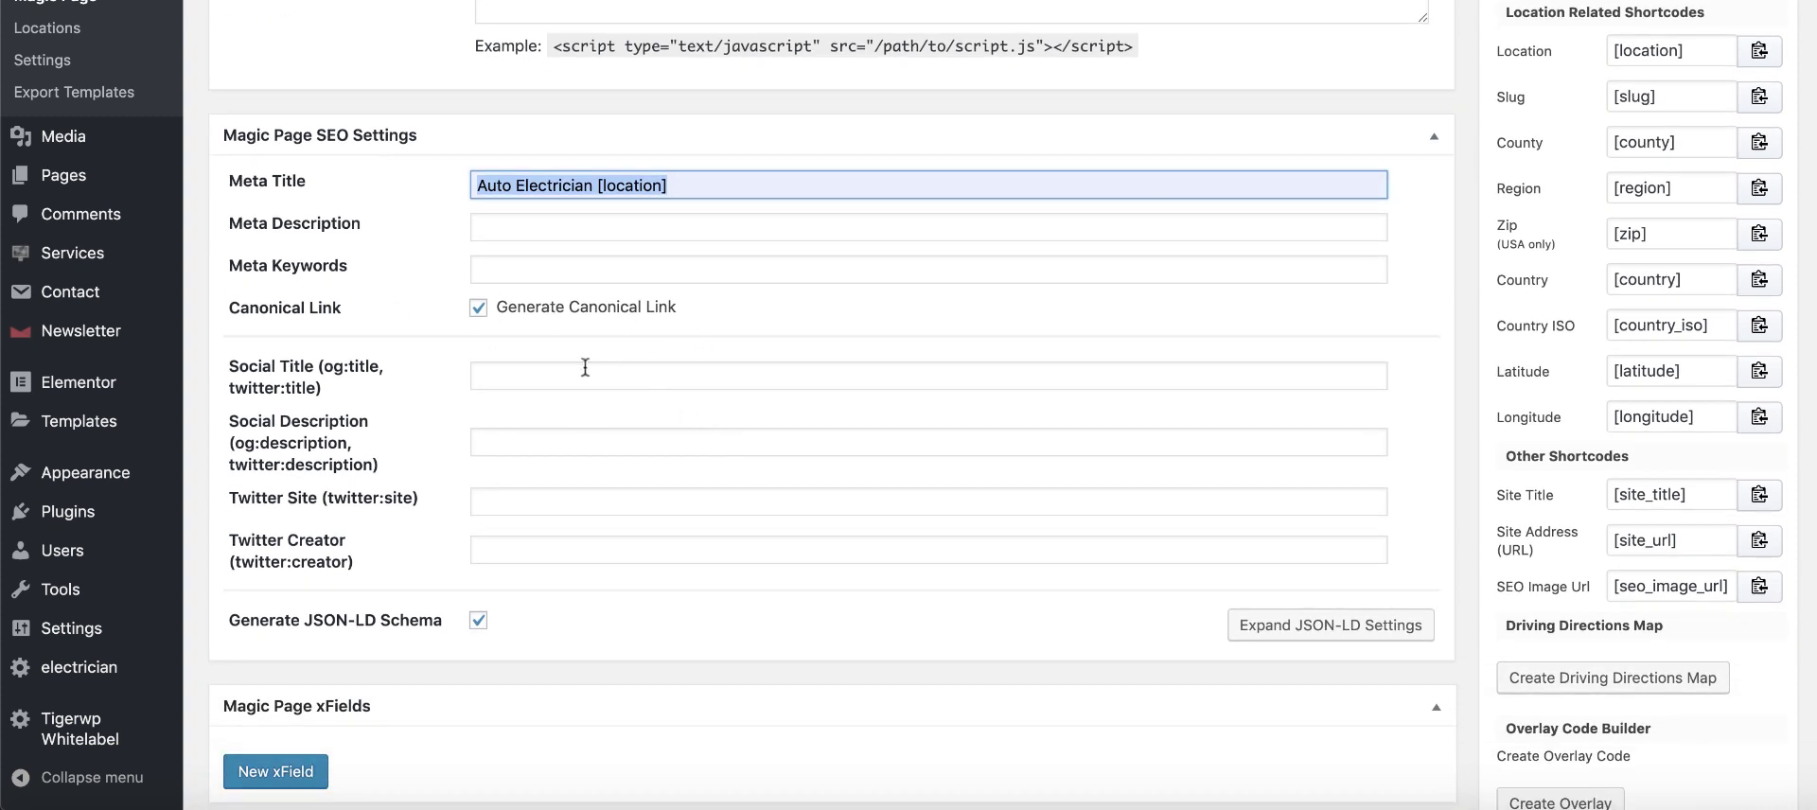
pyautogui.click(518, 379)
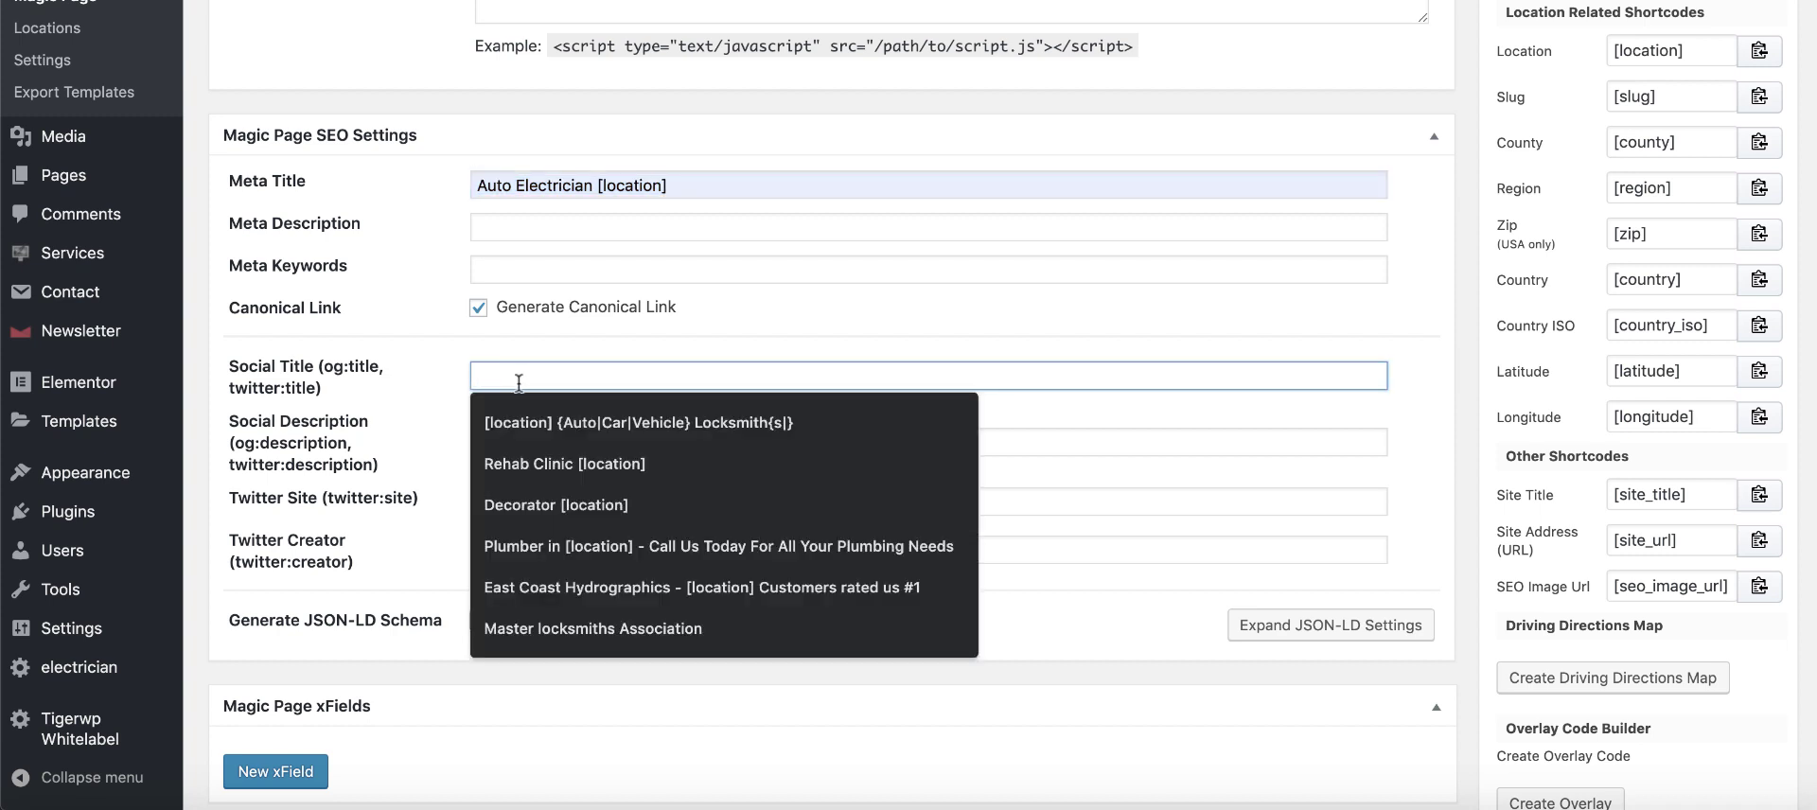
pyautogui.press('super+v')
pyautogui.scroll(-1, 752, 374)
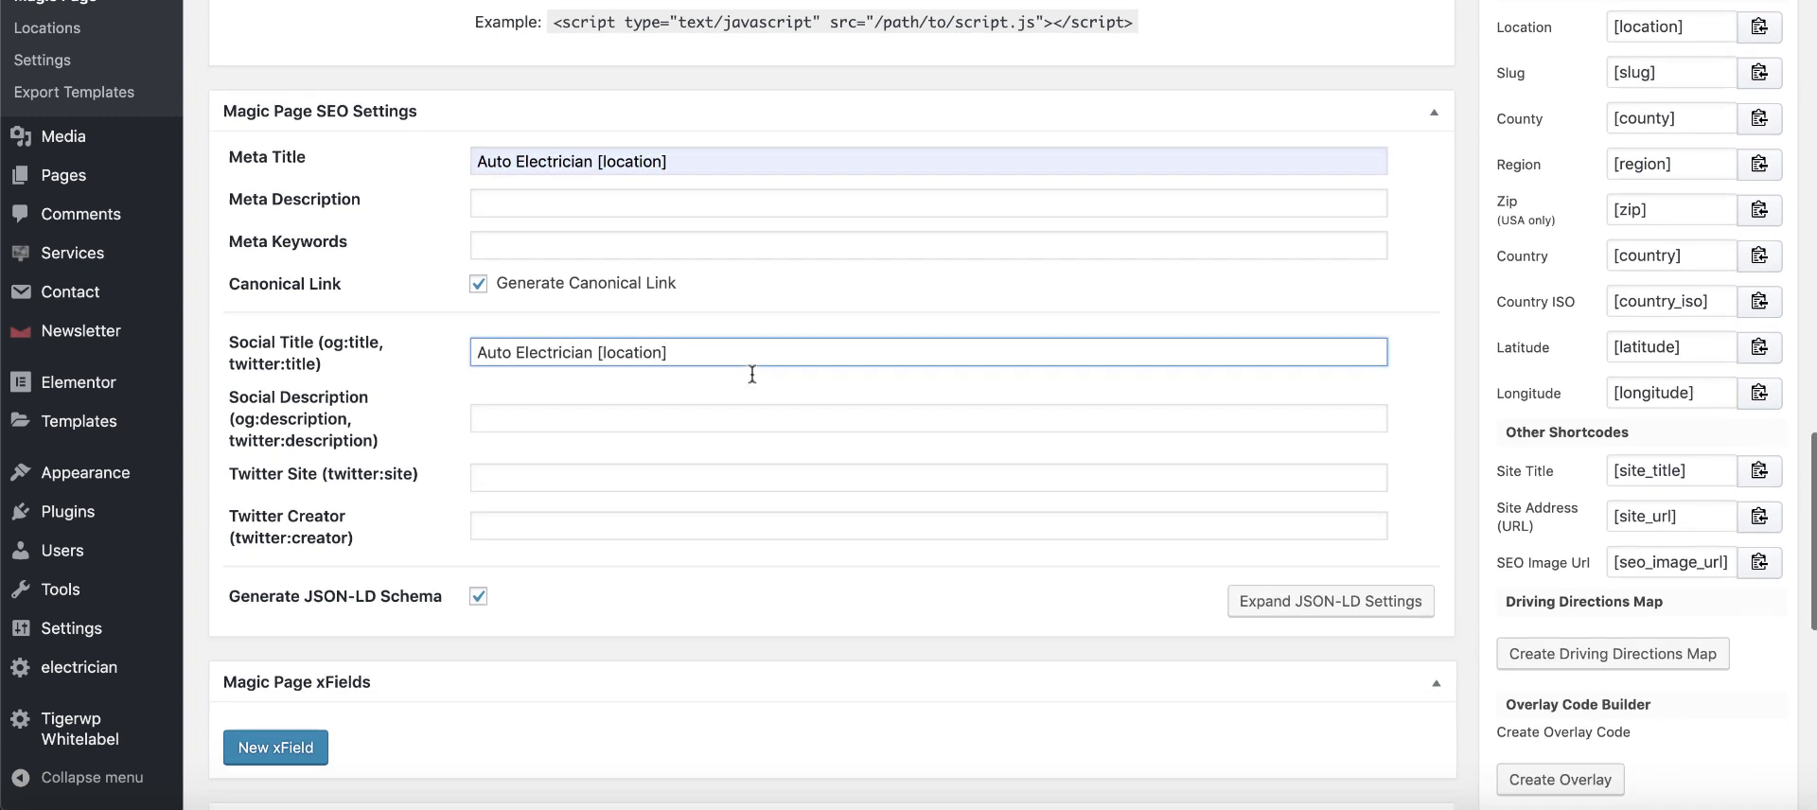
# Step: Expand the JSON-LD settings and replace the schema's Business Name with "Auto Electrician [location]"
pyautogui.scroll(-1, 752, 374)
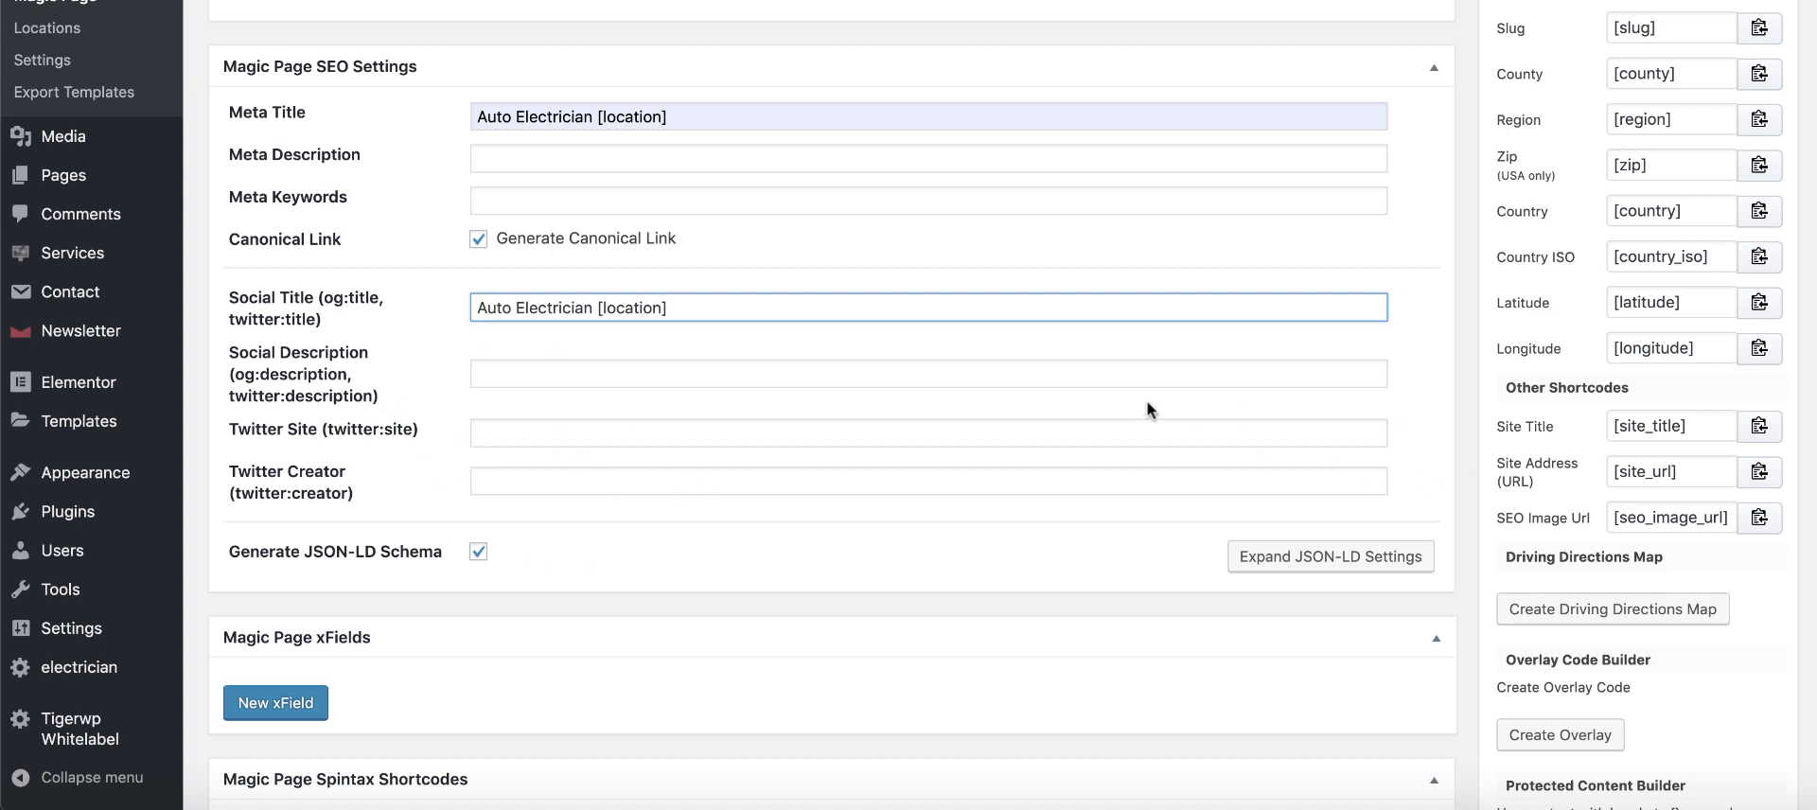
pyautogui.scroll(2, 1150, 409)
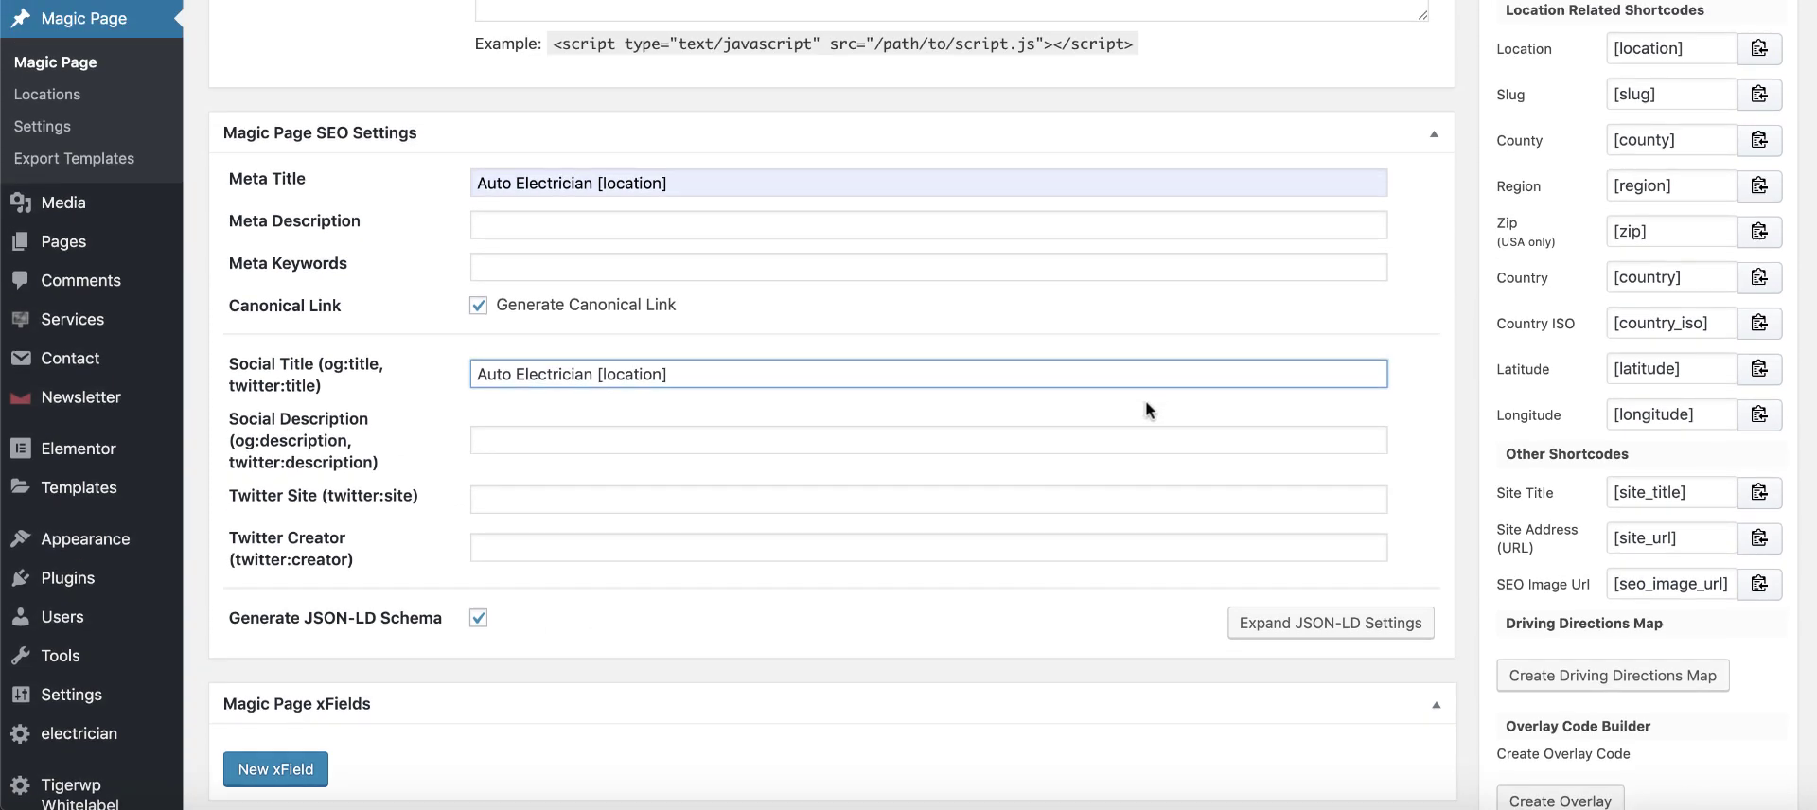
pyautogui.click(1273, 625)
pyautogui.scroll(-5, 910, 513)
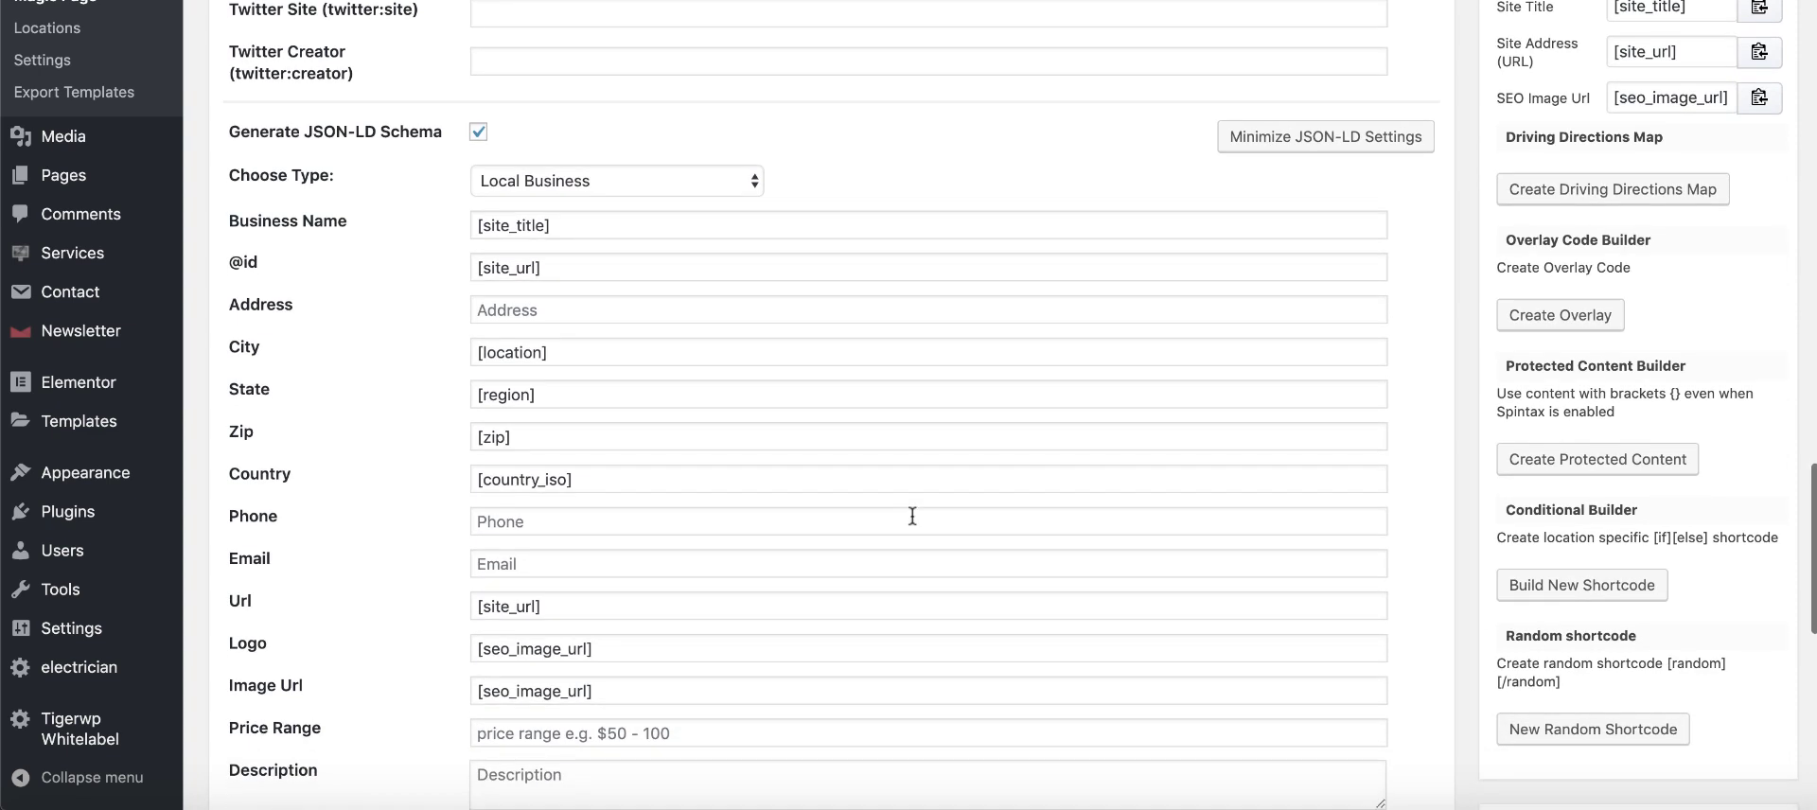
pyautogui.click(549, 227)
pyautogui.tripleClick(549, 228)
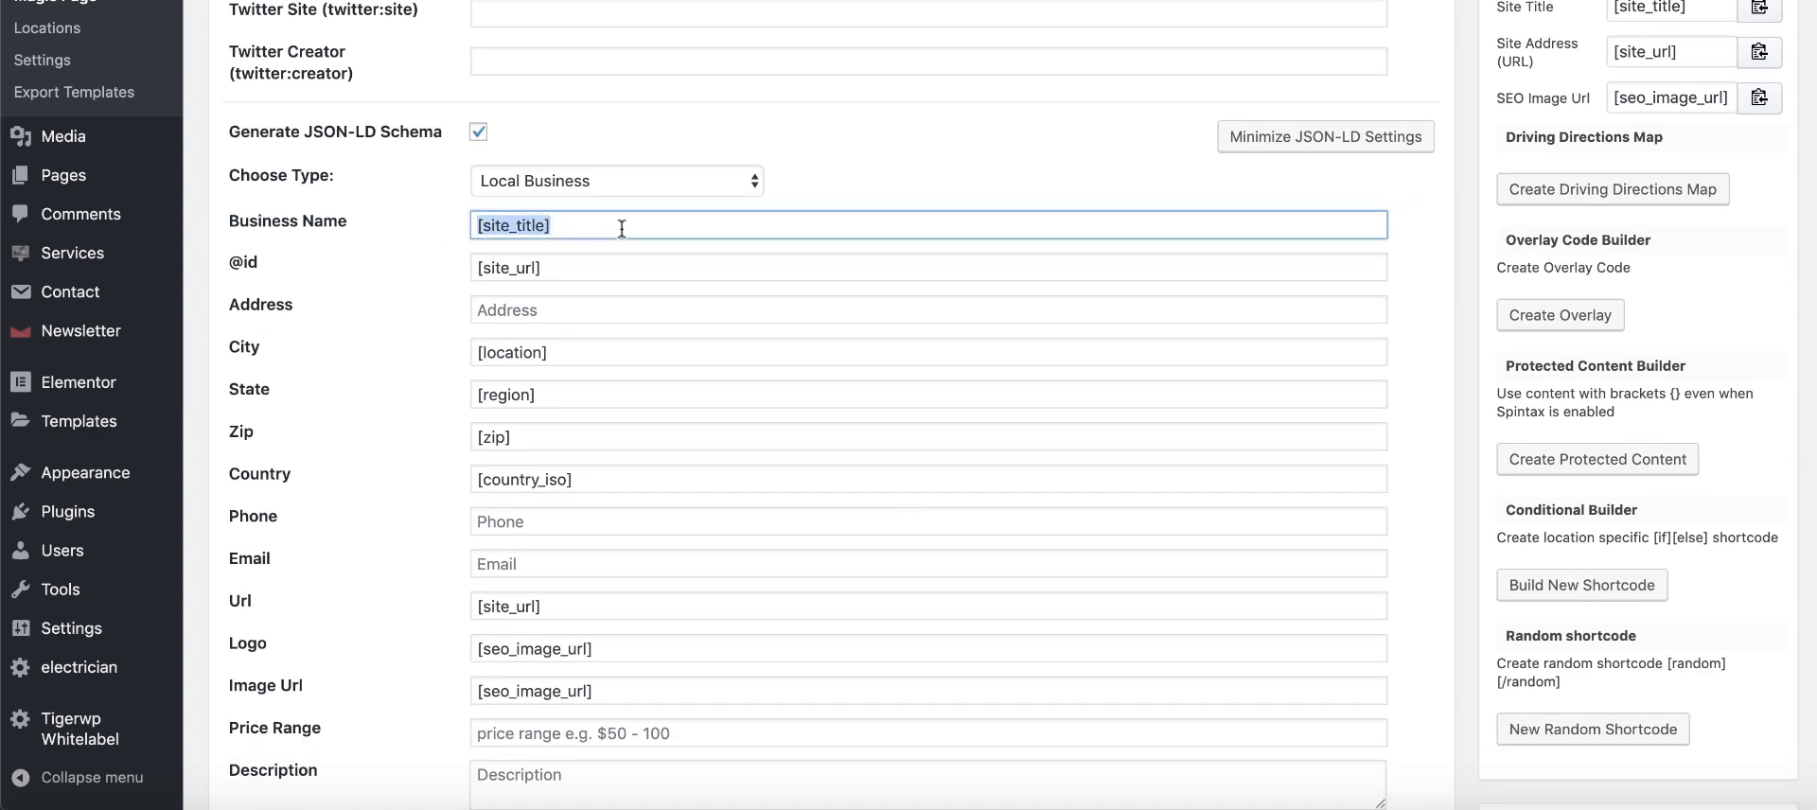
pyautogui.hotkey('ctrl', 'v')
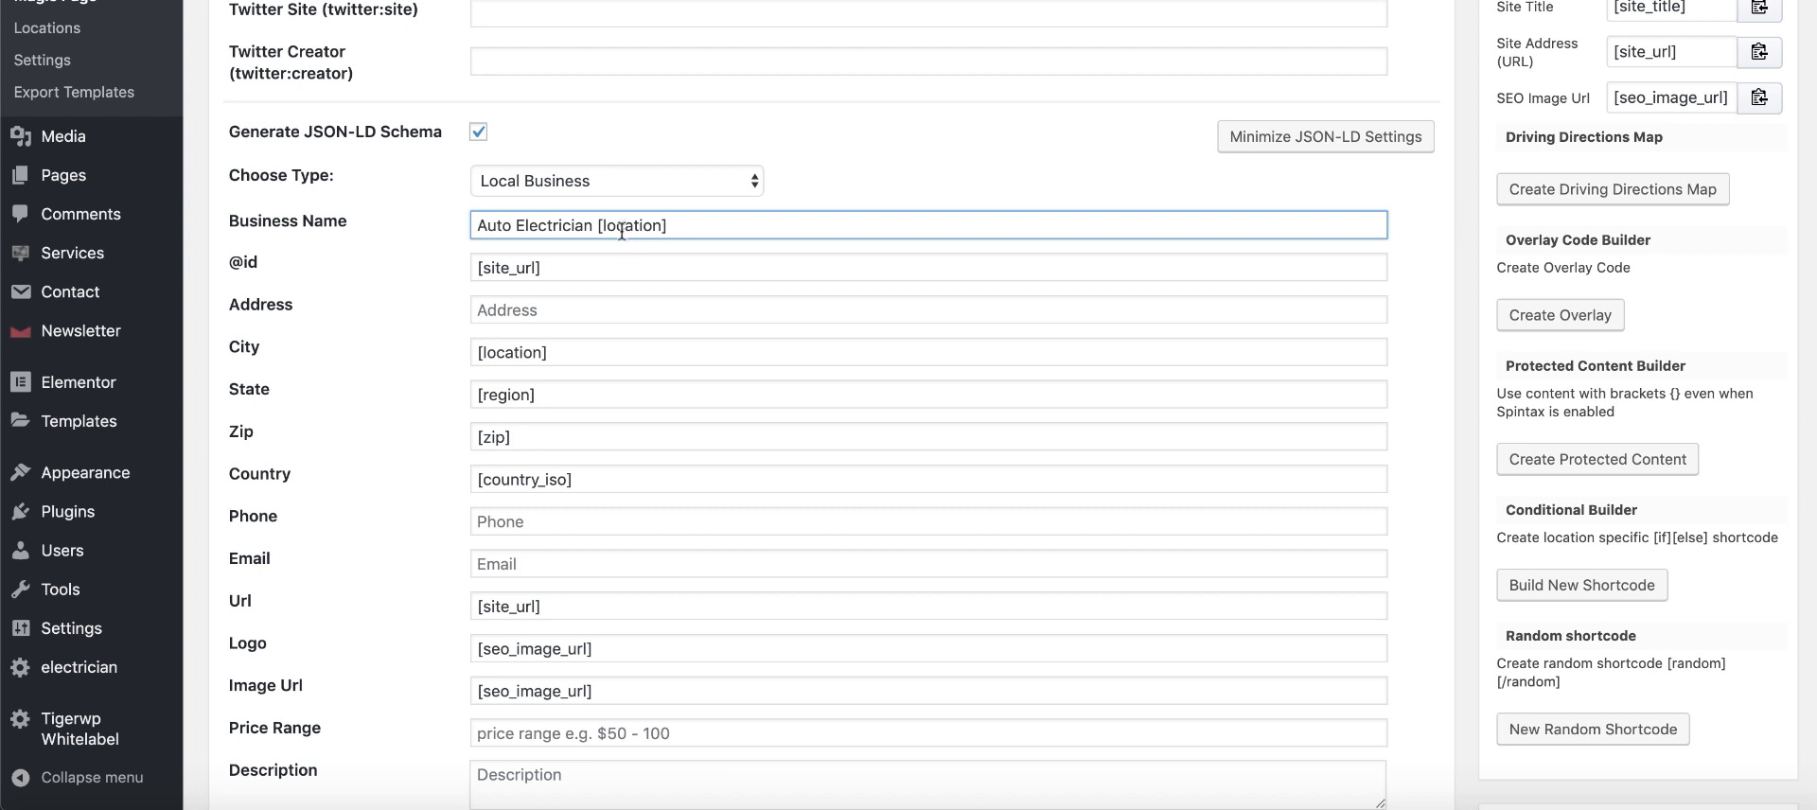
pyautogui.click(600, 274)
pyautogui.click(438, 276)
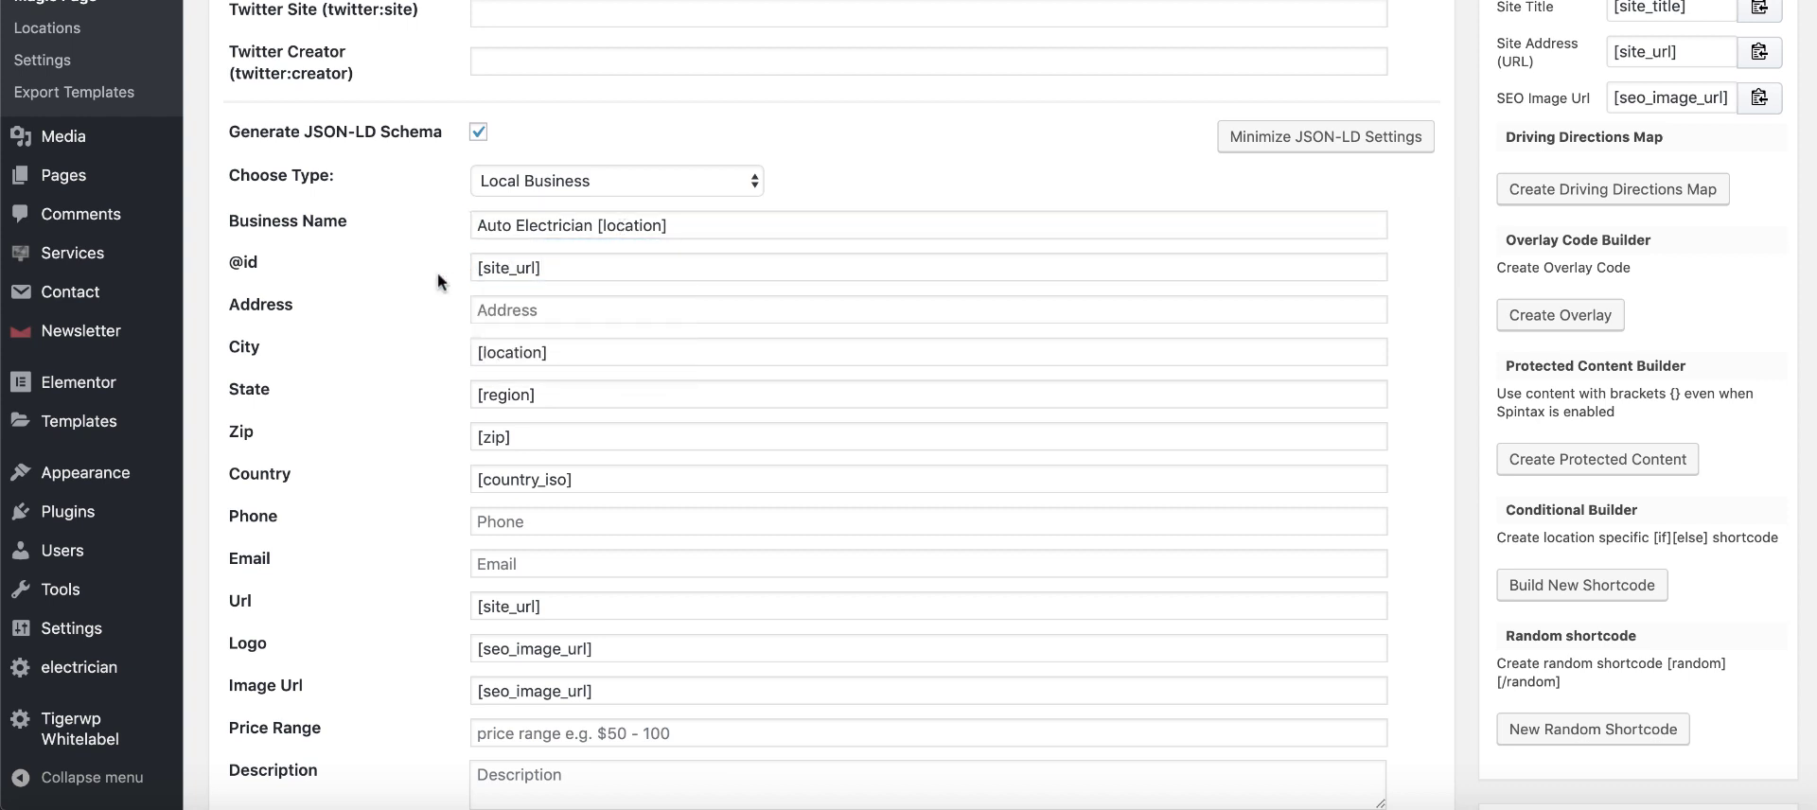
# Step: Set the JSON-LD schema type to Auto Repair
pyautogui.scroll(2, 1232, 218)
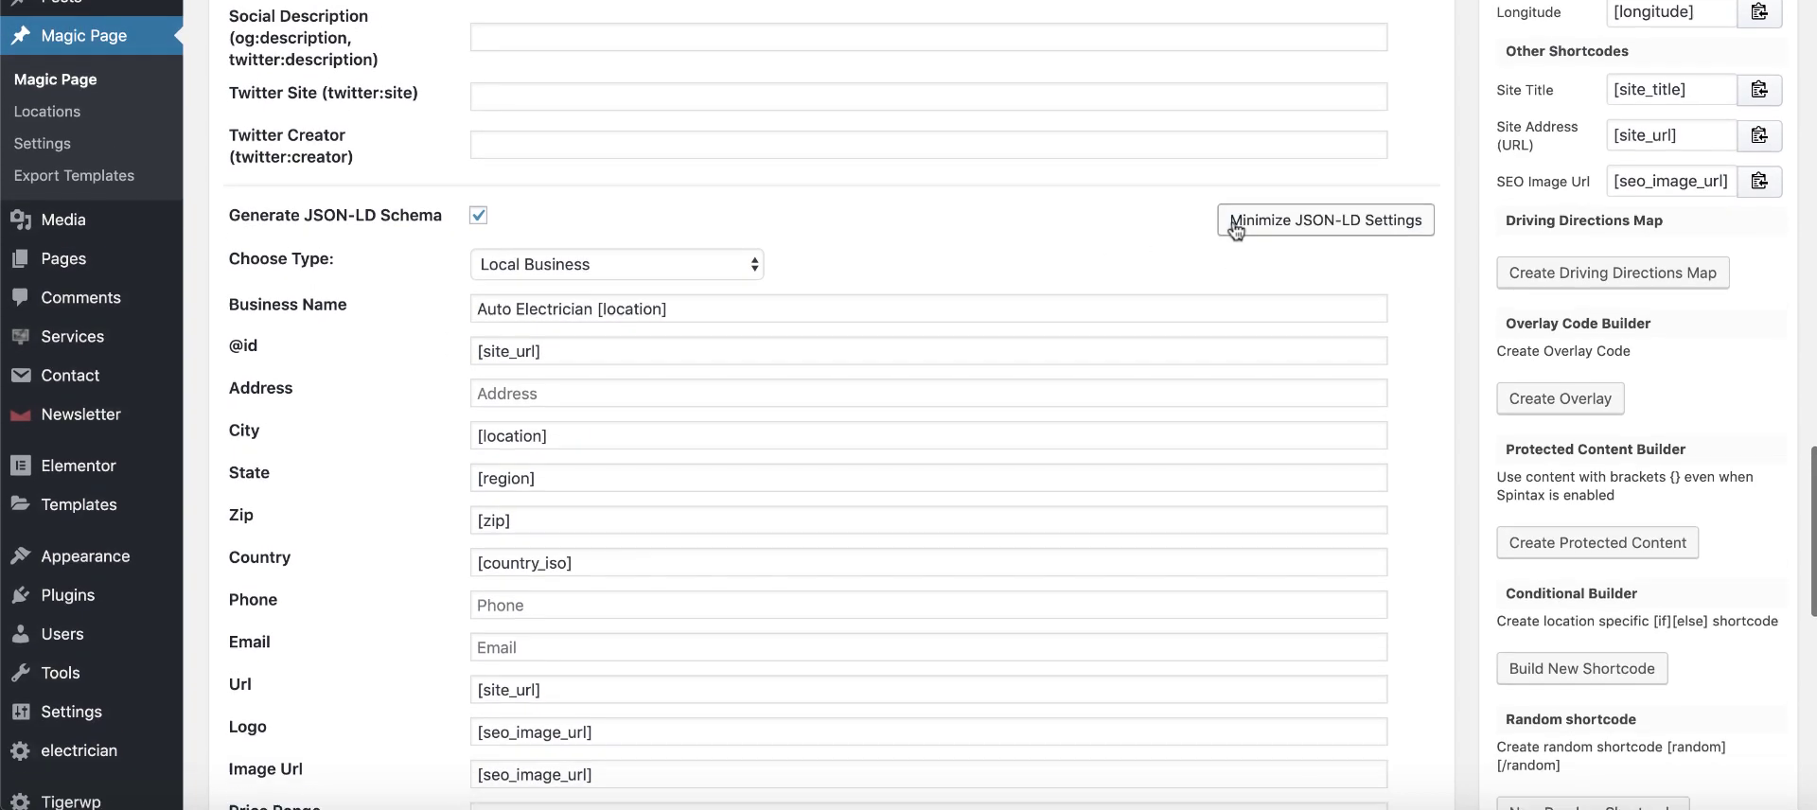
pyautogui.scroll(-3, 1232, 218)
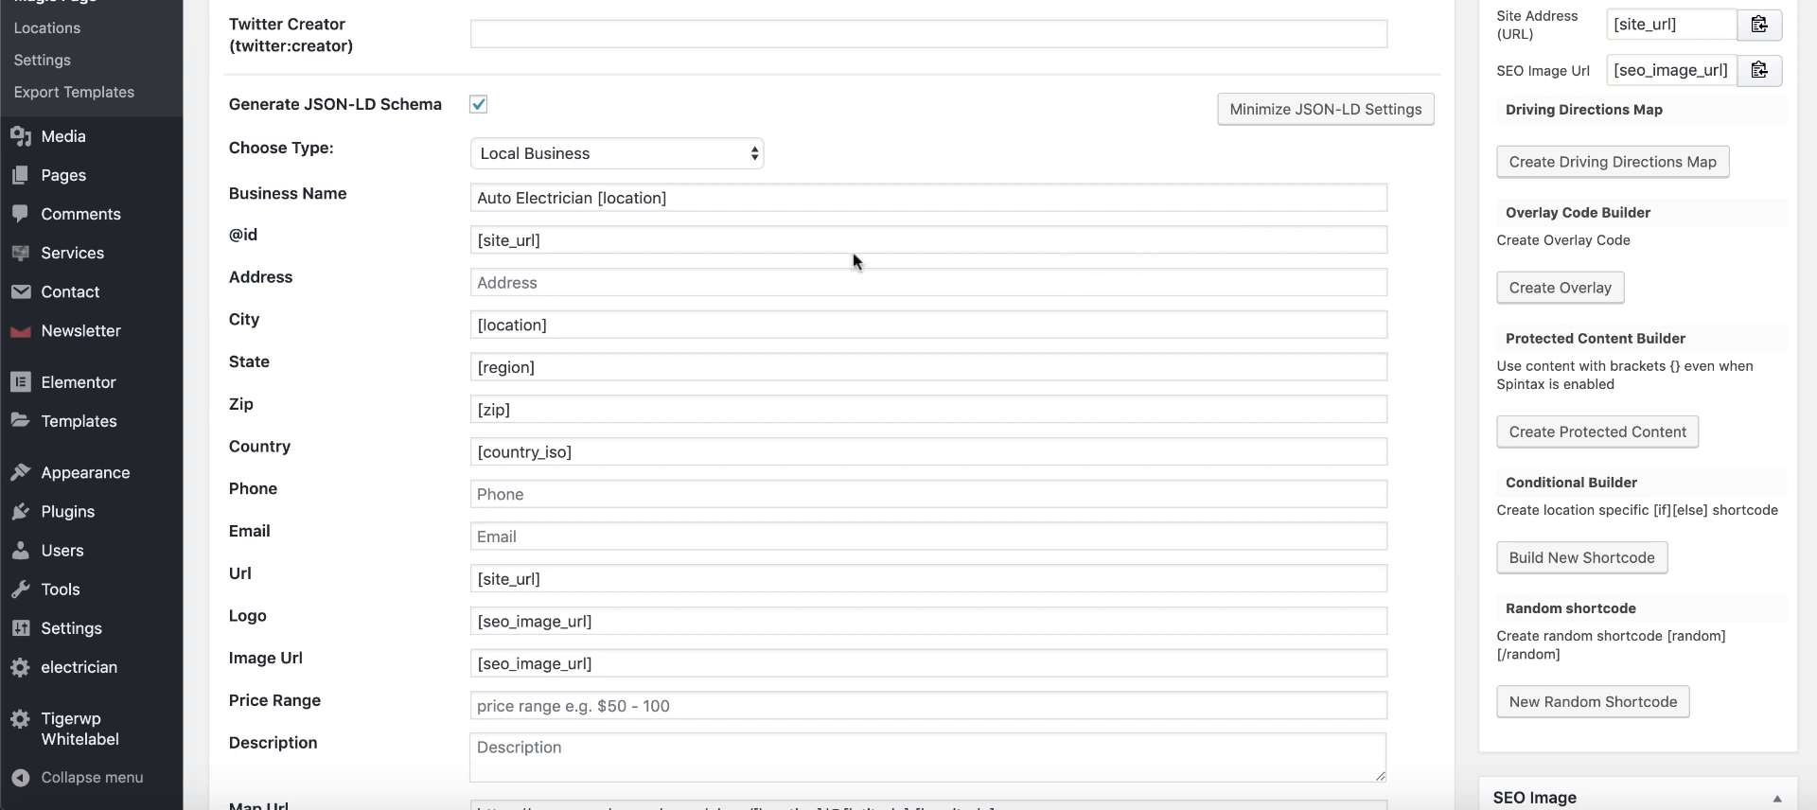
pyautogui.click(735, 155)
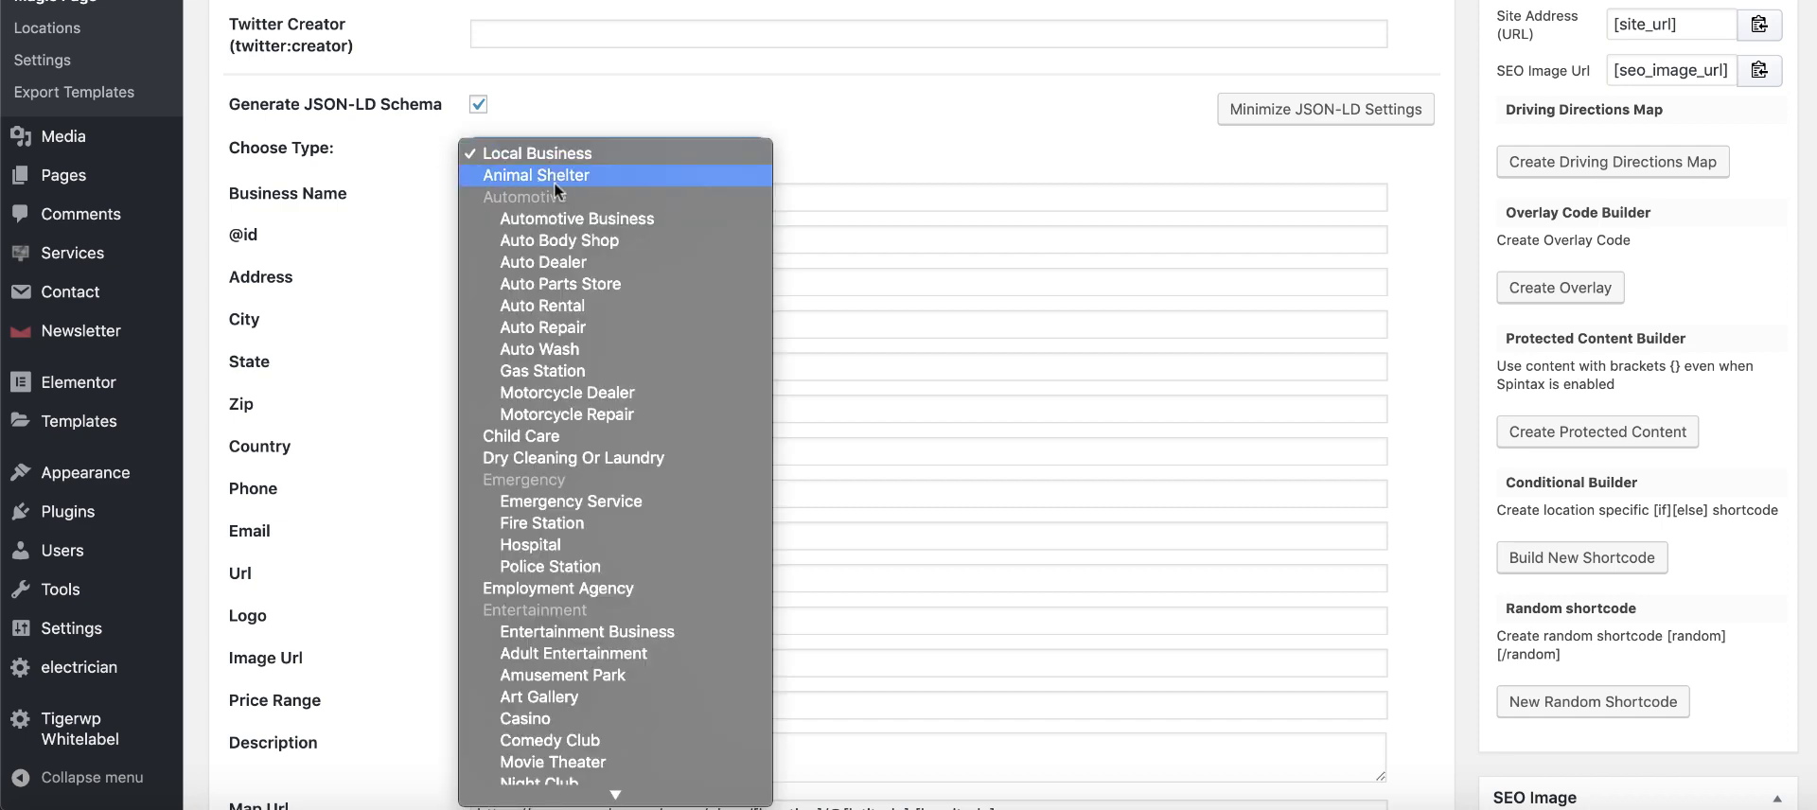
pyautogui.scroll(-20, 622, 416)
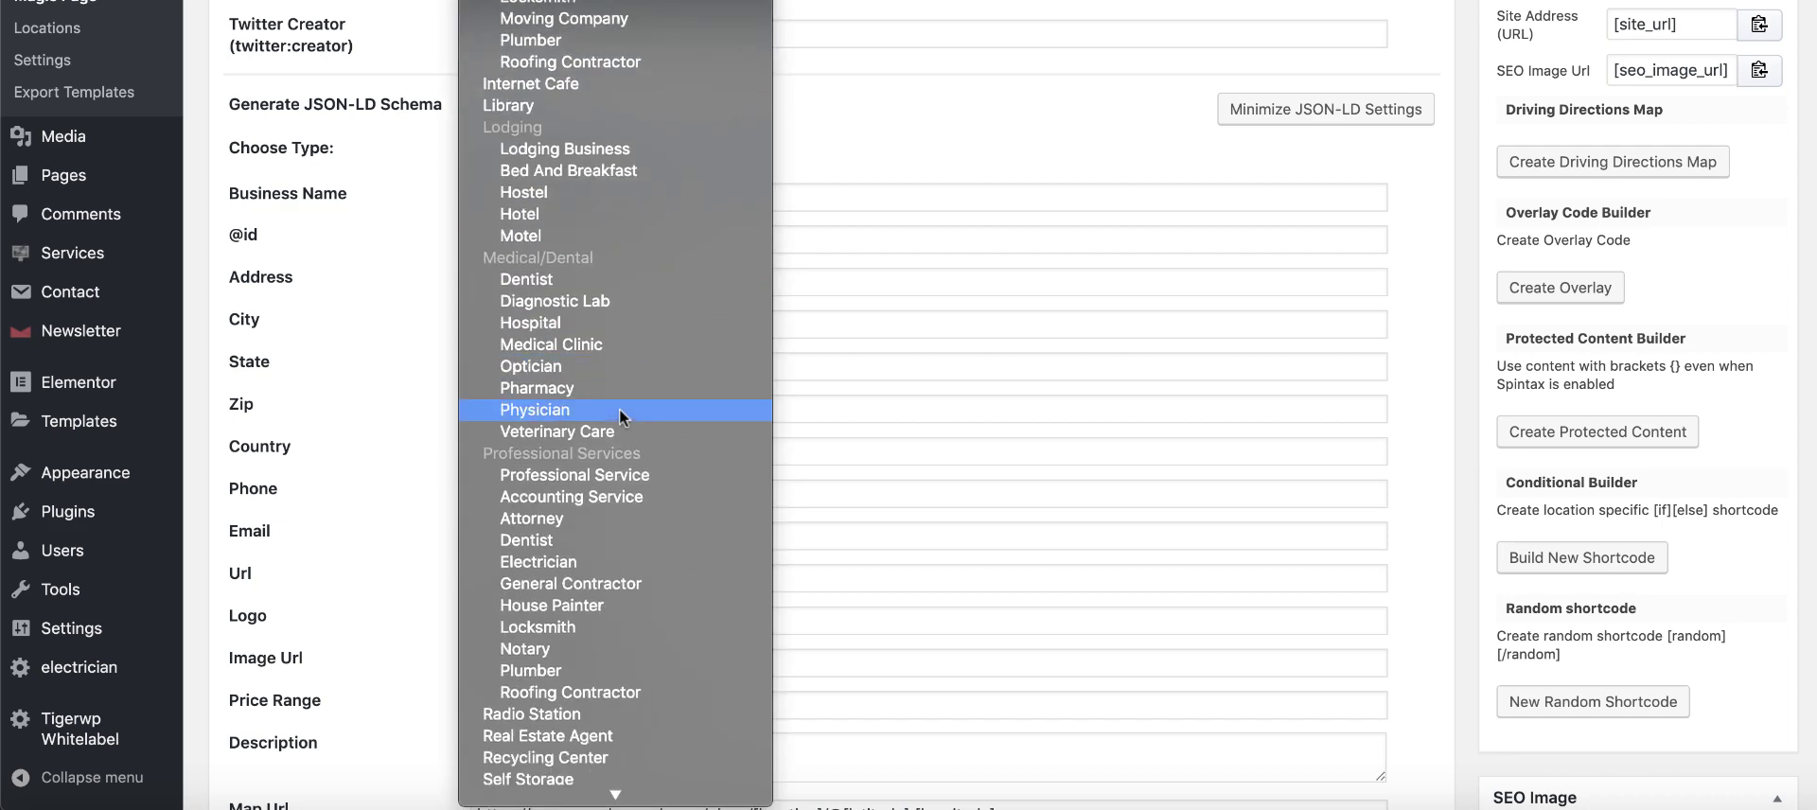
pyautogui.scroll(-5, 619, 407)
pyautogui.scroll(20, 619, 407)
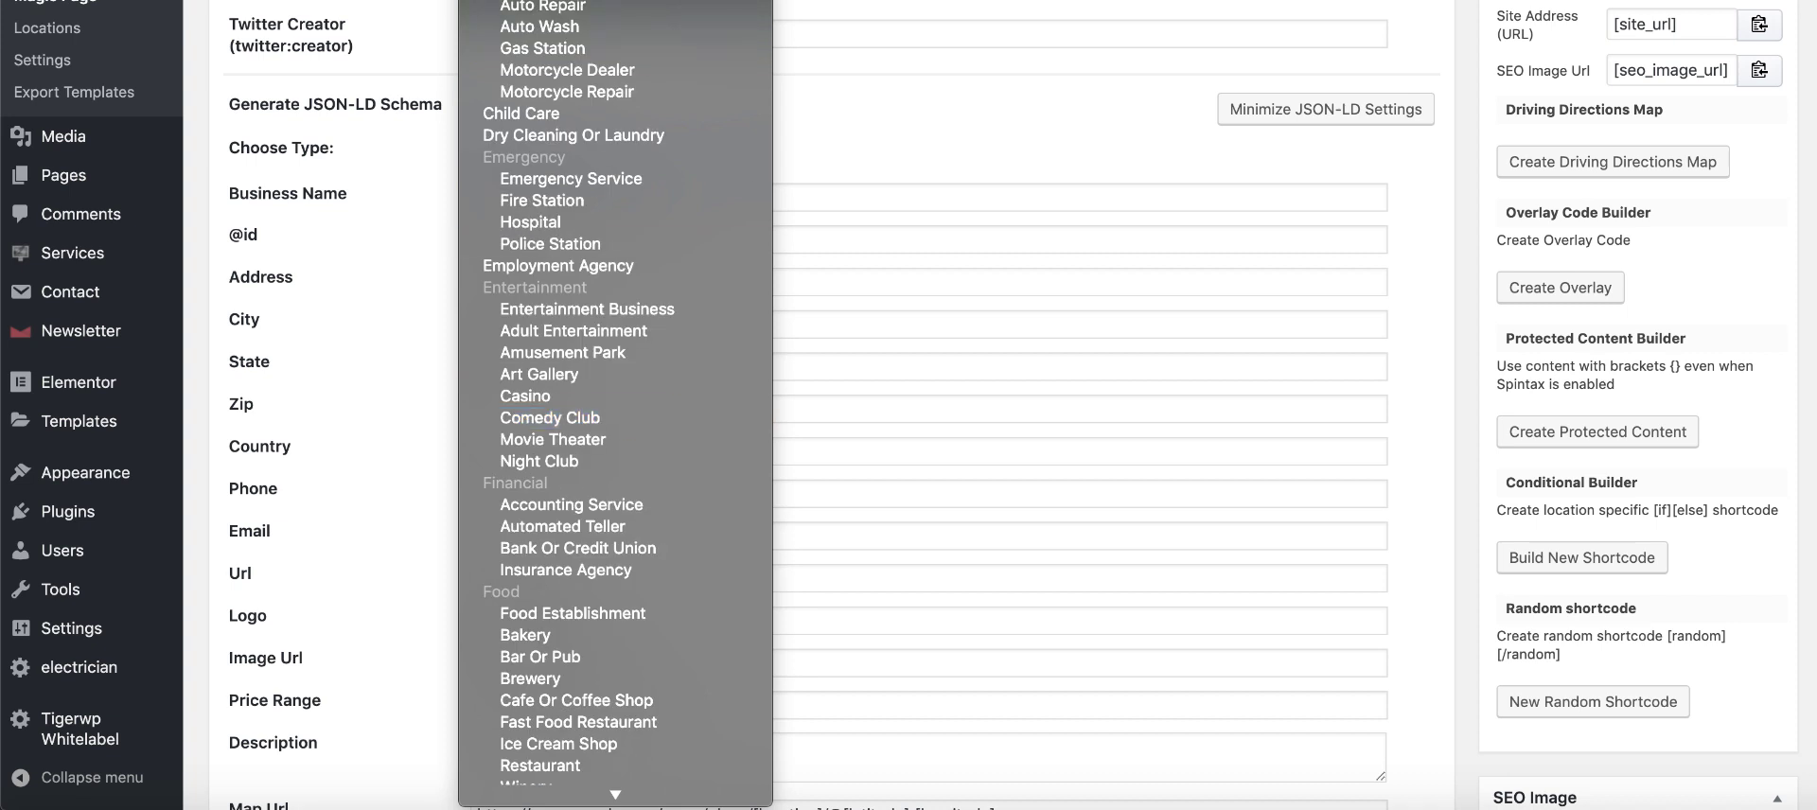
pyautogui.click(547, 7)
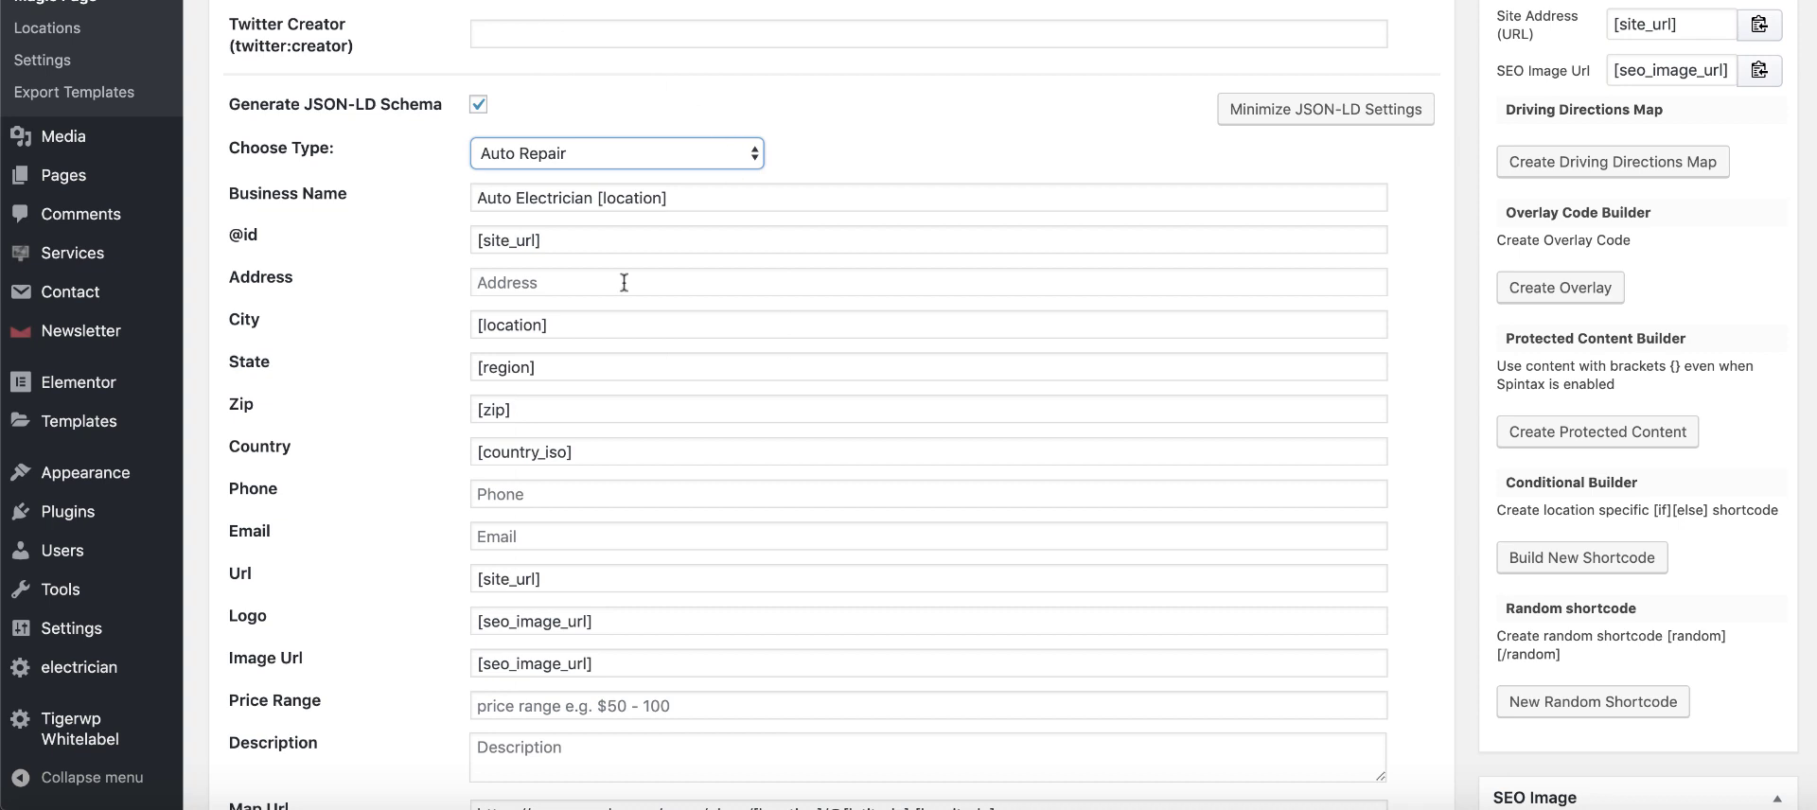
# Step: Leave the schema's Address empty and enter the business phone number in its Phone field
pyautogui.click(497, 282)
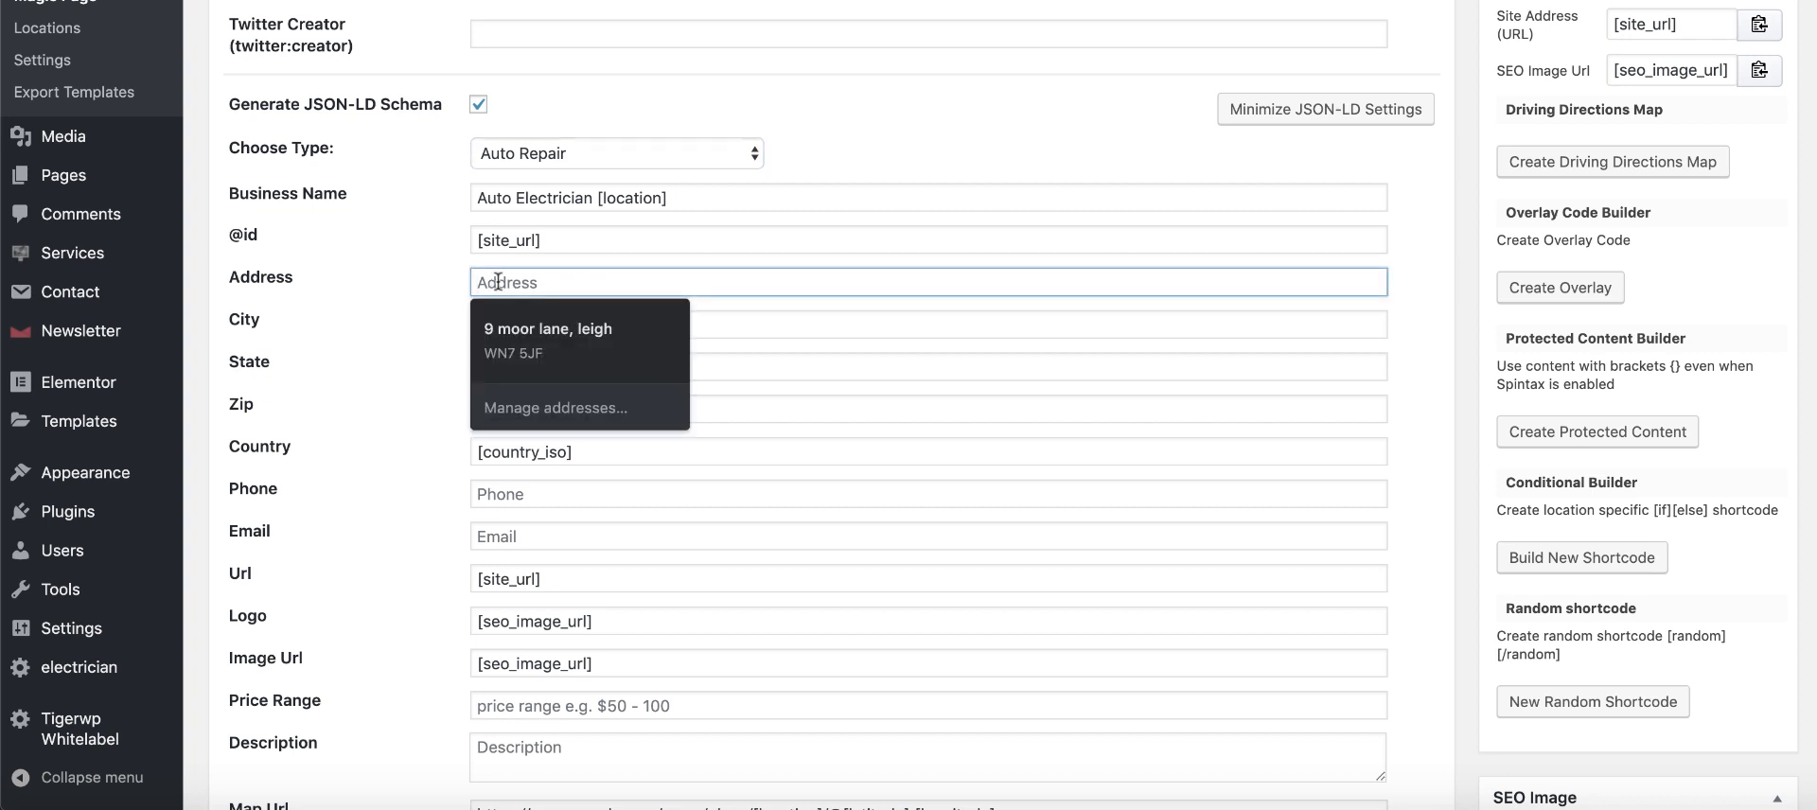
pyautogui.click(434, 304)
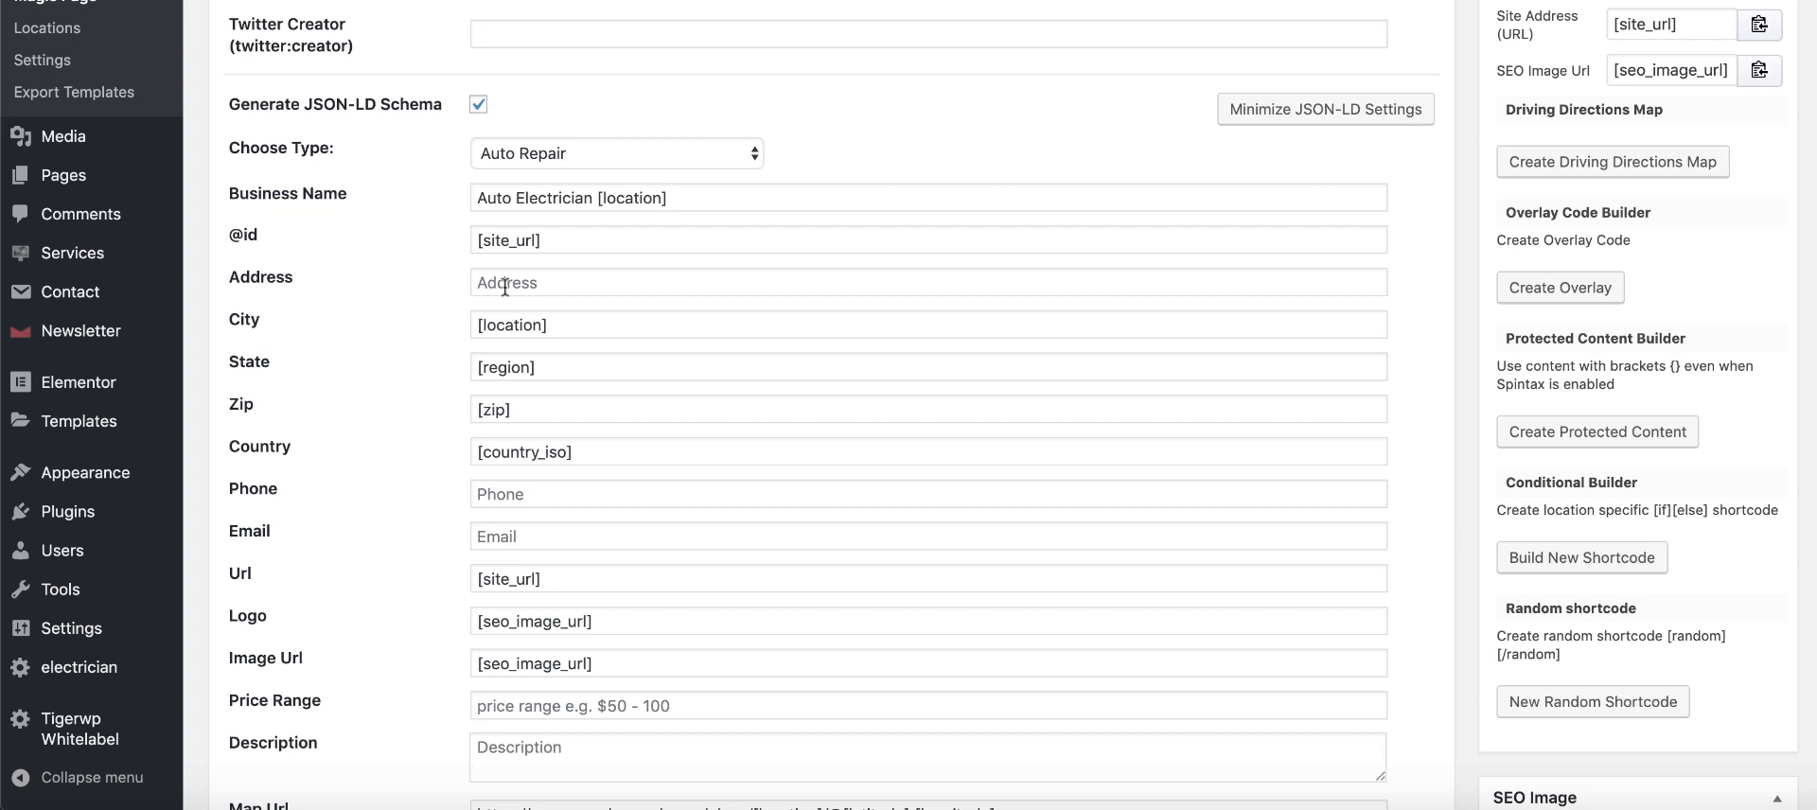
pyautogui.scroll(-1, 588, 369)
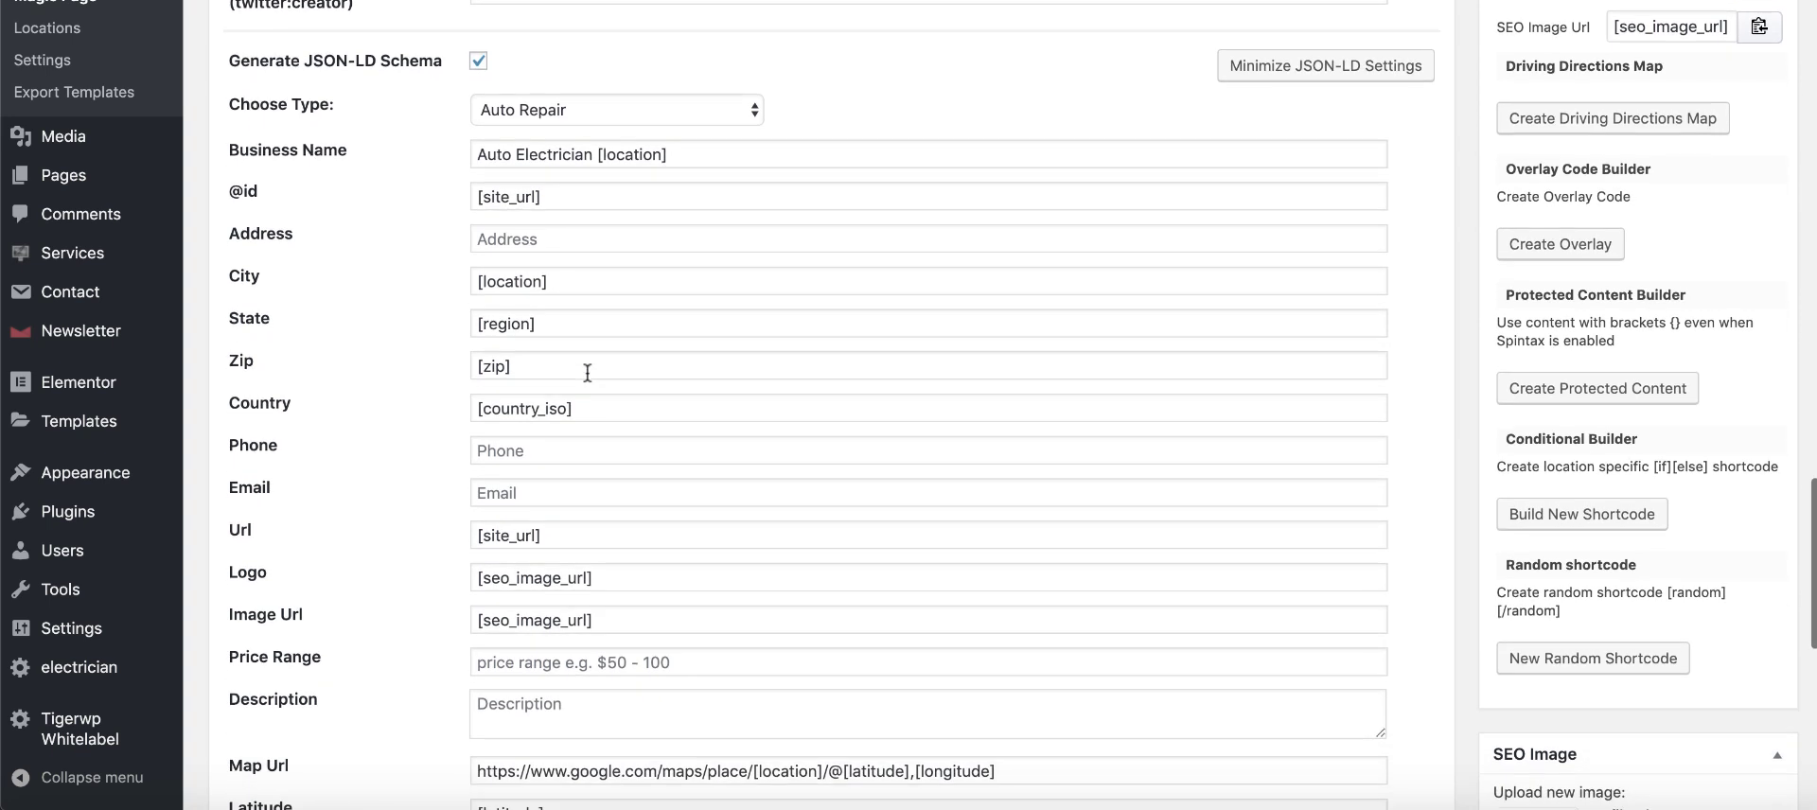
pyautogui.click(497, 445)
pyautogui.write('9999999')
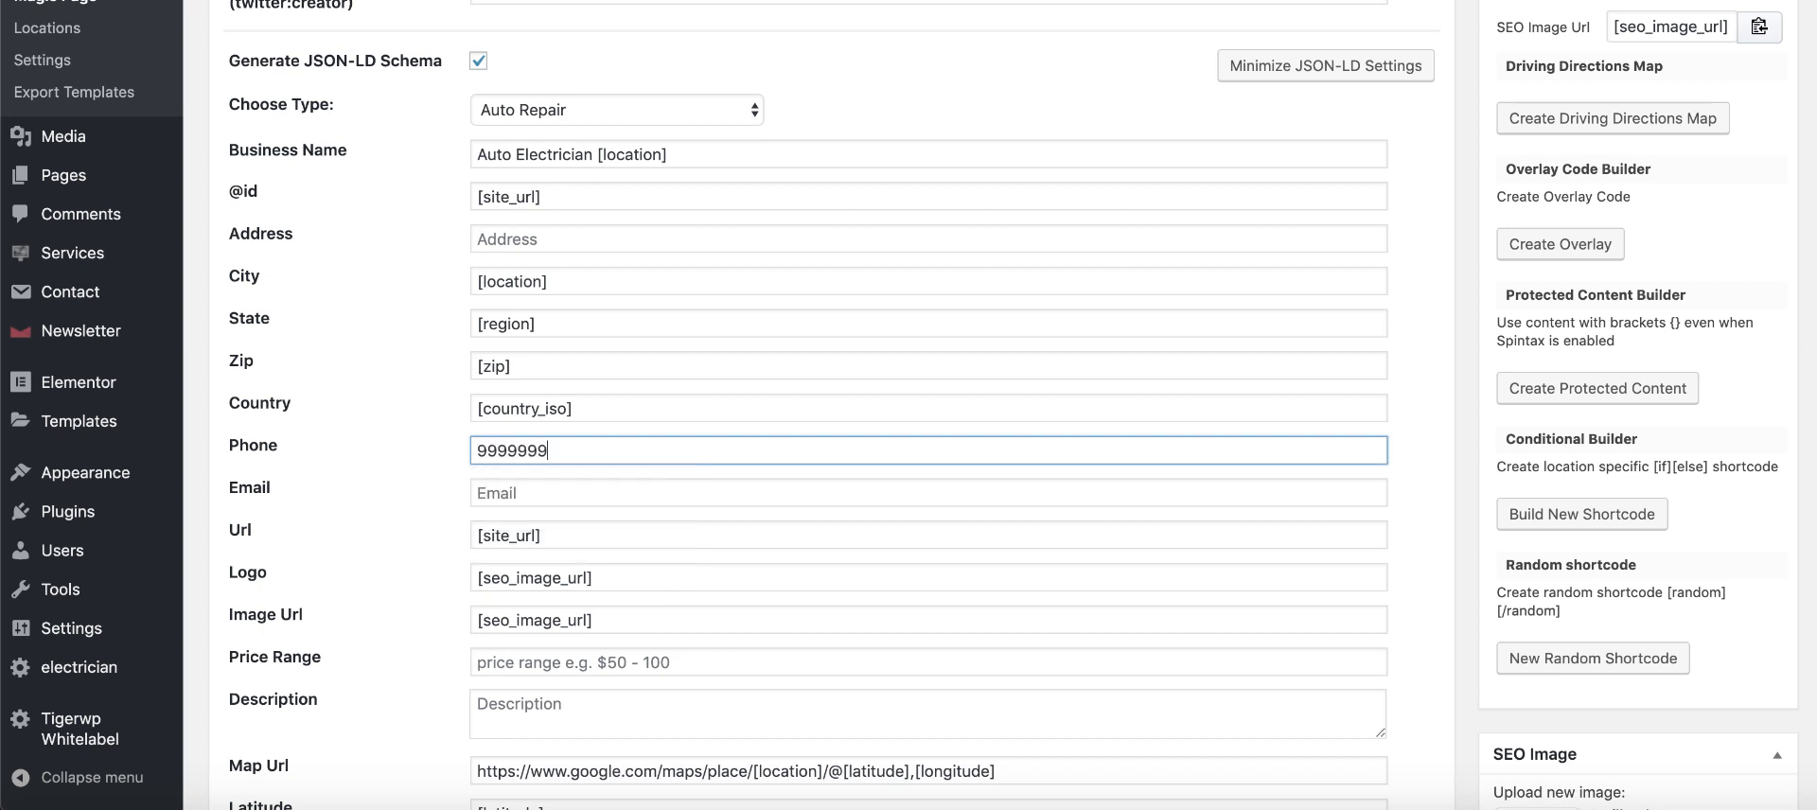
pyautogui.write('999999')
# Step: Set the schema's Price Range to "50 to 150 per hour"
pyautogui.scroll(-2, 609, 535)
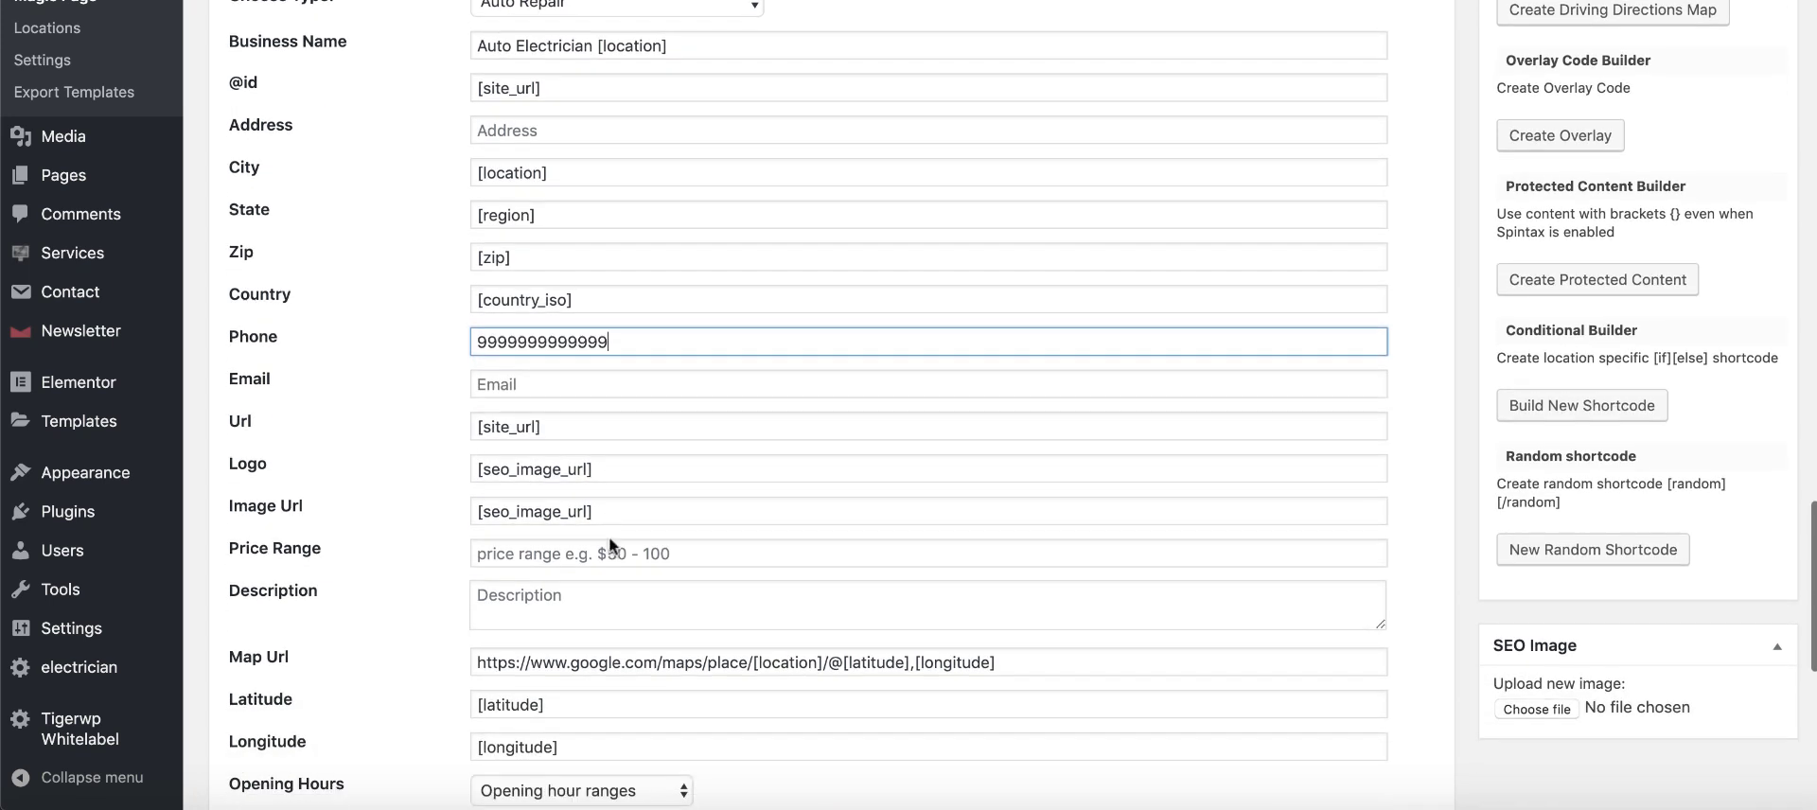
pyautogui.click(511, 552)
pyautogui.write('50 ')
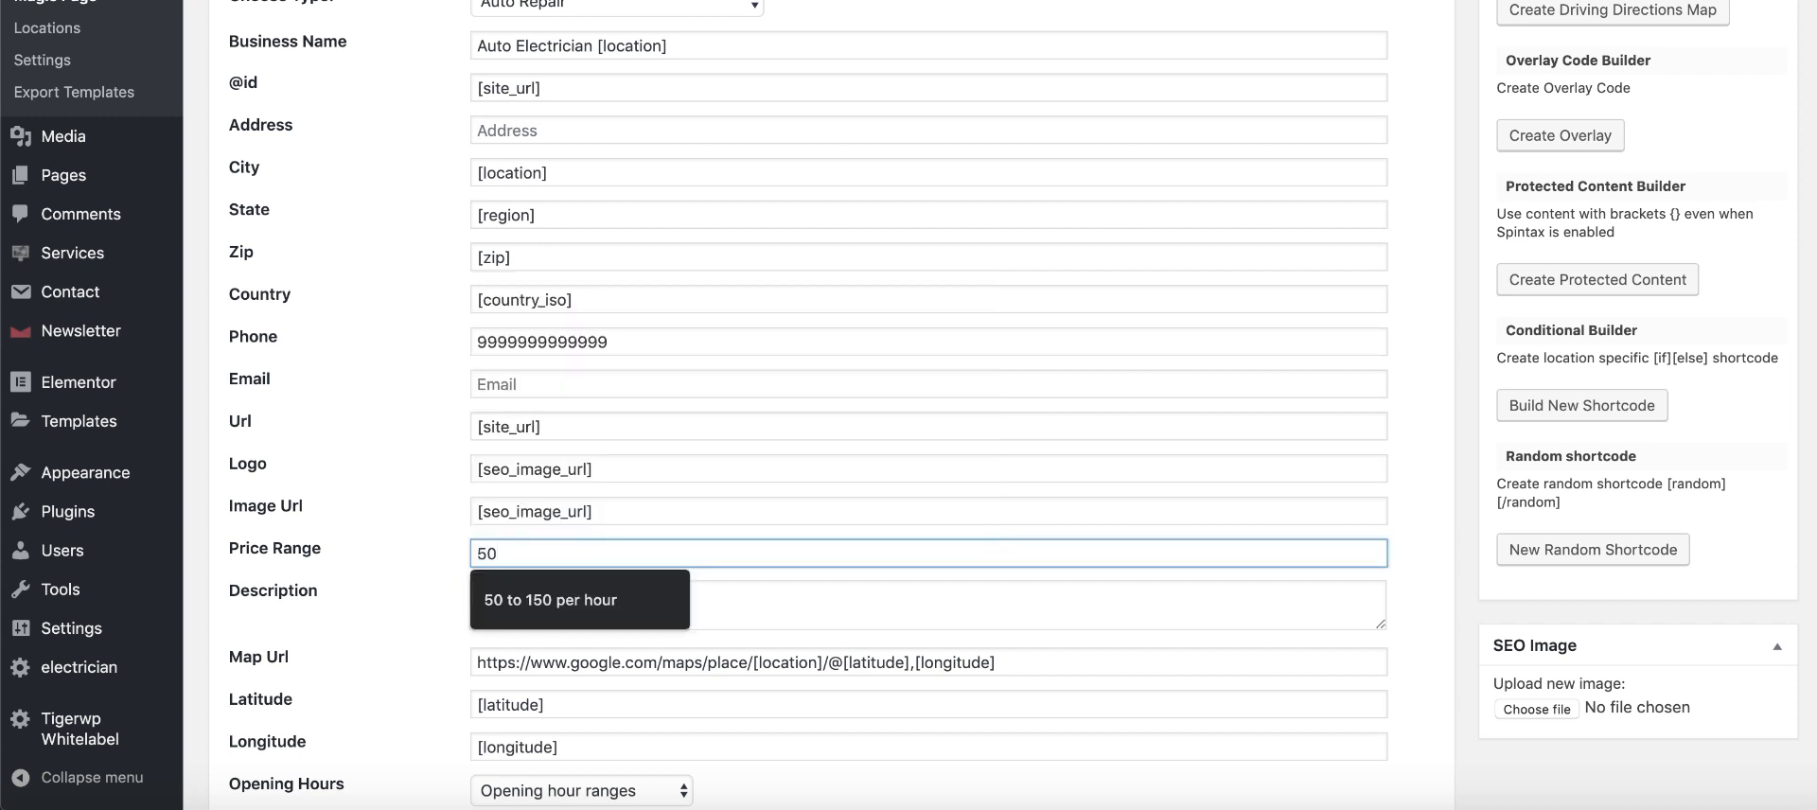
pyautogui.write('to 150 per hour')
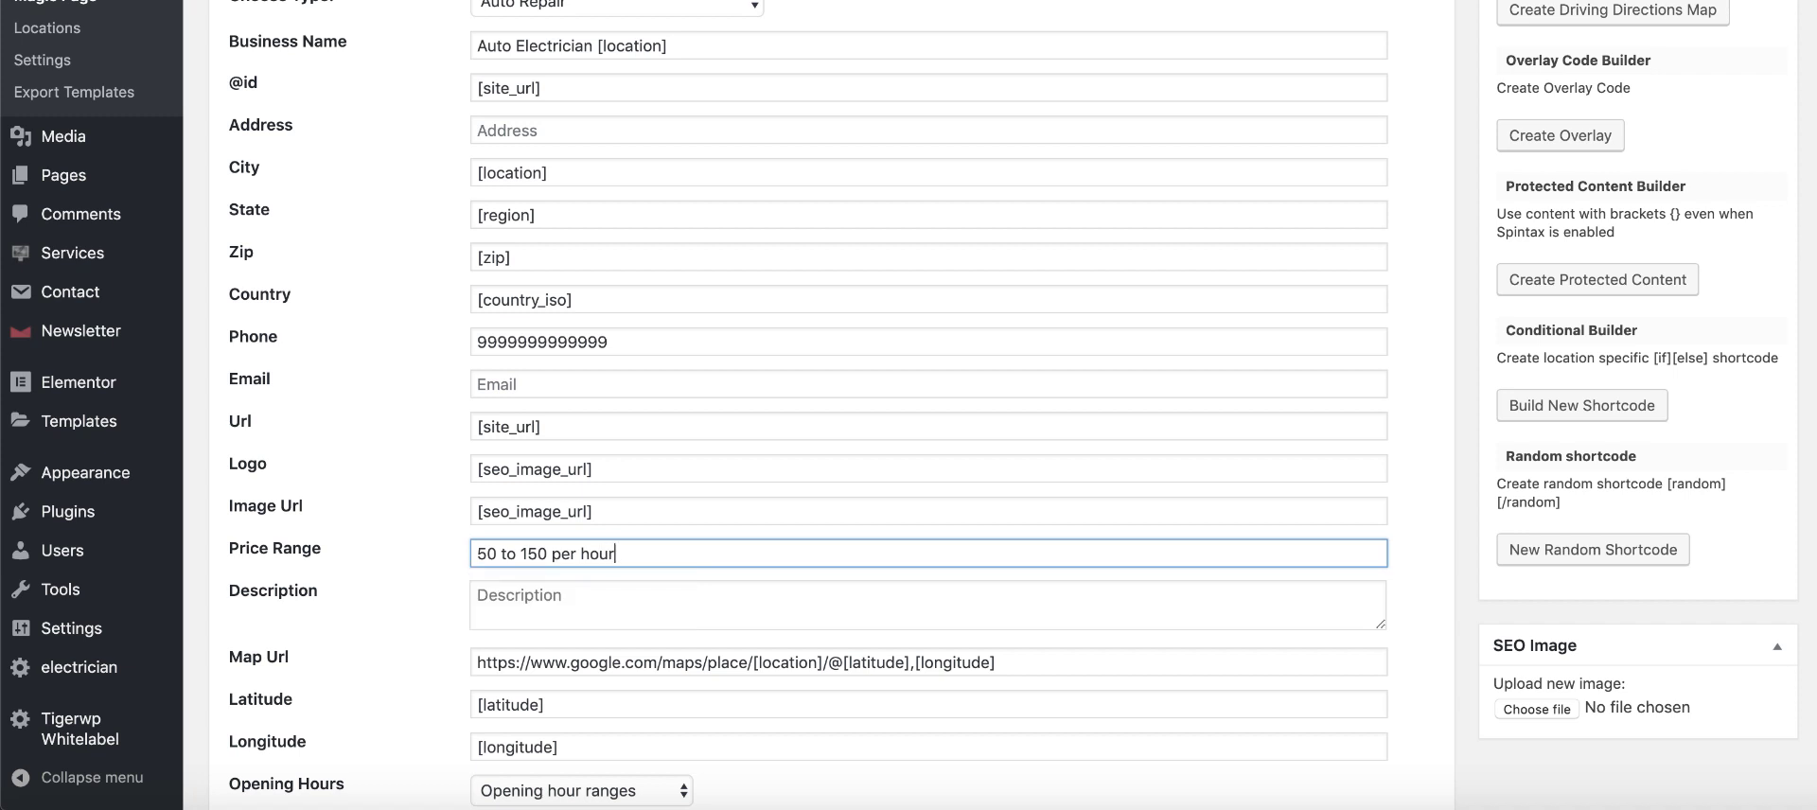
pyautogui.click(350, 496)
# Step: Add 1 range of opening hours to the schema and apply it to Monday through Friday
pyautogui.scroll(-3, 653, 539)
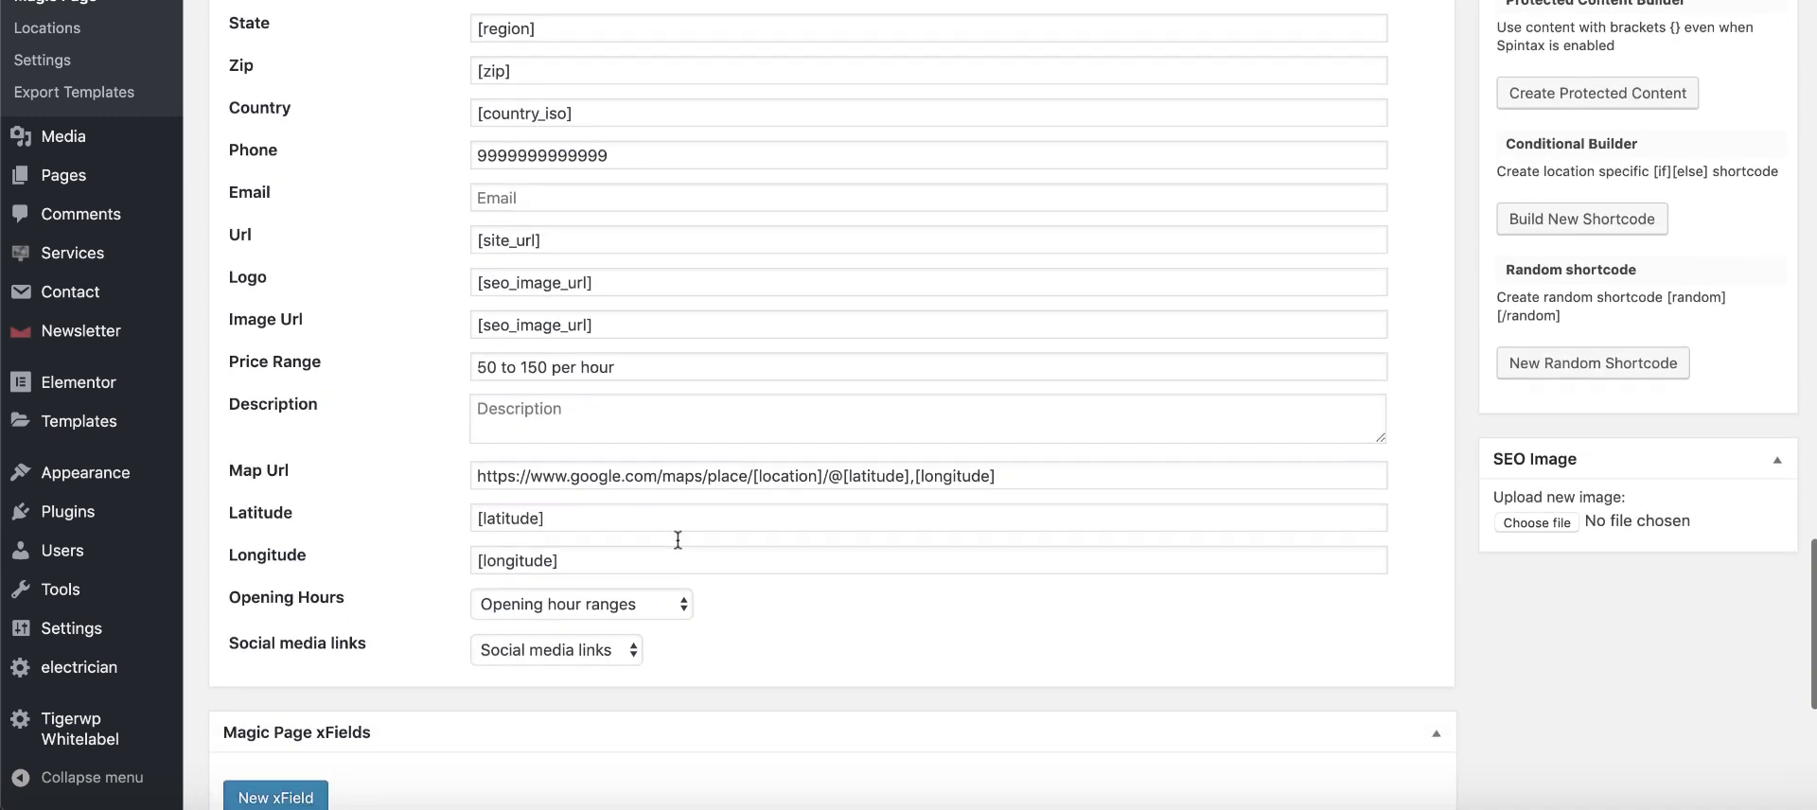
pyautogui.scroll(-1, 678, 540)
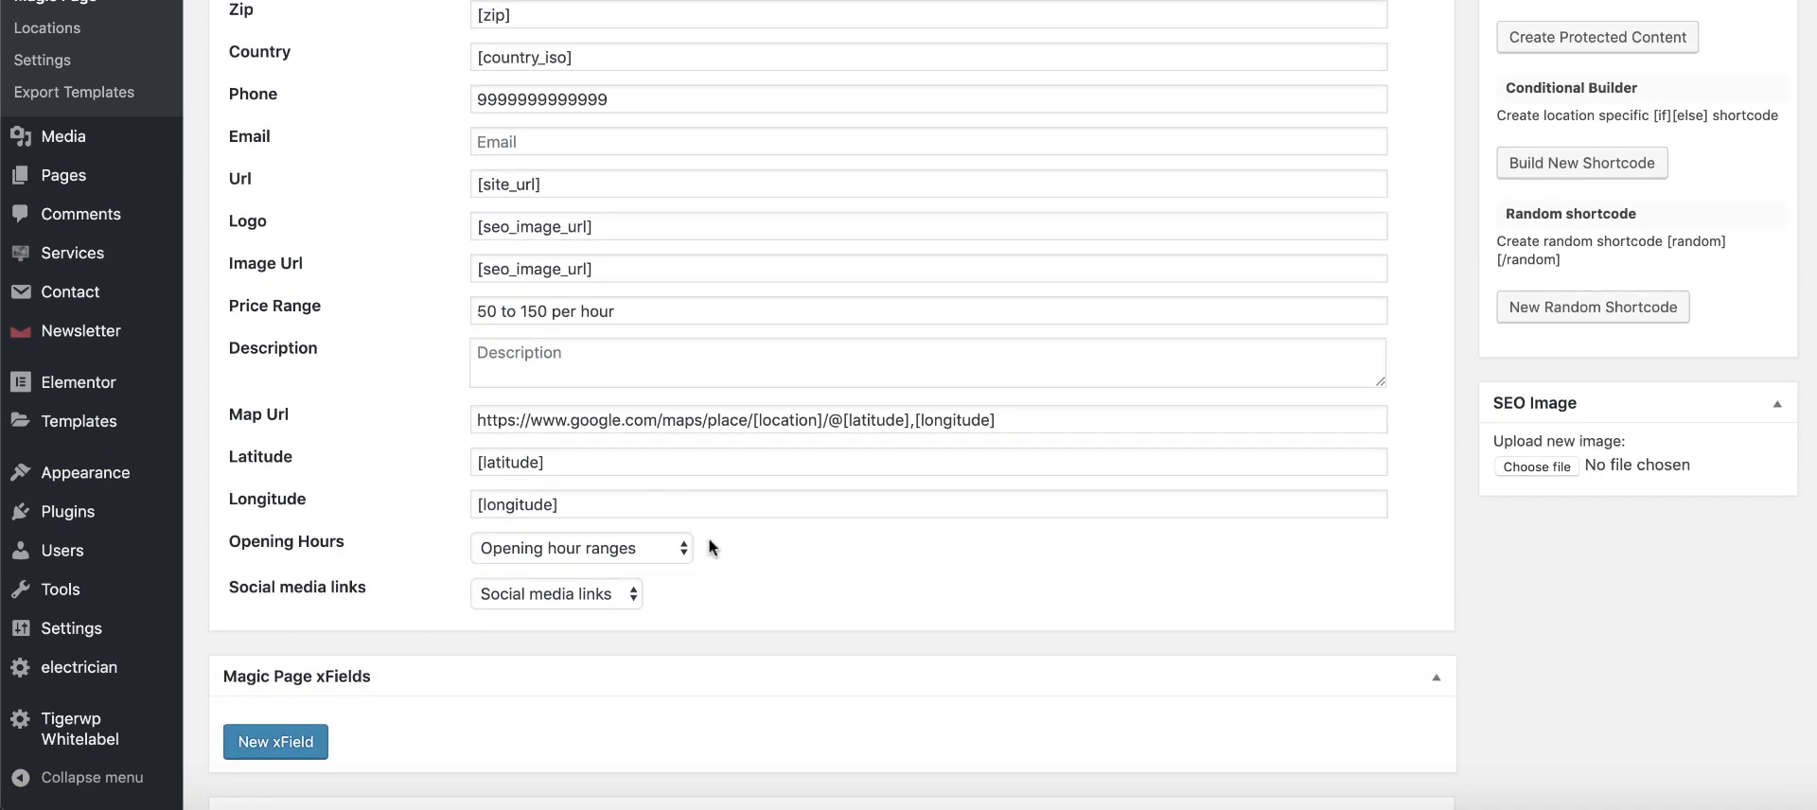
pyautogui.click(685, 549)
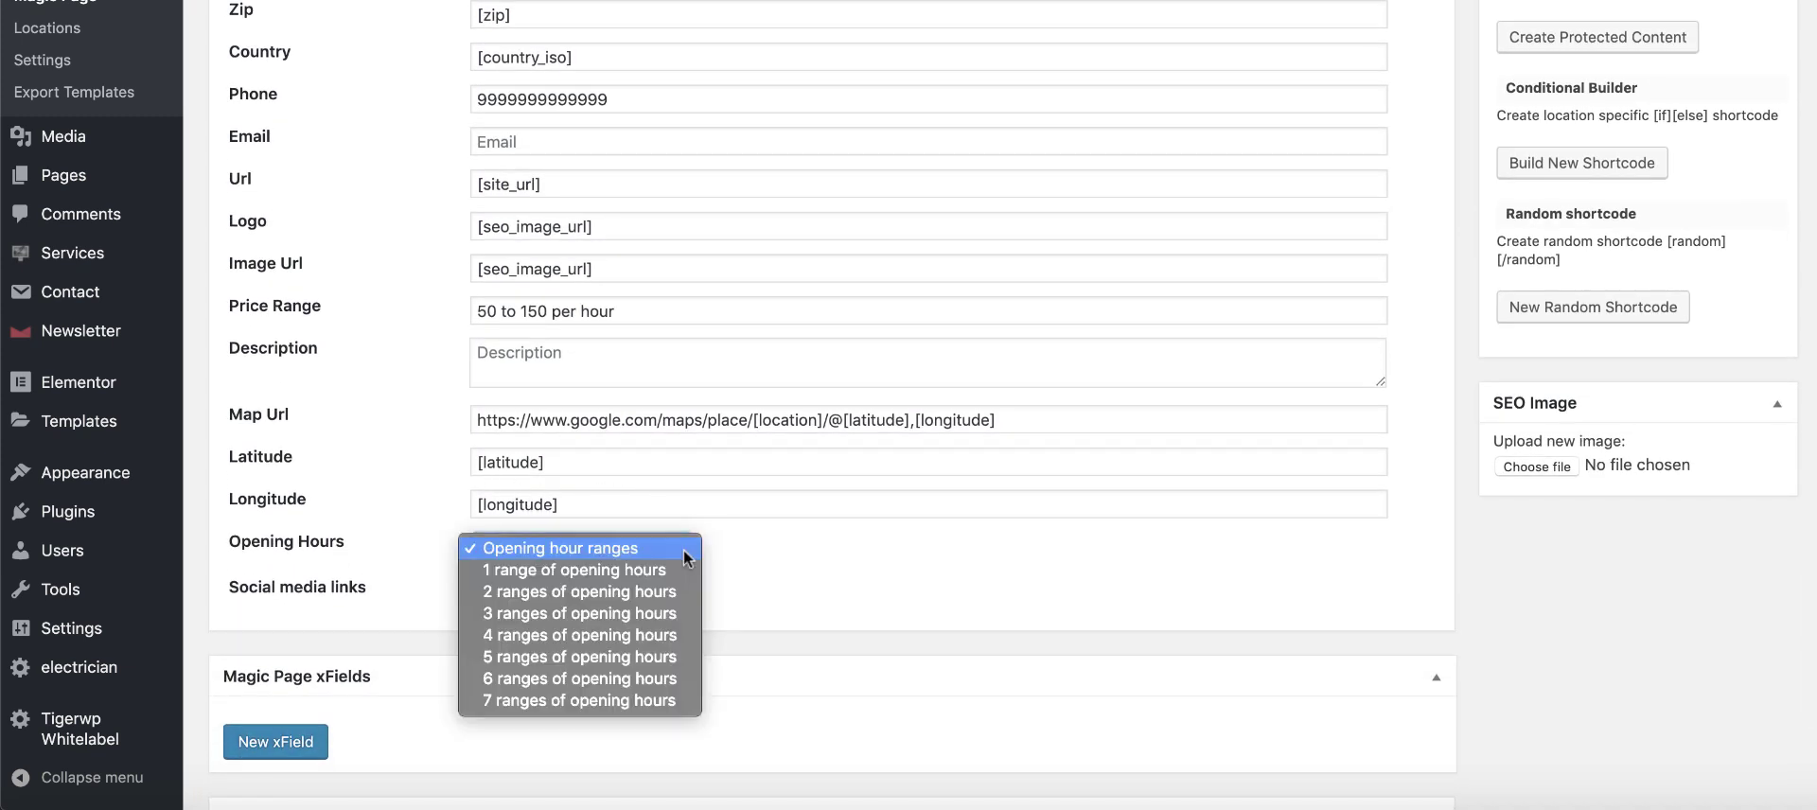
pyautogui.click(536, 569)
pyautogui.click(478, 588)
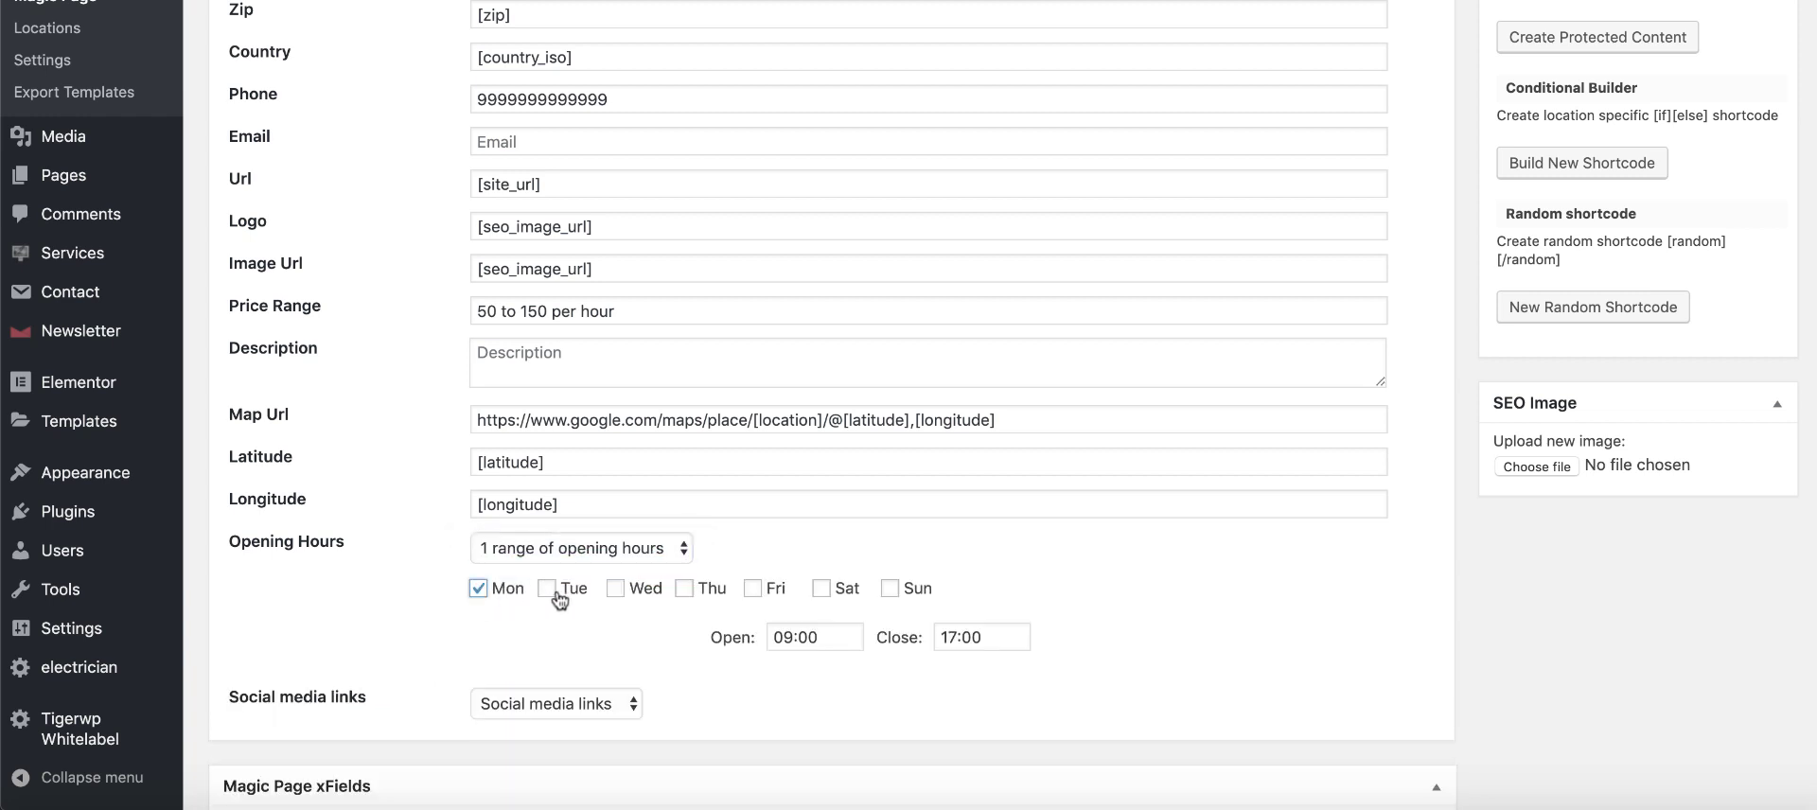
pyautogui.click(554, 592)
pyautogui.click(616, 591)
pyautogui.click(681, 589)
pyautogui.click(753, 587)
pyautogui.scroll(-1, 960, 610)
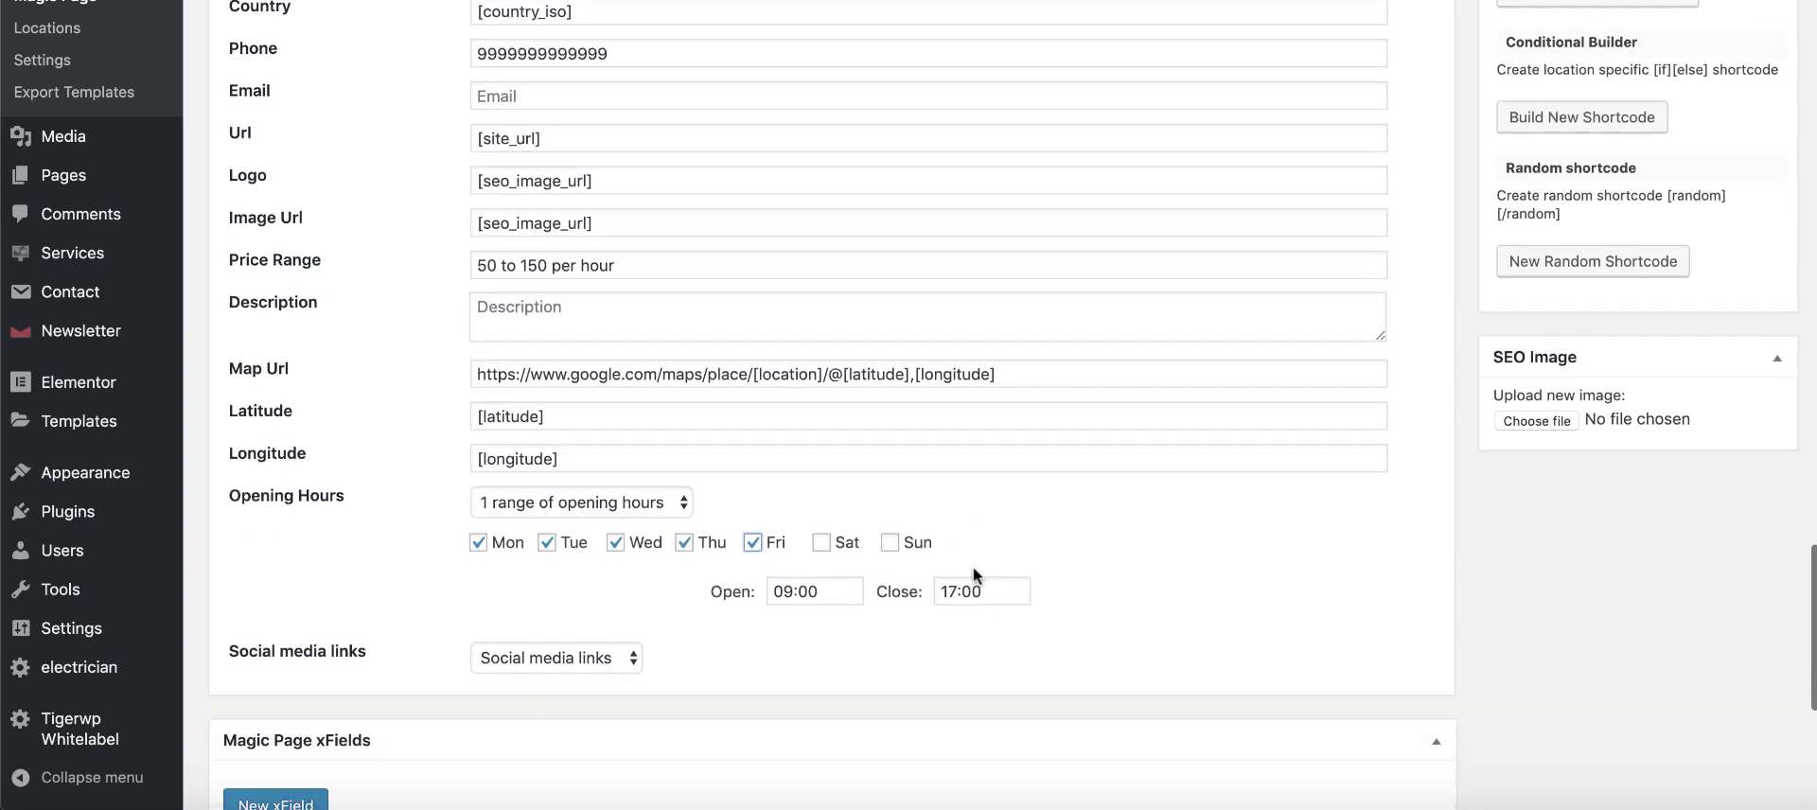
# Step: Review the social media link options without adding any, and update the Magic Page
pyautogui.scroll(-3, 972, 568)
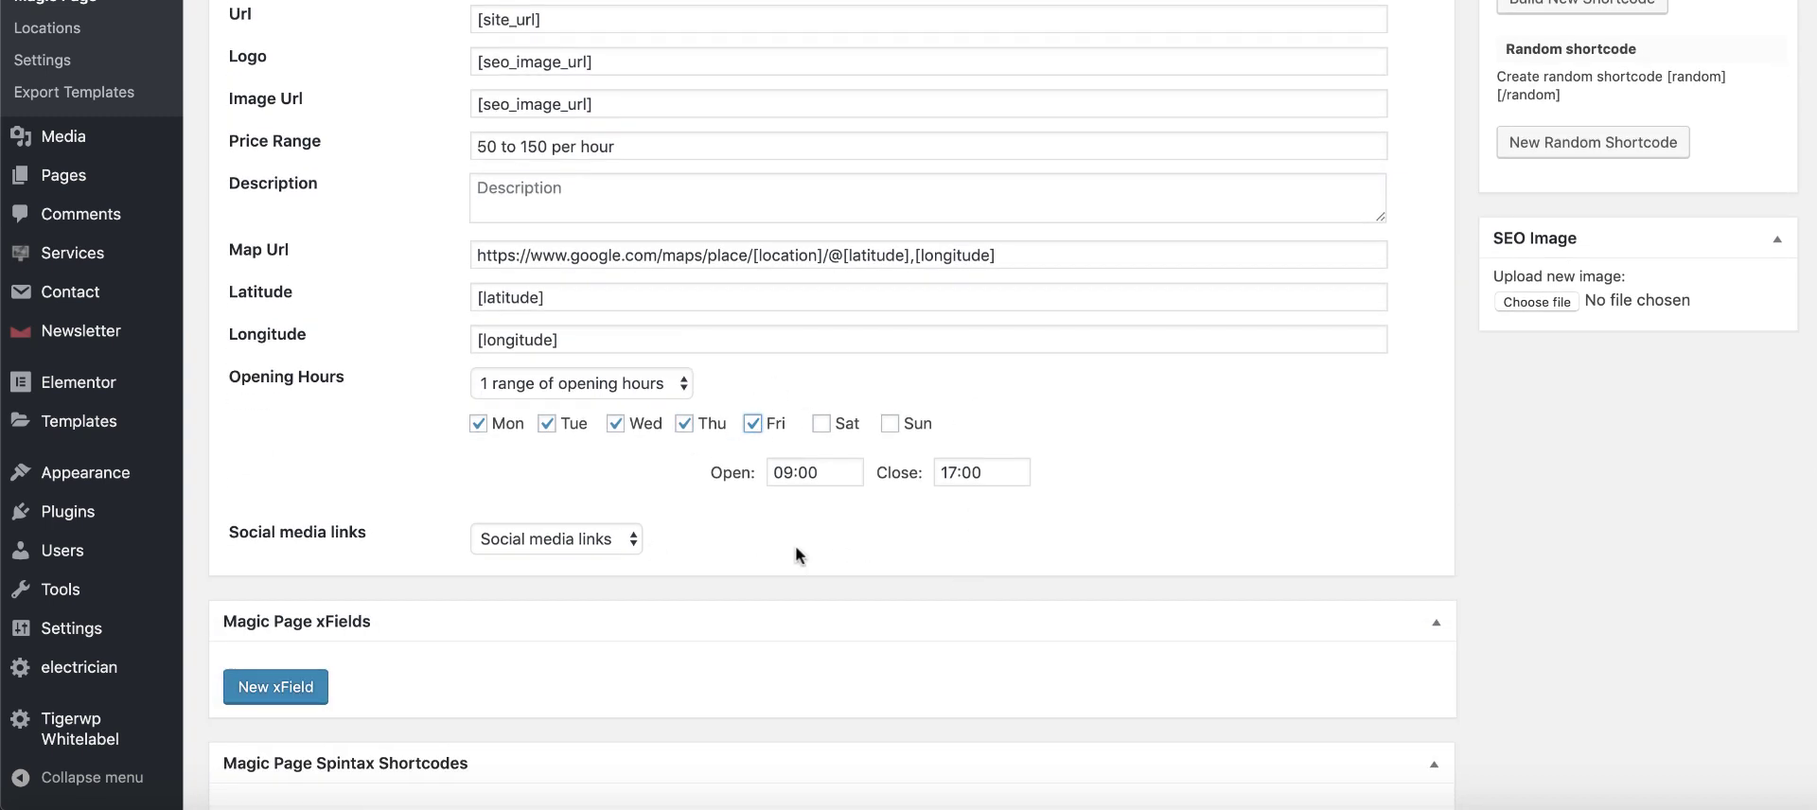
pyautogui.click(627, 541)
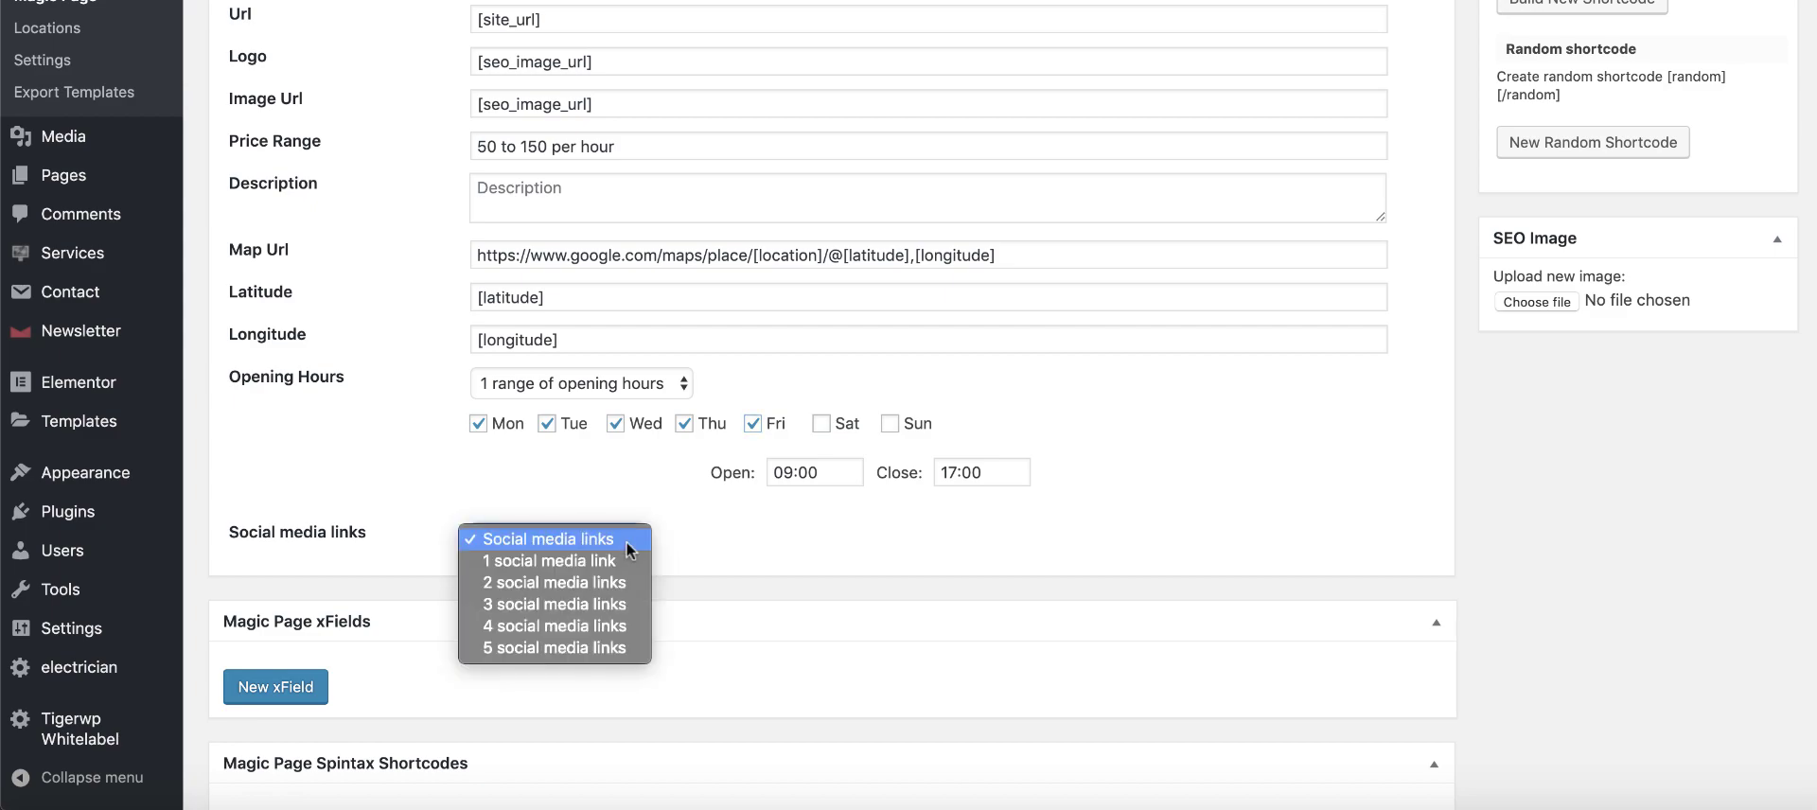
pyautogui.click(627, 542)
pyautogui.scroll(-7, 1033, 481)
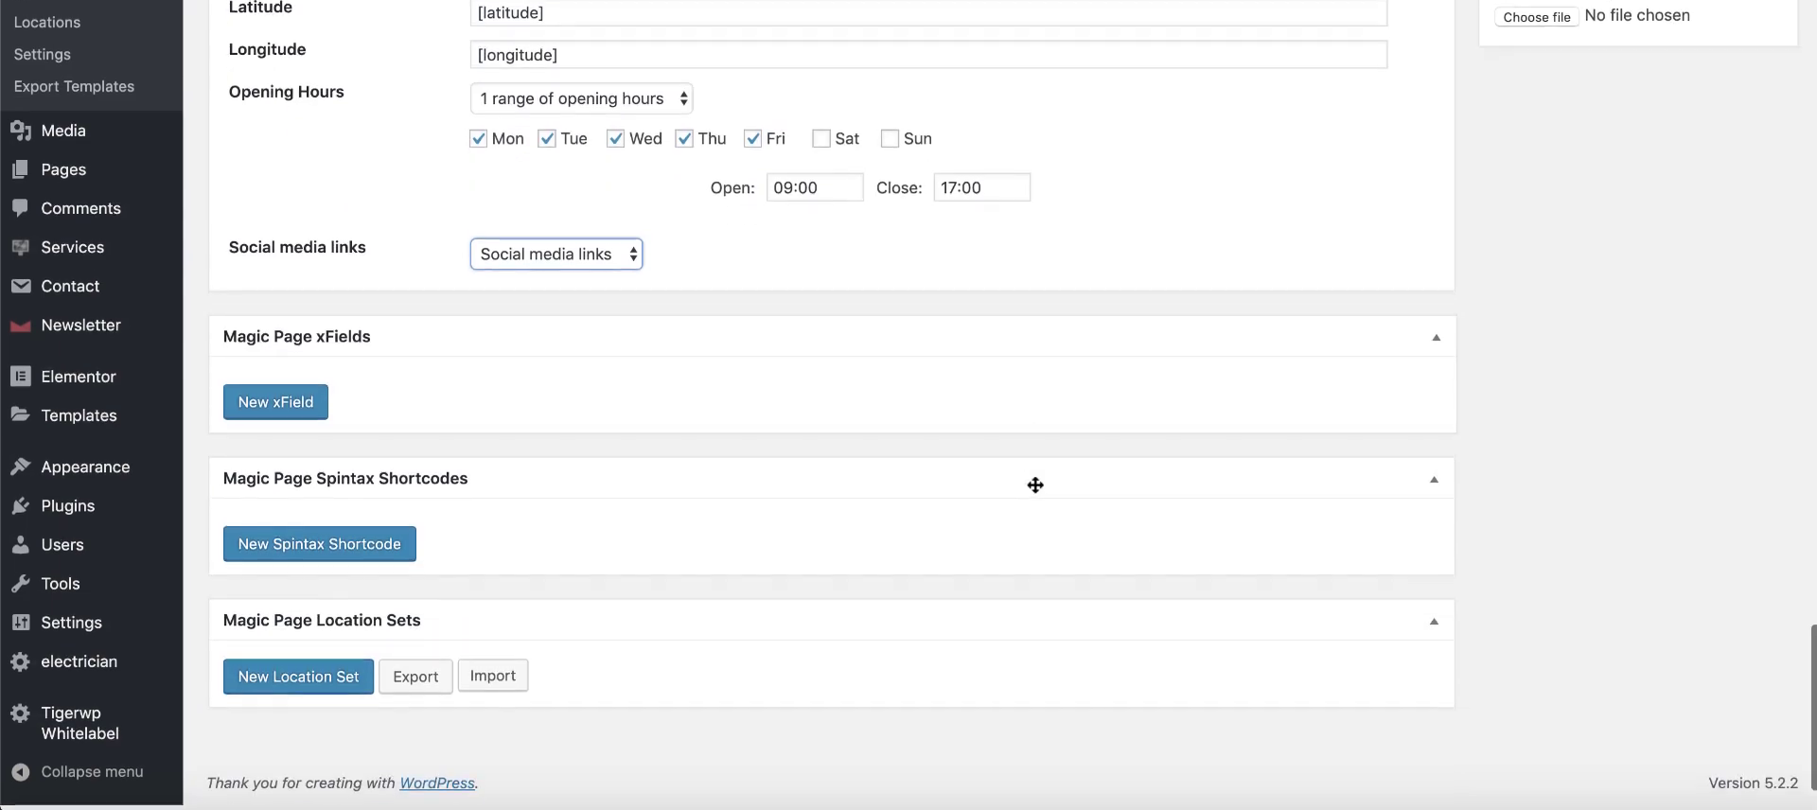
pyautogui.scroll(20, 1034, 481)
pyautogui.scroll(20, 1034, 484)
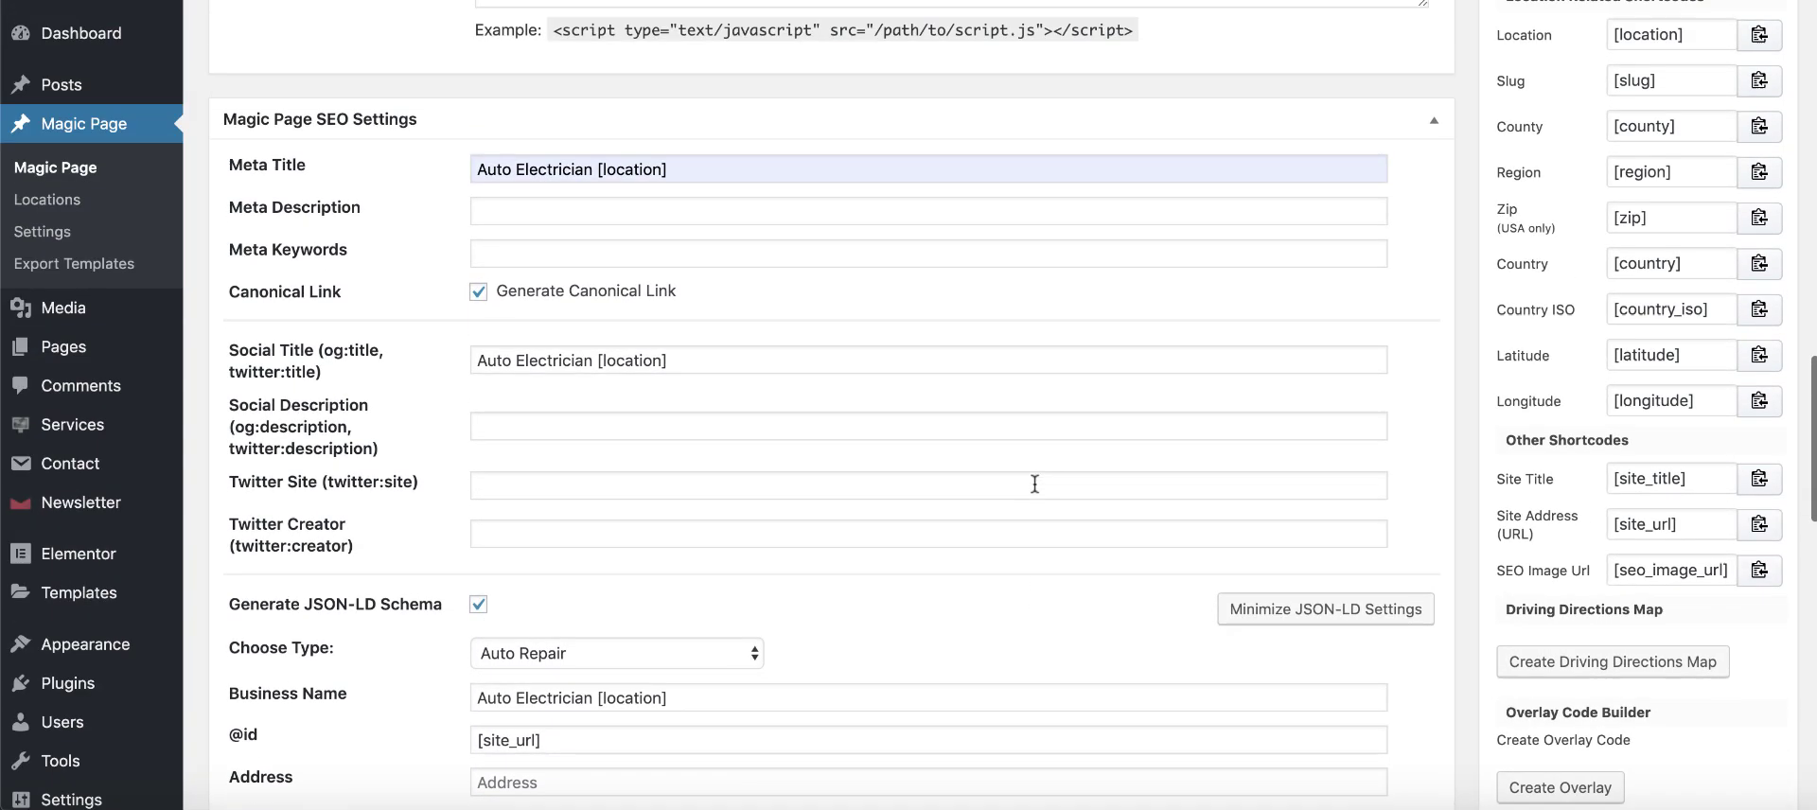
pyautogui.click(1749, 356)
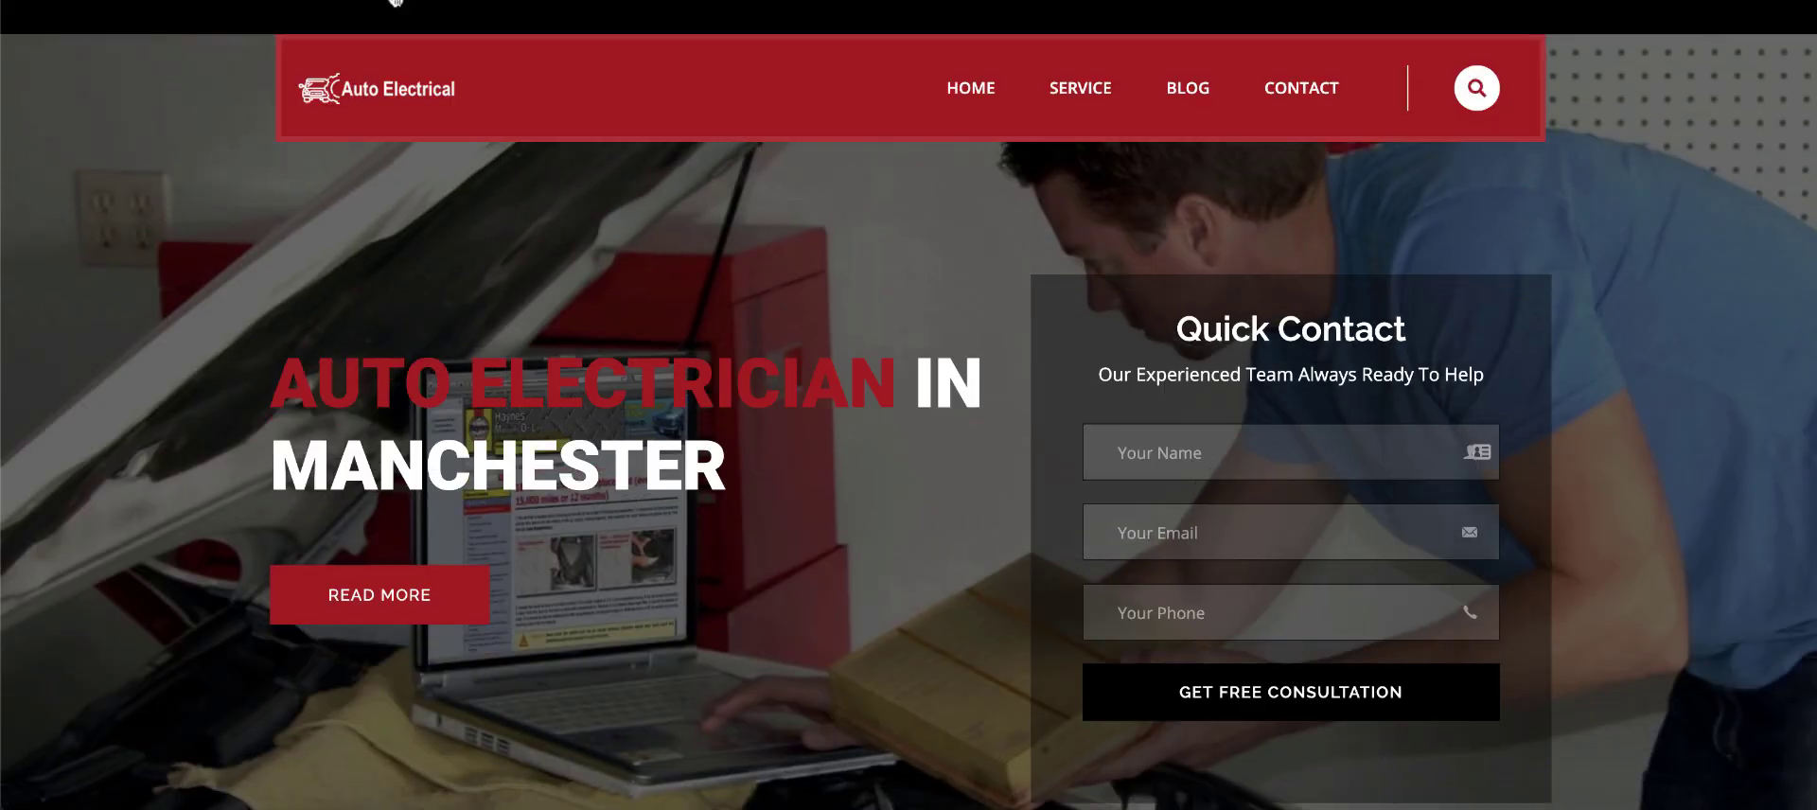
# Step: View the live Manchester page's Our Services text and follow its Ordsall location link
pyautogui.scroll(-9, 967, 338)
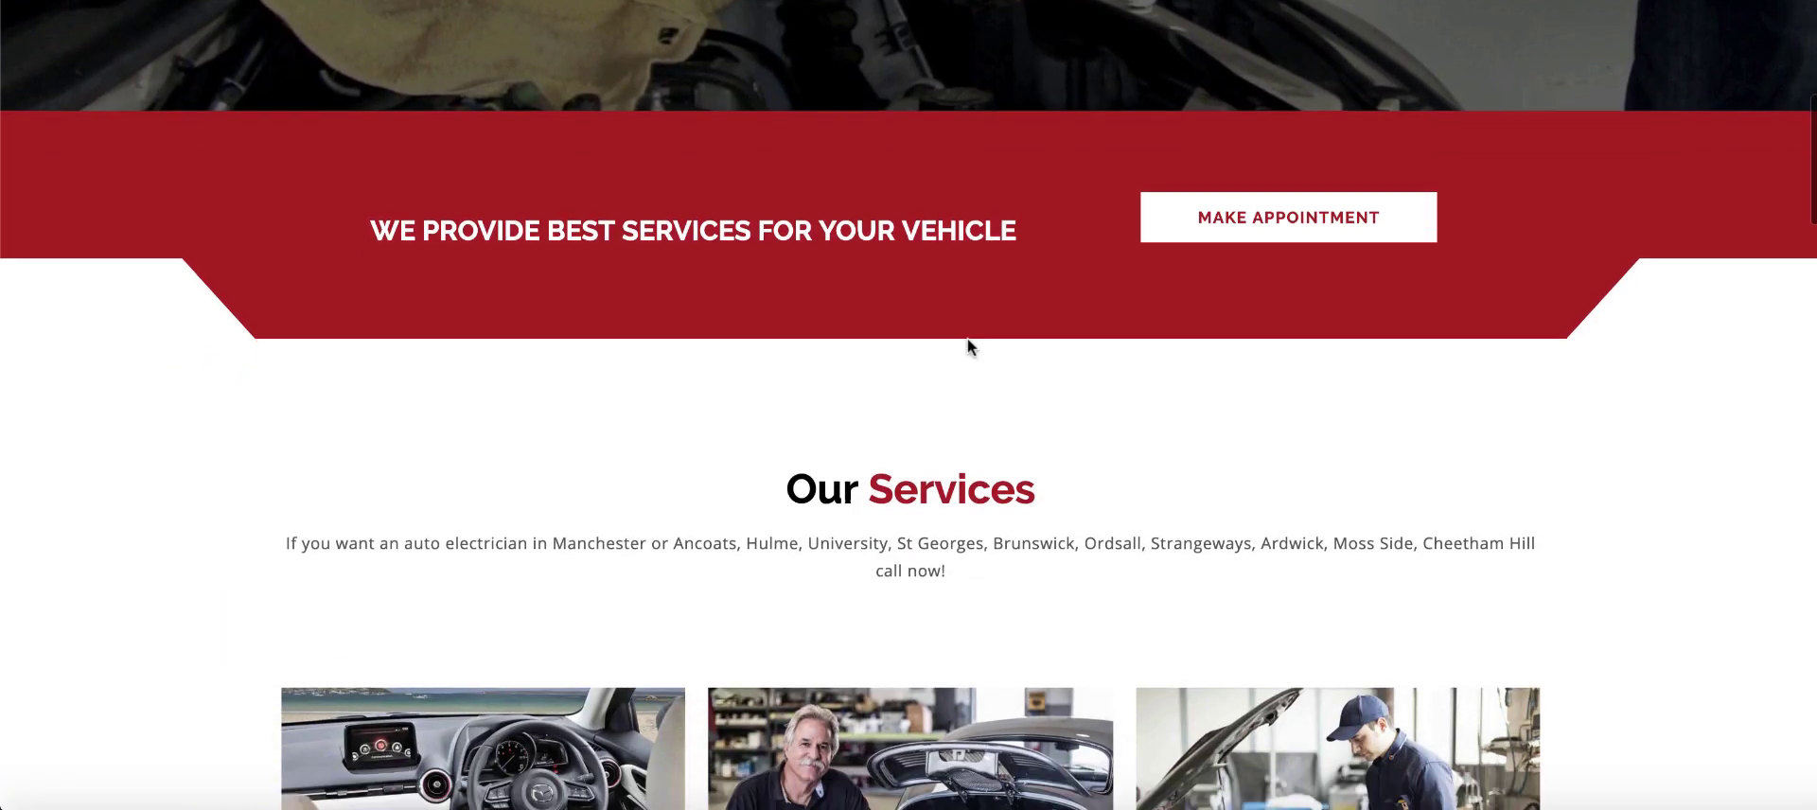
pyautogui.scroll(-4, 967, 338)
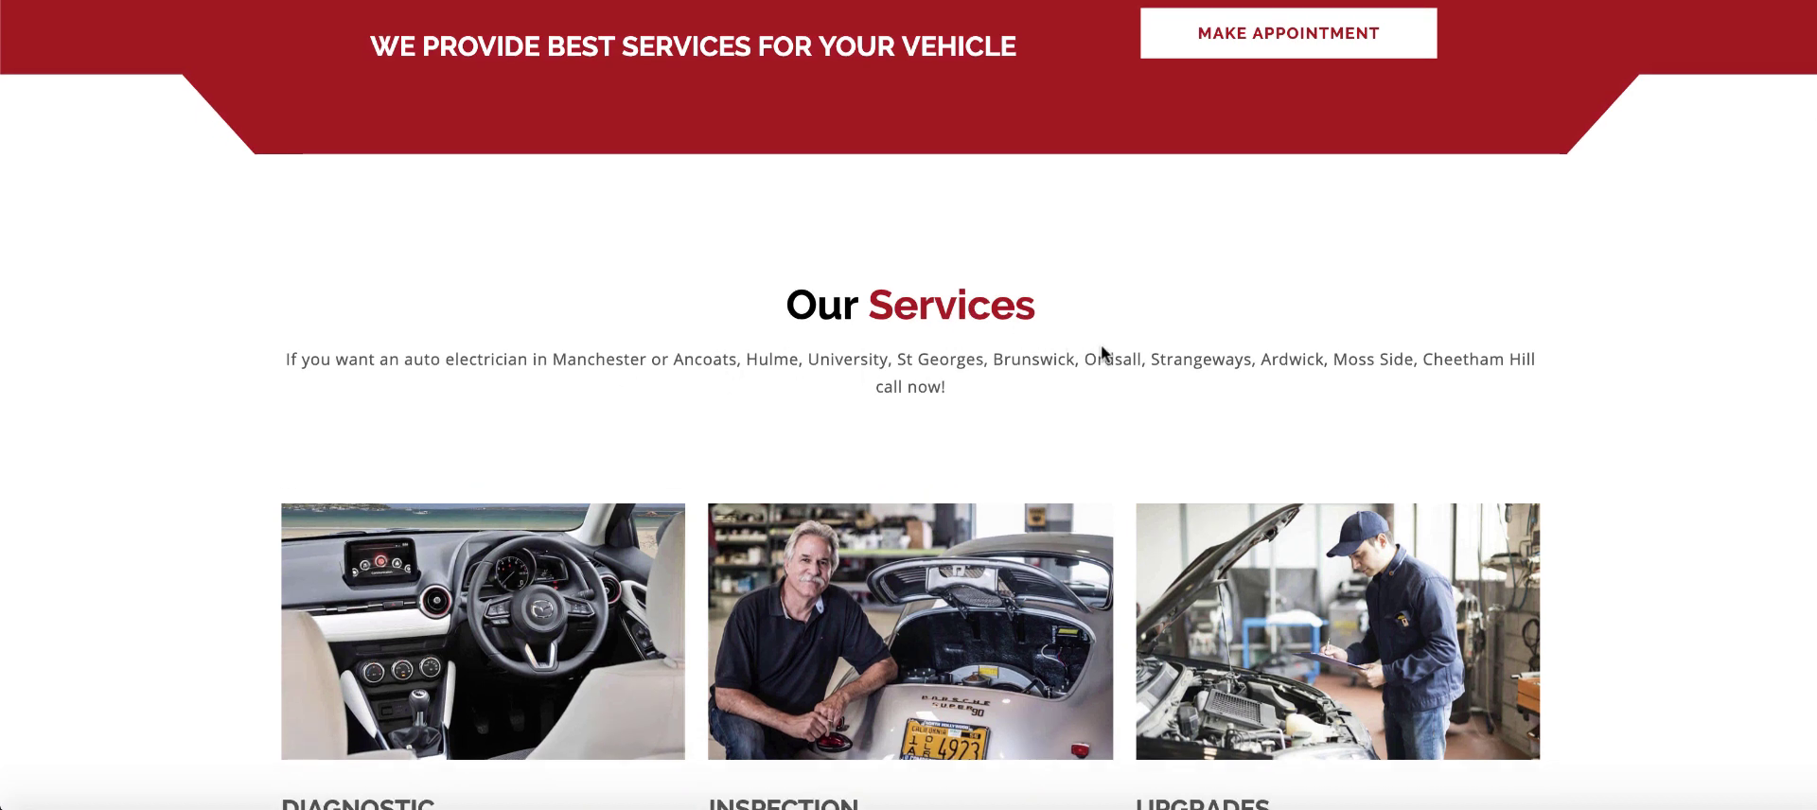
pyautogui.click(1115, 365)
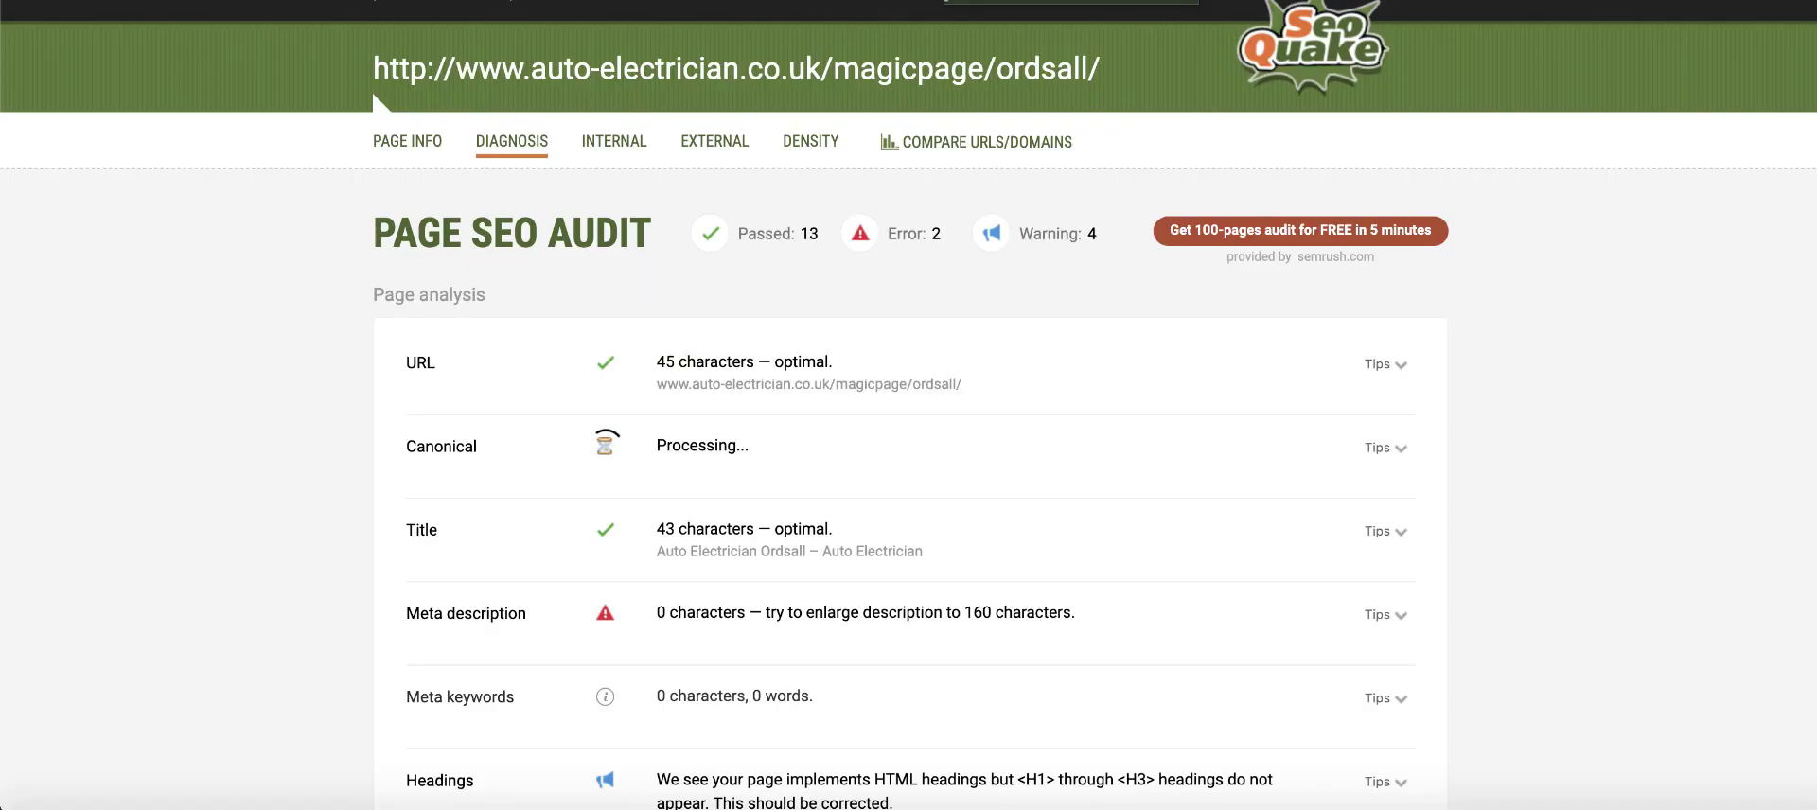
# Step: Review the SEOquake diagnosis of the Ordsall page, from its title and headings to Schema.org, Open Graph and Twitter Card
pyautogui.scroll(-2, 821, 604)
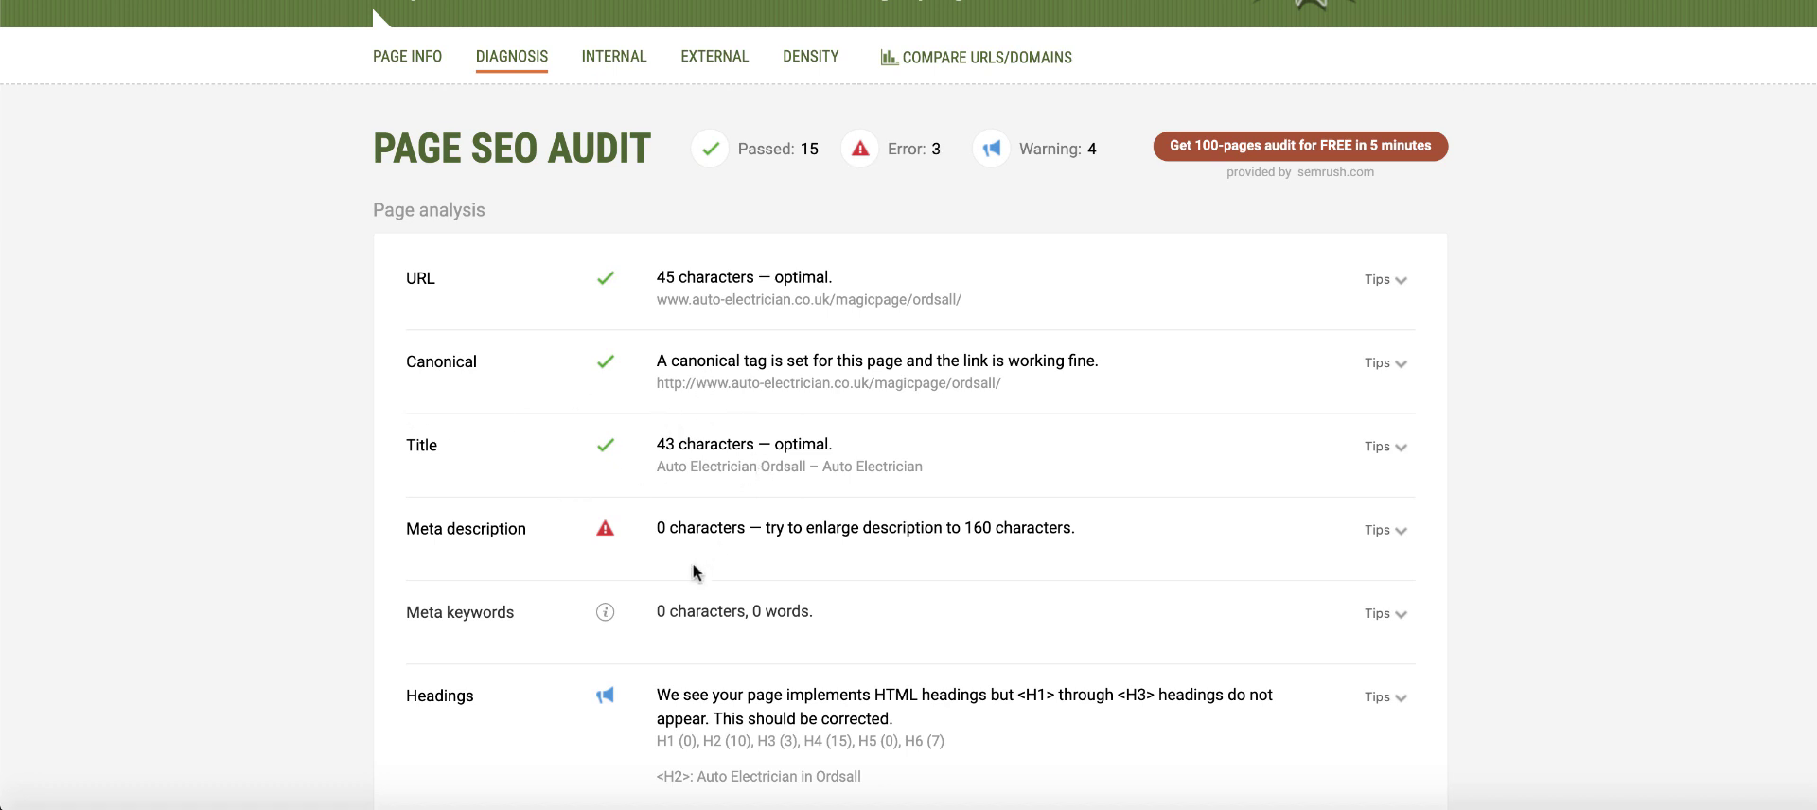
pyautogui.scroll(-5, 826, 577)
pyautogui.scroll(-7, 814, 466)
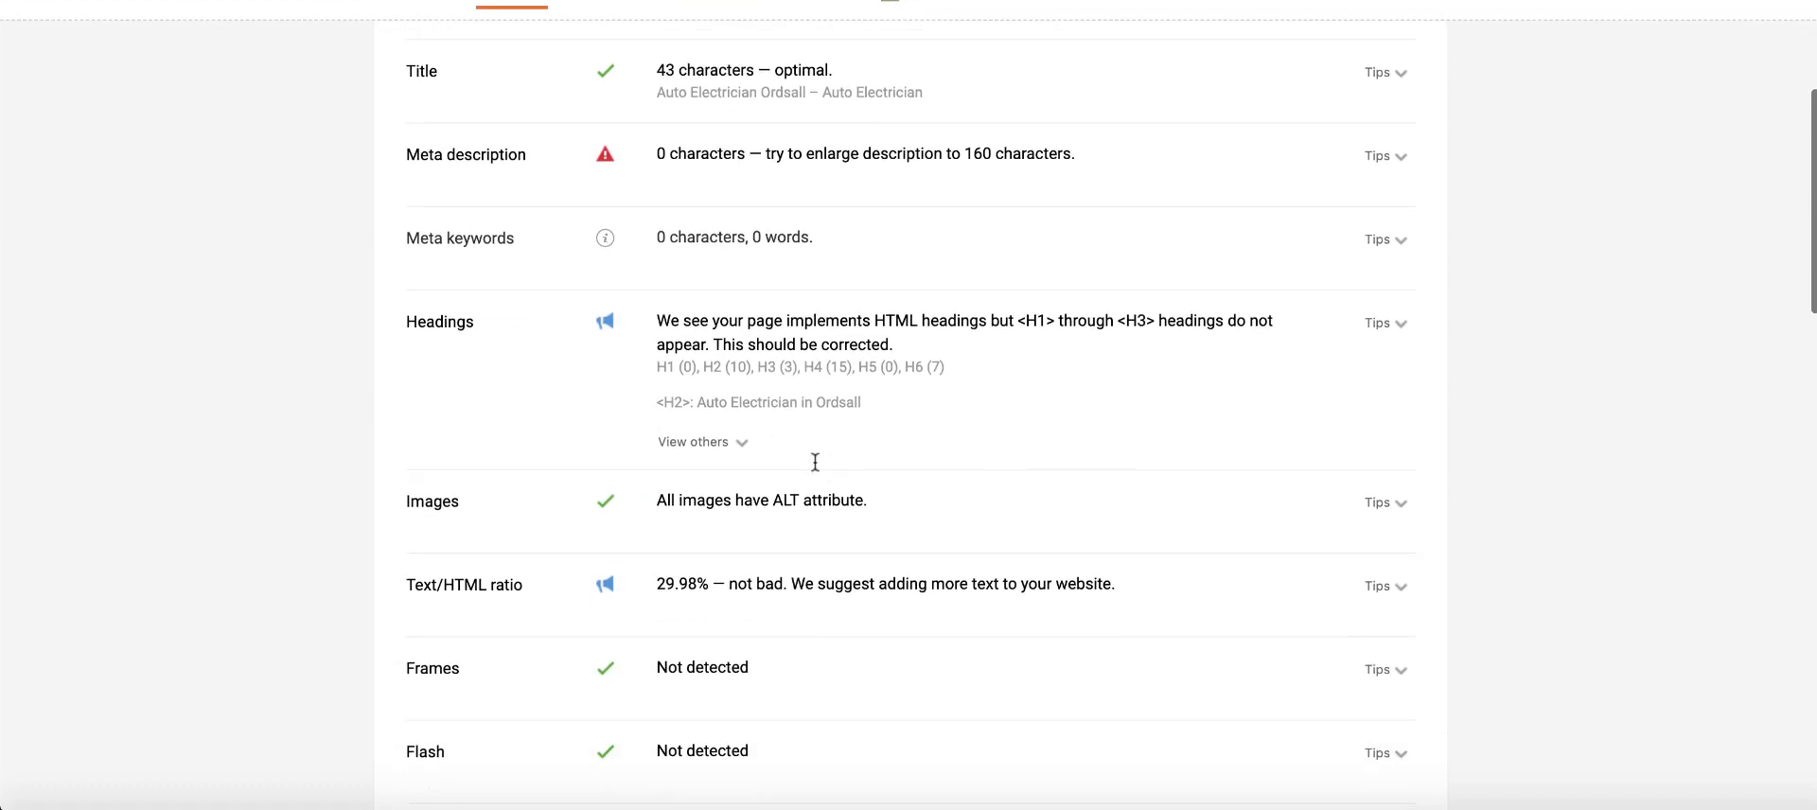
pyautogui.scroll(-6, 761, 475)
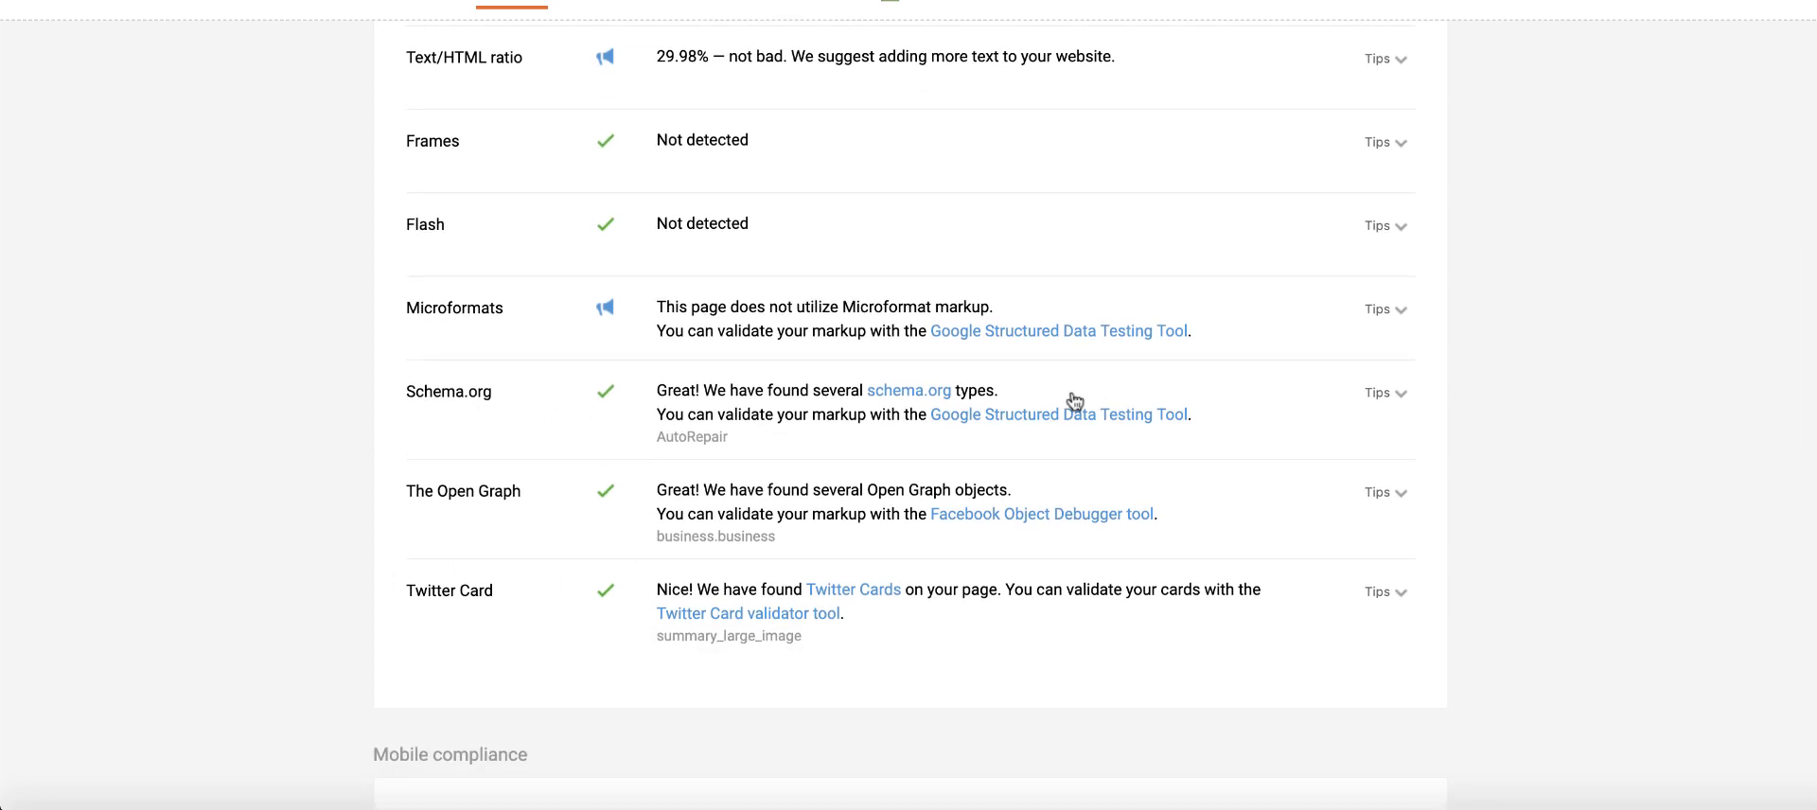
# Step: Test the Ordsall page in the Google Structured Data Testing Tool and inspect the detected AutoRepair item's fields
pyautogui.click(985, 424)
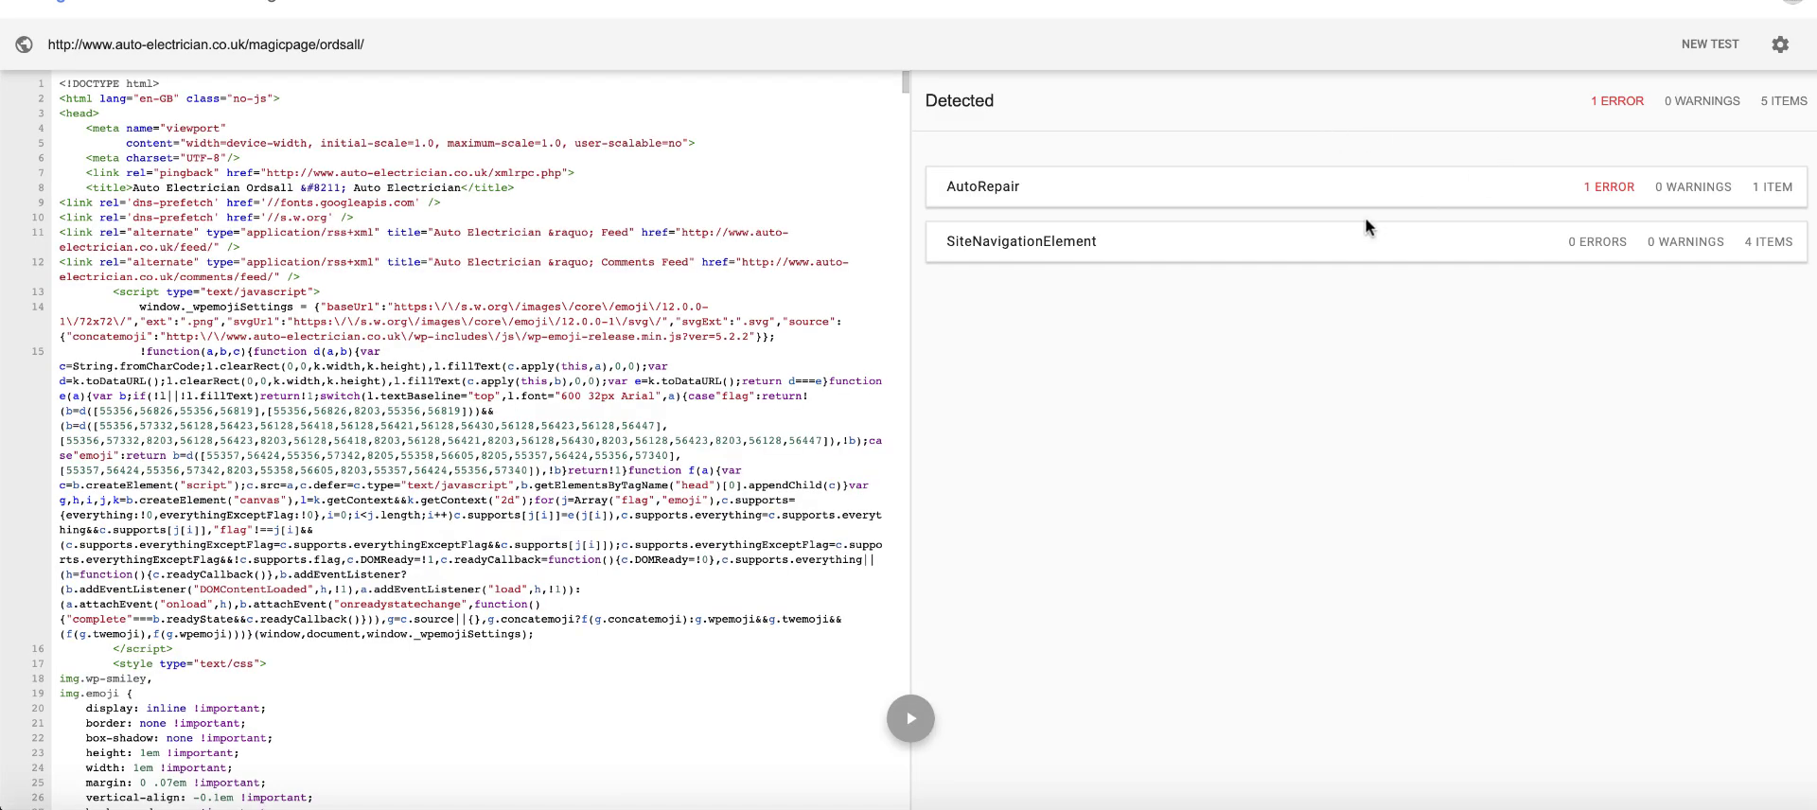
pyautogui.click(994, 199)
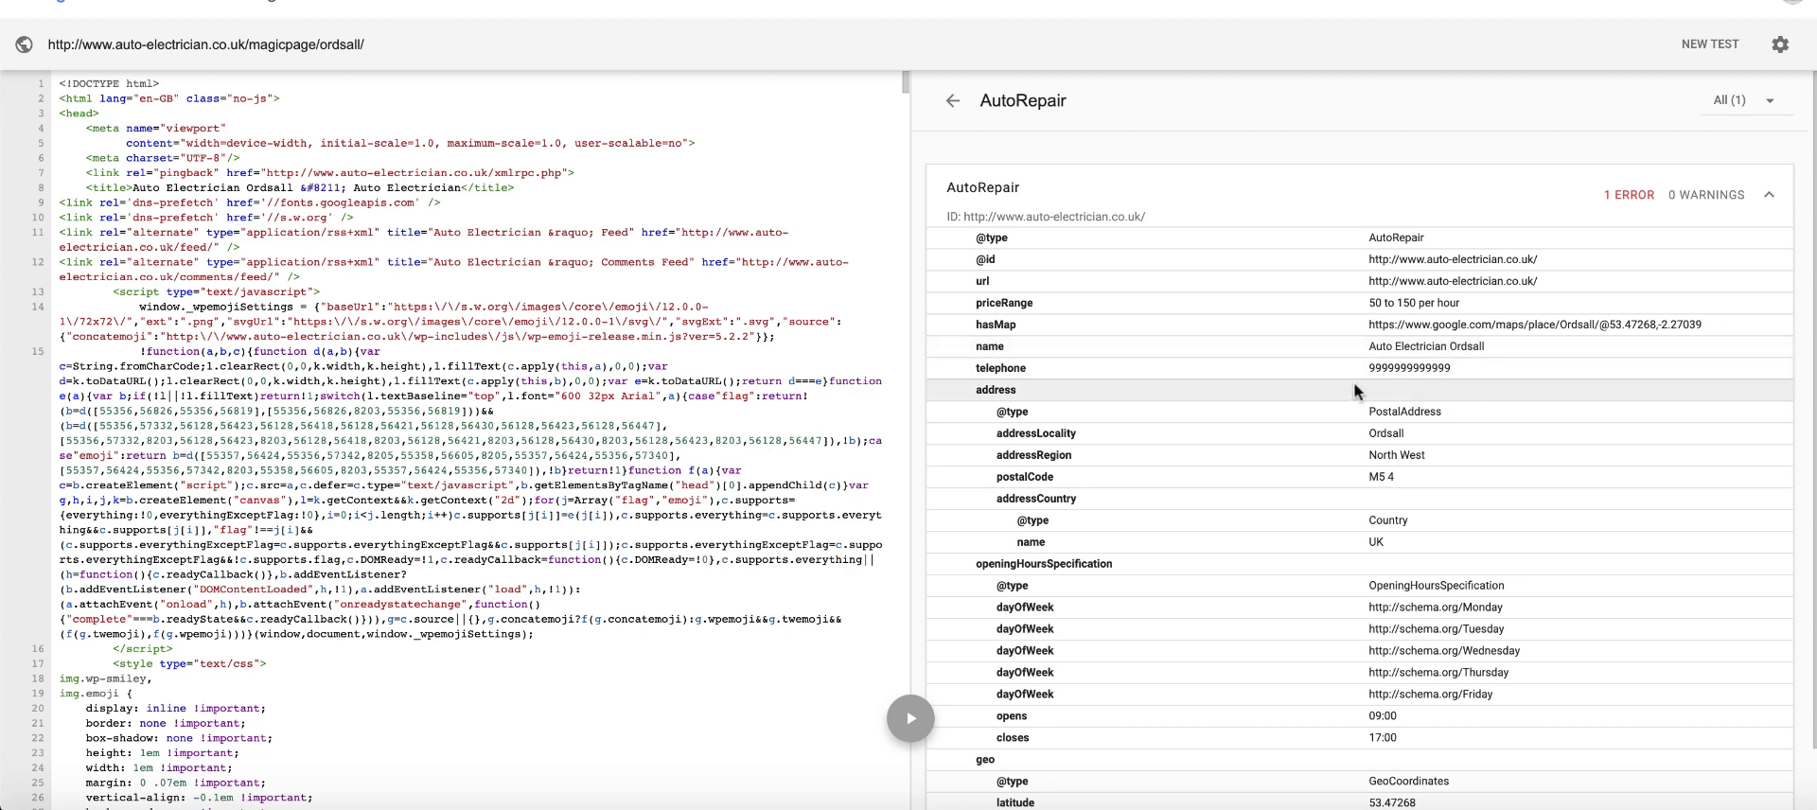
pyautogui.scroll(-2, 1446, 540)
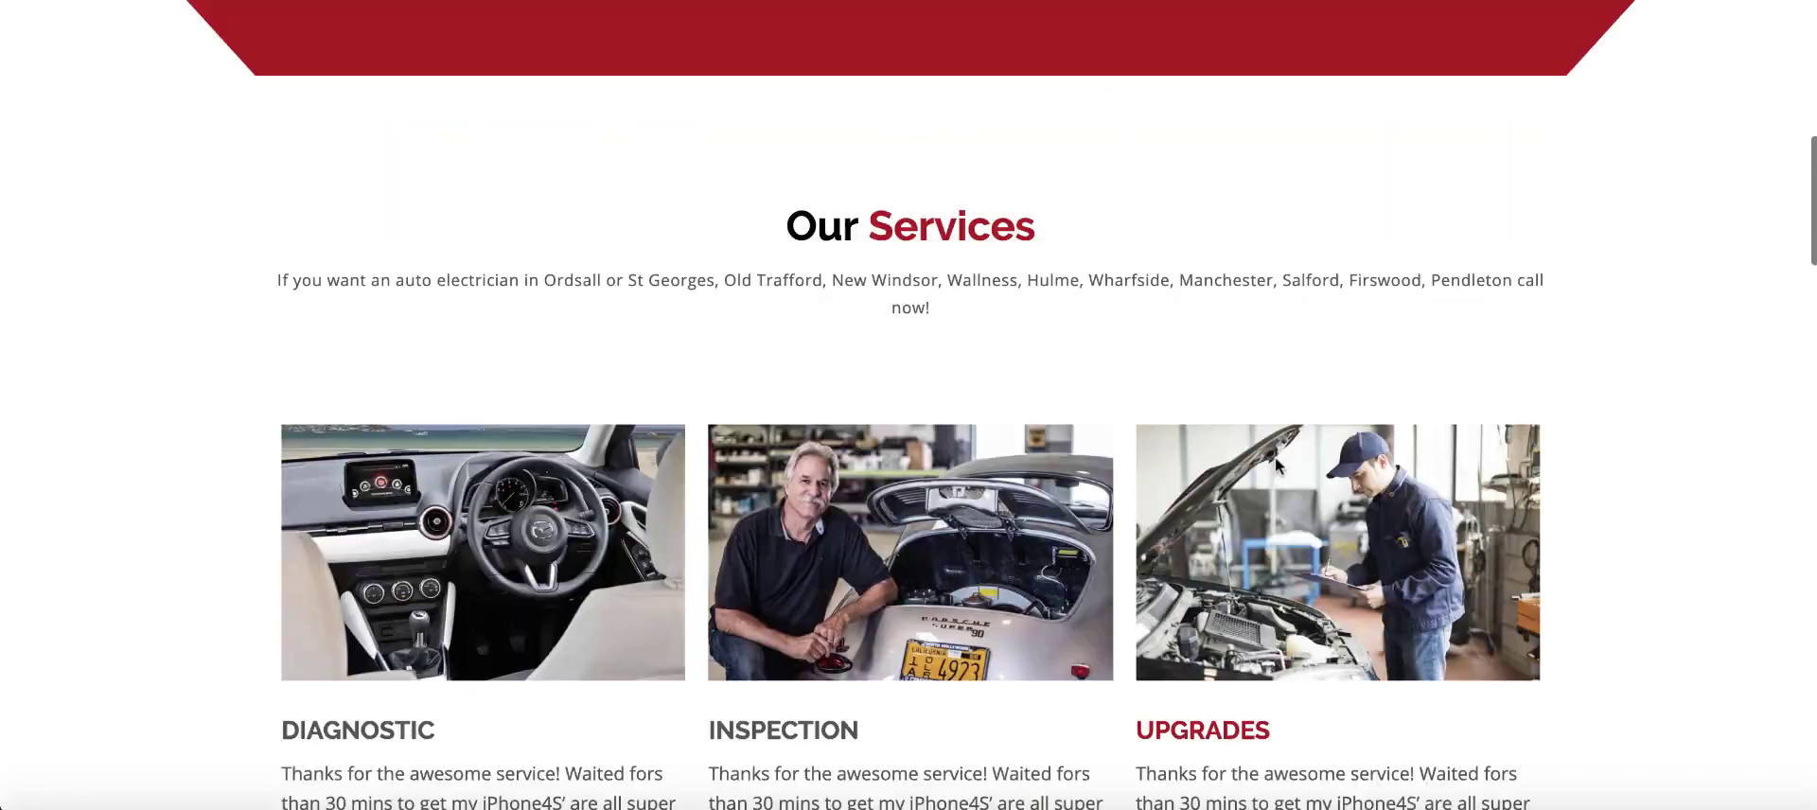
# Step: Return to the live Ordsall page, check its hero heading and nearby locations, and follow the Manchester link
pyautogui.scroll(-15, 1275, 456)
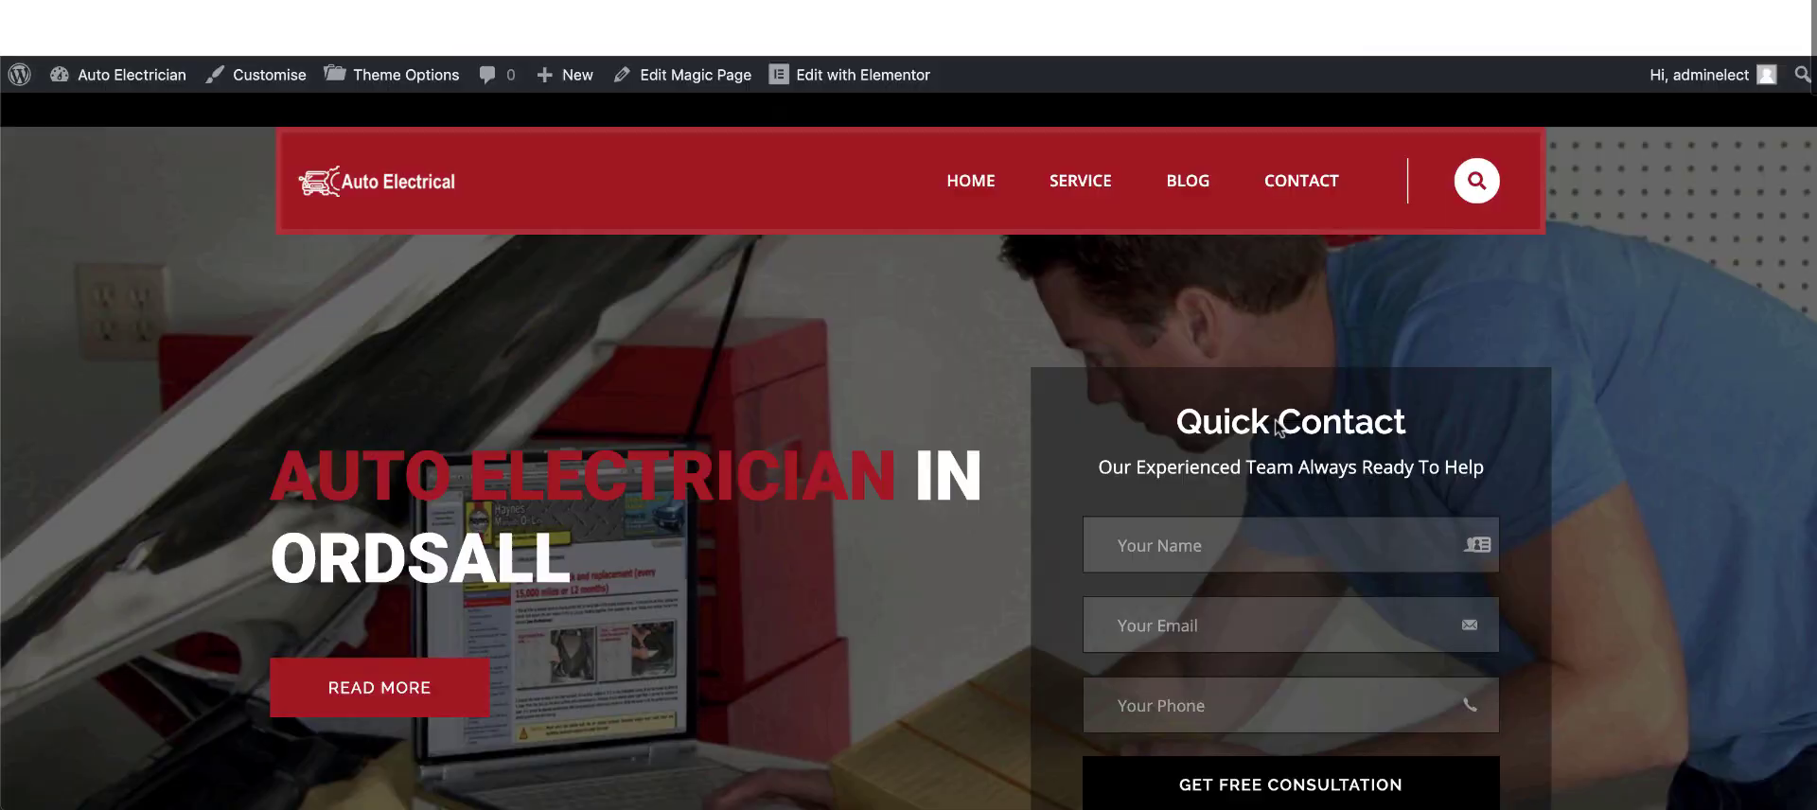
pyautogui.scroll(-10, 1275, 421)
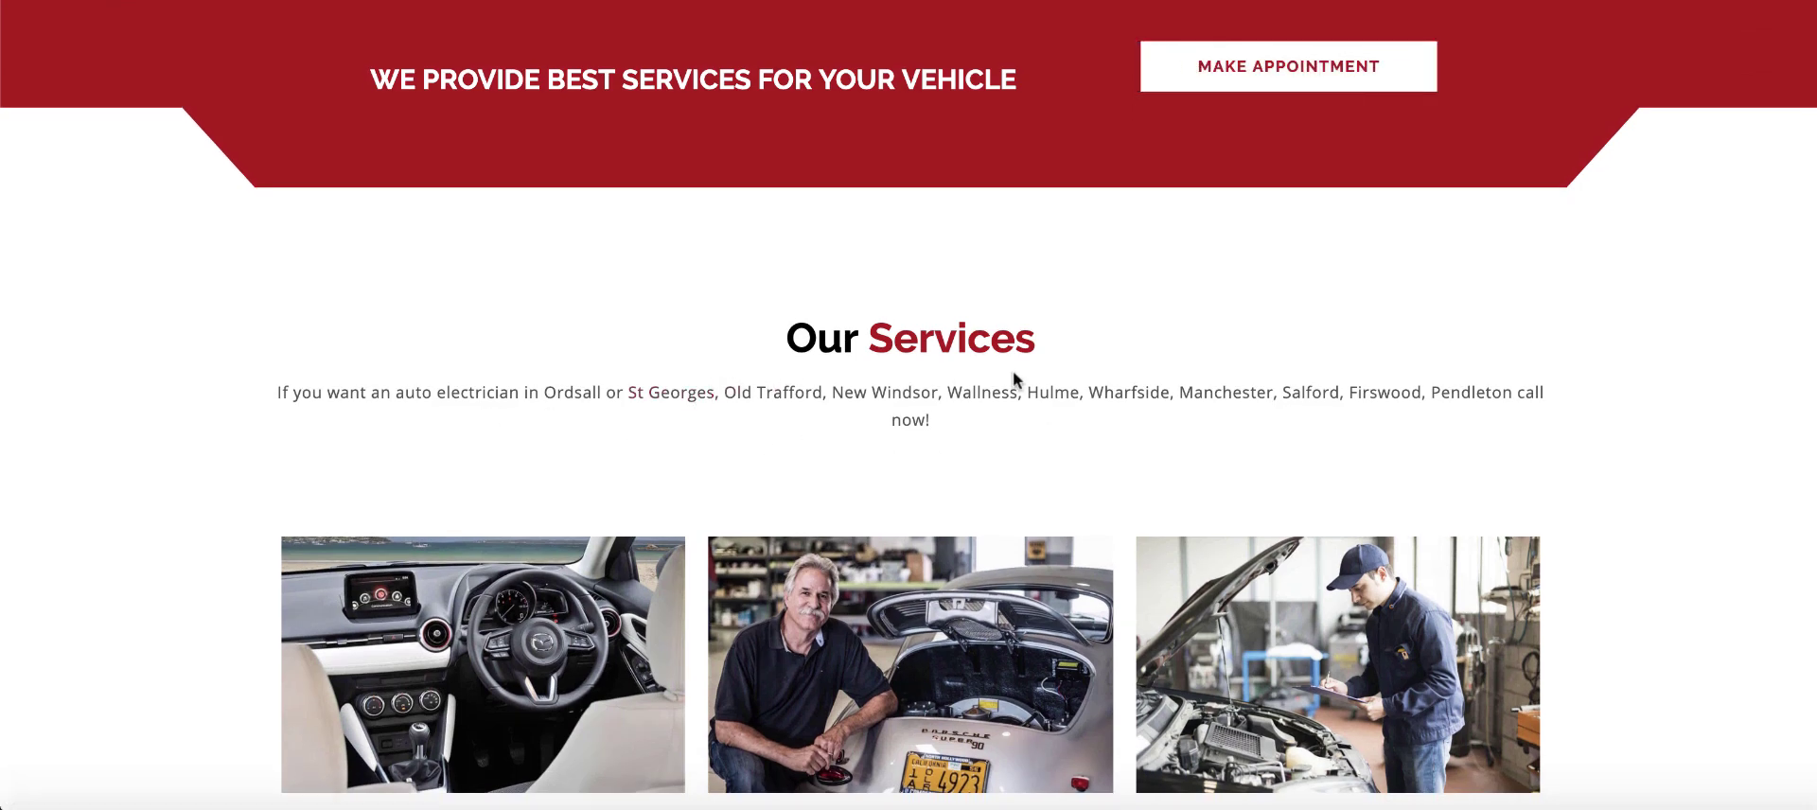
pyautogui.click(1225, 397)
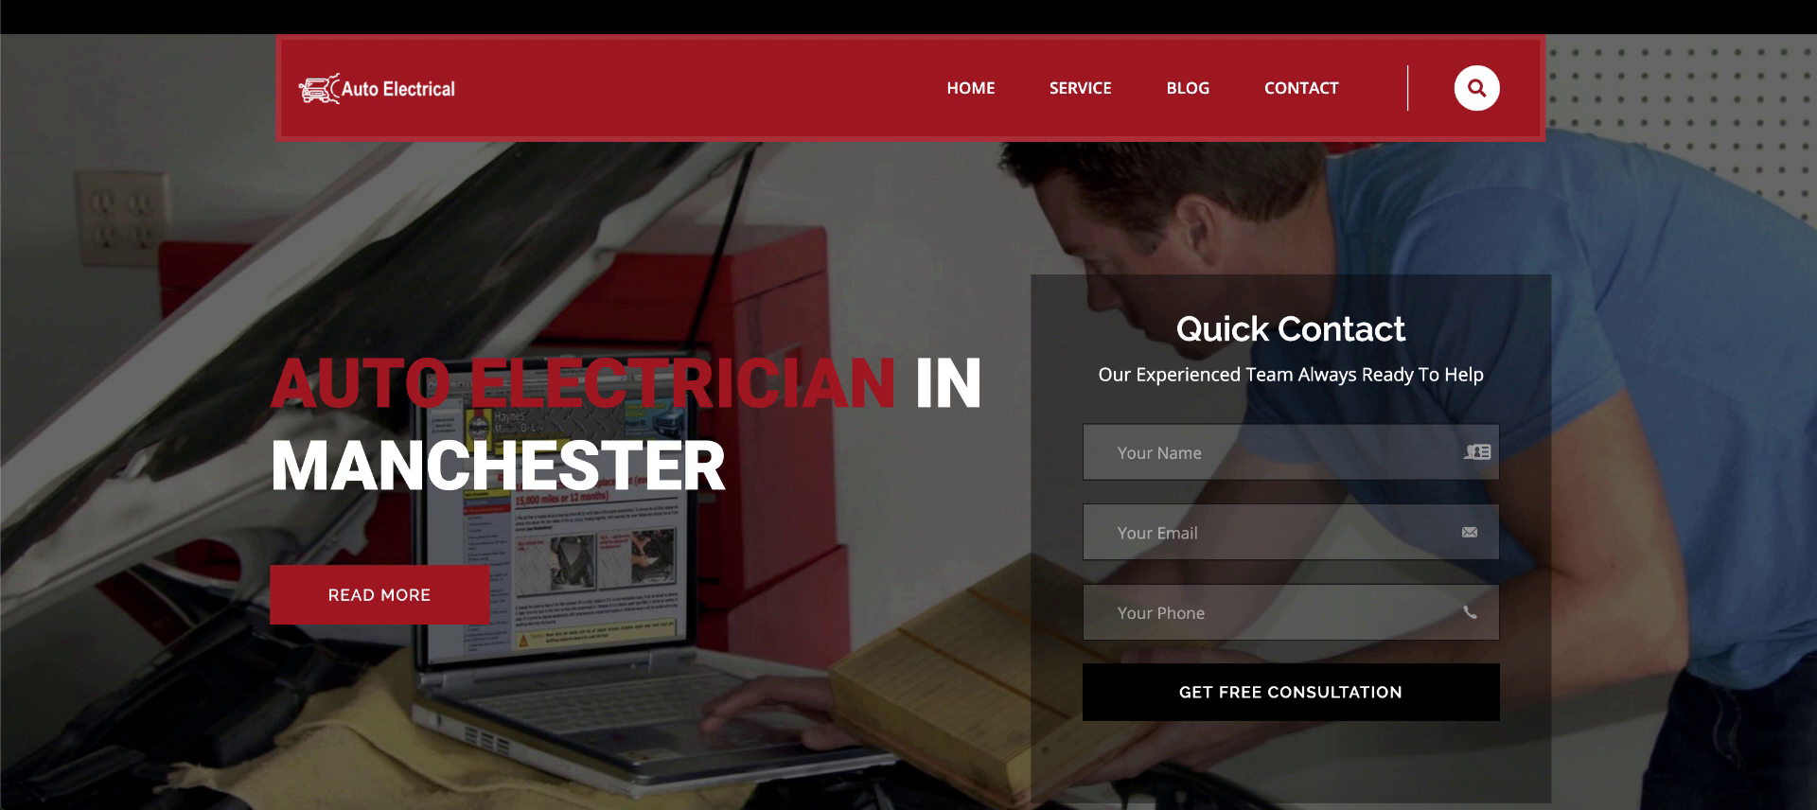
# Step: Review the SEOquake diagnosis of the Manchester page, from its title and headings to Schema.org, Open Graph and Twitter Card
pyautogui.click(1005, 1)
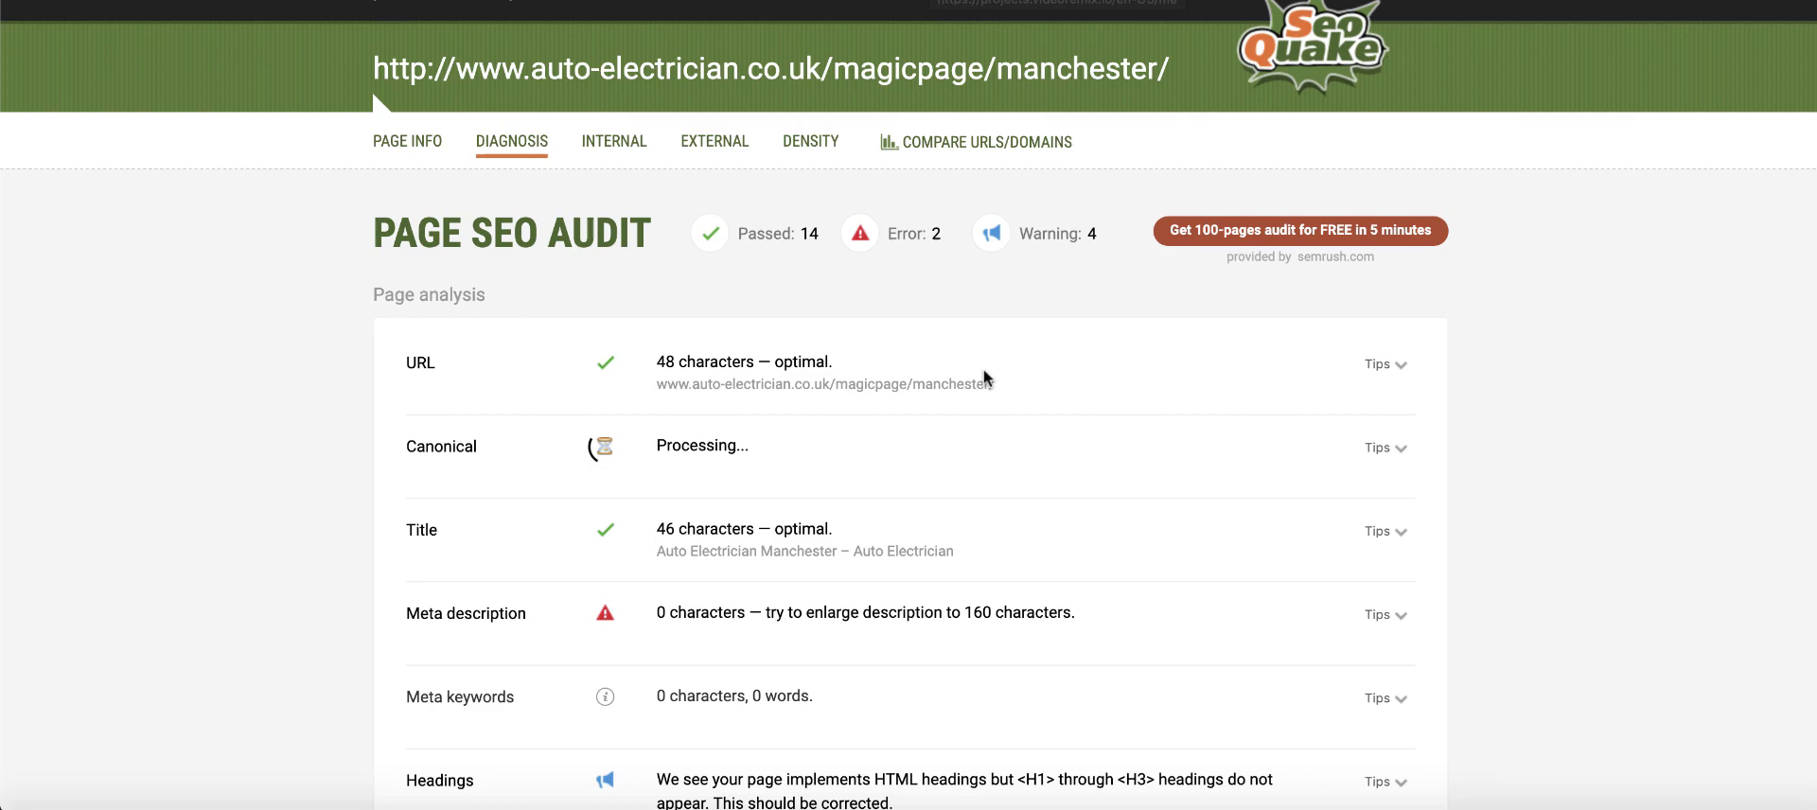
pyautogui.scroll(-5, 984, 377)
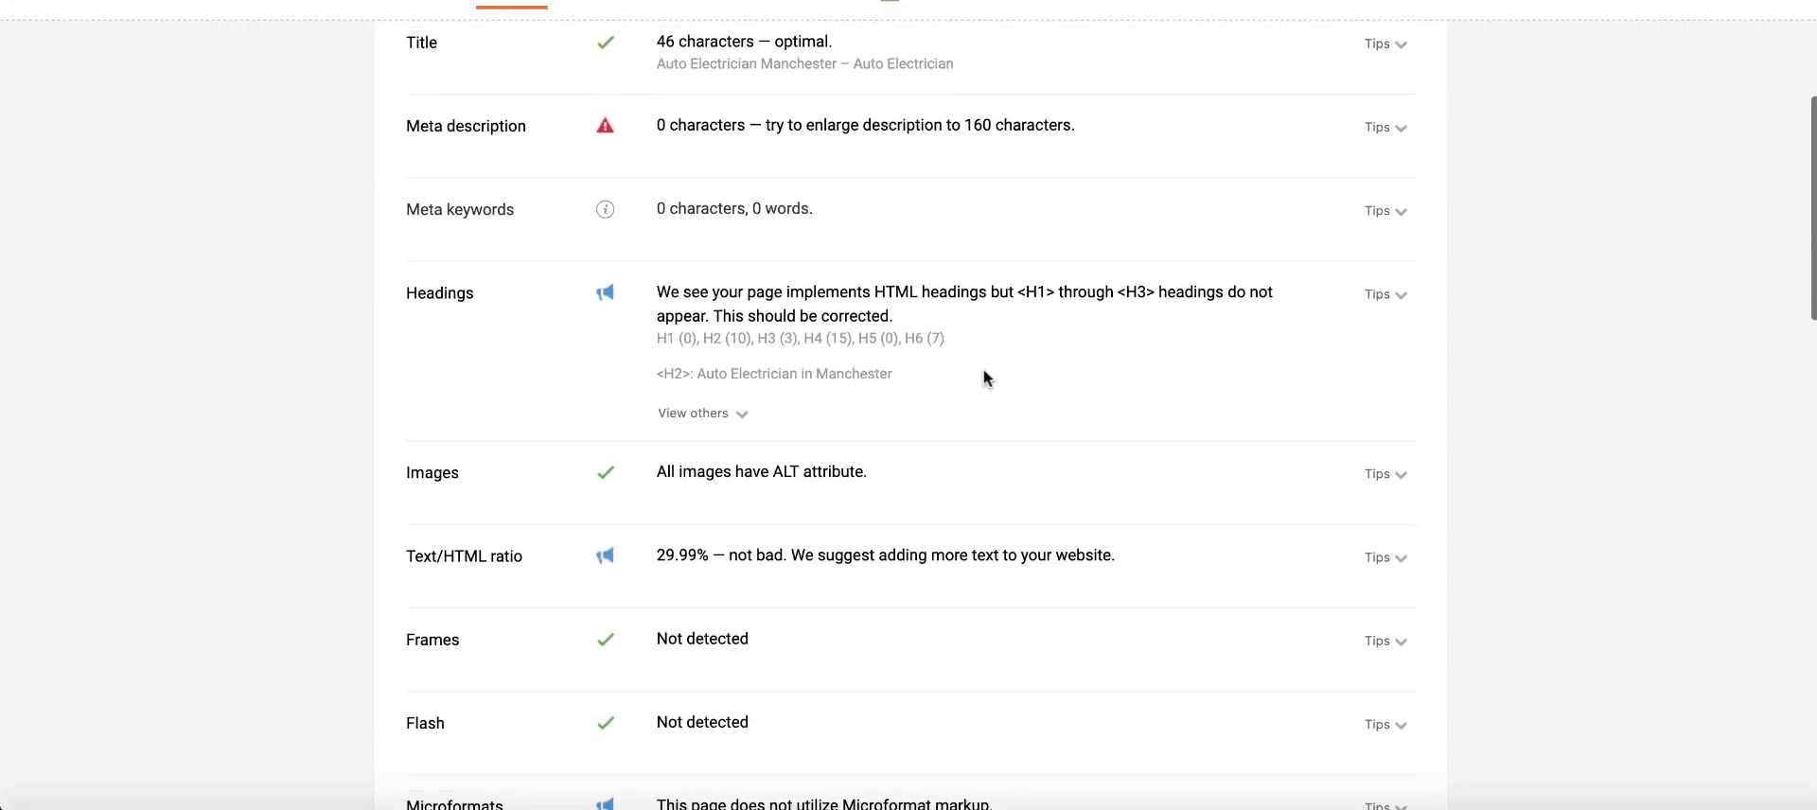
pyautogui.scroll(-5, 984, 376)
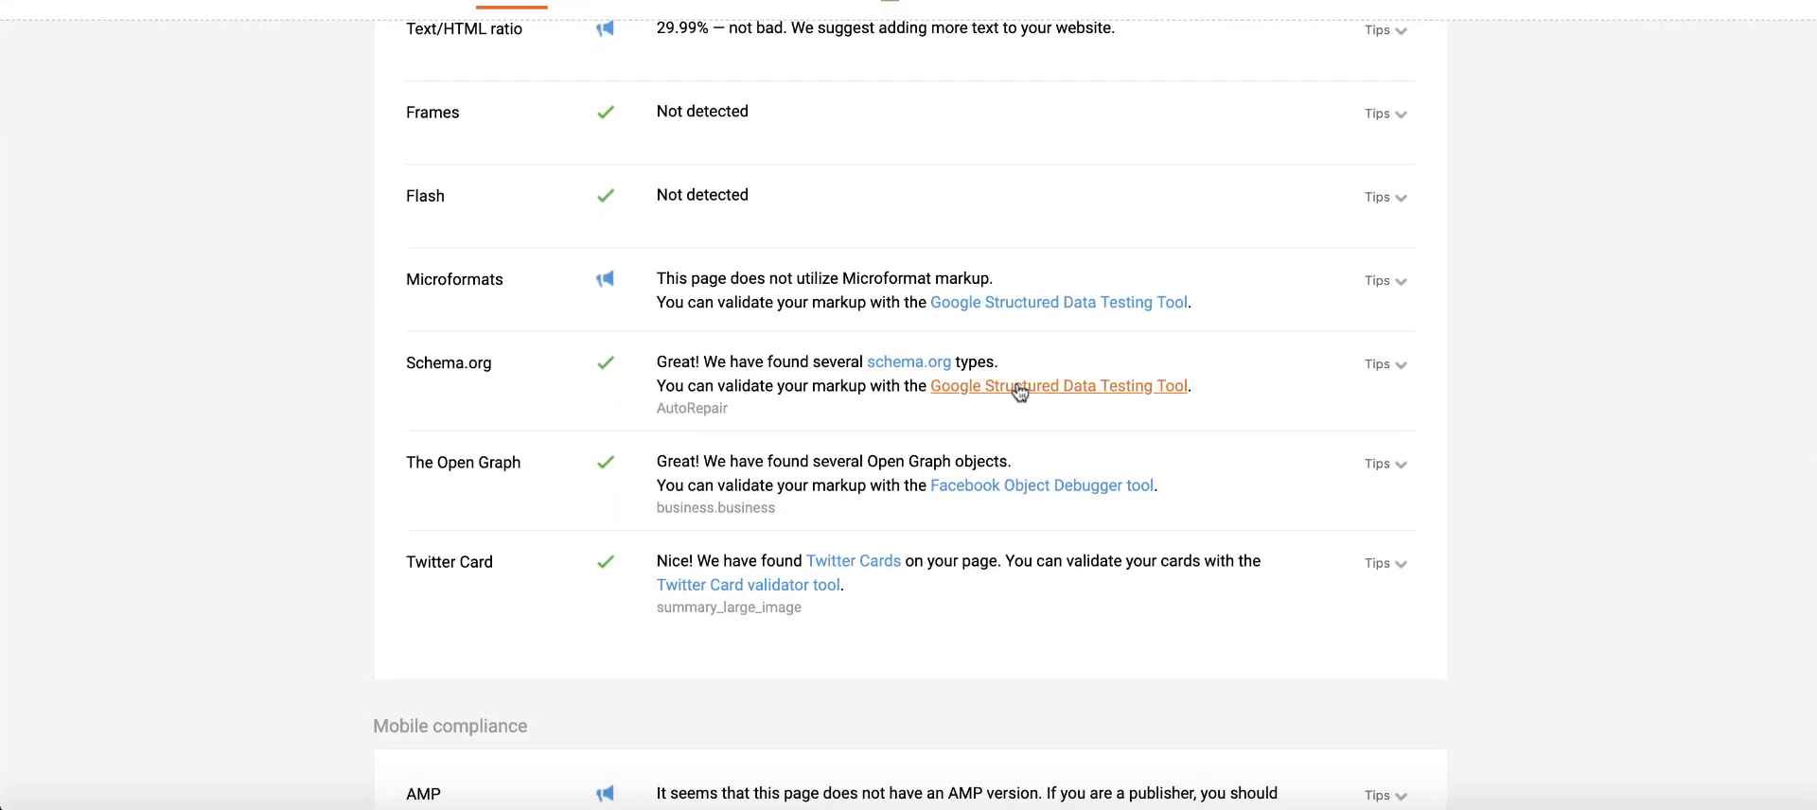
# Step: Test the Manchester page in the Google Structured Data Testing Tool and examine the AutoRepair item's address, opening hours, geo and image fields
pyautogui.click(1017, 386)
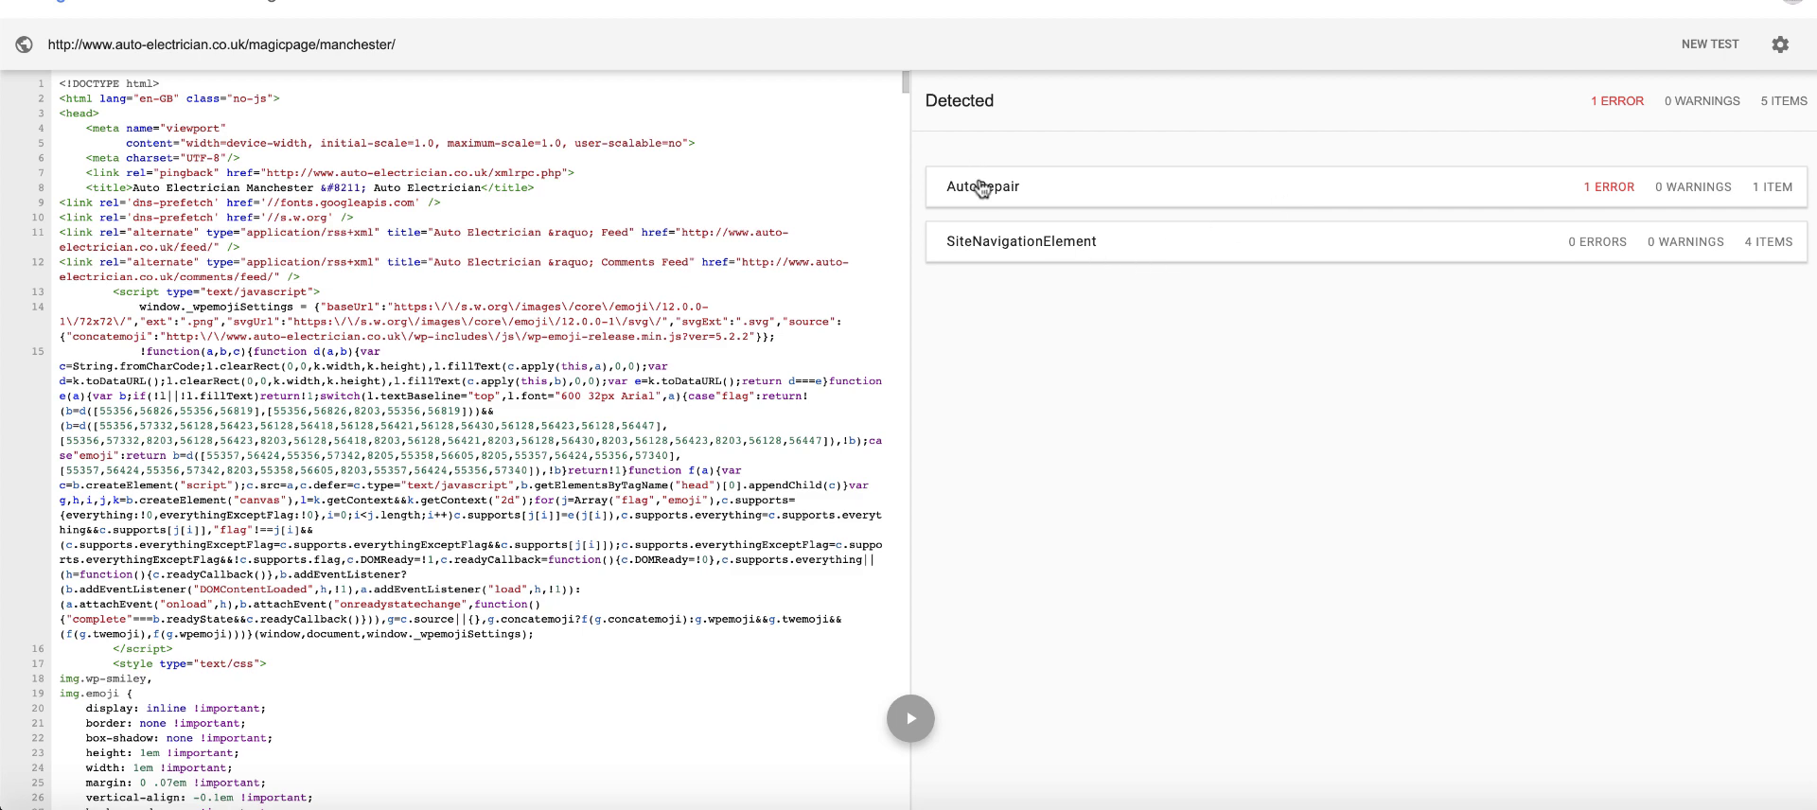
pyautogui.click(981, 189)
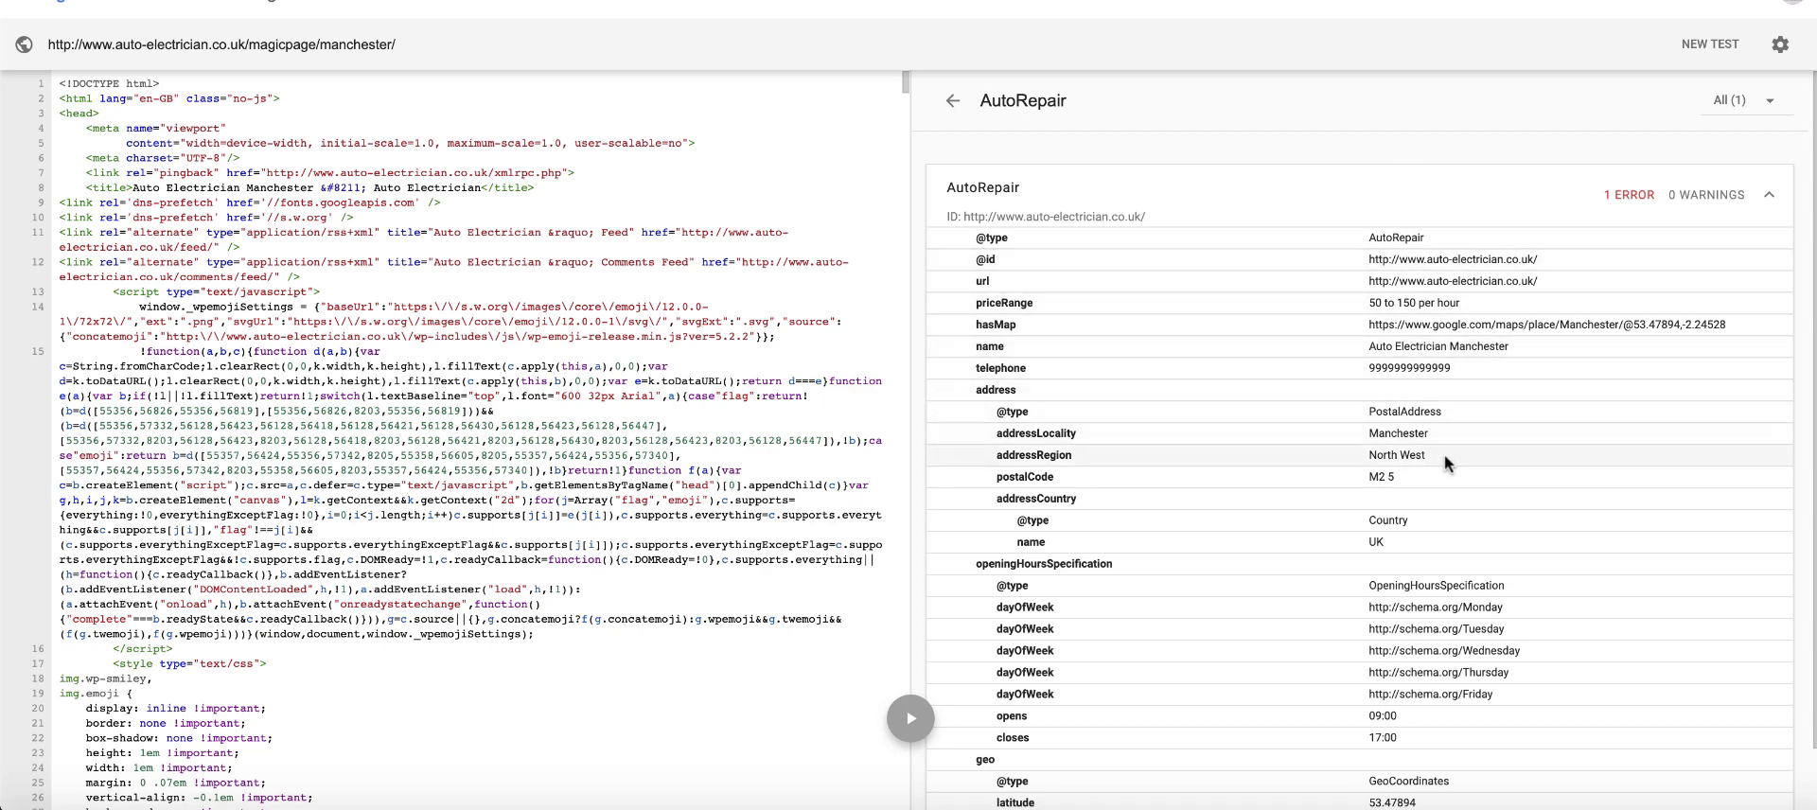
pyautogui.scroll(-2, 1444, 452)
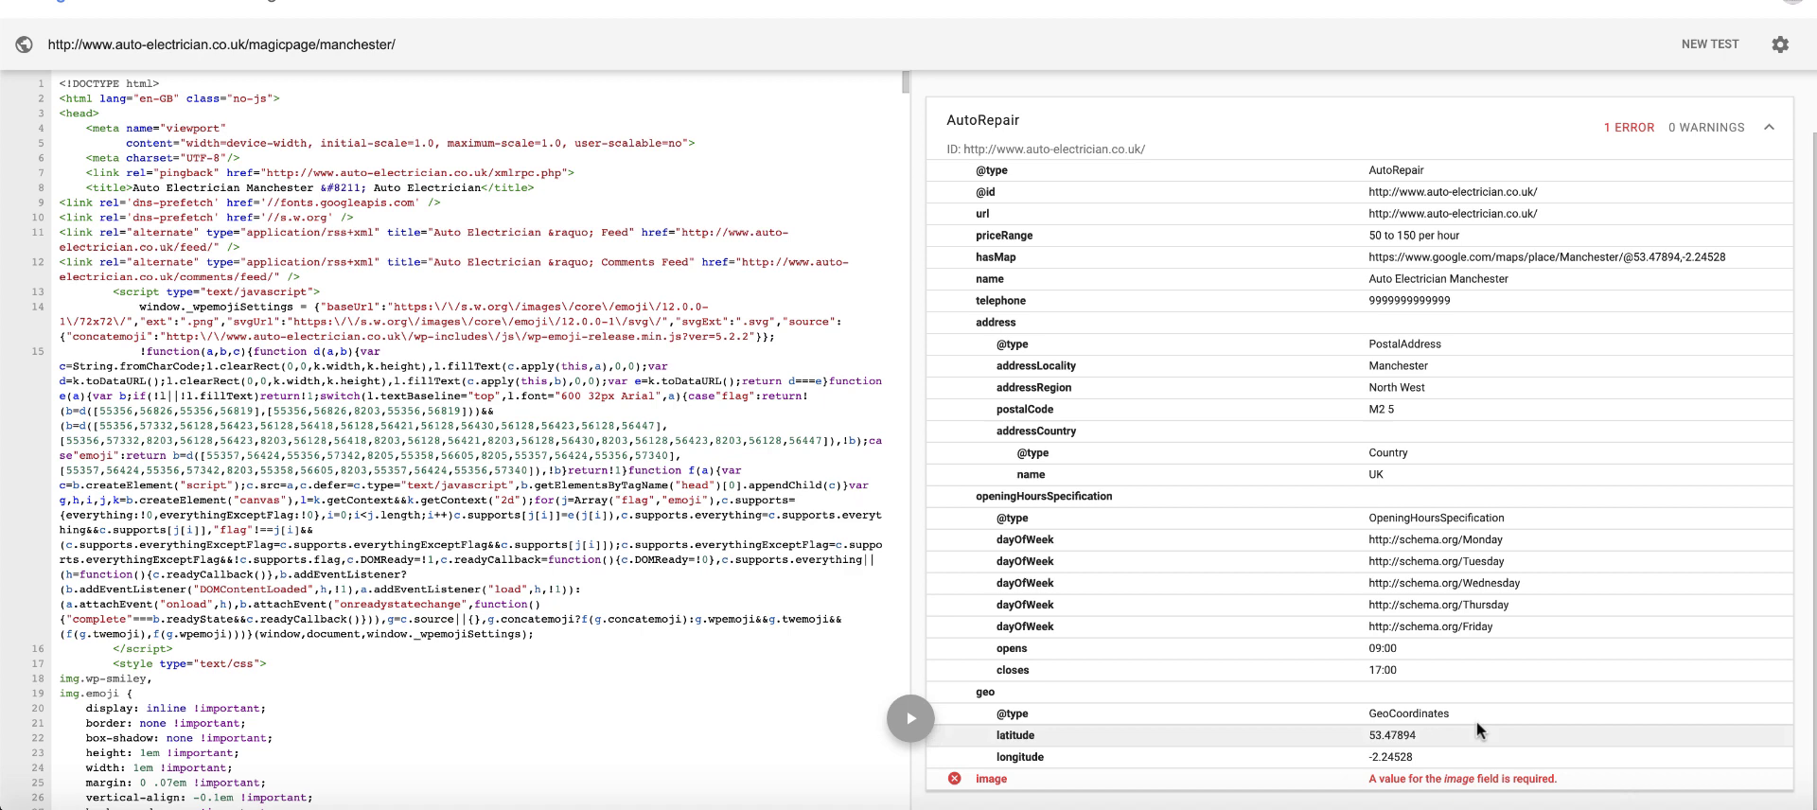
pyautogui.scroll(-1, 1477, 720)
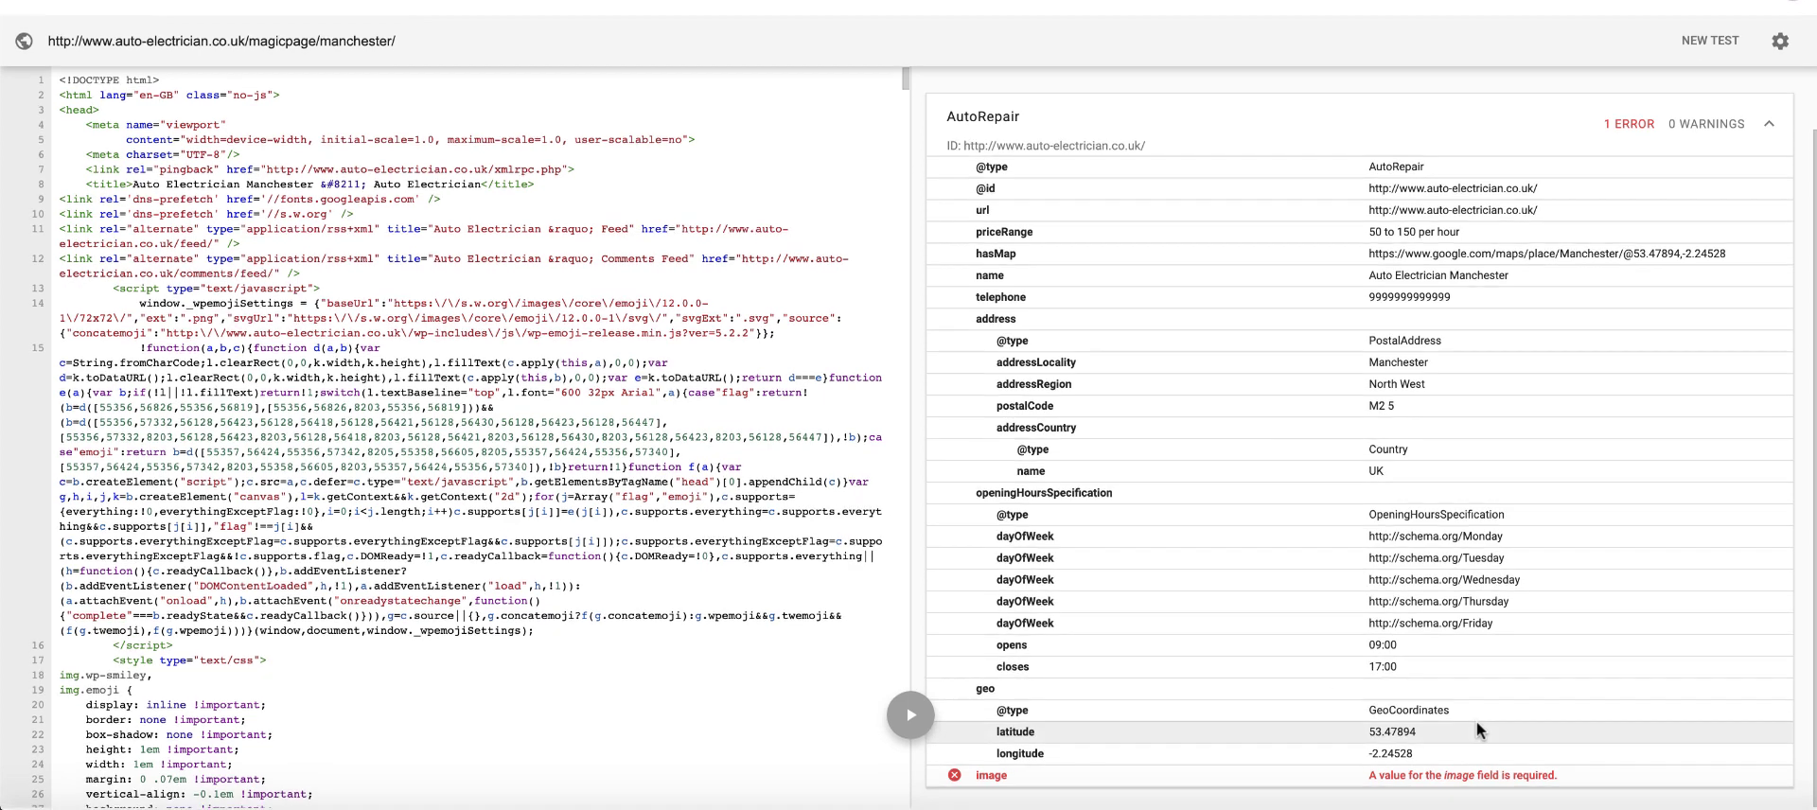
pyautogui.scroll(1, 1387, 734)
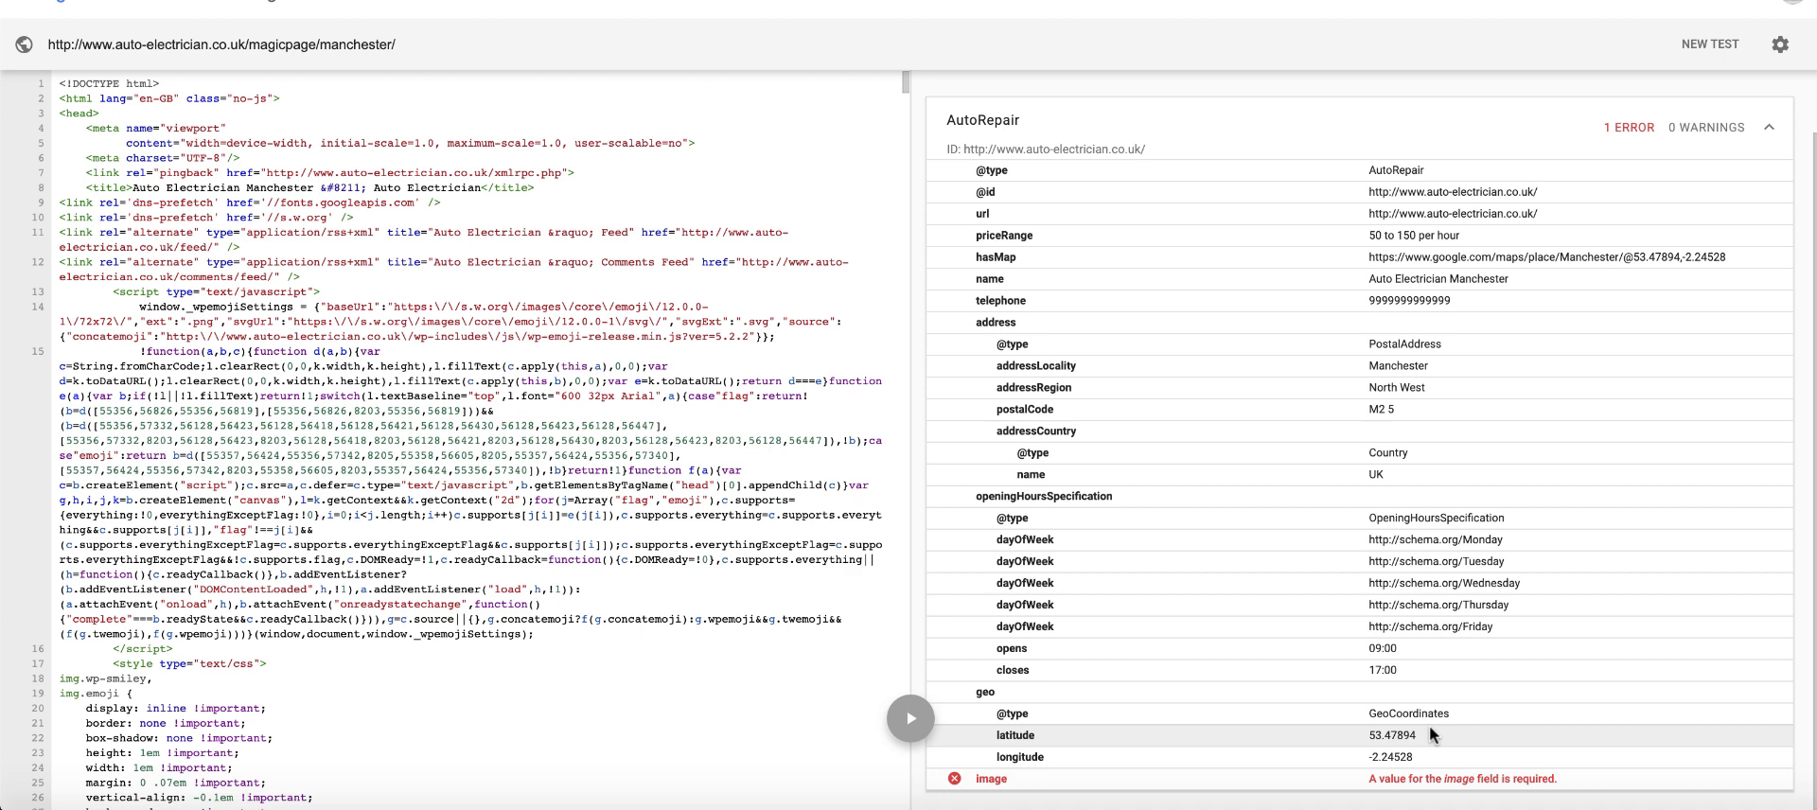
# Step: Open the Manchester AutoRepair item's hasMap URL in Google Maps, check the mapped location and close the map
pyautogui.tripleClick(1512, 258)
pyautogui.rightClick(1512, 257)
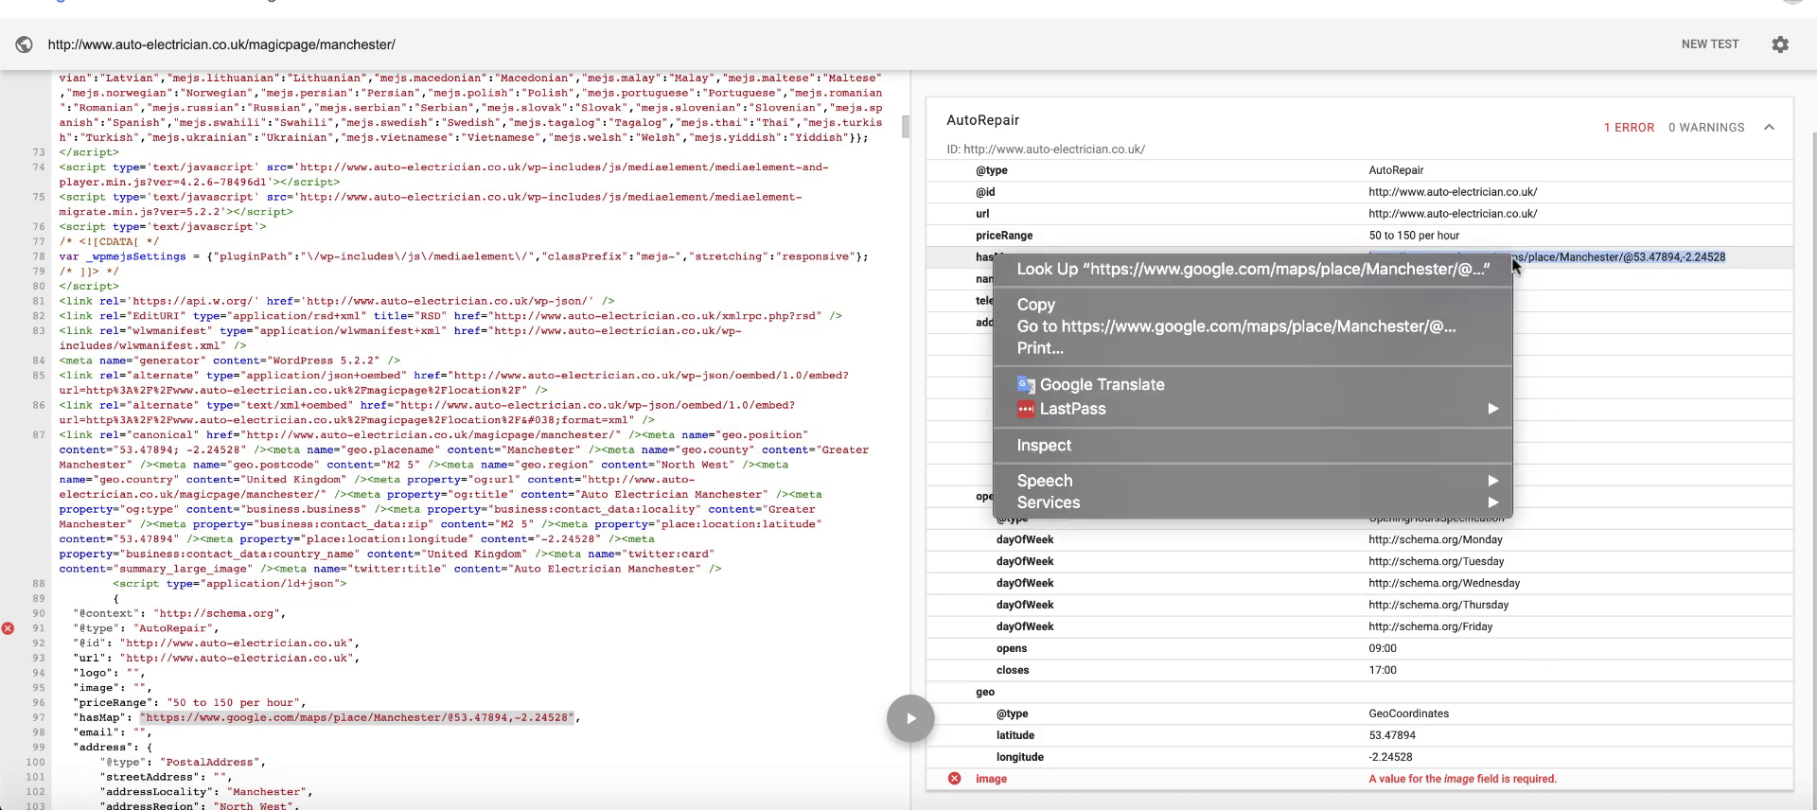
pyautogui.click(1164, 327)
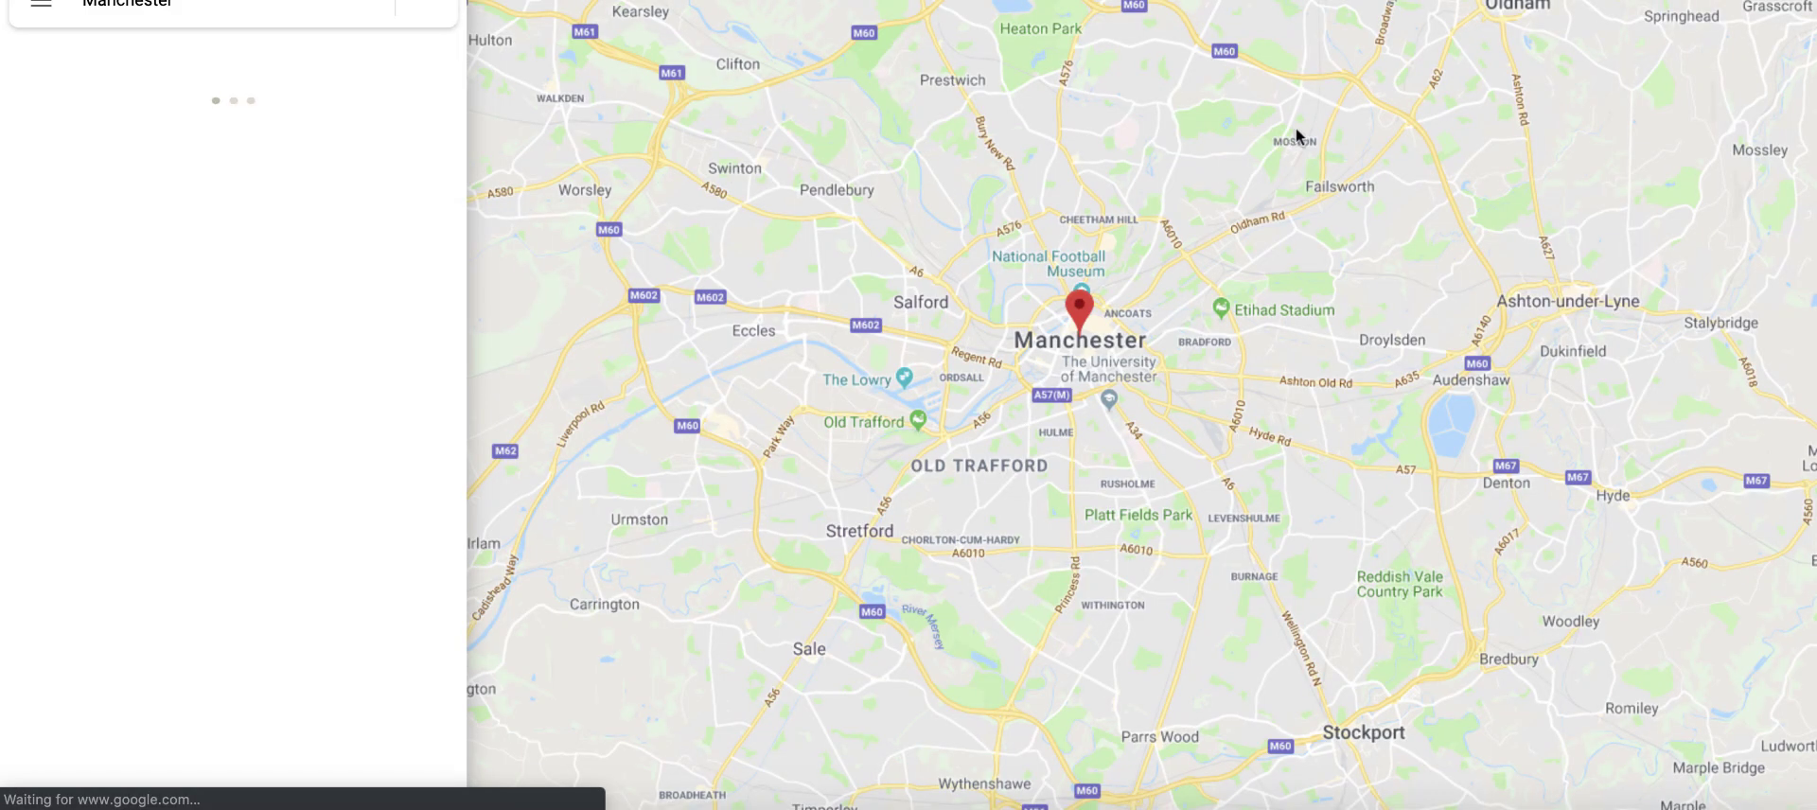
pyautogui.hotkey('ctrl', 'w')
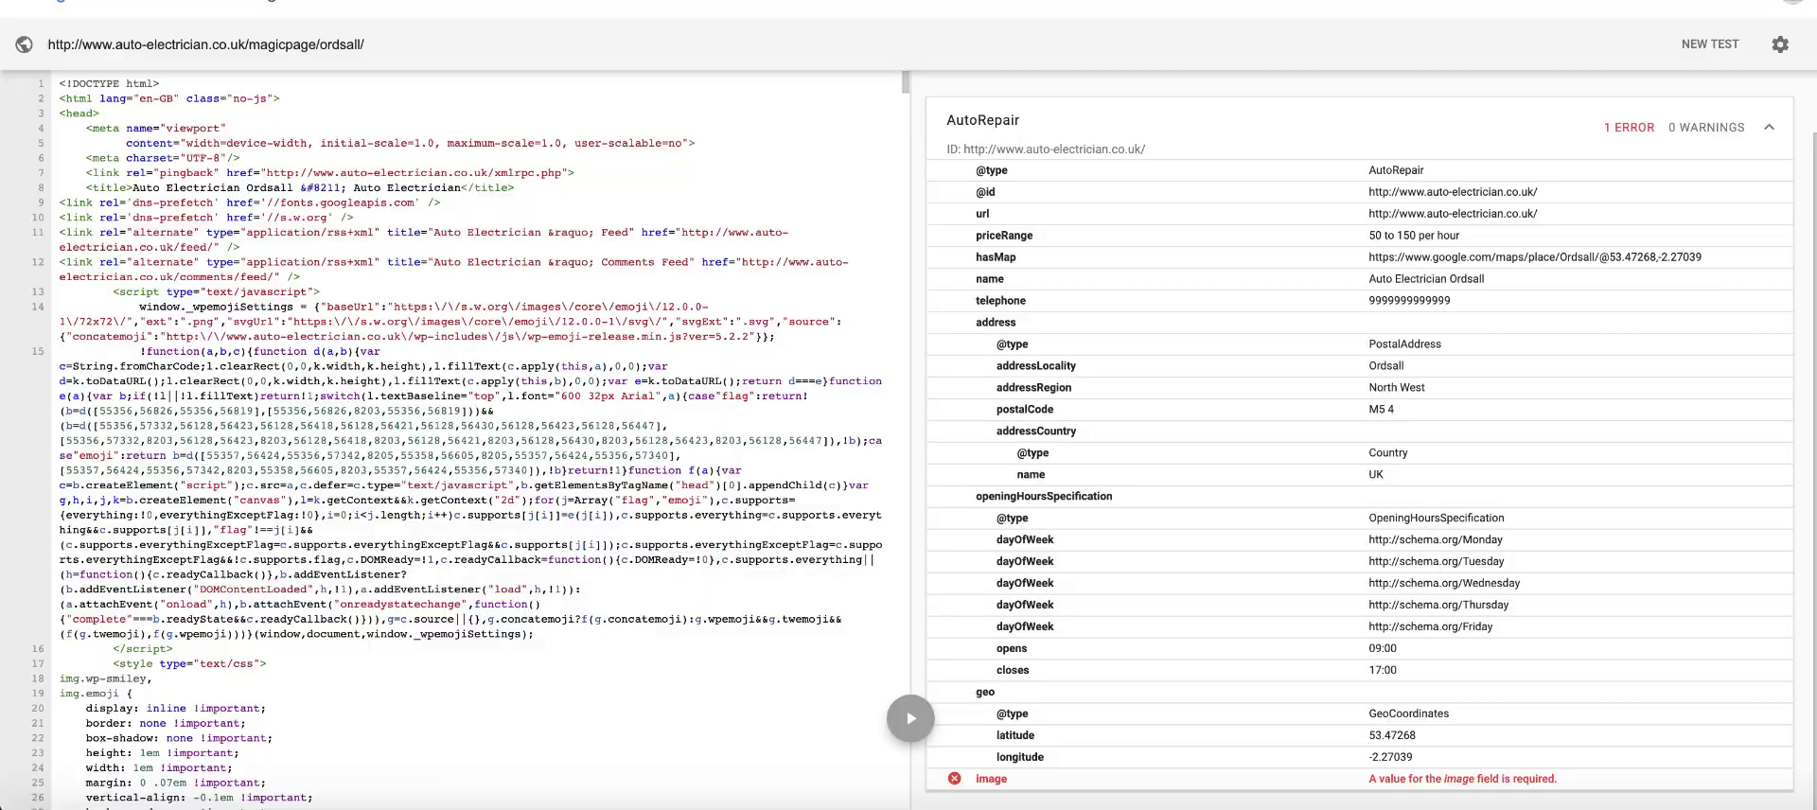
# Step: Open the hasMap URL from the Ordsall page's AutoRepair test results in Google Maps
pyautogui.click(1508, 256)
pyautogui.rightClick(1508, 256)
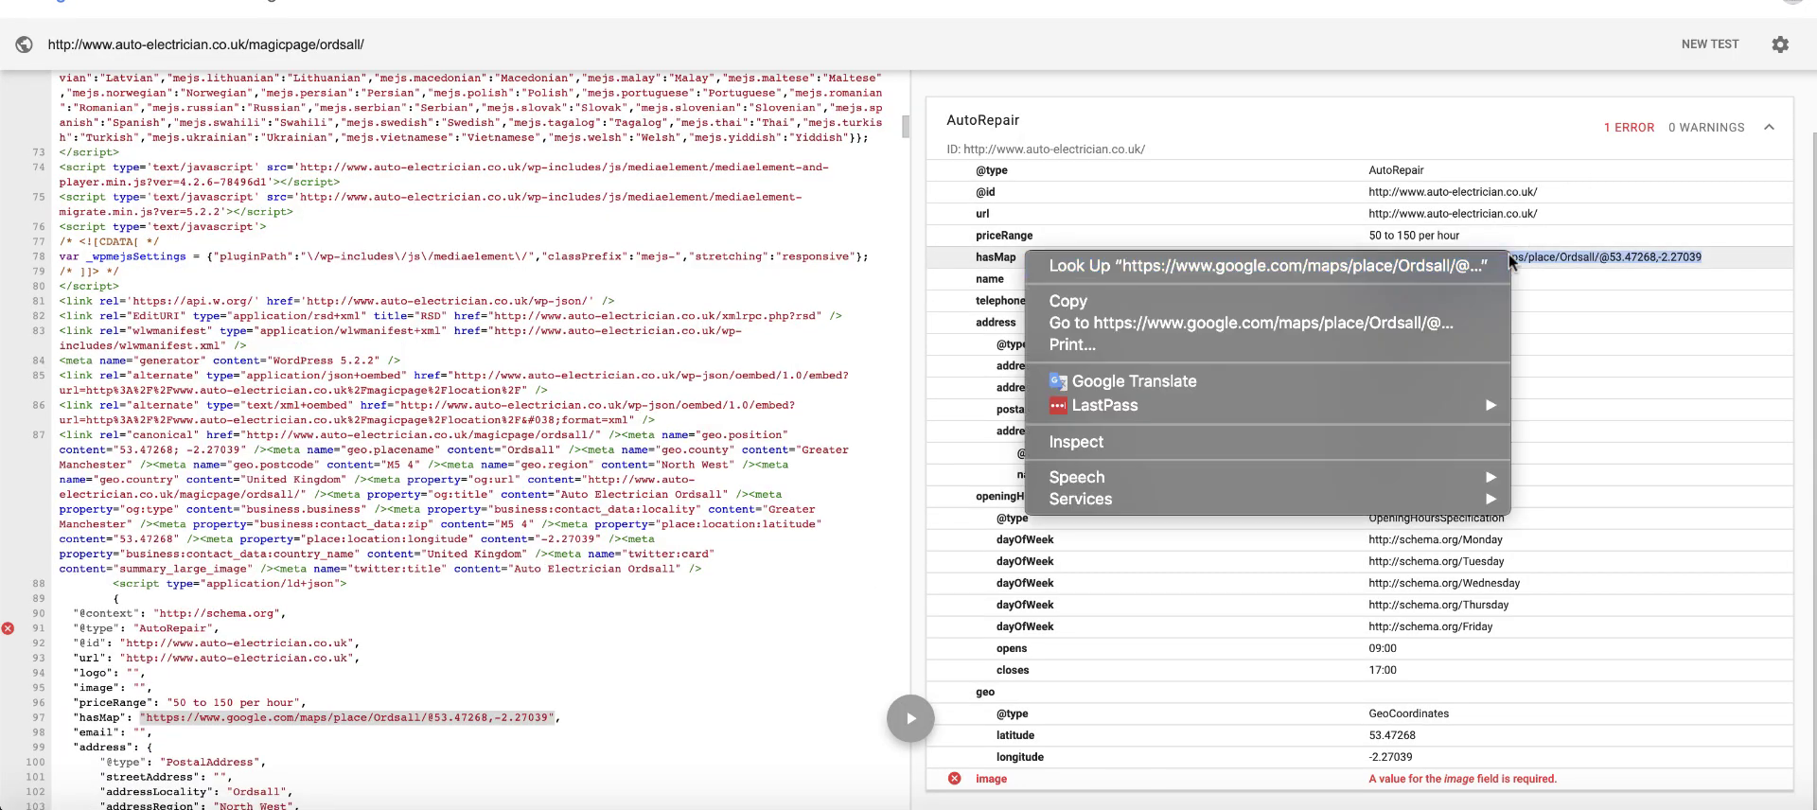
pyautogui.click(1223, 322)
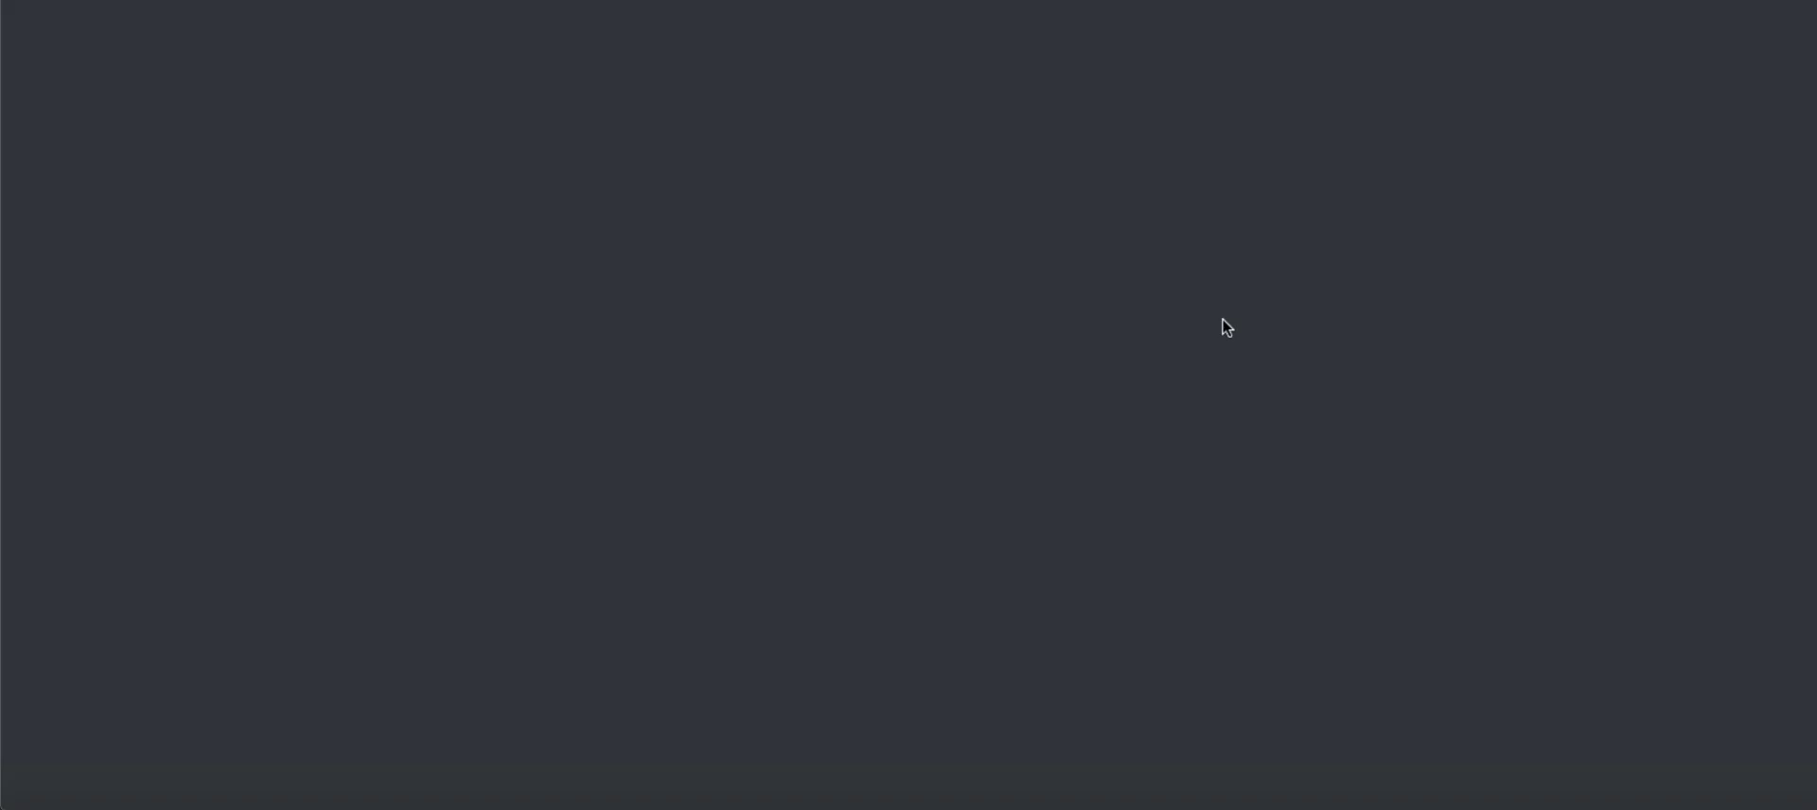